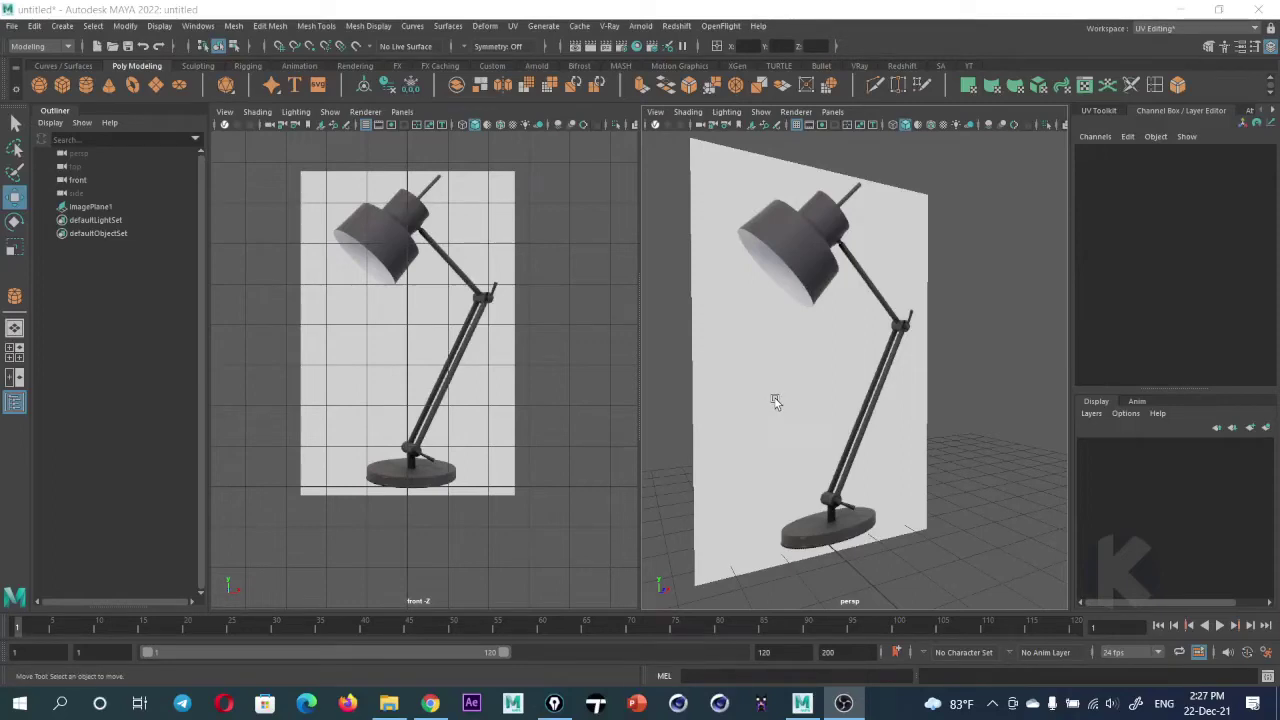
Orbit the perspective view around the lamp reference plane and frame it fully
scroll(774, 367, "down", 3)
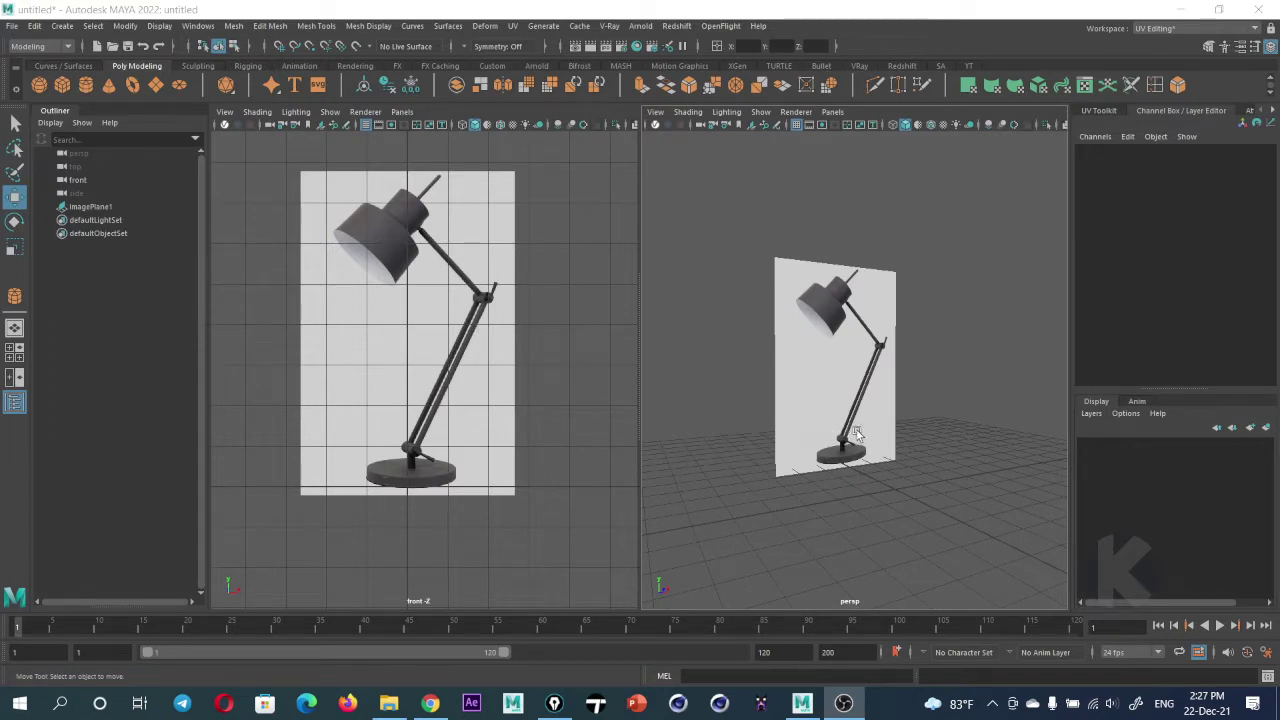
mouse_move(856, 433)
left_mouse_down("alt")
mouse_move(740, 449)
mouse_move(823, 500)
mouse_move(986, 426)
mouse_move(909, 361)
mouse_move(880, 410)
left_mouse_up("alt")
scroll(374, 414, "up", 2)
scroll(455, 455, "up", 2)
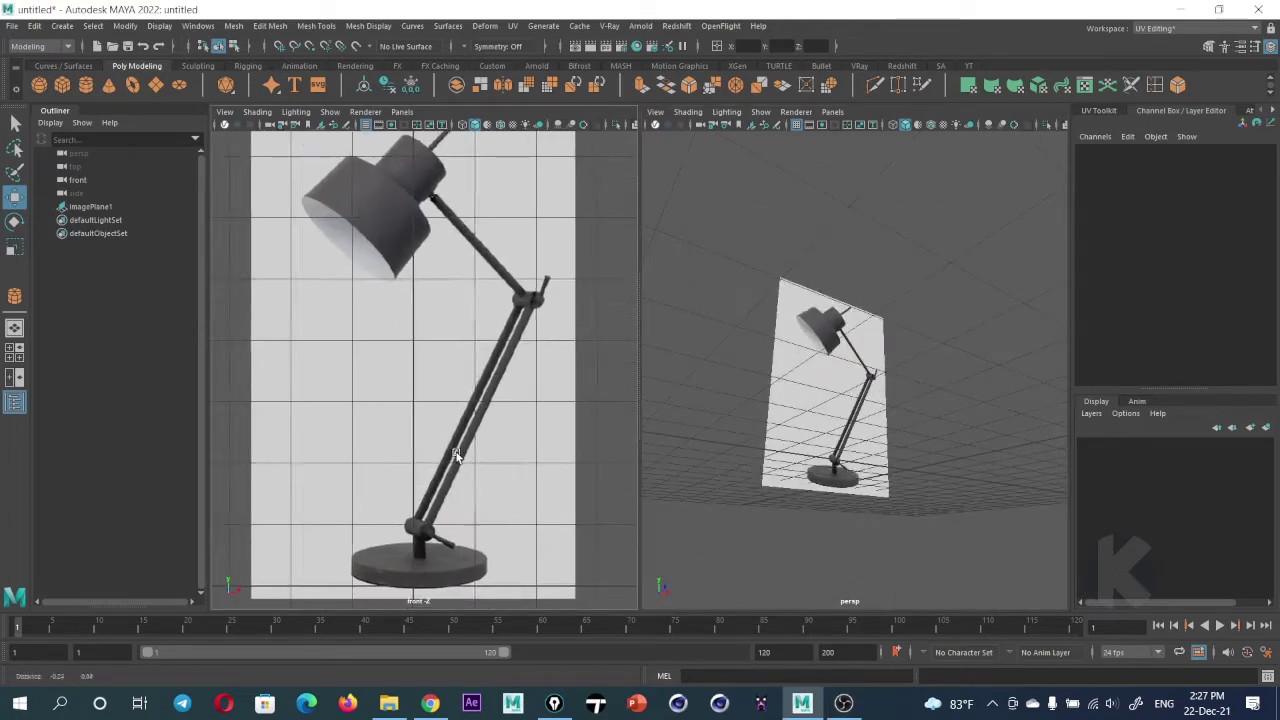
scroll(455, 455, "down", 4)
scroll(455, 447, "up", 2)
mouse_move(859, 418)
left_mouse_down("alt")
mouse_move(806, 411)
mouse_move(830, 405)
left_mouse_up("alt")
scroll(830, 405, "up", 4)
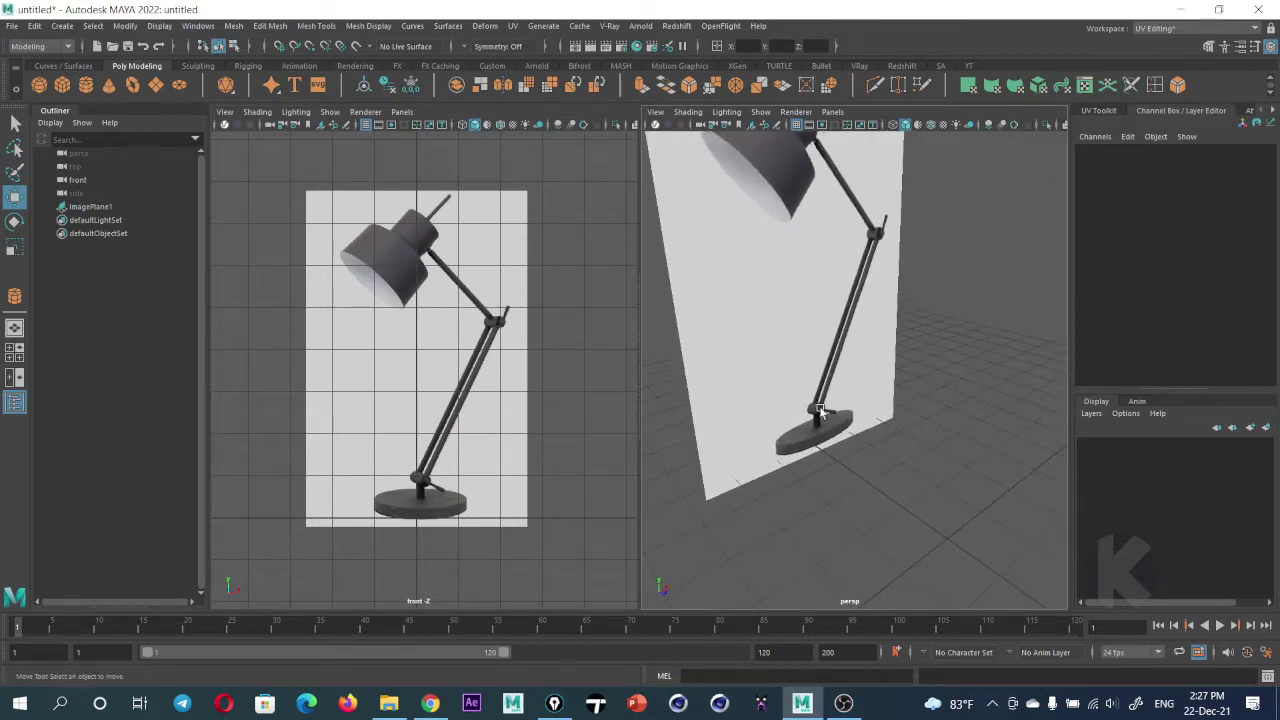
key("f")
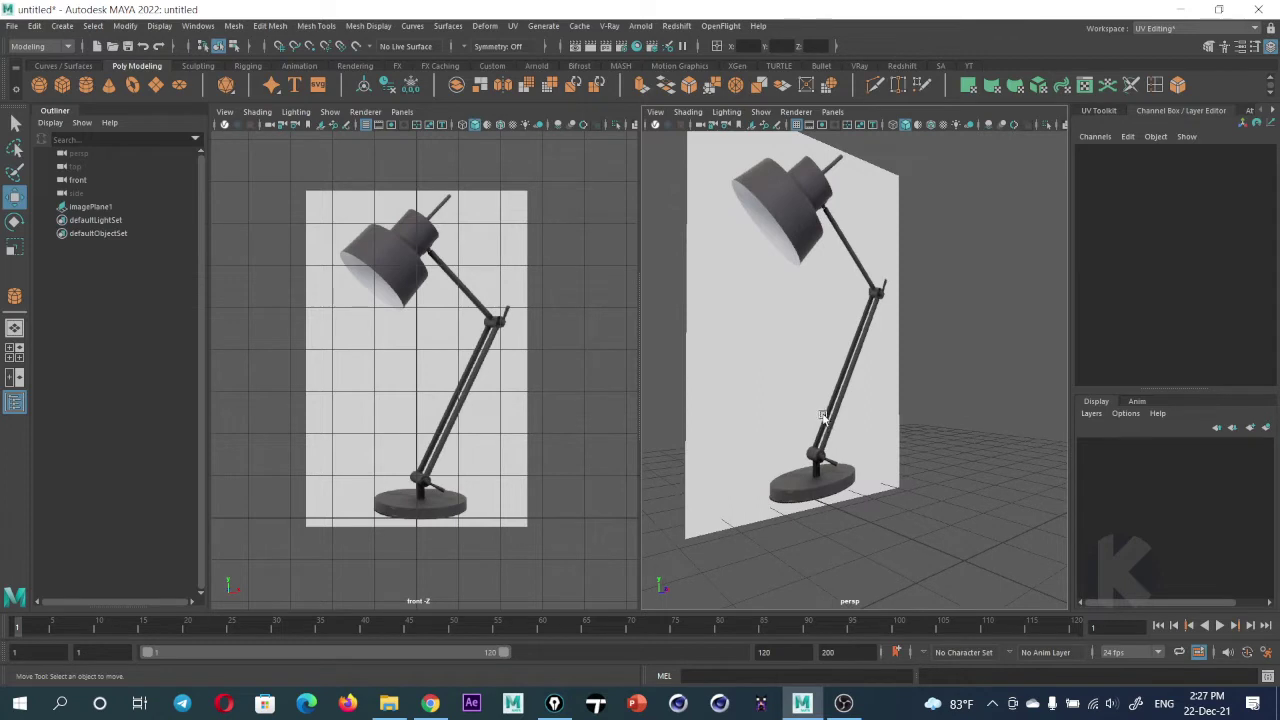
Review the general settings, such as working units, in Maya Preferences
left_click(198, 26)
mouse_move(237, 153)
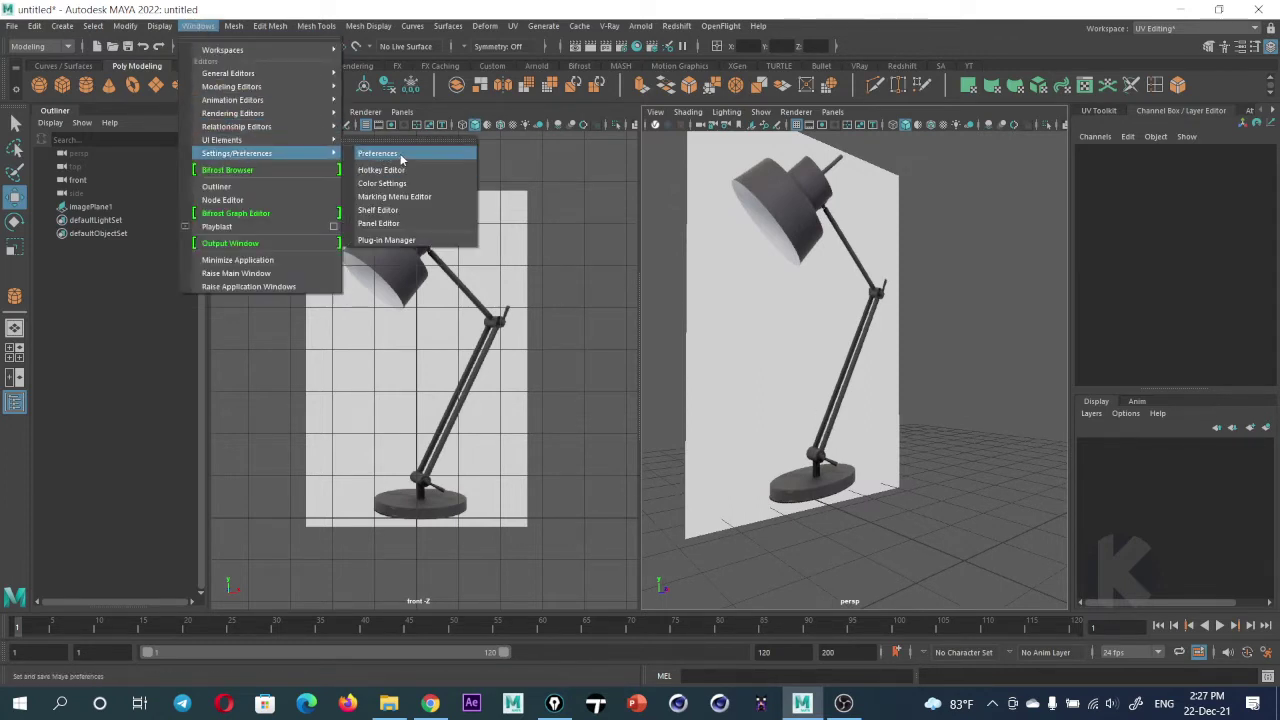
left_click(401, 155)
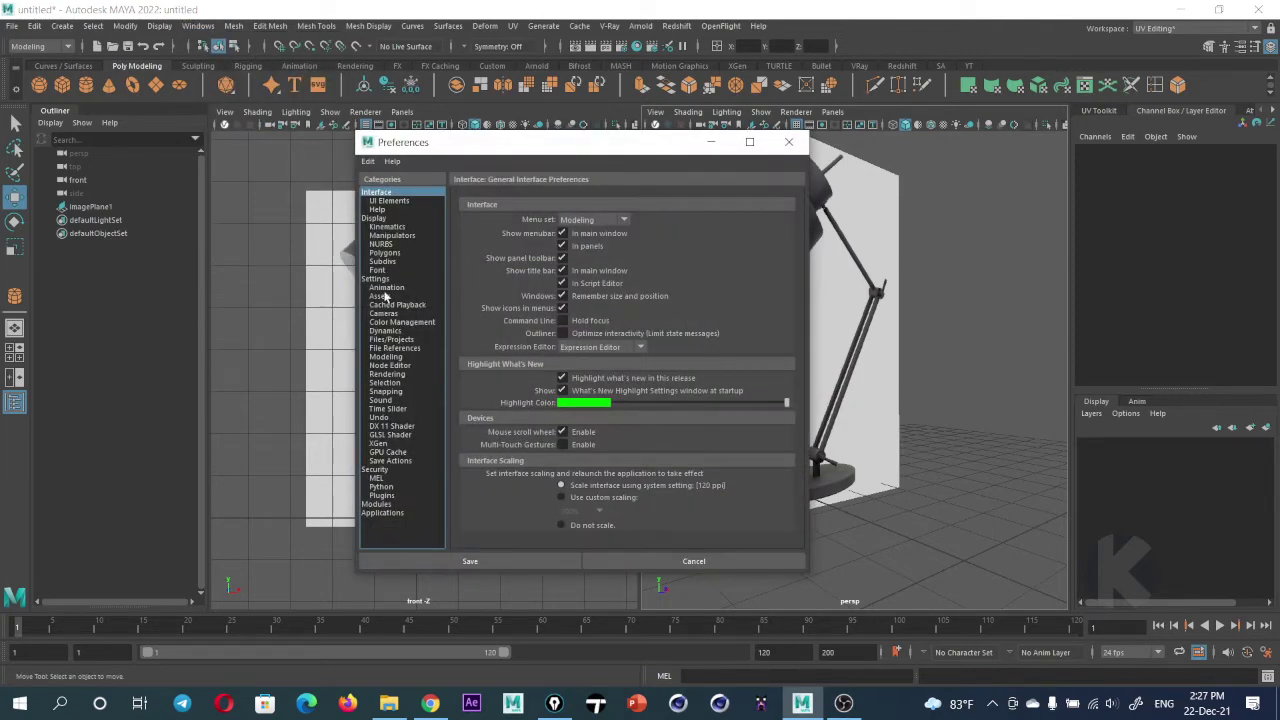
left_click(377, 280)
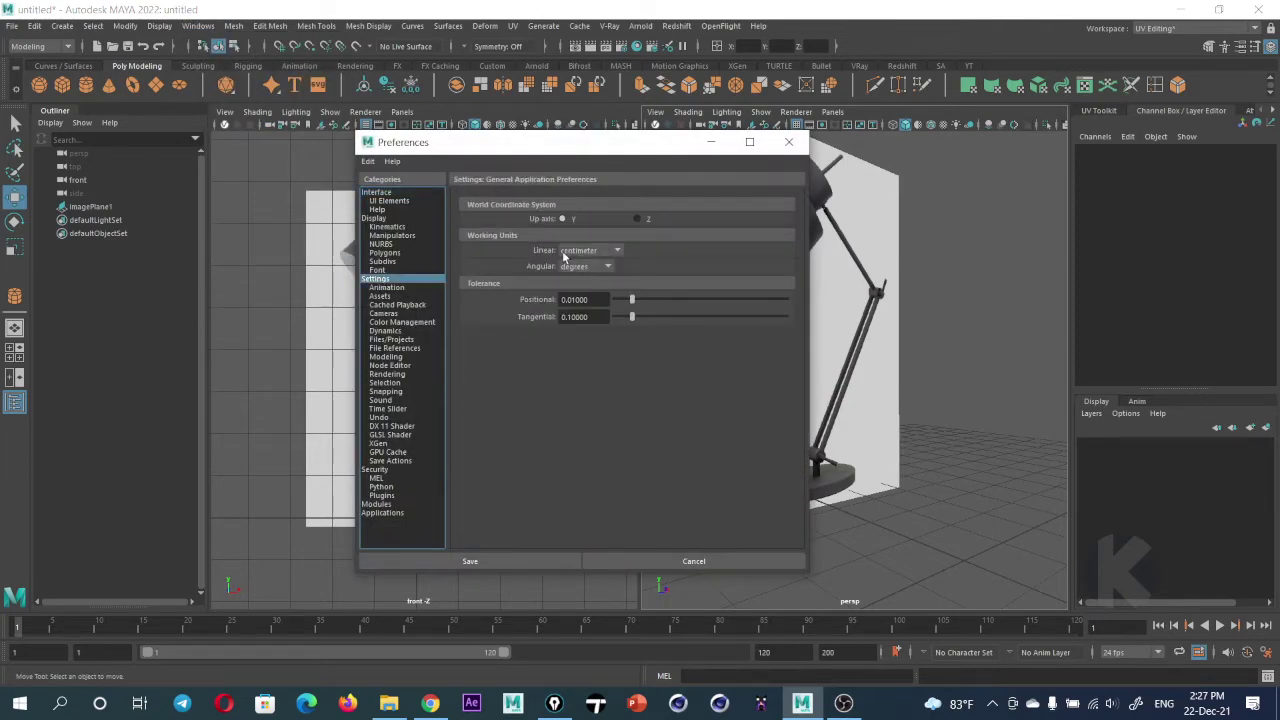
left_click(700, 562)
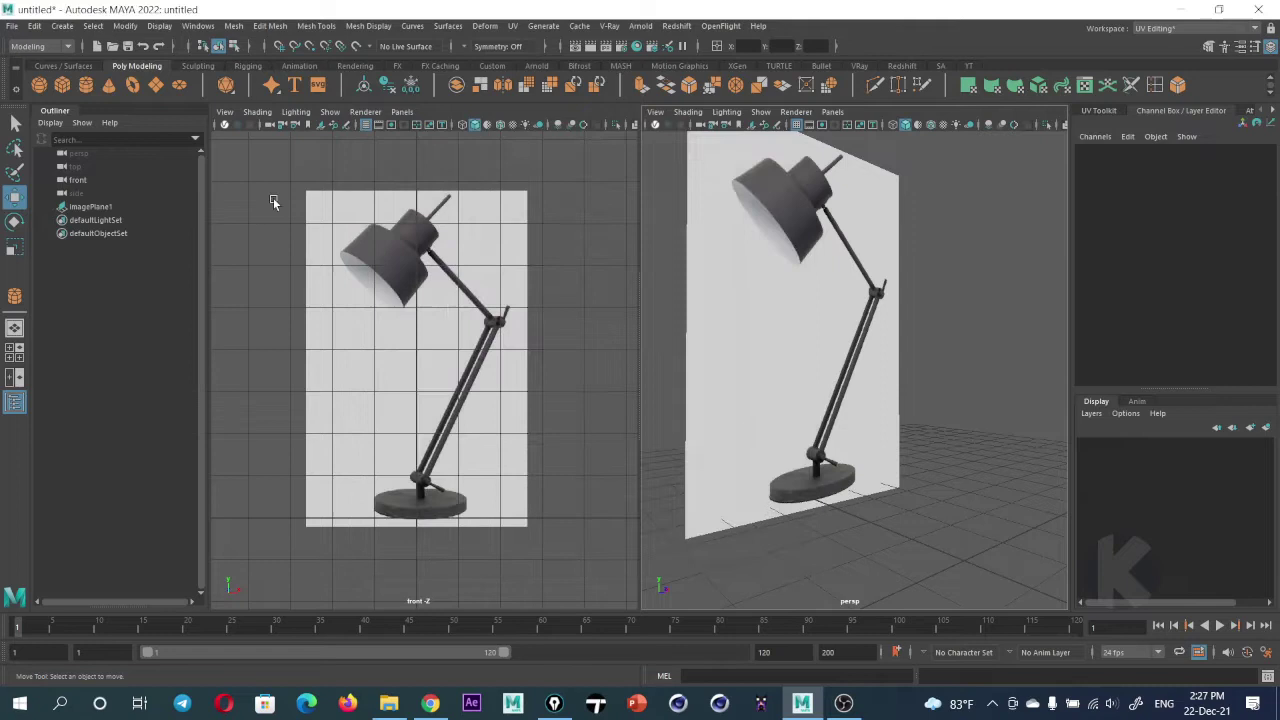
Keep two viewports side by side and select the lamp reference image plane
left_click(403, 112)
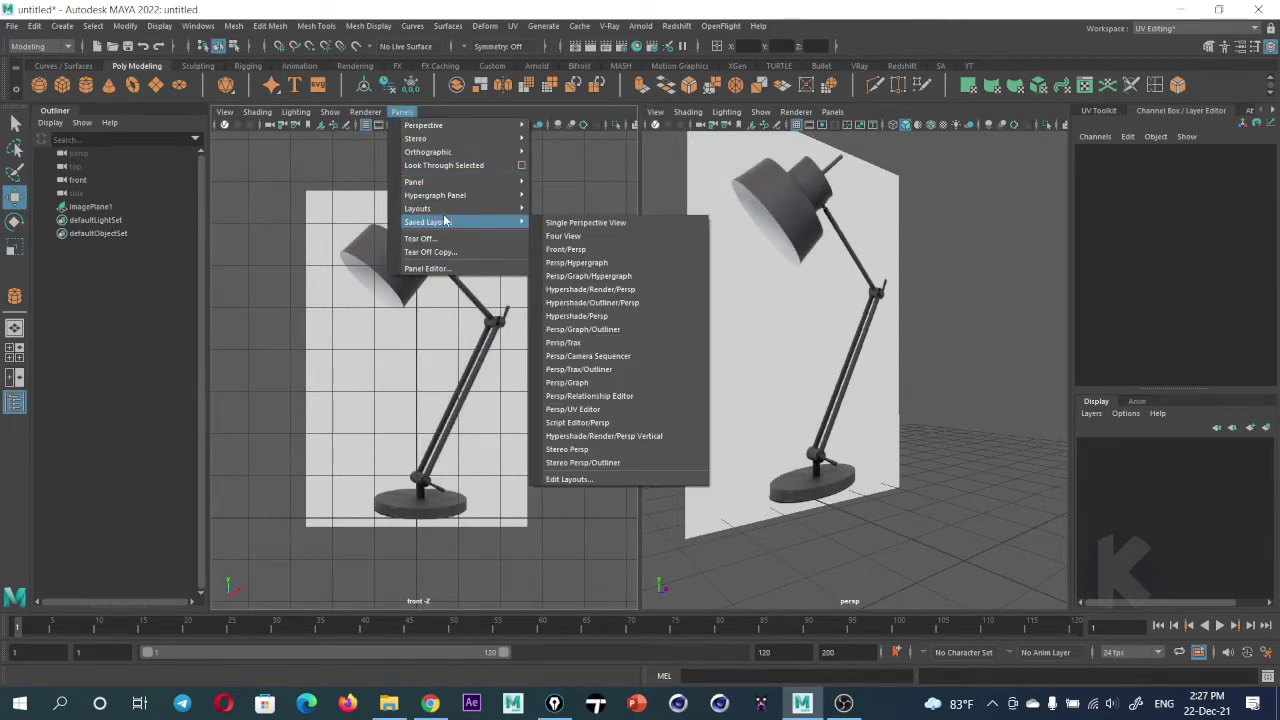
mouse_move(418, 208)
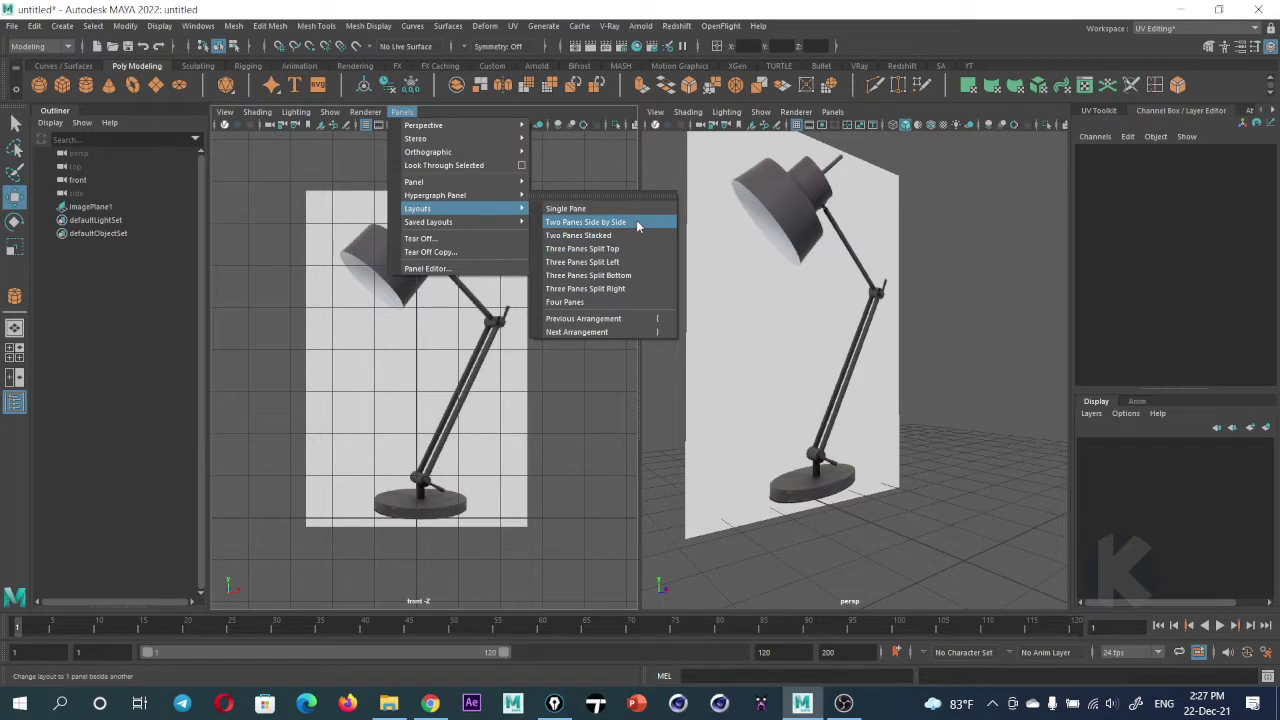
left_click(637, 224)
left_click(225, 111)
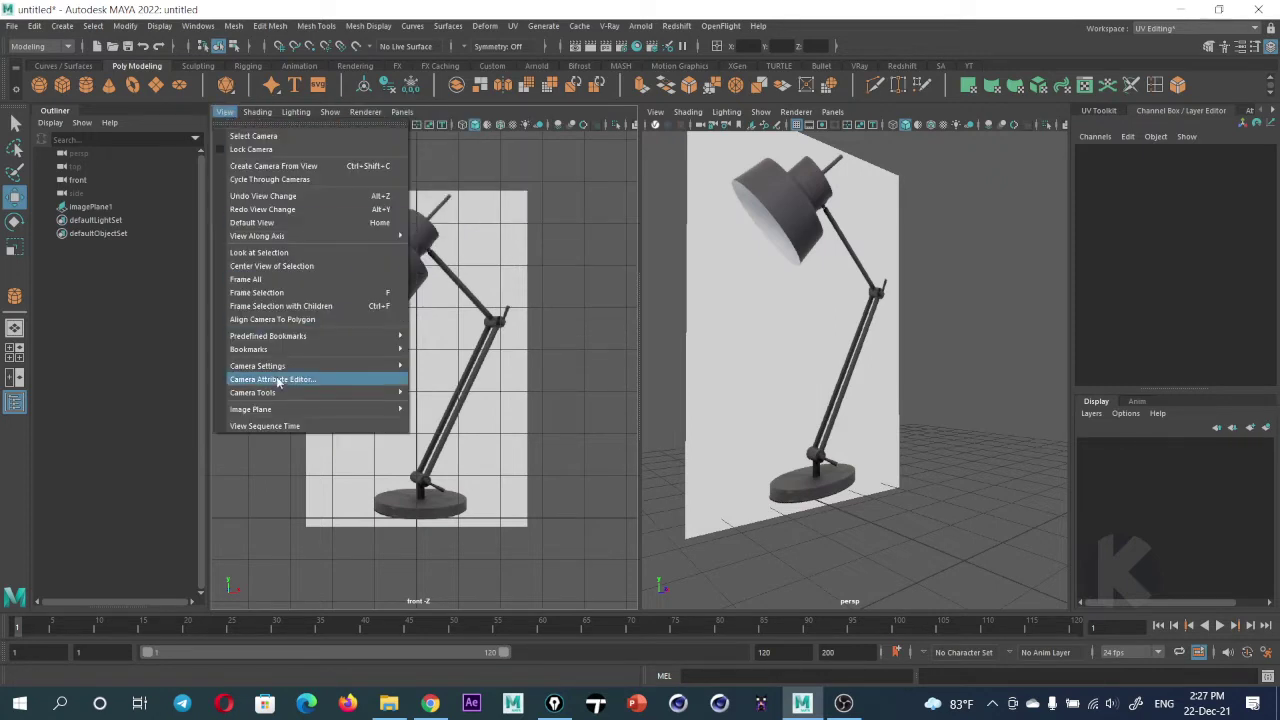
mouse_move(251, 409)
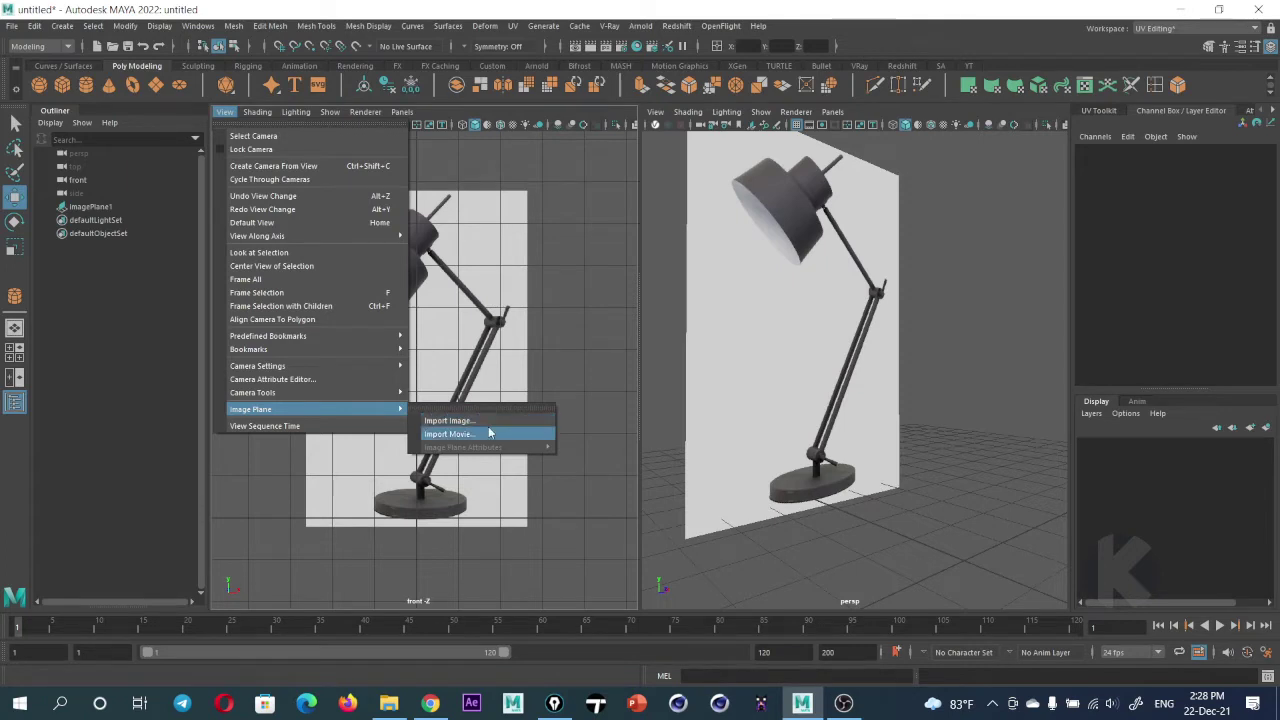
left_click(831, 265)
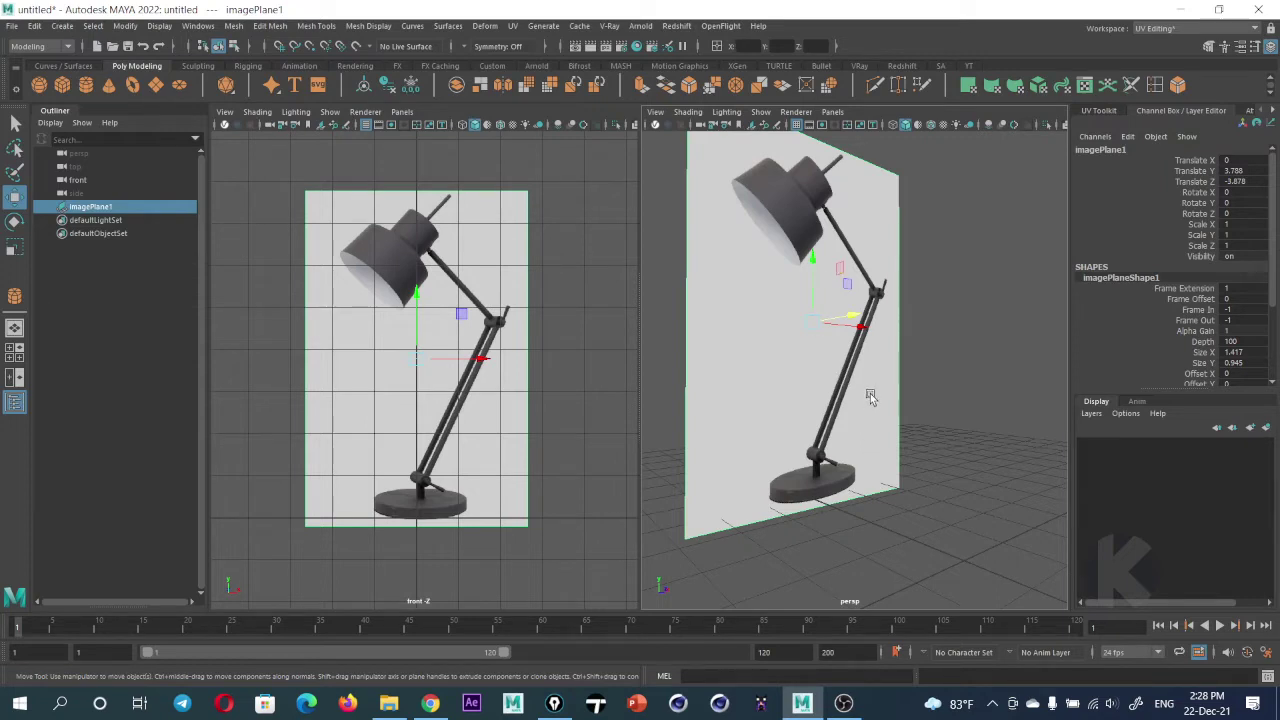
Turn the perspective view to face the reference and pick the Polygon Cylinder tool
scroll(870, 402, "down", 3)
mouse_move(793, 388)
left_mouse_down("alt")
mouse_move(847, 418)
mouse_move(859, 401)
mouse_move(839, 416)
mouse_move(886, 434)
mouse_move(787, 430)
mouse_move(786, 414)
mouse_move(781, 426)
left_mouse_up("alt")
scroll(781, 426, "down", 2)
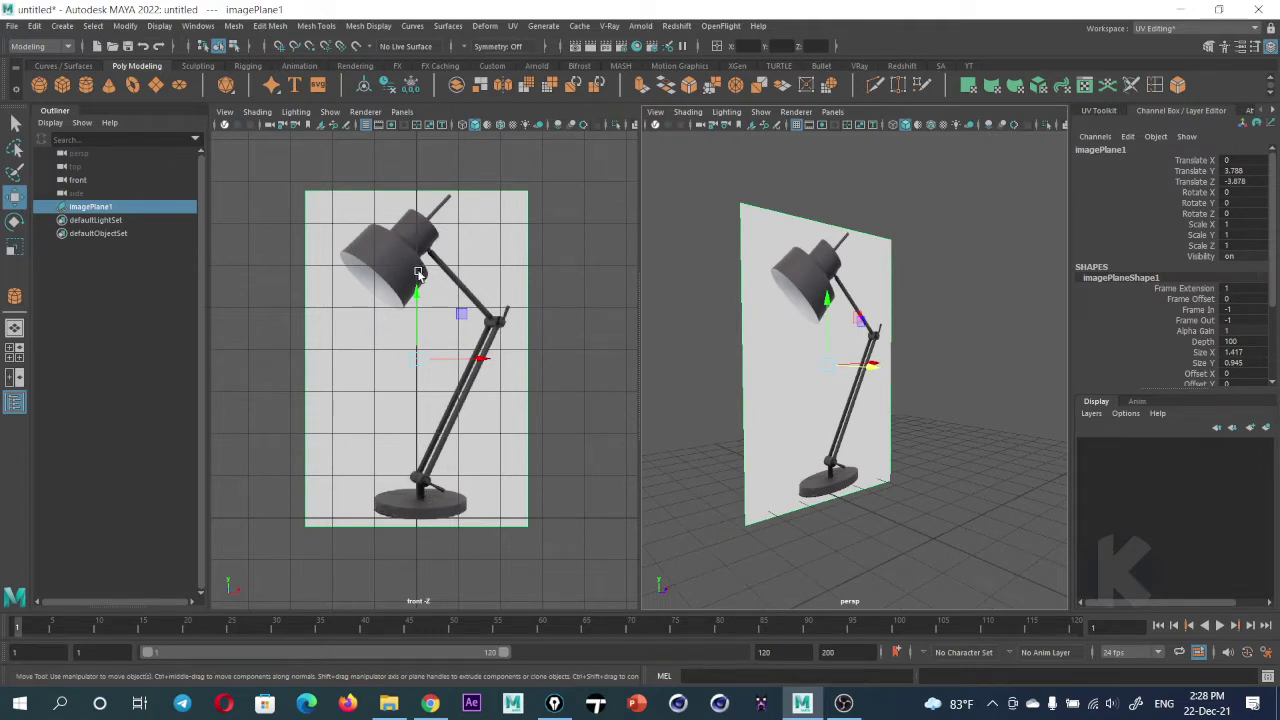
left_click(88, 88)
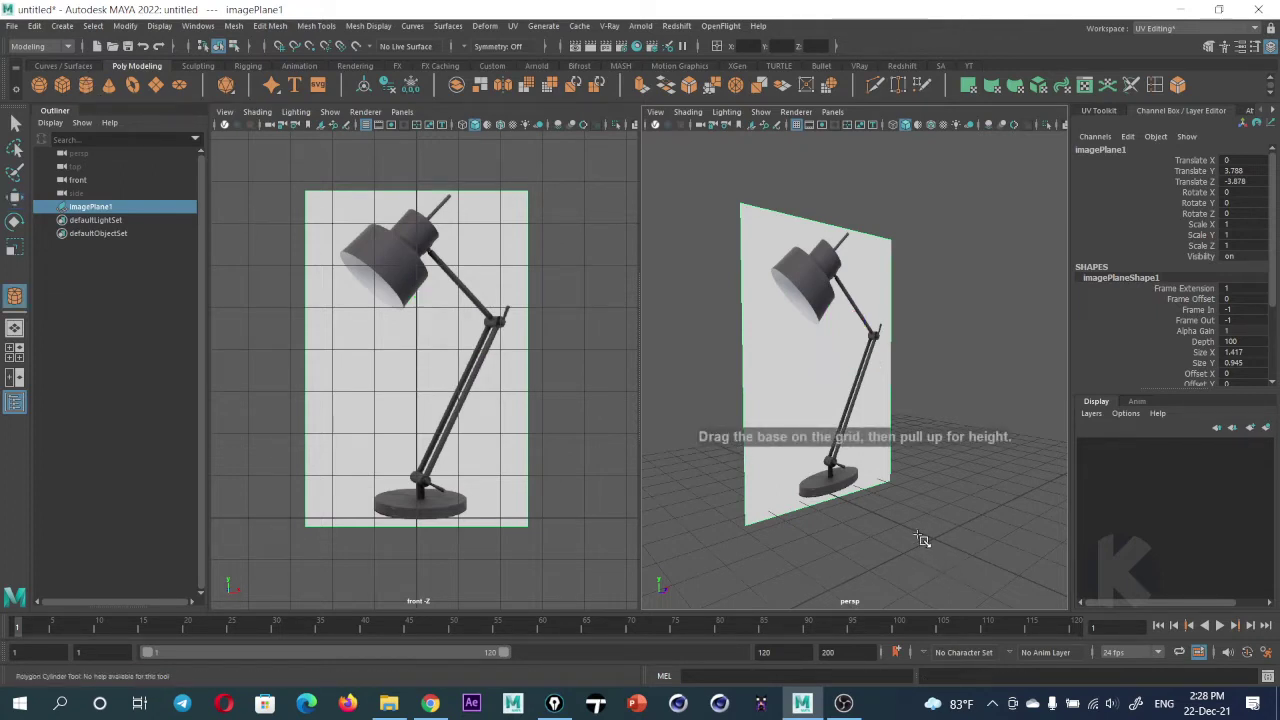
Undo an accidental Z shift of the reference plane made with the Move tool
scroll(895, 499, "down", 5)
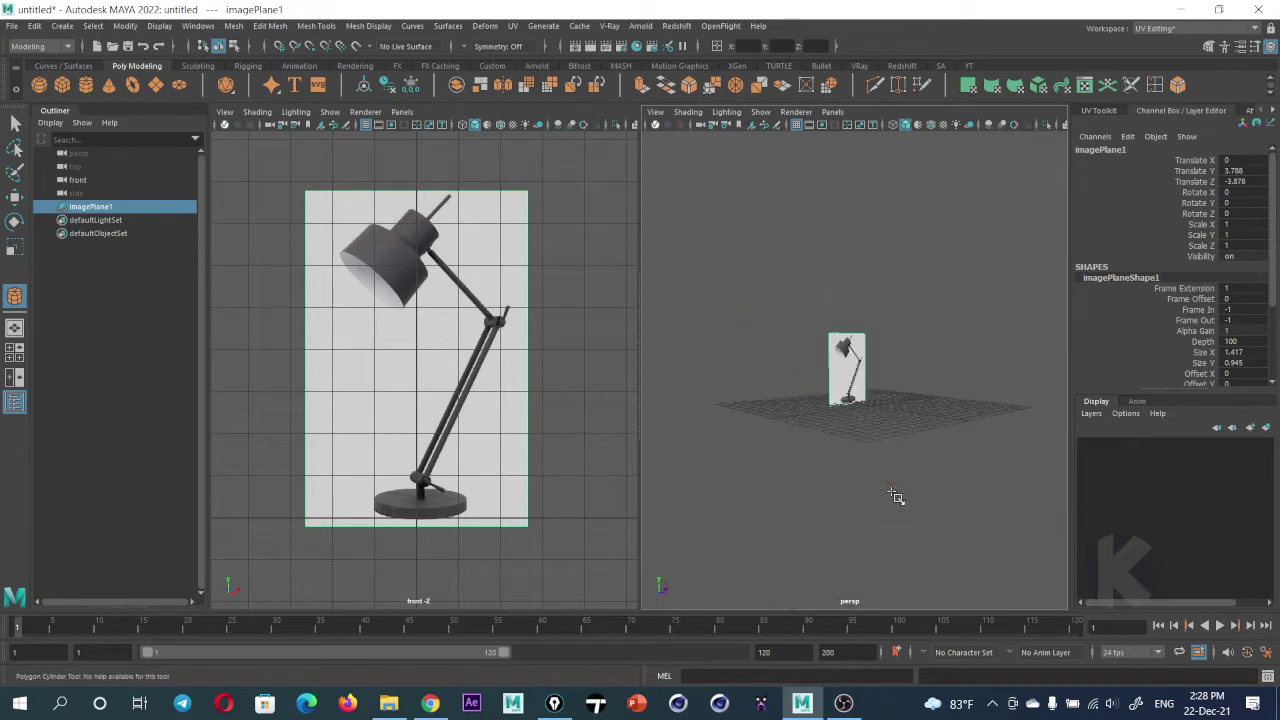
scroll(905, 508, "up", 4)
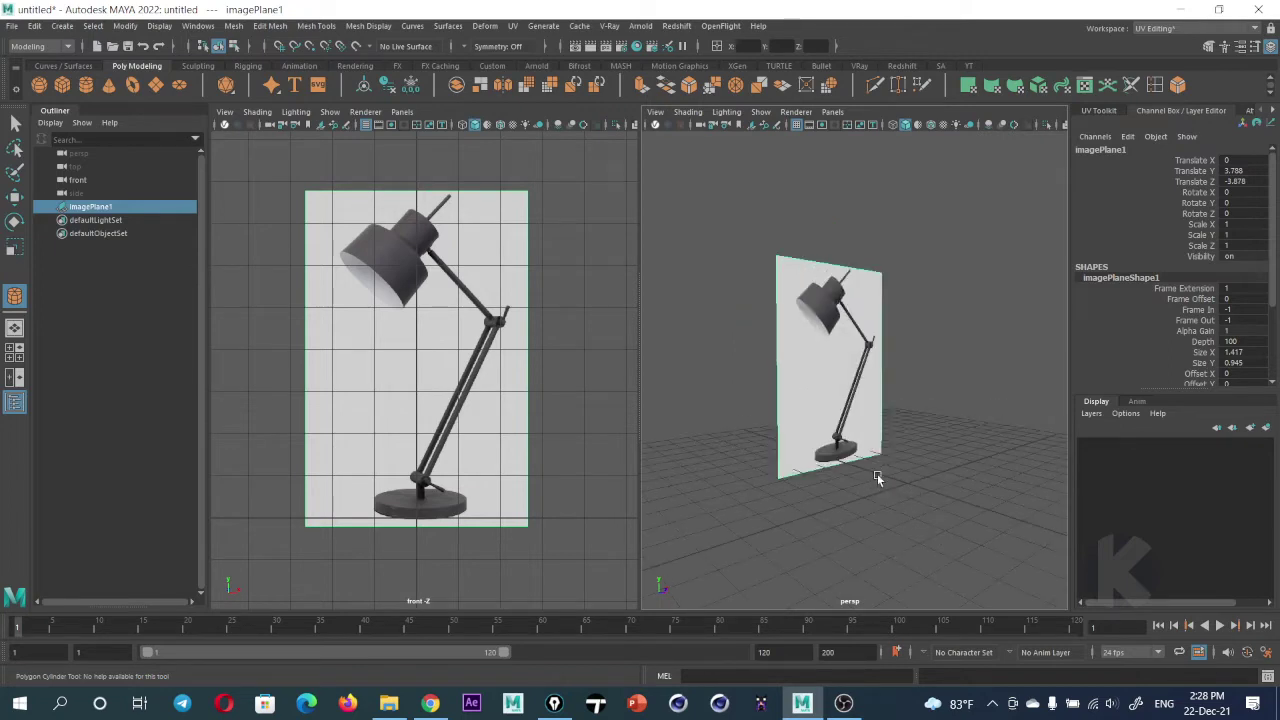
key("w")
left_click_drag(884, 398, 934, 366)
key("ctrl+z")
key("ctrl+z")
key("ctrl+z")
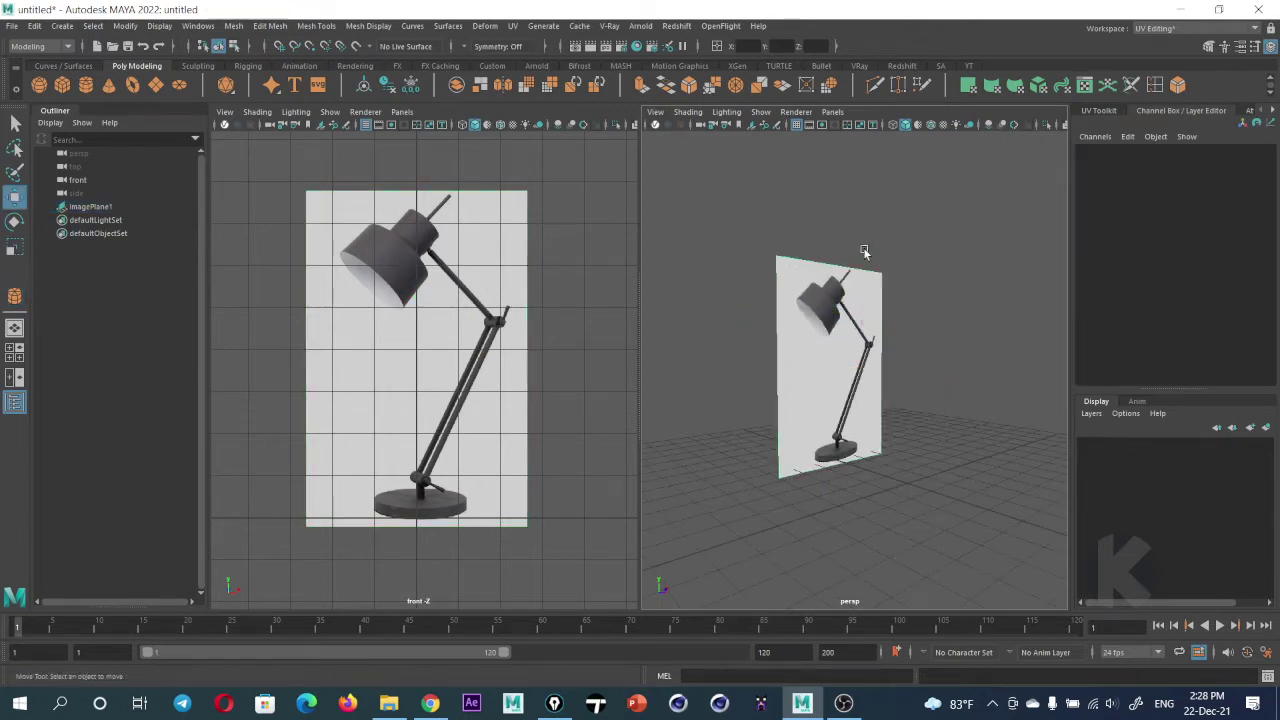
Re-enable Polygon Cylinder creation and tumble the perspective view to a higher angle
left_click(87, 92)
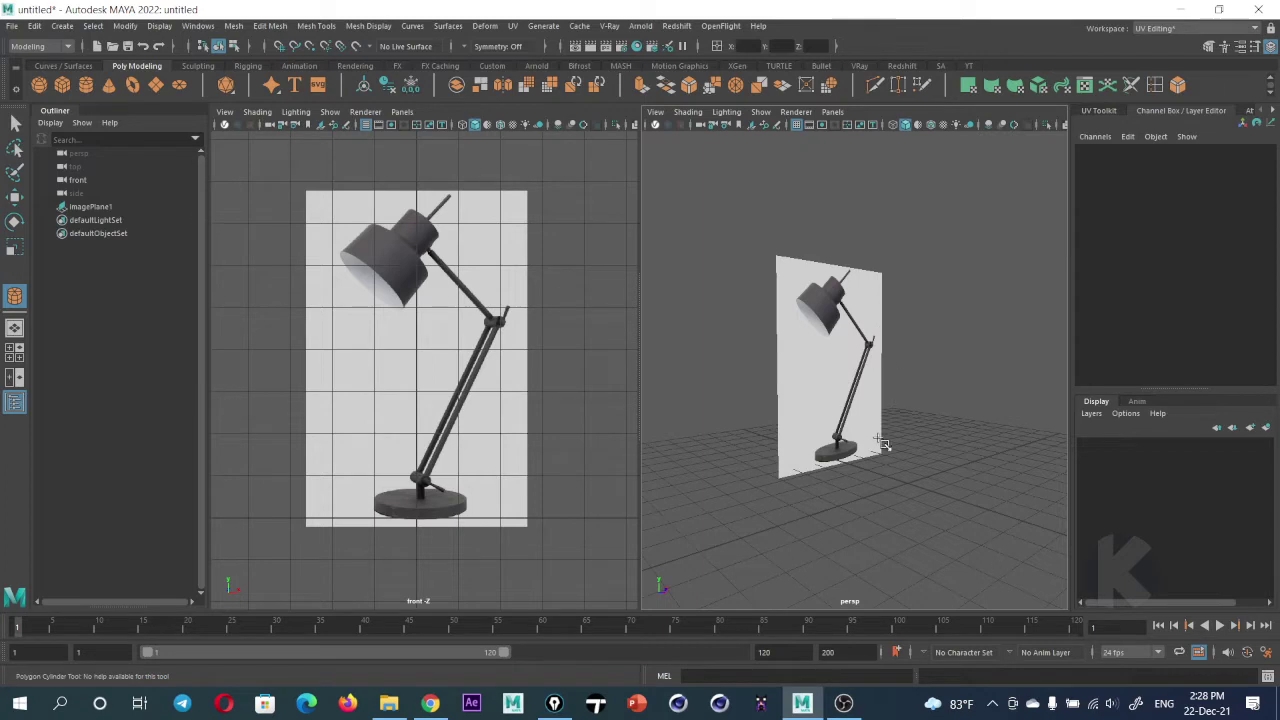
key("w")
scroll(884, 444, "up", 3)
scroll(884, 444, "down", 6)
mouse_move(884, 444)
left_mouse_down("alt")
mouse_move(1009, 454)
mouse_move(717, 420)
left_mouse_up("alt")
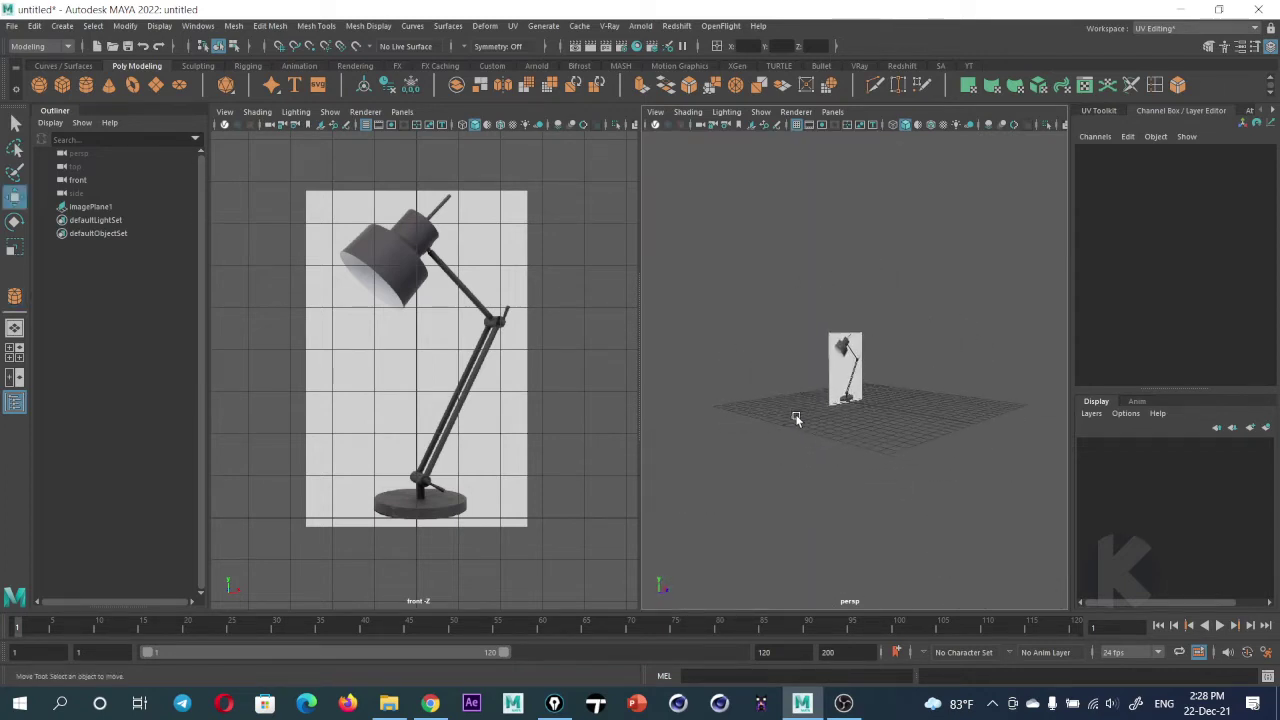
Draw a cylinder on the grid for the base and give it 12 axis subdivisions
left_click(87, 86)
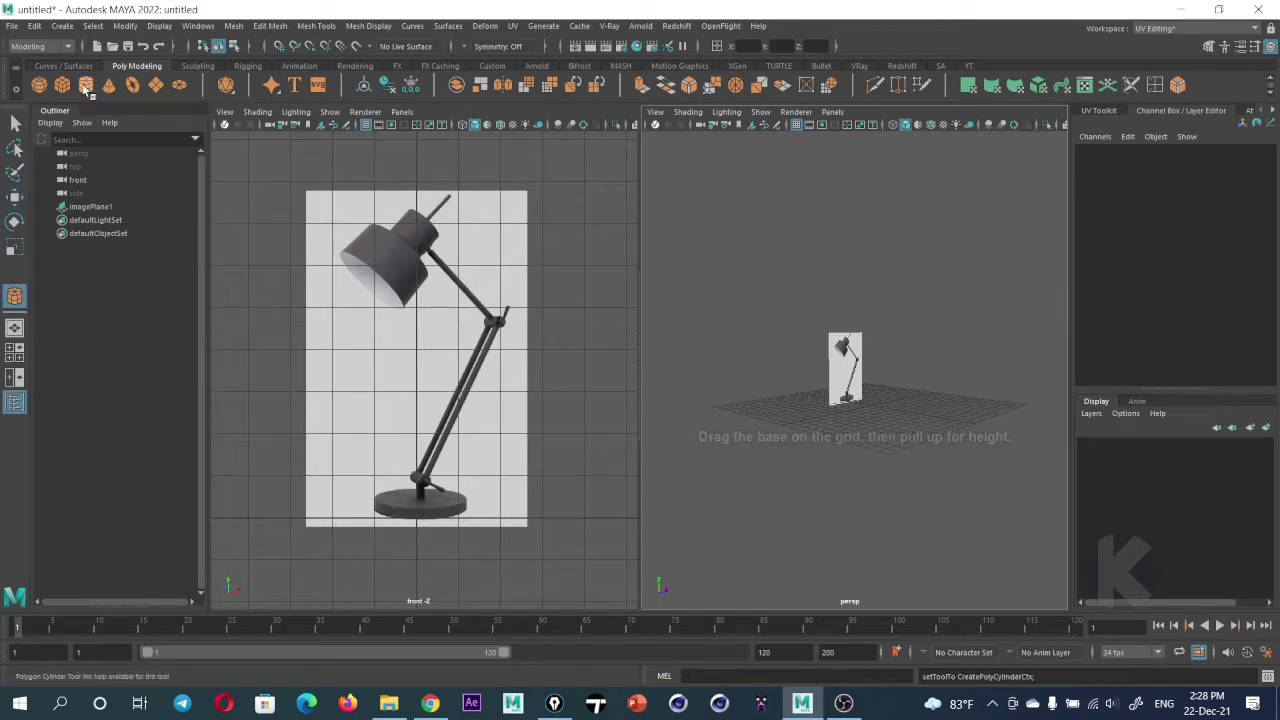
left_click_drag(880, 414, 880, 418)
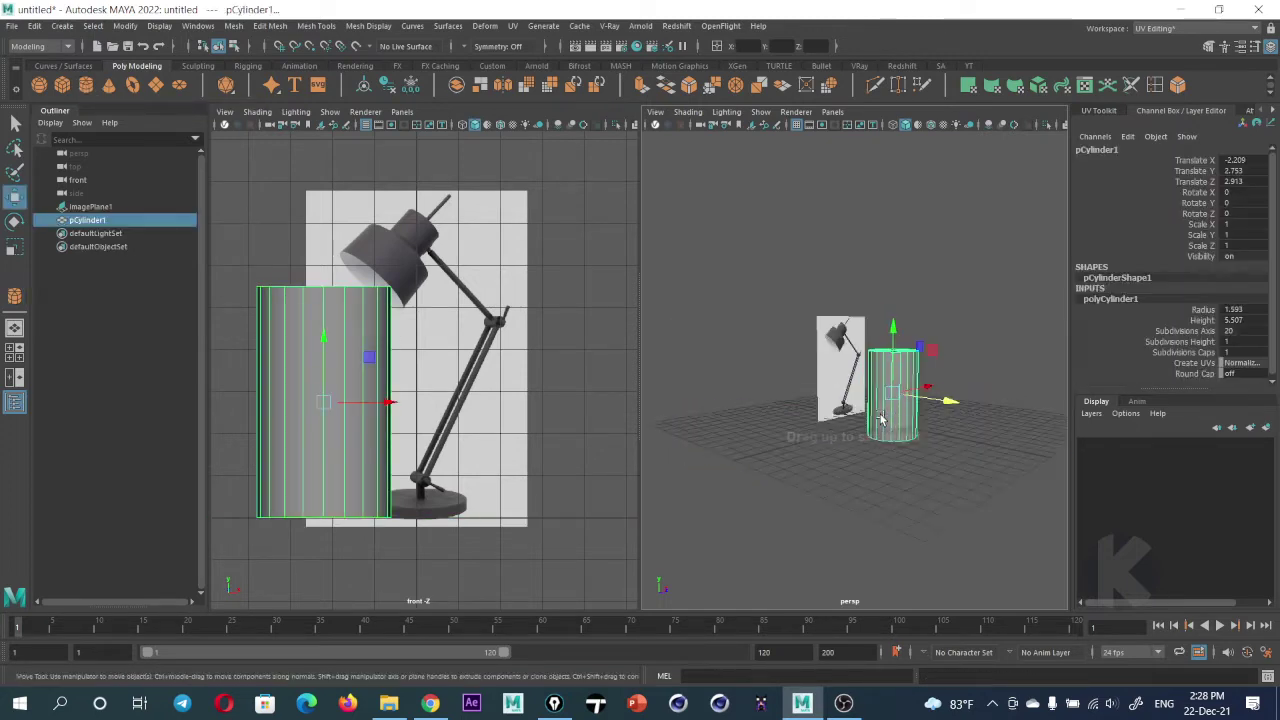
double_click(1231, 336)
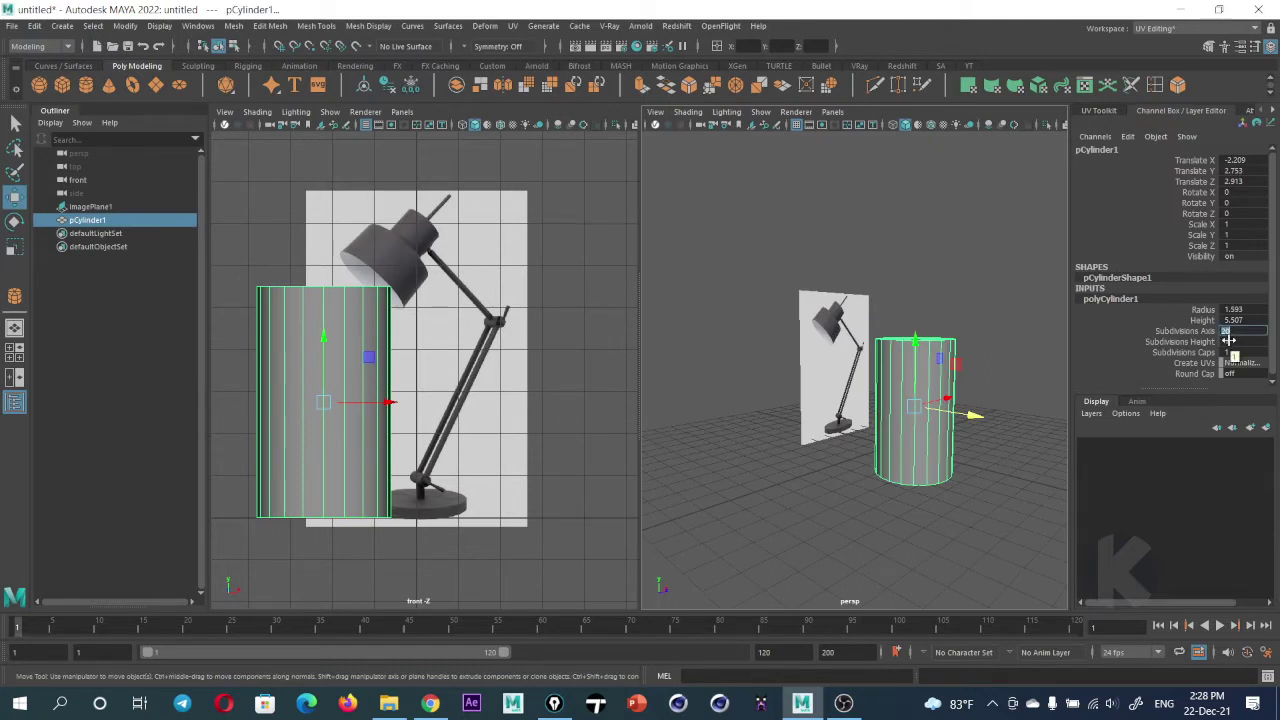
type("12")
key("Return")
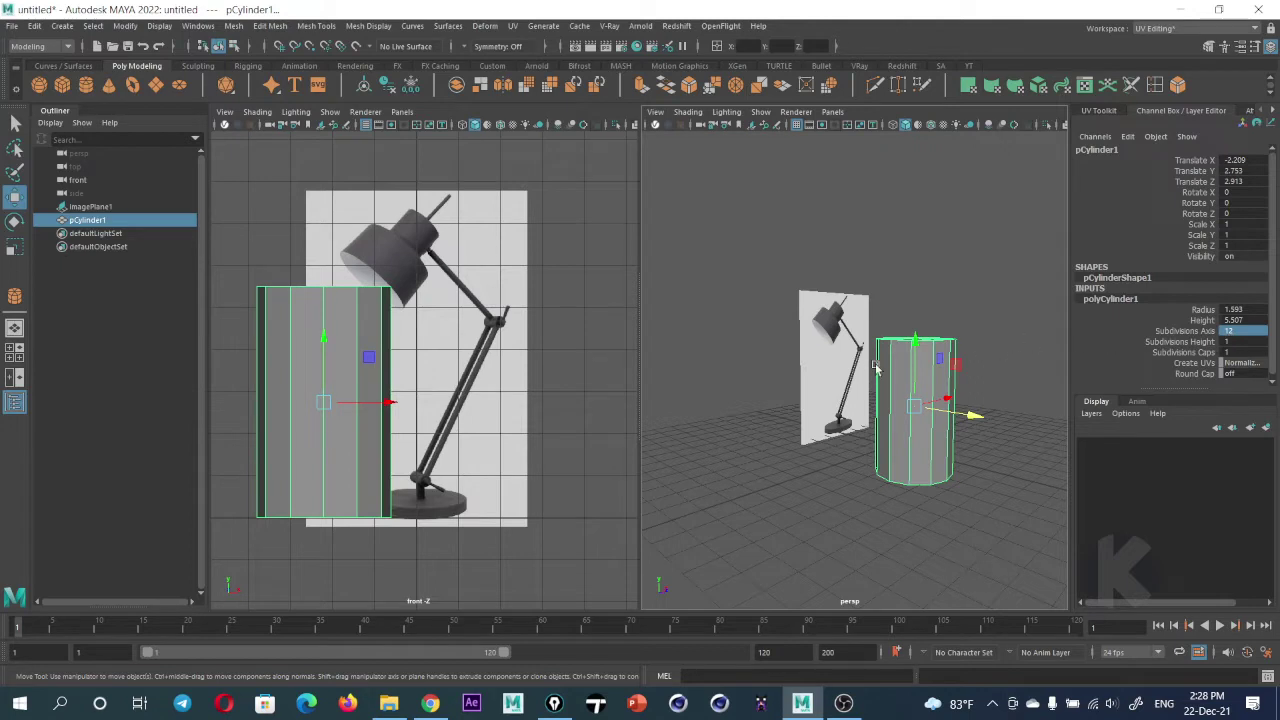
Move the cylinder to the world origin and shorten its height to match the lamp base
scroll(876, 370, "up", 3)
left_click_drag(1240, 160, 1243, 181)
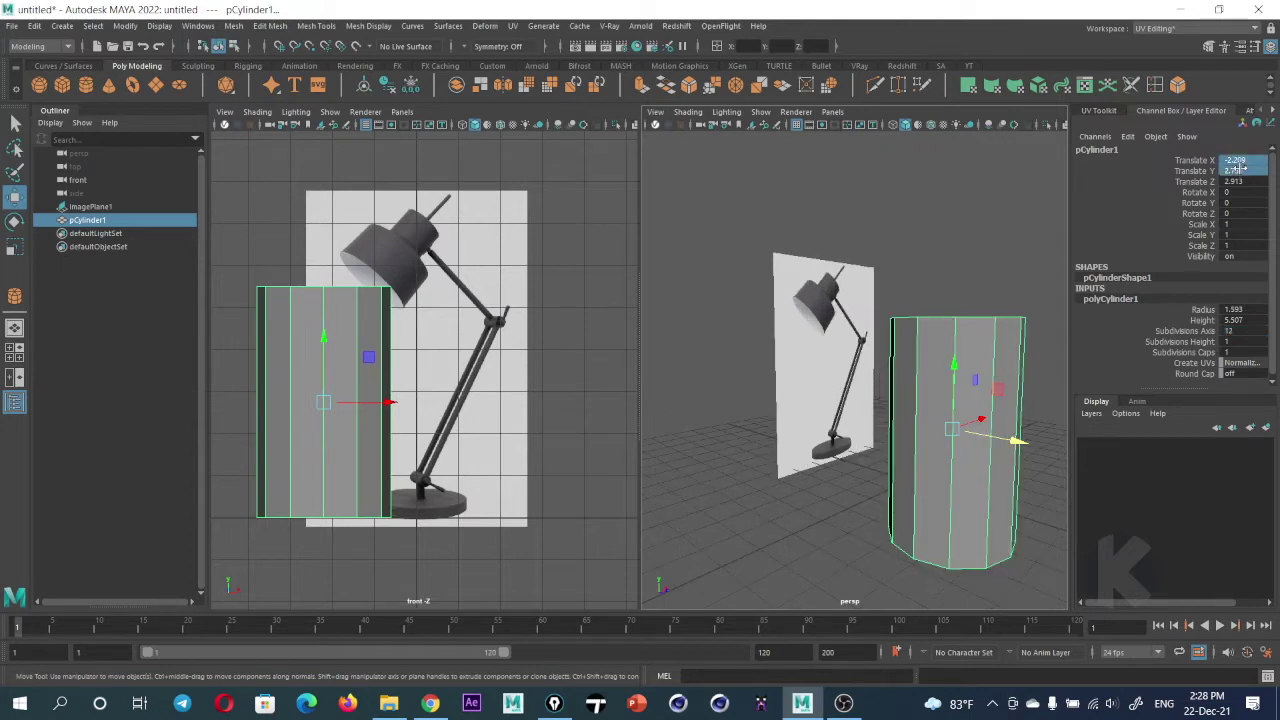
type("0")
key("Return")
left_click(1197, 321)
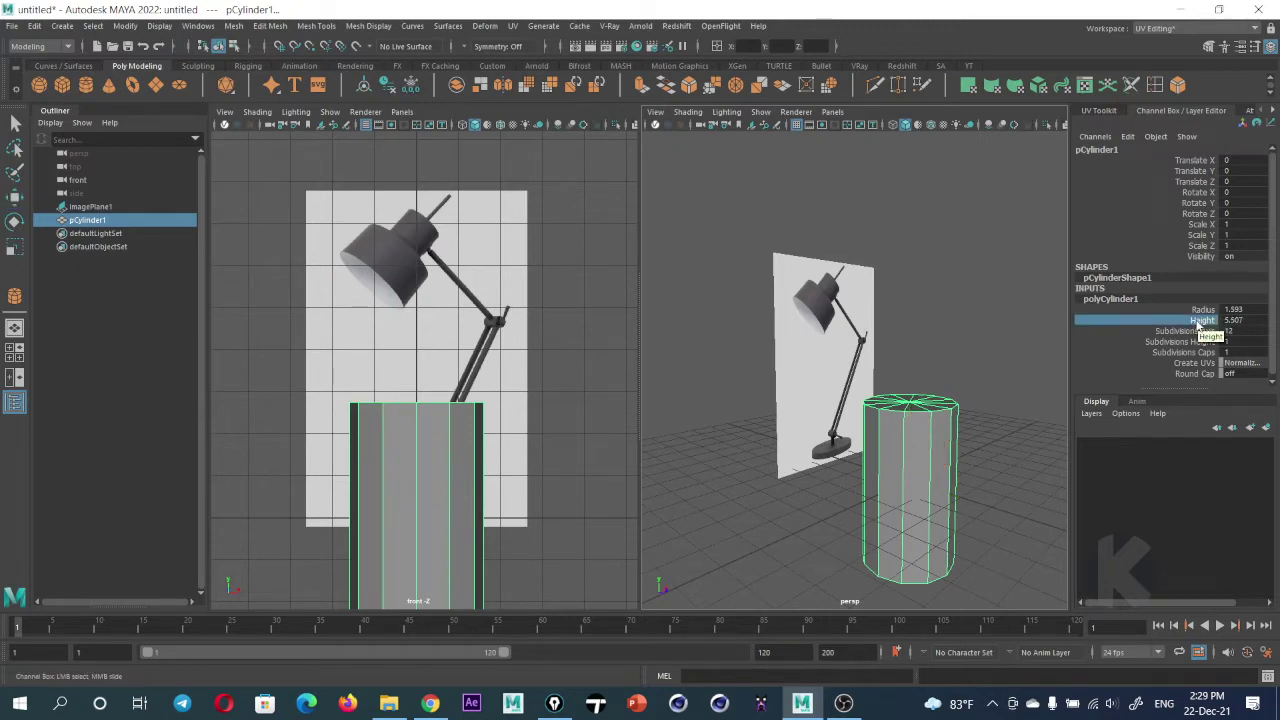
middle_click_drag(789, 333, 761, 355)
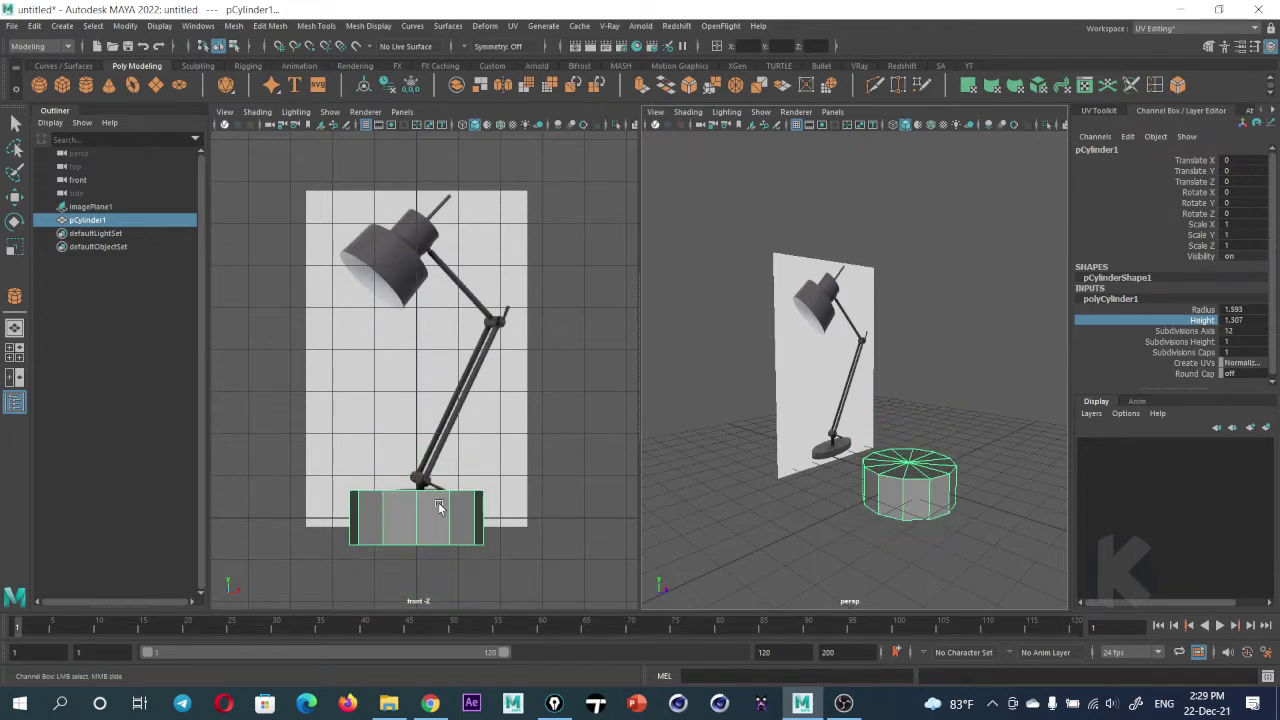
Zoom the front view onto the lamp base and arm, then turn on X-Ray
scroll(438, 507, "up", 2)
scroll(500, 420, "down", 3)
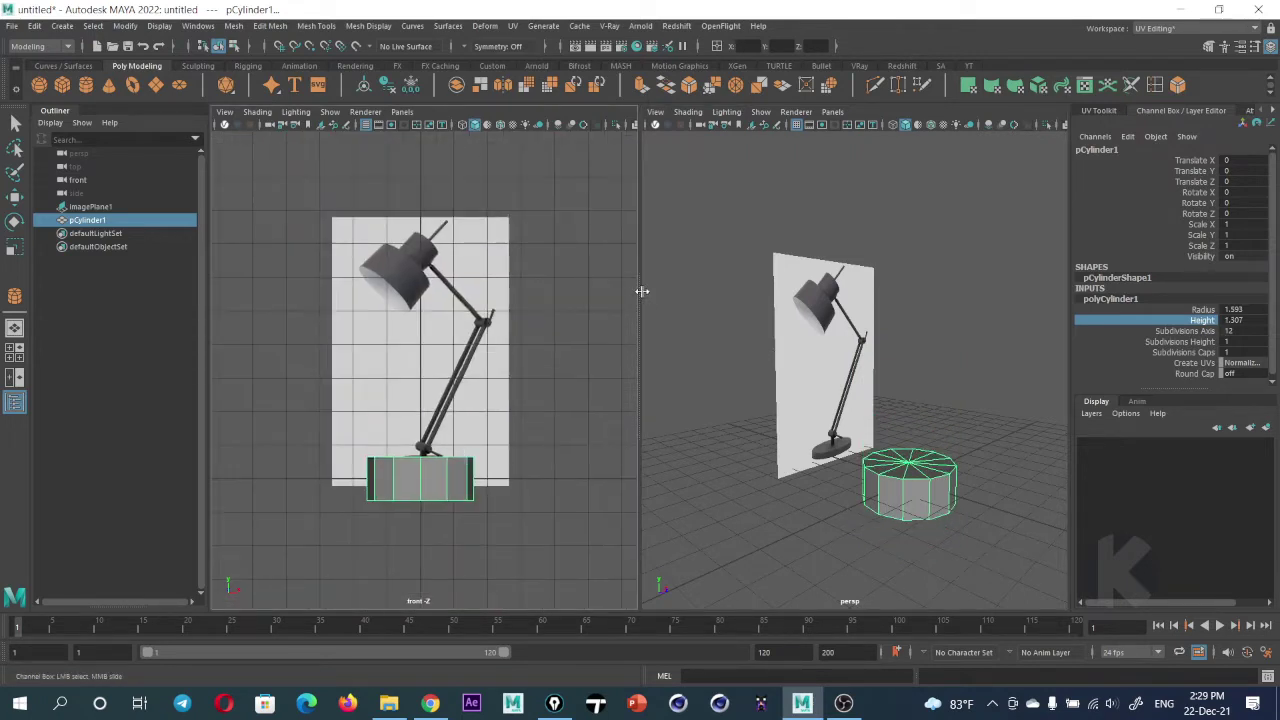
left_click_drag(641, 291, 724, 297)
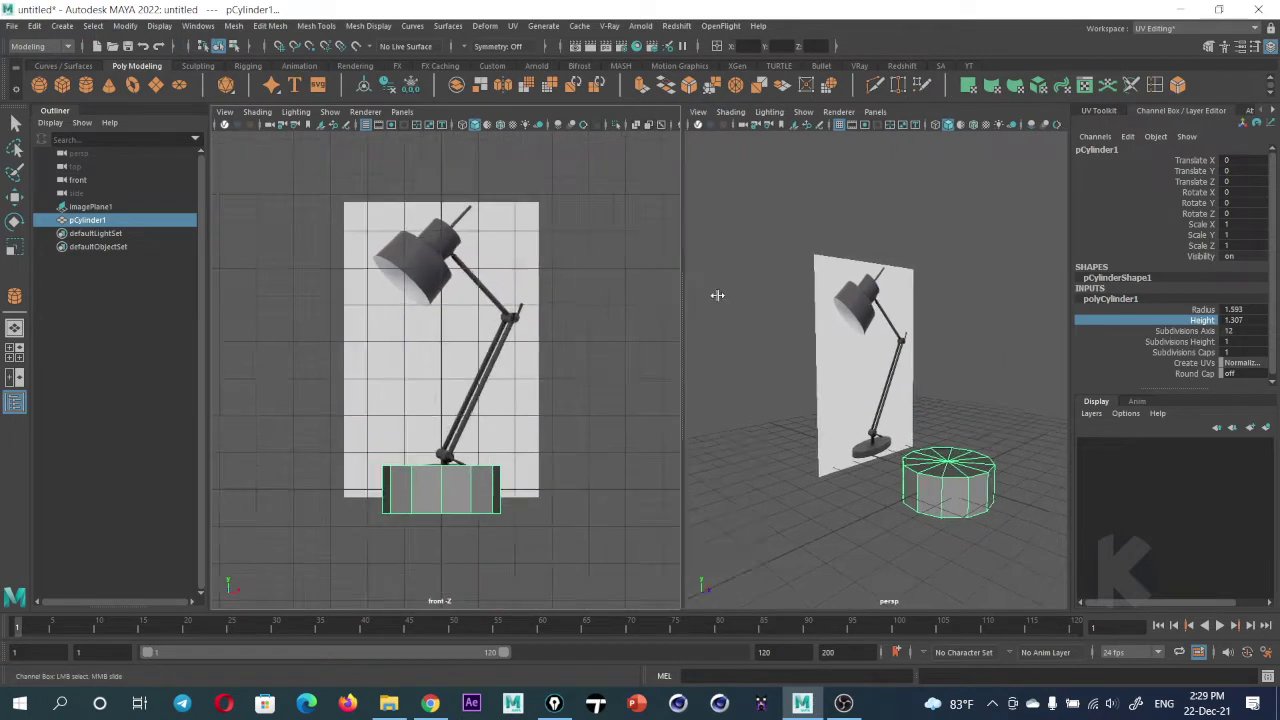
left_click(616, 125)
left_click(616, 125)
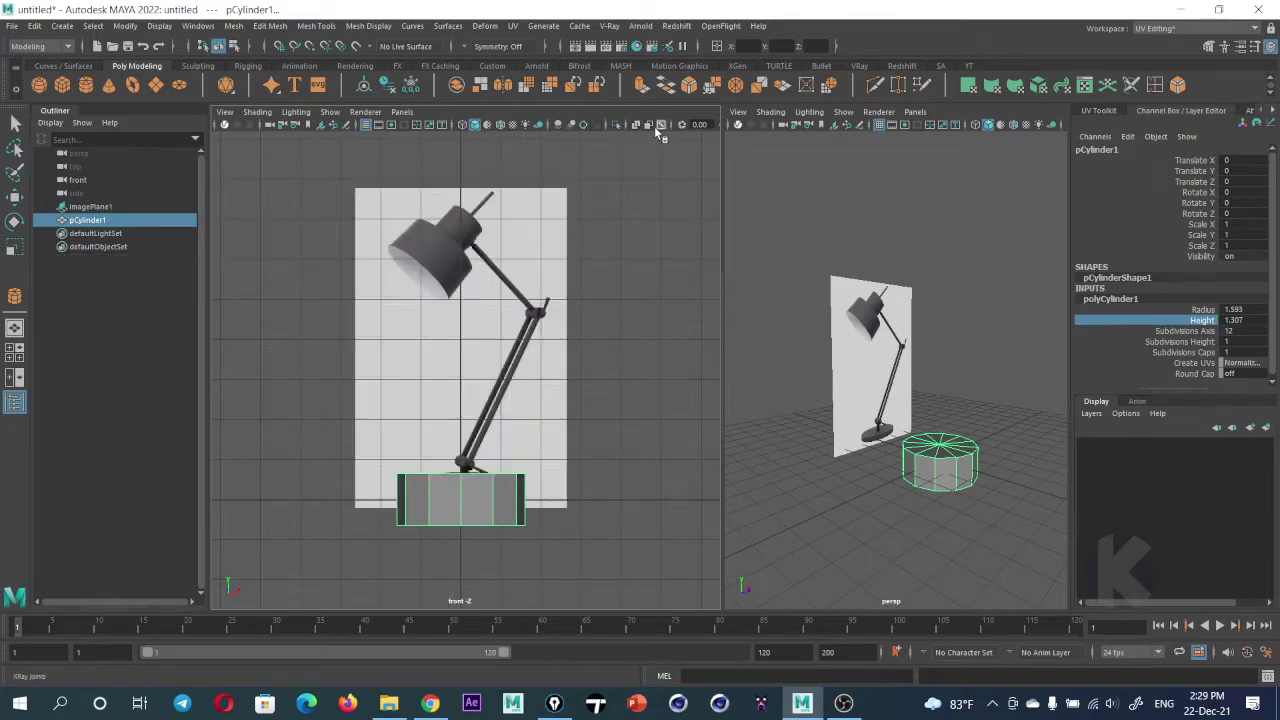
scroll(464, 472, "up", 4)
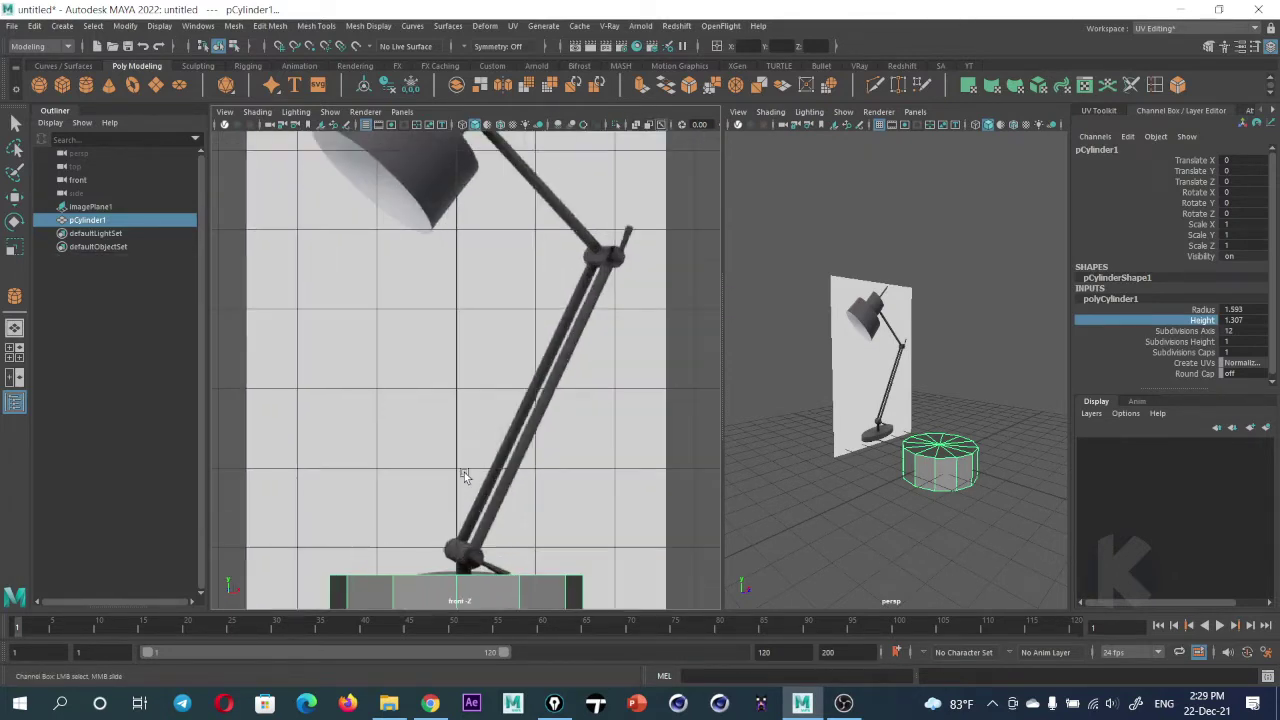
middle_click_drag(469, 480, 474, 300, "alt")
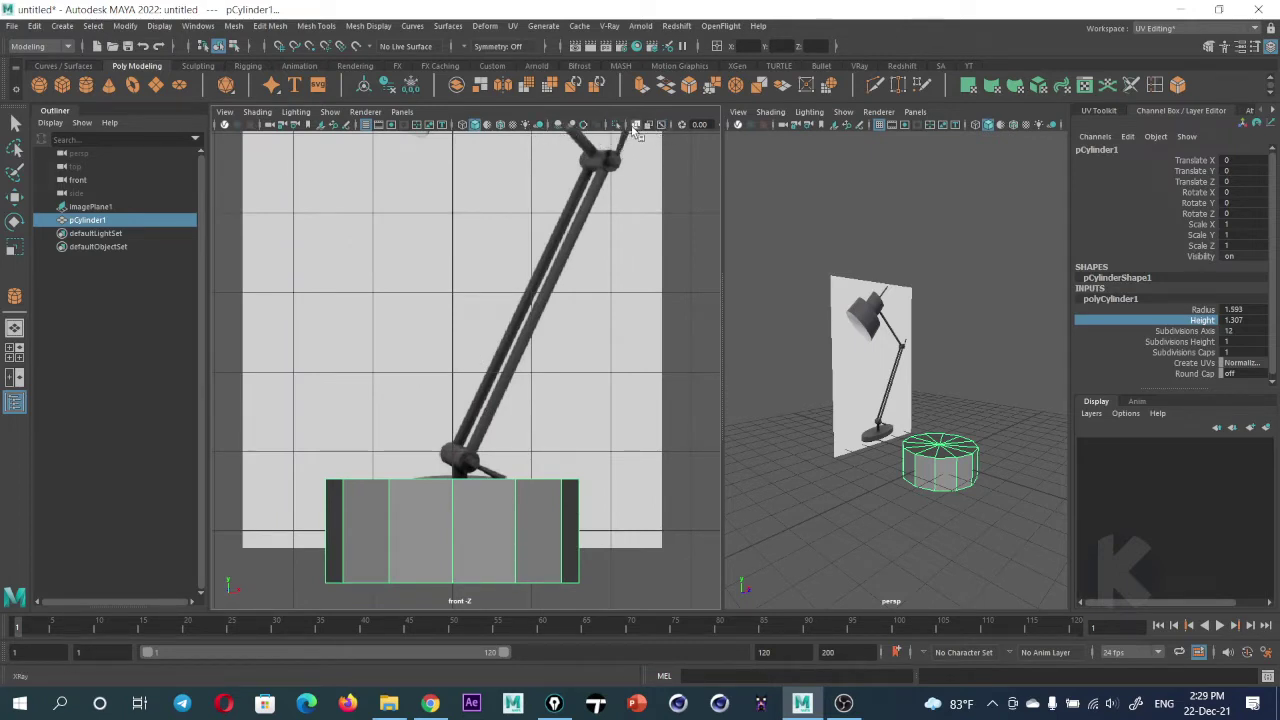
left_click(635, 125)
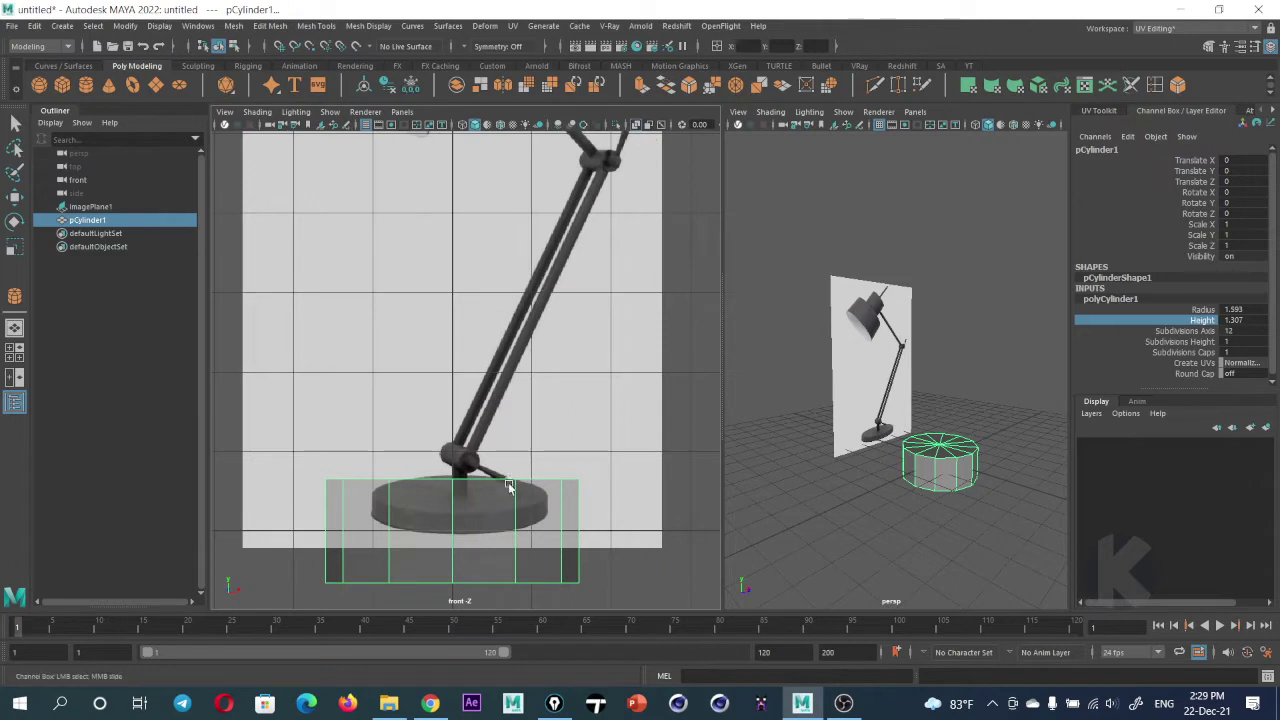
Raise, shrink and flatten the cylinder, then lower it onto the reference base
key("w")
left_click_drag(451, 486, 451, 450)
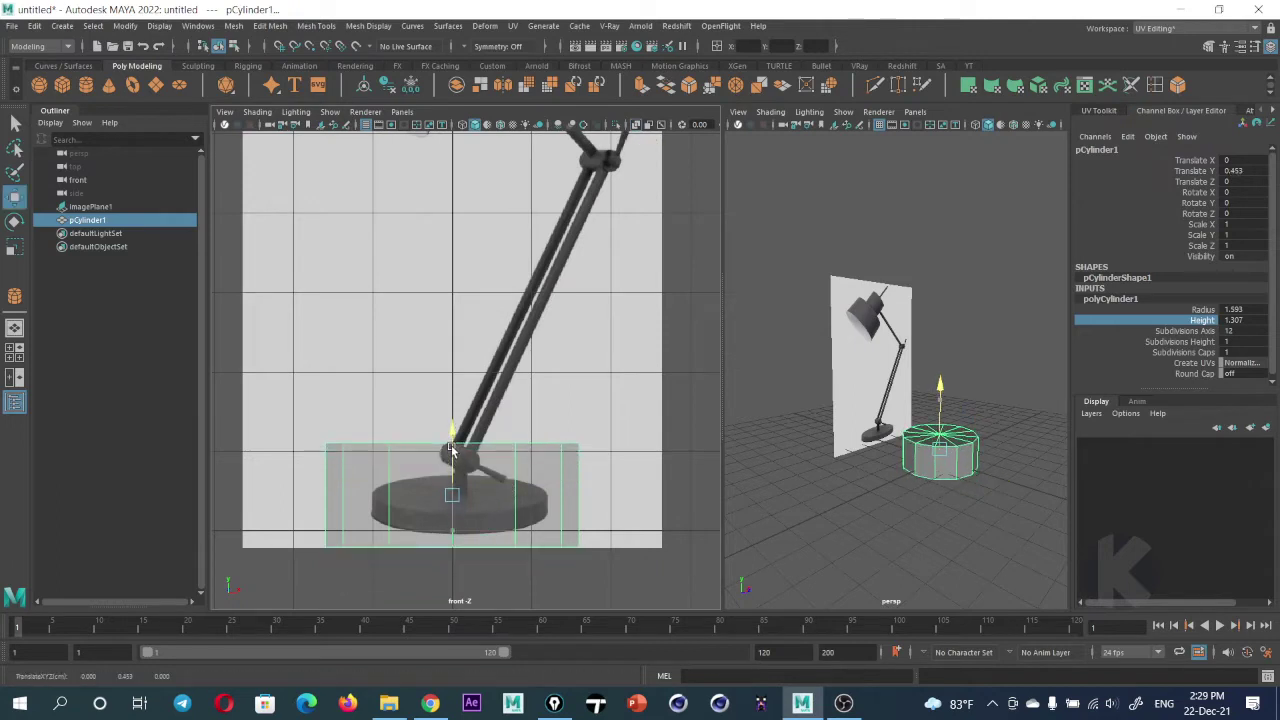
key("r")
left_click_drag(452, 494, 403, 494)
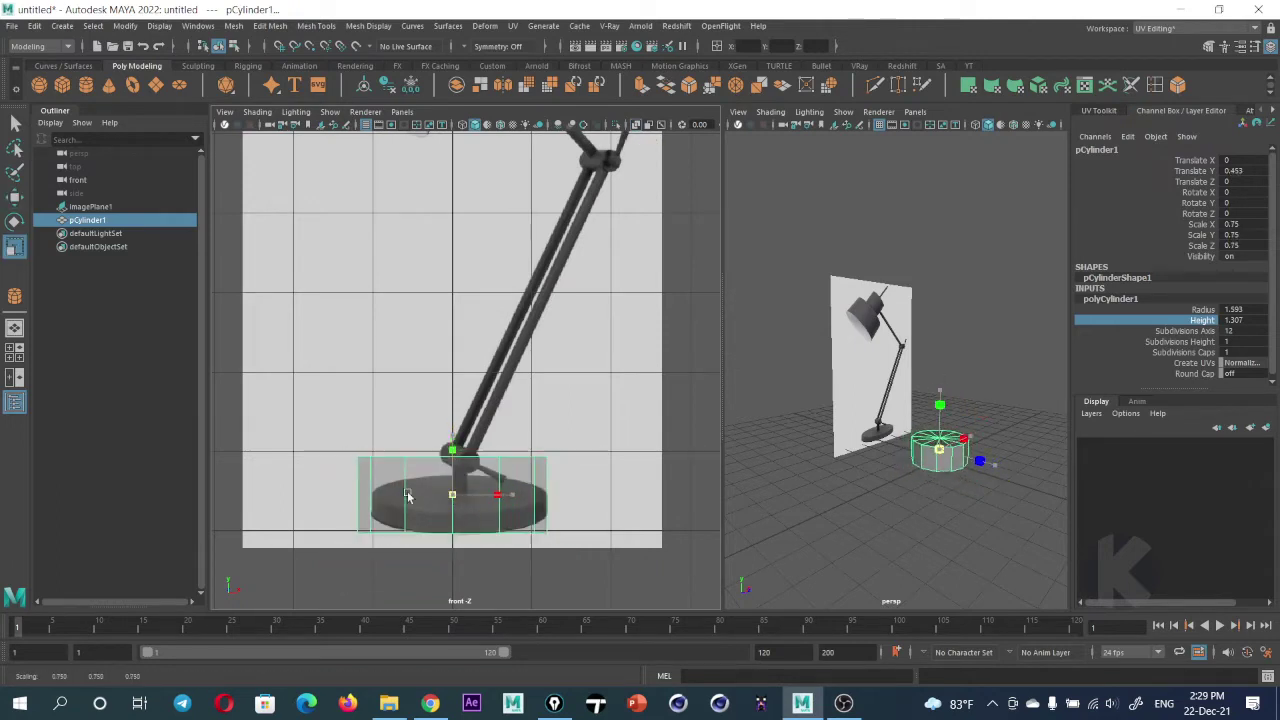
left_click_drag(456, 437, 449, 461)
key("w")
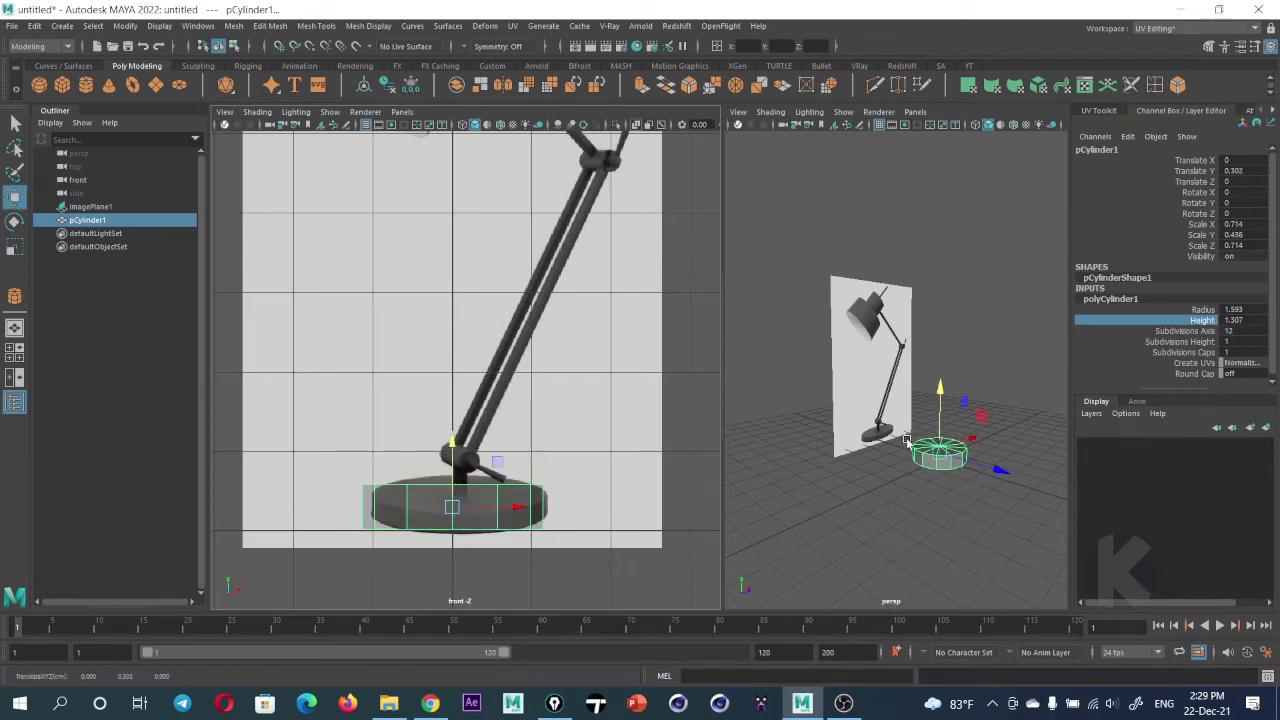
left_click_drag(909, 443, 861, 466, "alt")
scroll(861, 466, "up", 5)
scroll(487, 420, "up", 2)
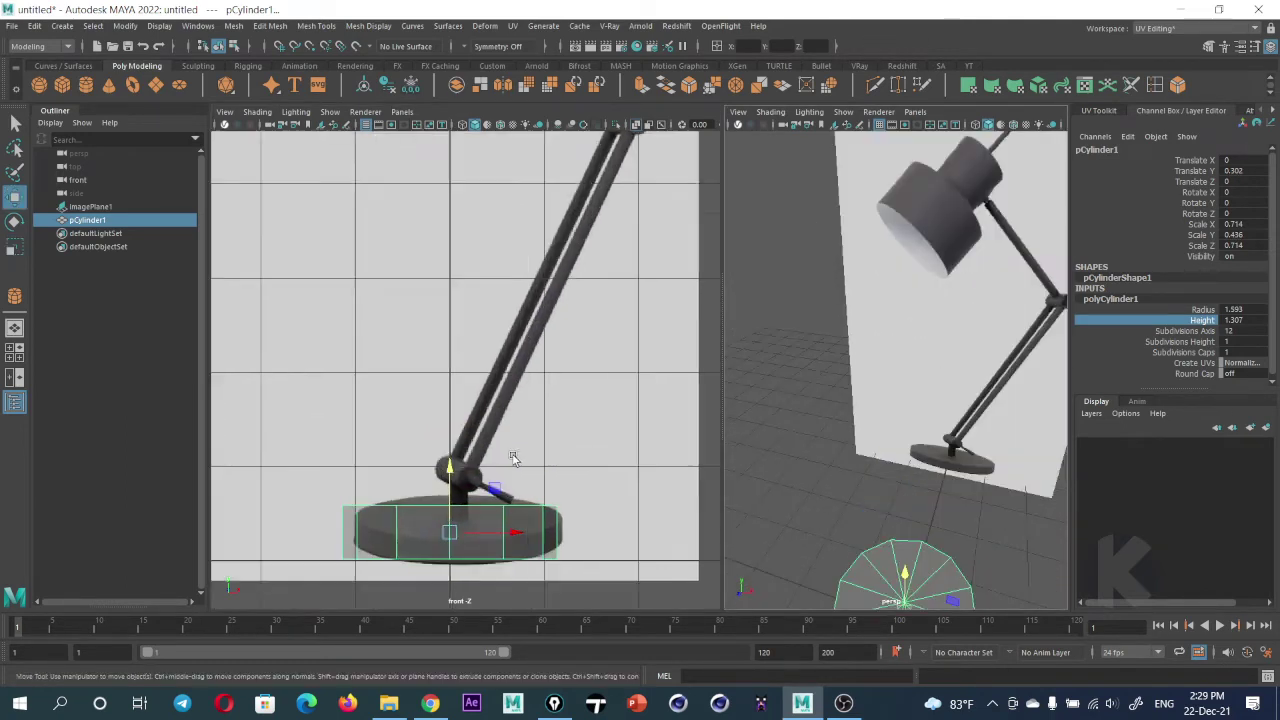
key("r")
left_click_drag(451, 428, 451, 446)
key("w")
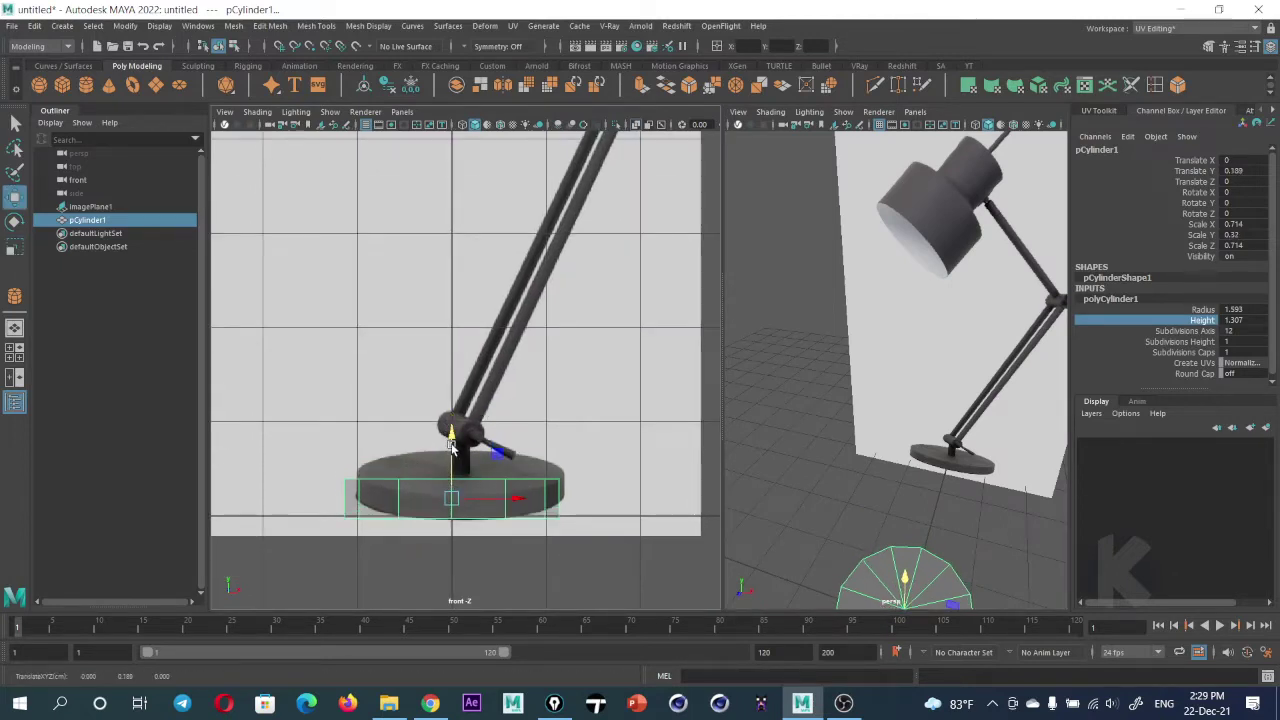
Give pCylinder1 3 cap subdivisions in the Channel Box, adding concentric rings to its top
mouse_move(915, 462)
left_mouse_down("alt")
mouse_move(897, 285)
mouse_move(863, 380)
left_mouse_up("alt")
right_click_drag(863, 380, 1080, 415, "alt")
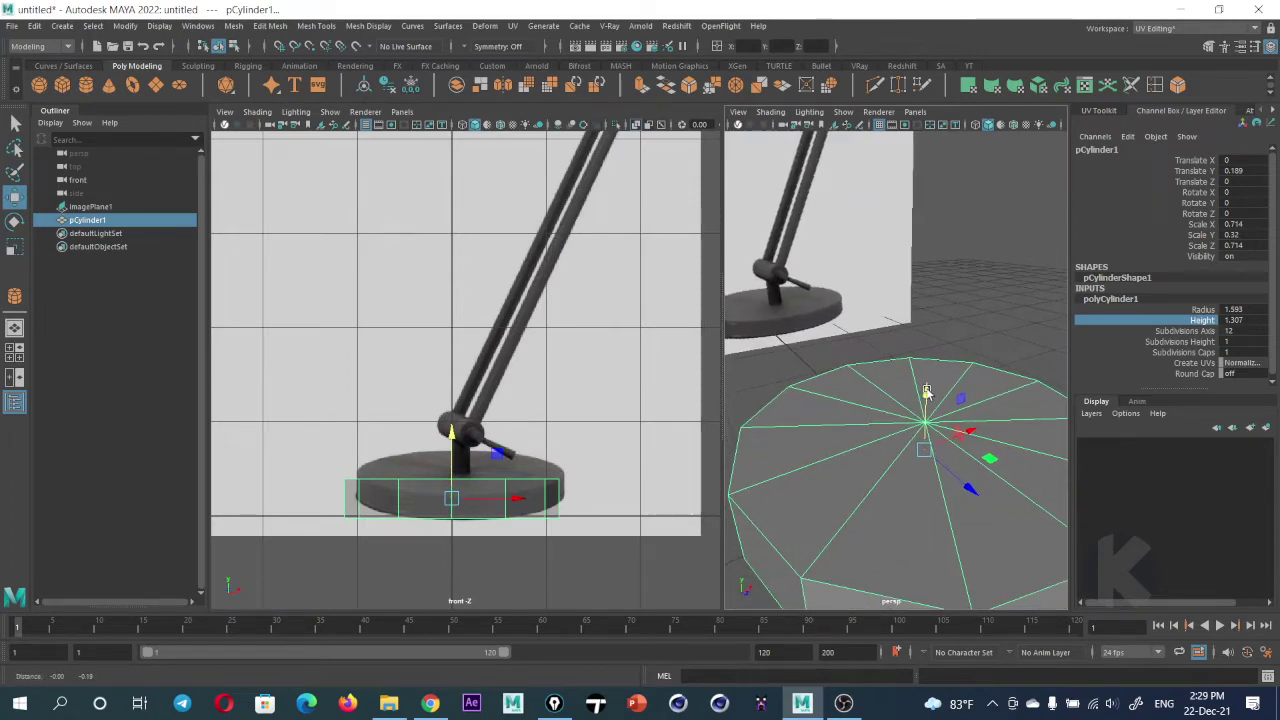
left_click(1196, 343)
middle_click_drag(962, 354, 1019, 374)
left_click(1190, 353)
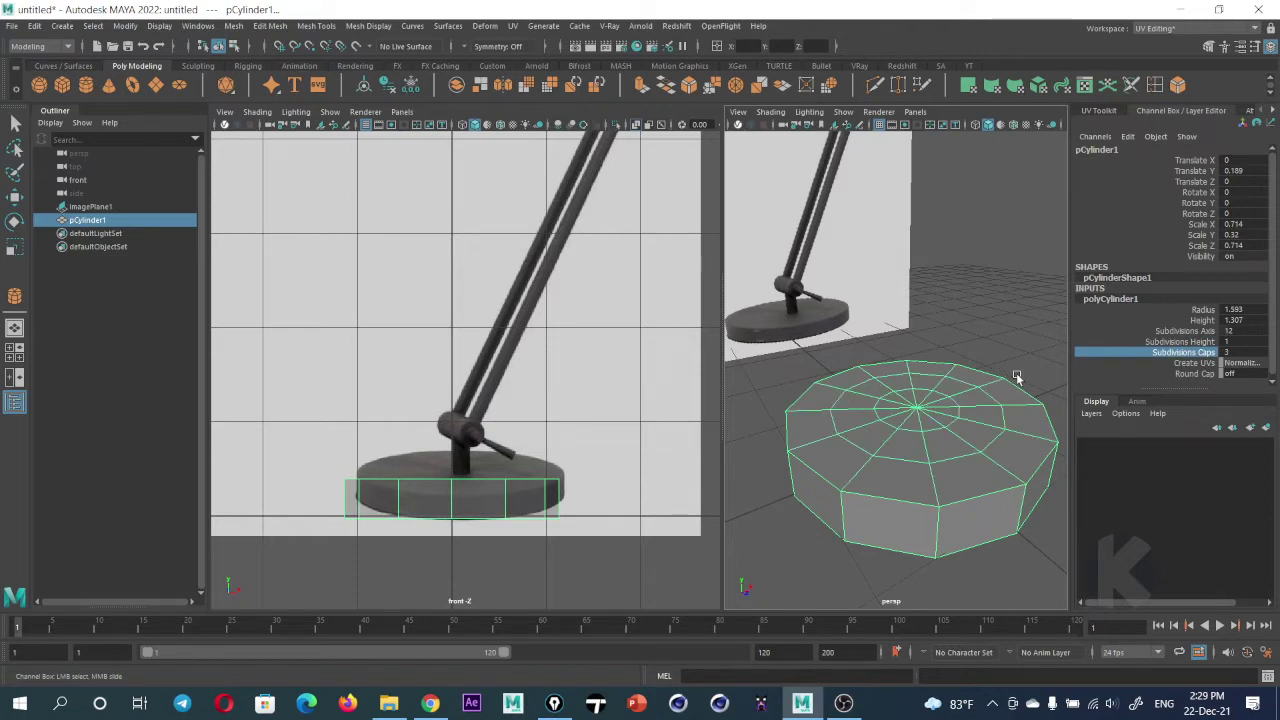
key("w")
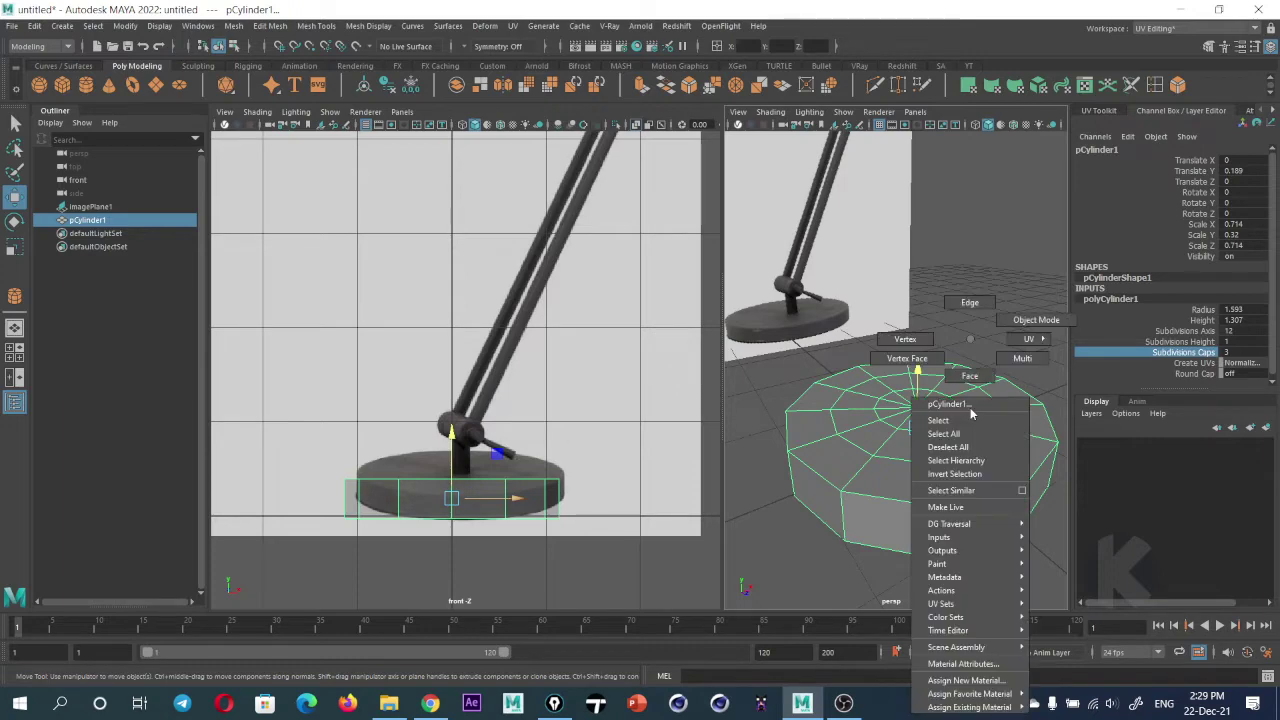
Select the central faces of pCylinder1's top cap in Face mode
right_click_drag(940, 395, 932, 418)
left_click(912, 424)
key("f")
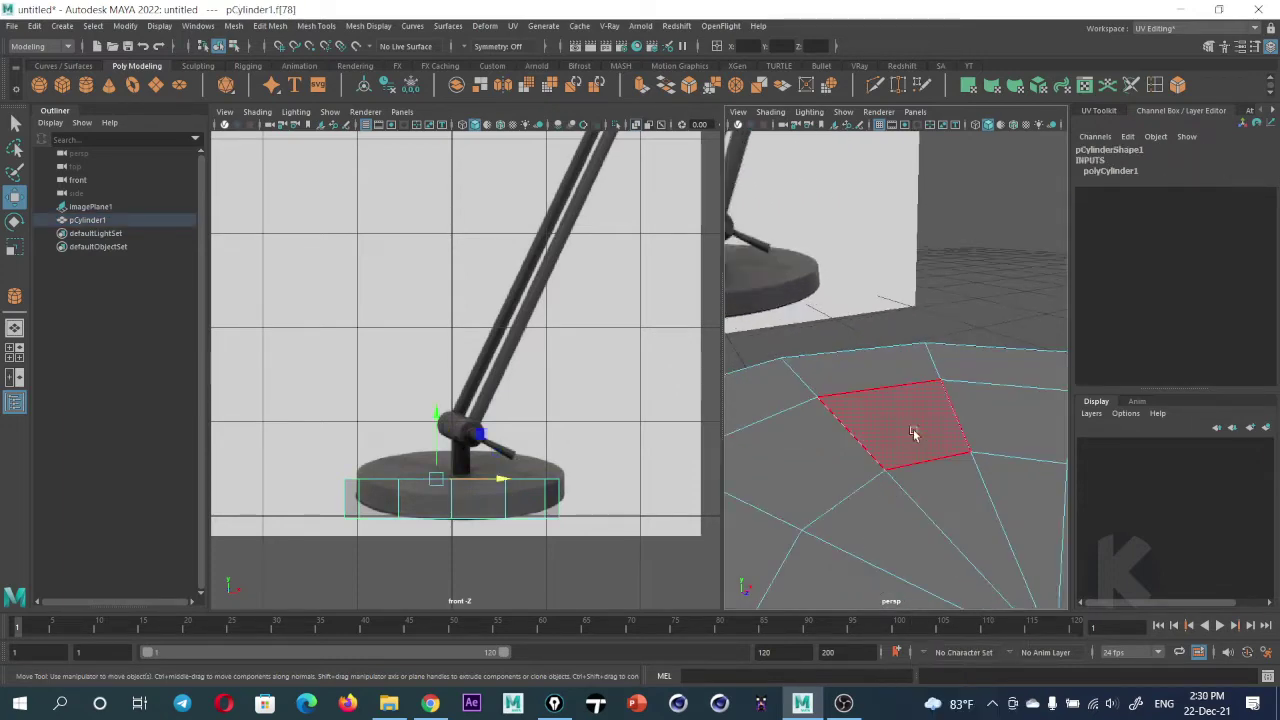
scroll(915, 462, "down", 3)
mouse_move(886, 442)
left_mouse_down("shift")
mouse_move(888, 408)
mouse_move(918, 410)
mouse_move(975, 455)
mouse_move(1014, 452)
left_mouse_up("shift")
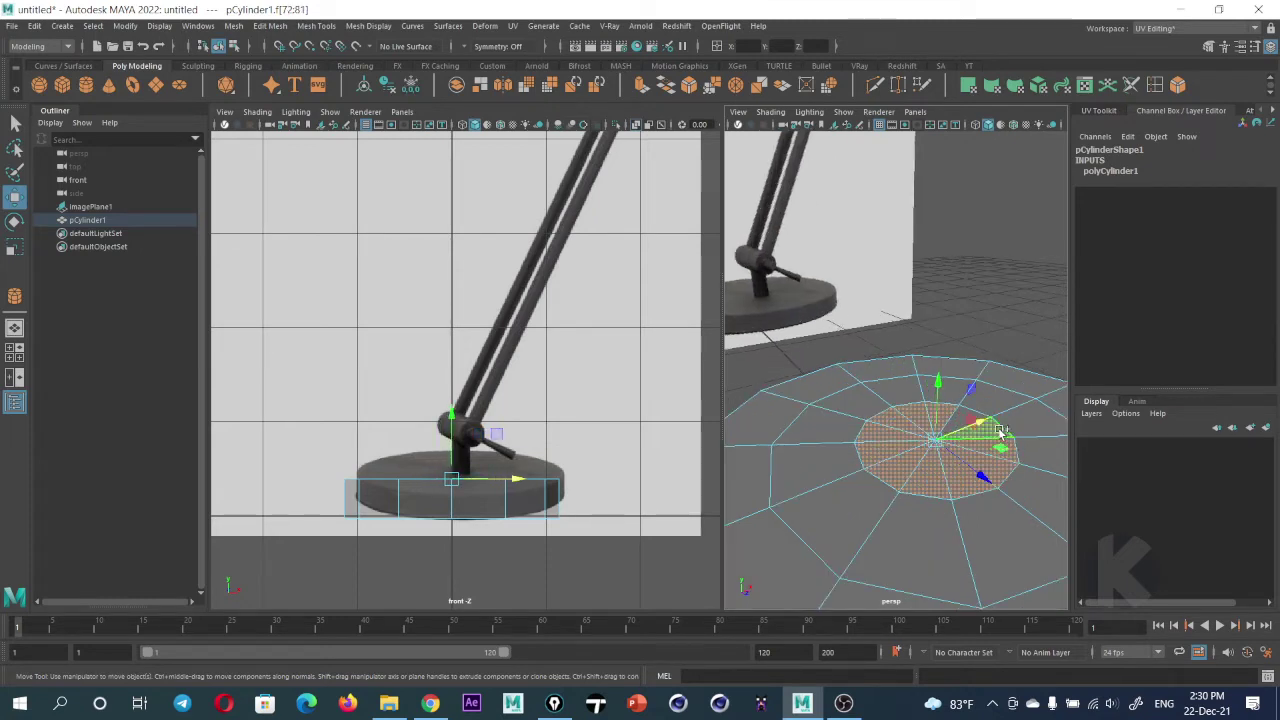
mouse_move(1030, 385)
left_mouse_down("shift")
mouse_move(957, 418)
mouse_move(985, 453)
left_mouse_up("shift")
key("r")
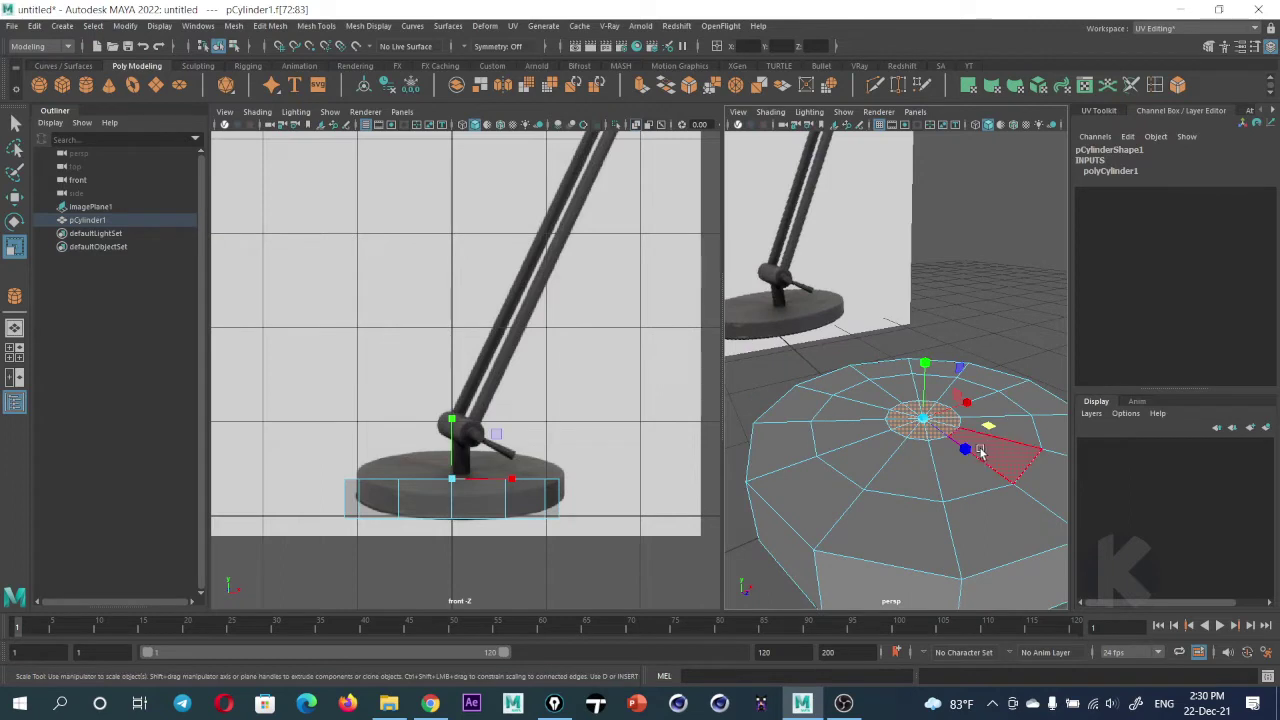
Extrude the centre cap faces with Ctrl+E and pull them up into a short stem
key("ctrl+e")
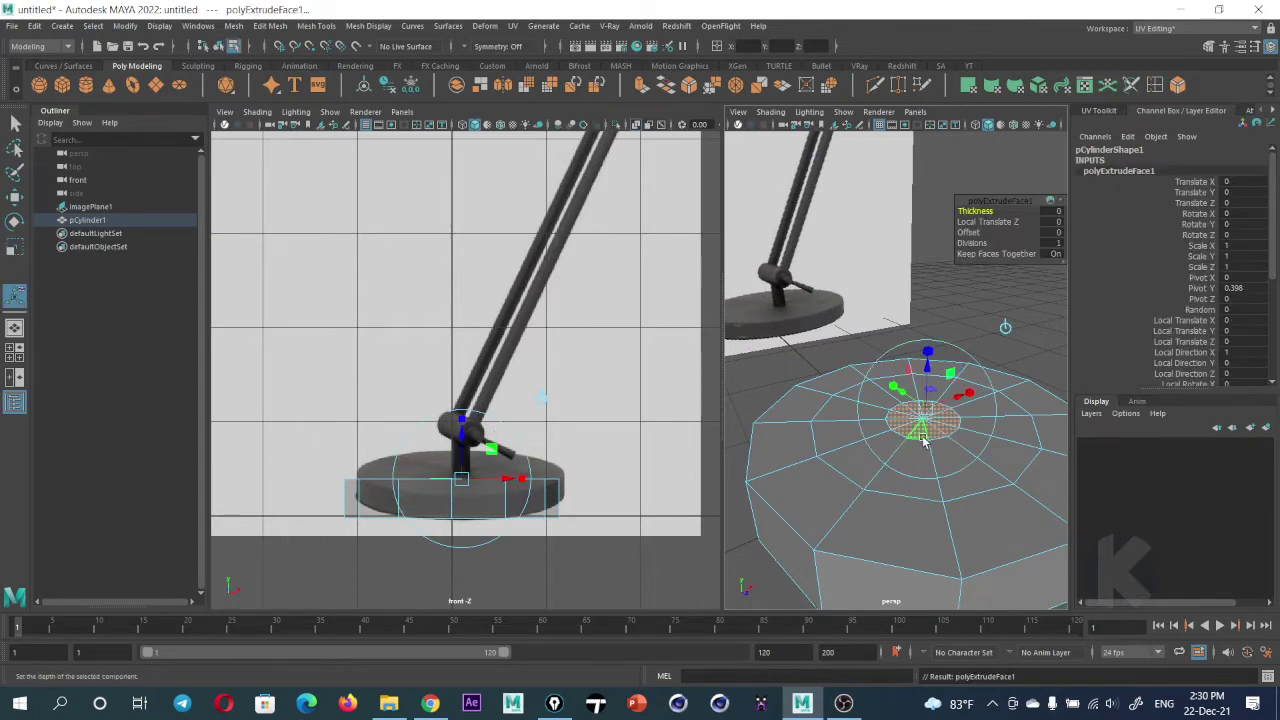
key("w")
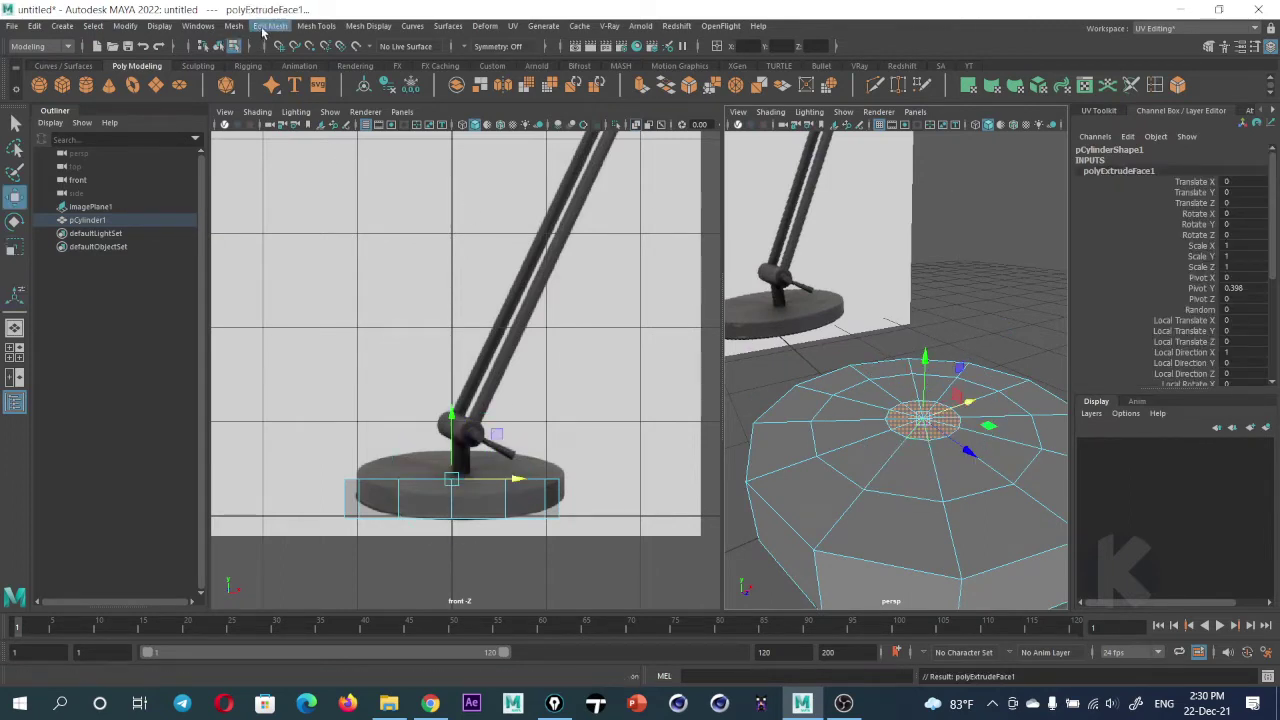
left_click(310, 30)
mouse_move(270, 26)
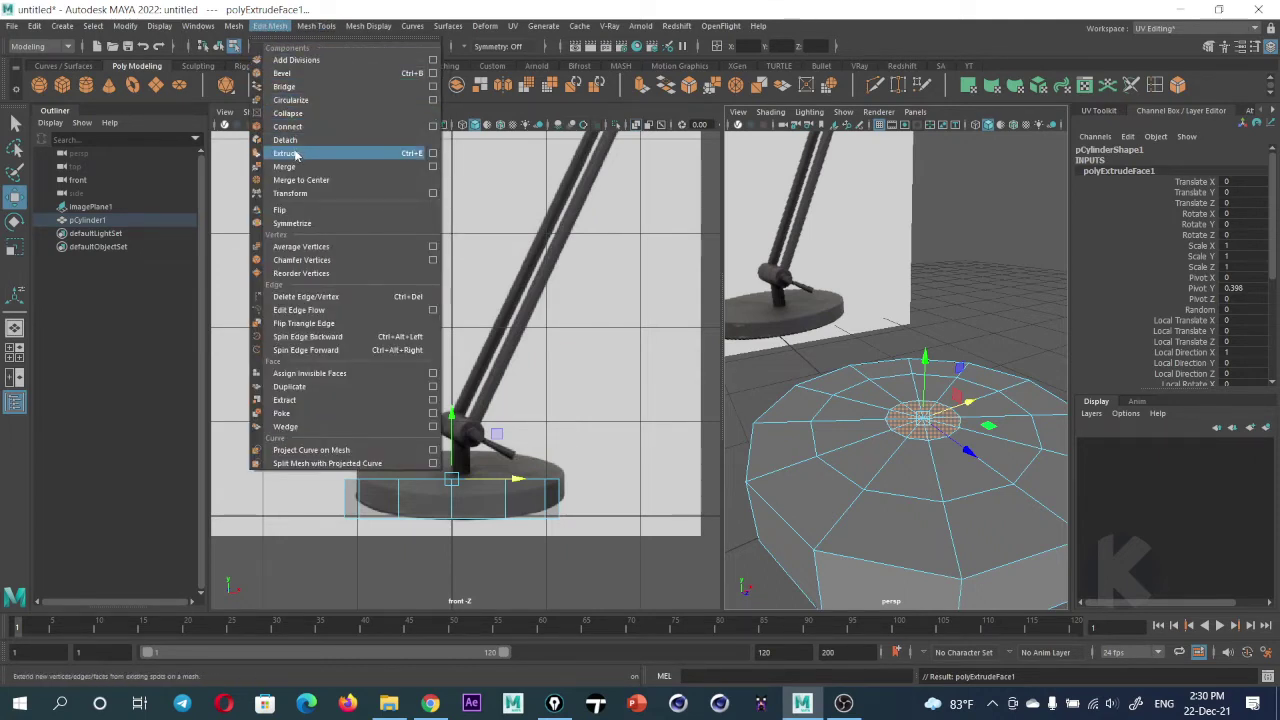
key("Escape")
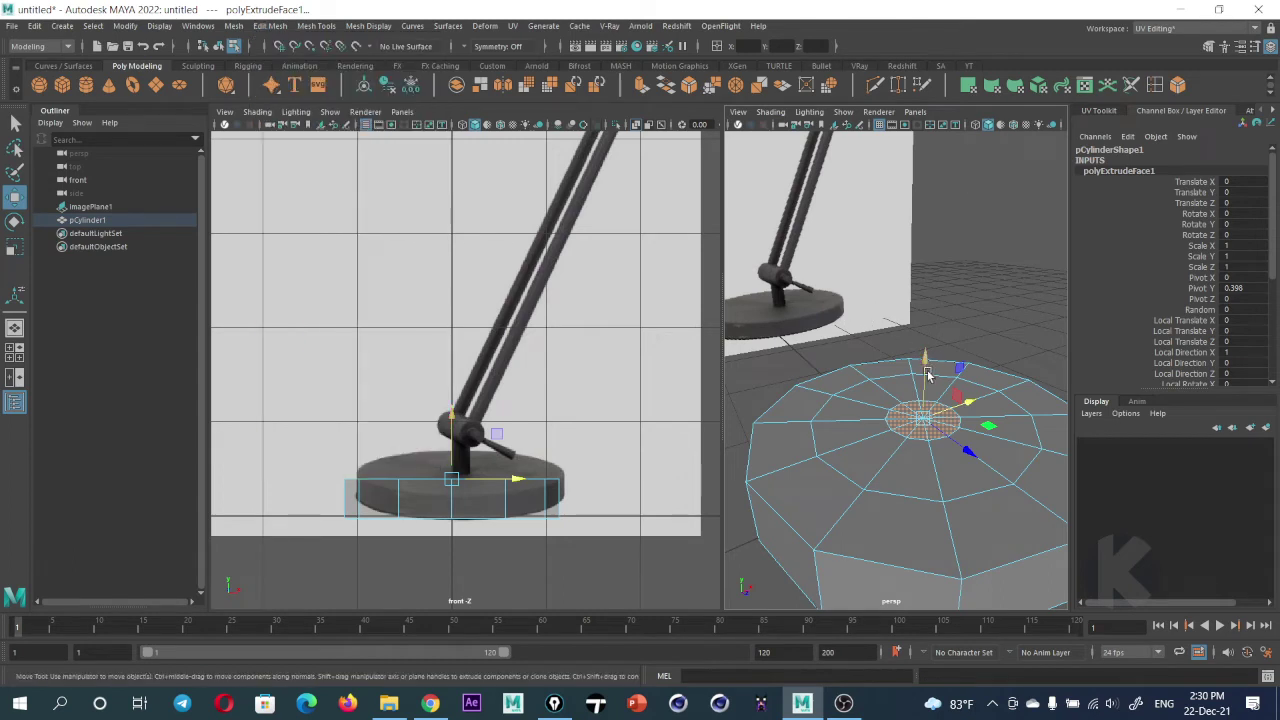
left_click_drag(928, 374, 913, 305)
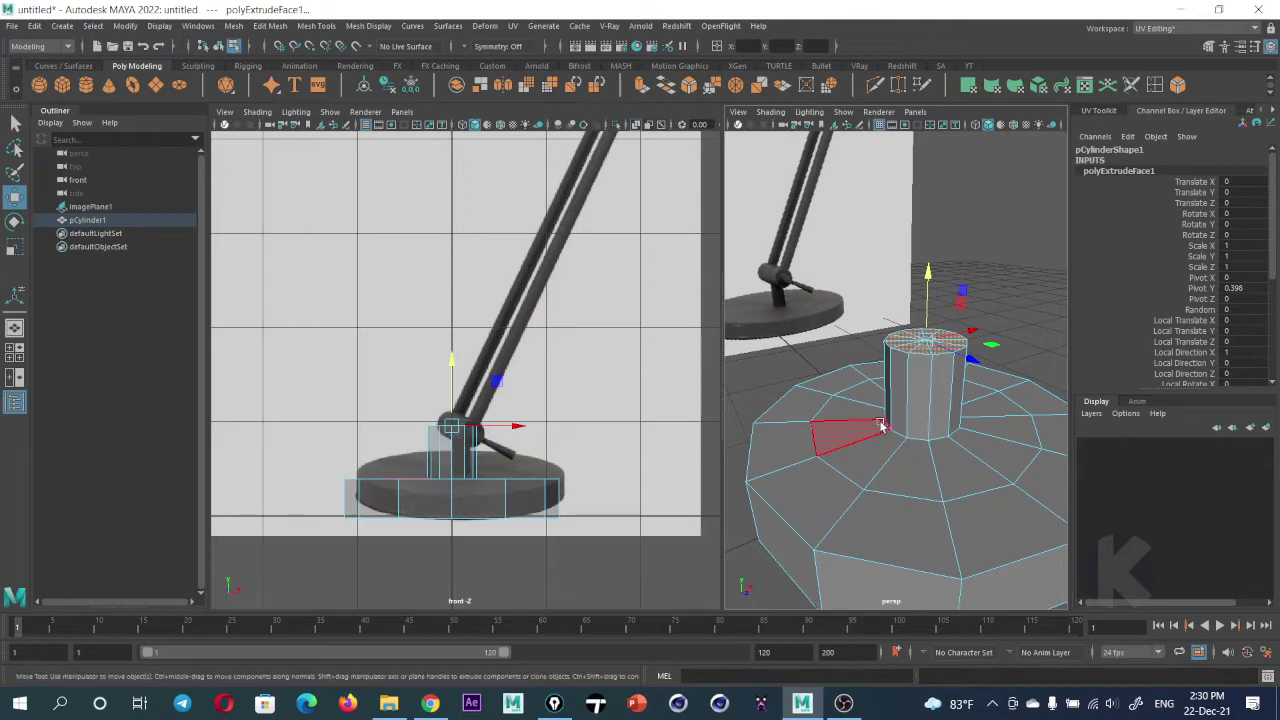
left_click_drag(840, 432, 815, 420, "alt")
mouse_move(907, 418)
left_mouse_down("alt")
mouse_move(845, 370)
mouse_move(878, 345)
left_mouse_up("alt")
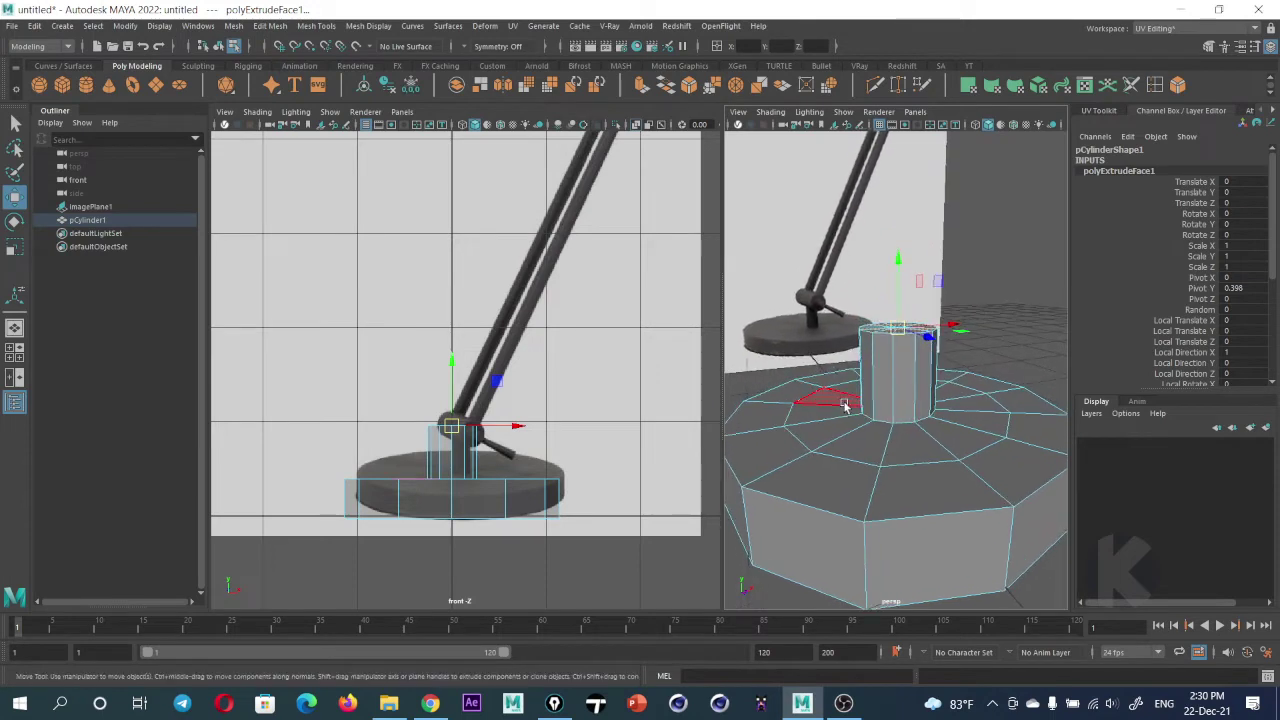
right_click_drag(878, 339, 938, 318)
scroll(933, 331, "down", 3)
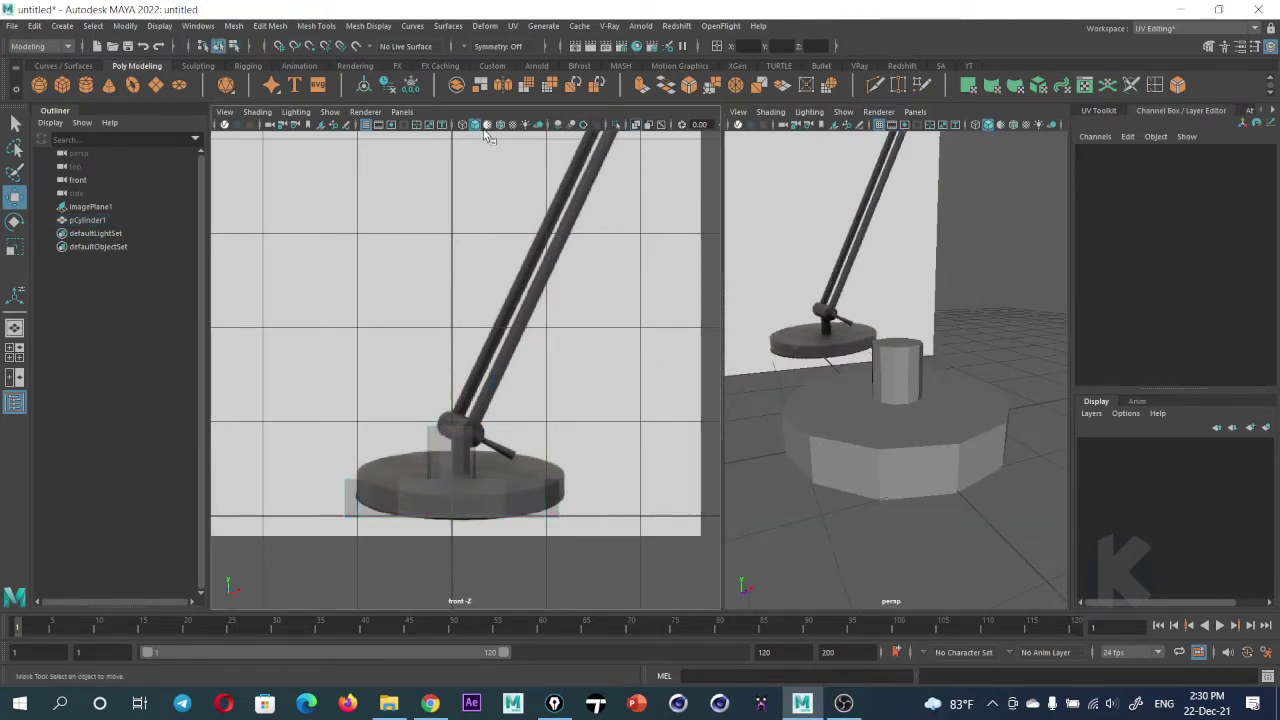
Clear the selection and draw a new, smaller cylinder at the lamp joint
left_click(880, 428)
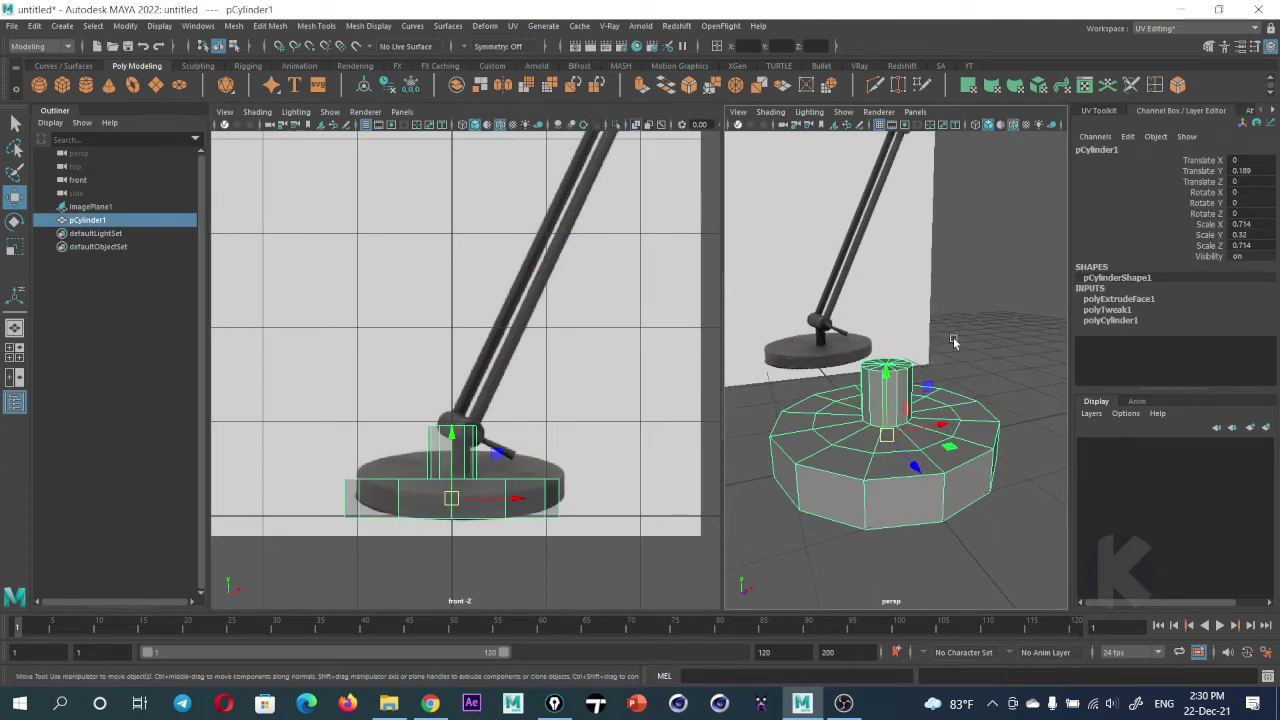
left_click(380, 419)
middle_click_drag(385, 419, 374, 419, "alt")
scroll(374, 419, "up", 3)
scroll(374, 419, "up", 2)
left_click(62, 84)
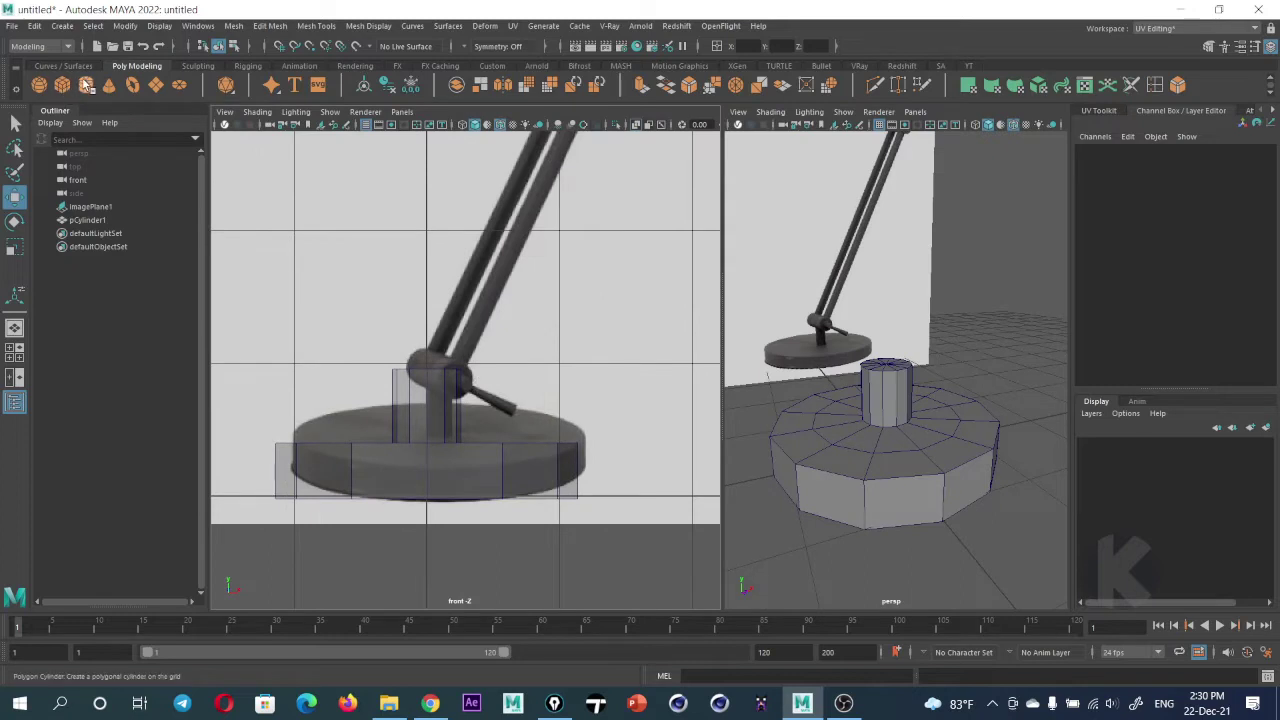
middle_click_drag(414, 380, 438, 408, "alt")
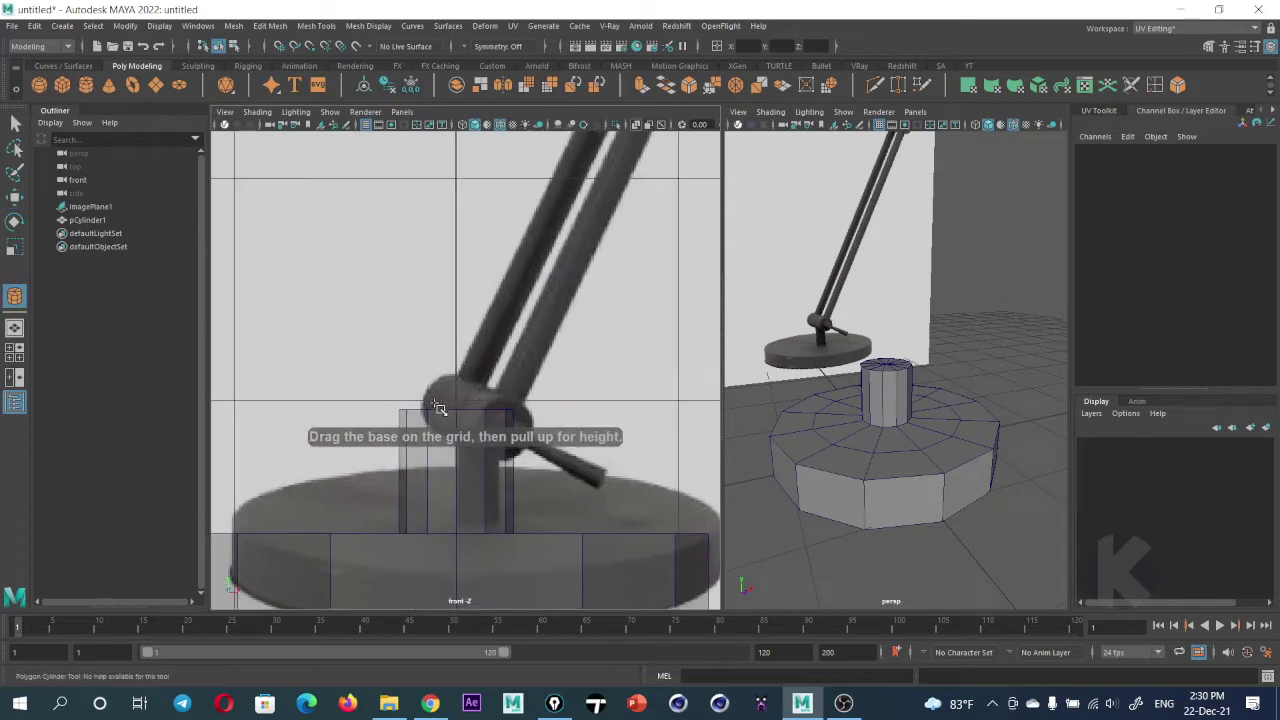
mouse_move(436, 390)
left_mouse_down()
mouse_move(482, 388)
mouse_move(482, 372)
left_mouse_up()
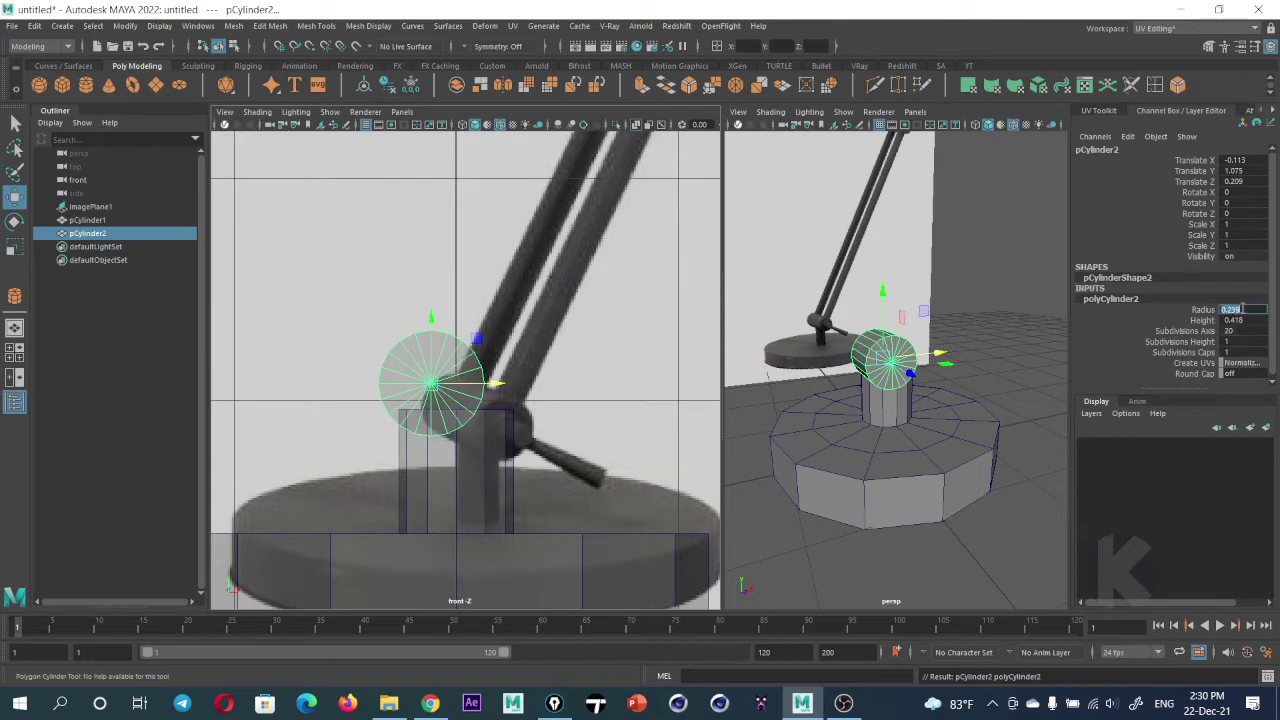
type("0.2")
key("Return")
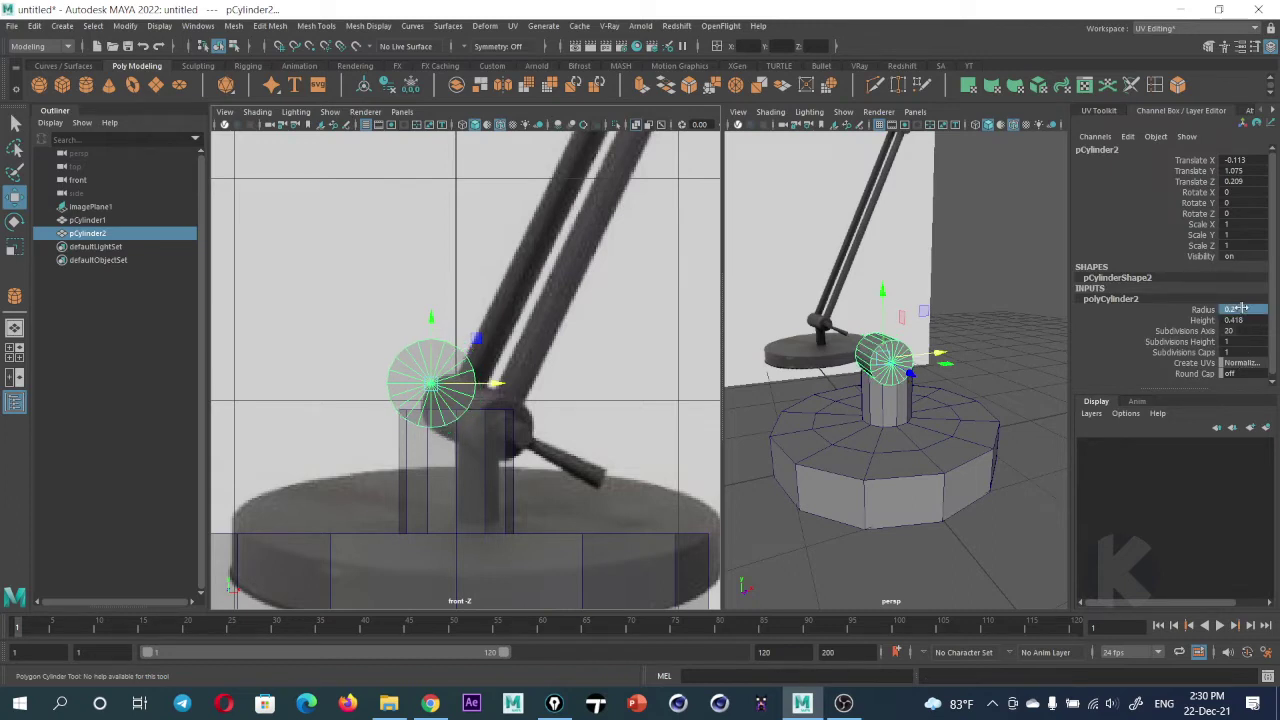
Give the new cylinder eight sides and move it to the world origin
key("w")
double_click(1235, 330)
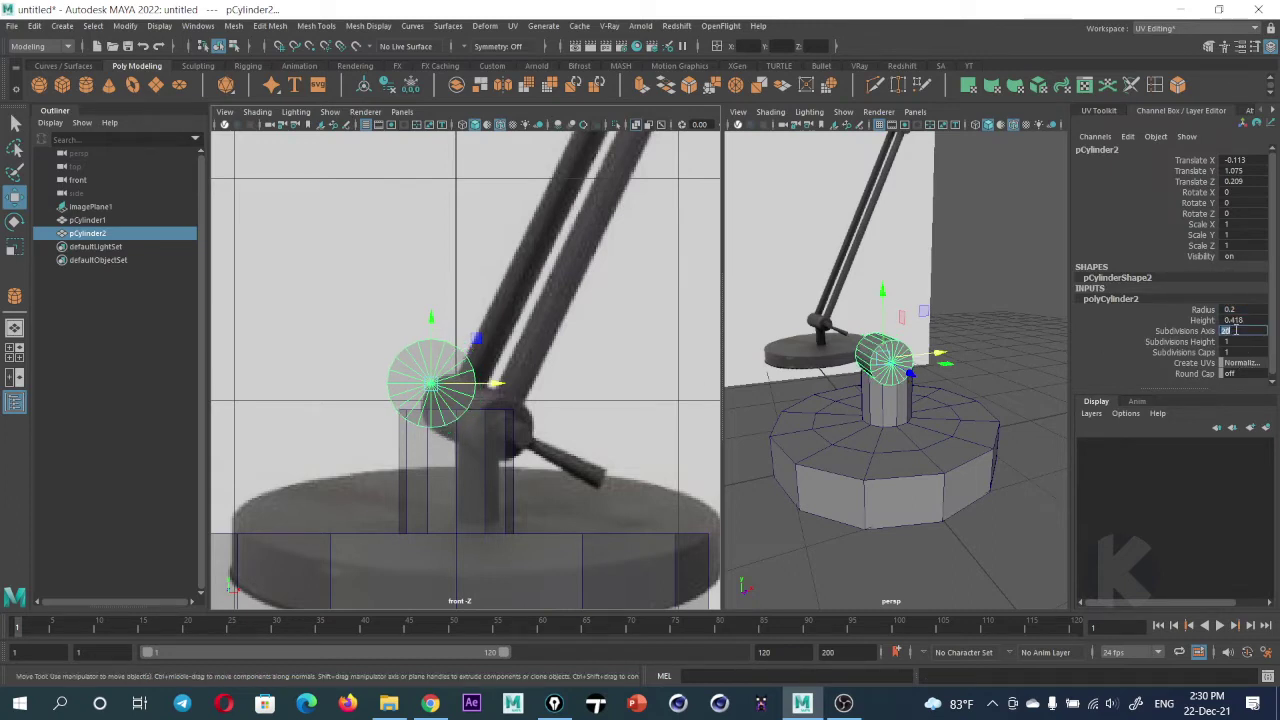
type("8")
key("Return")
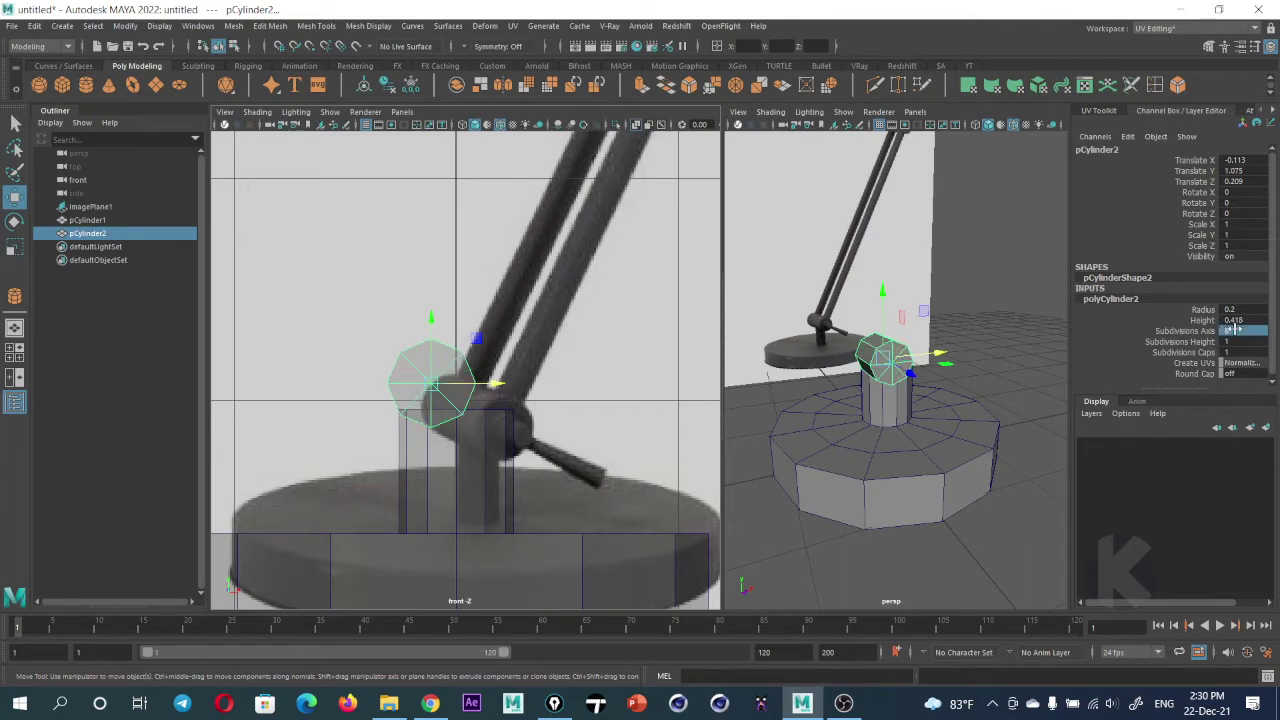
scroll(915, 399, "up", 5)
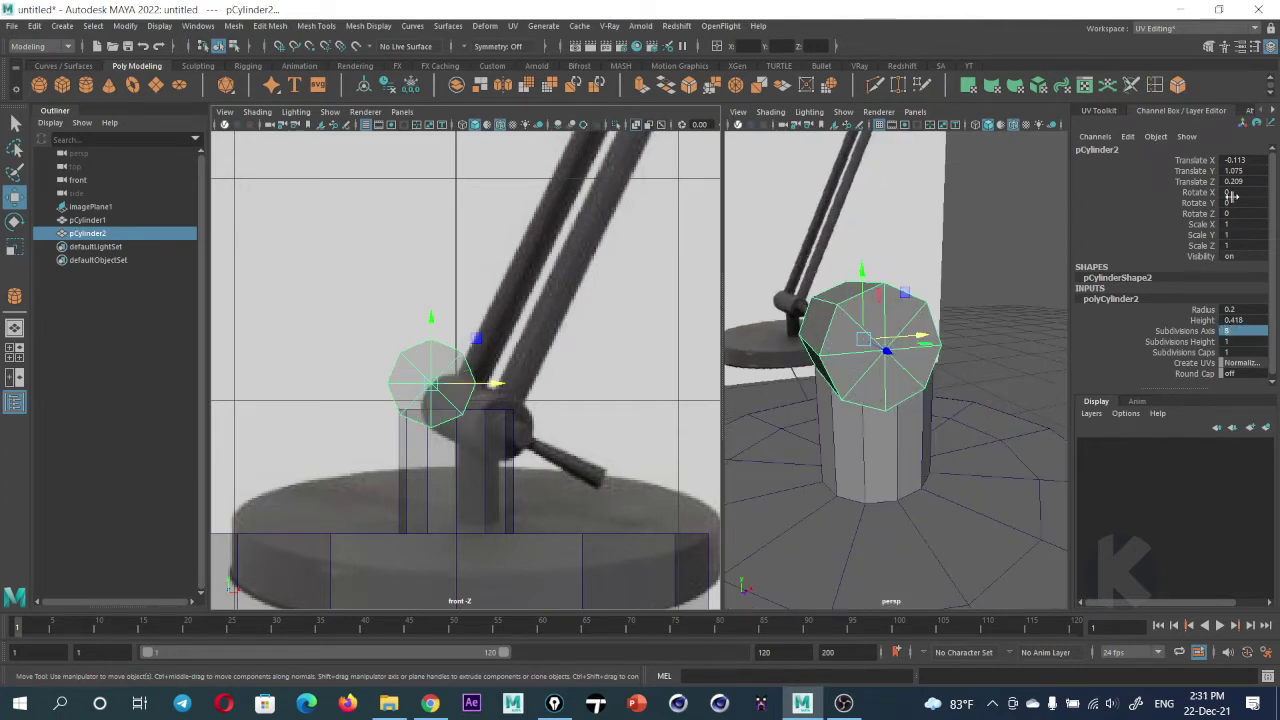
left_click_drag(1237, 158, 1237, 183)
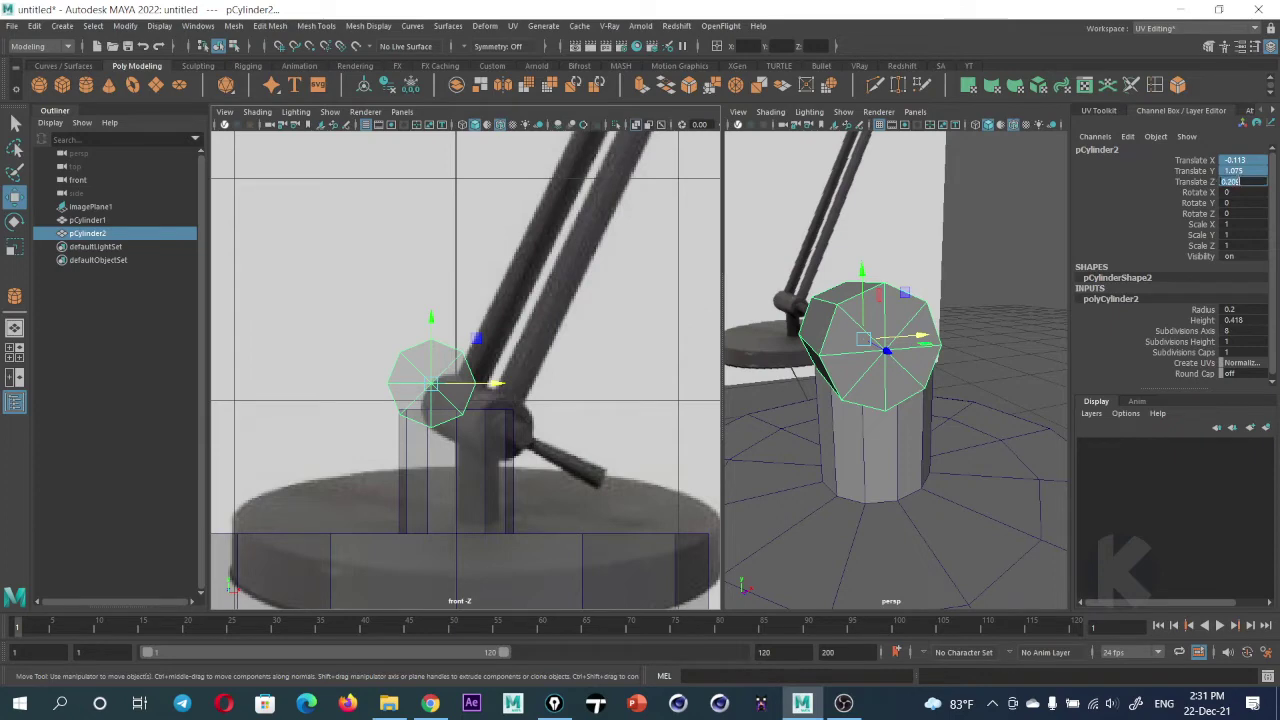
type("0")
key("Return")
Raise the new cylinder up to the lower arm joint and frame it
scroll(450, 459, "down", 5)
scroll(470, 480, "up", 3)
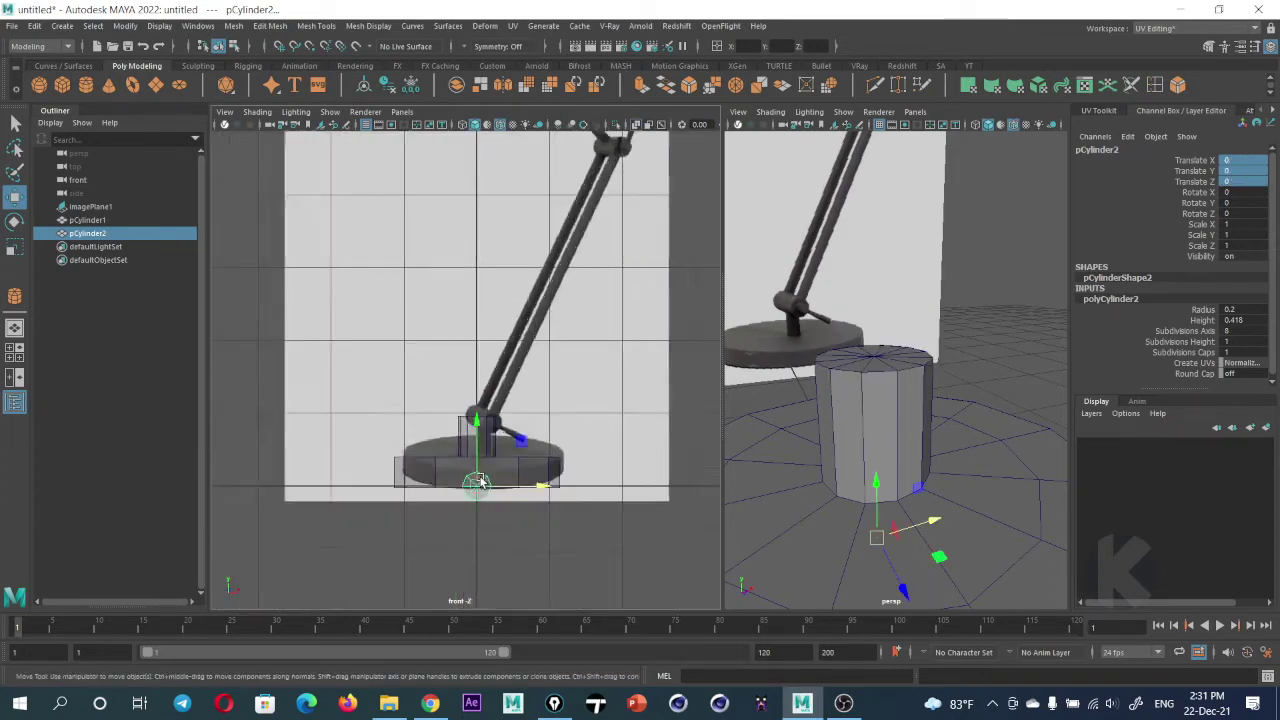
scroll(488, 505, "up", 2)
left_click_drag(488, 505, 497, 370)
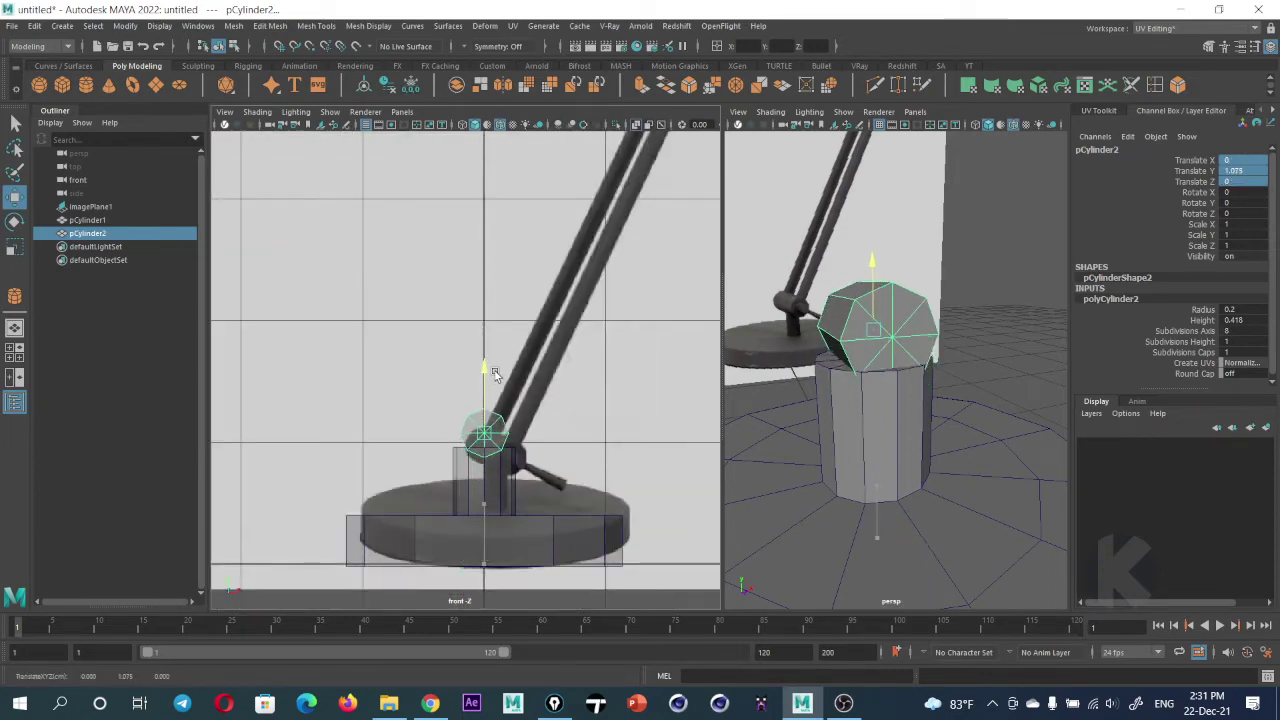
key("f")
scroll(872, 375, "down", 3)
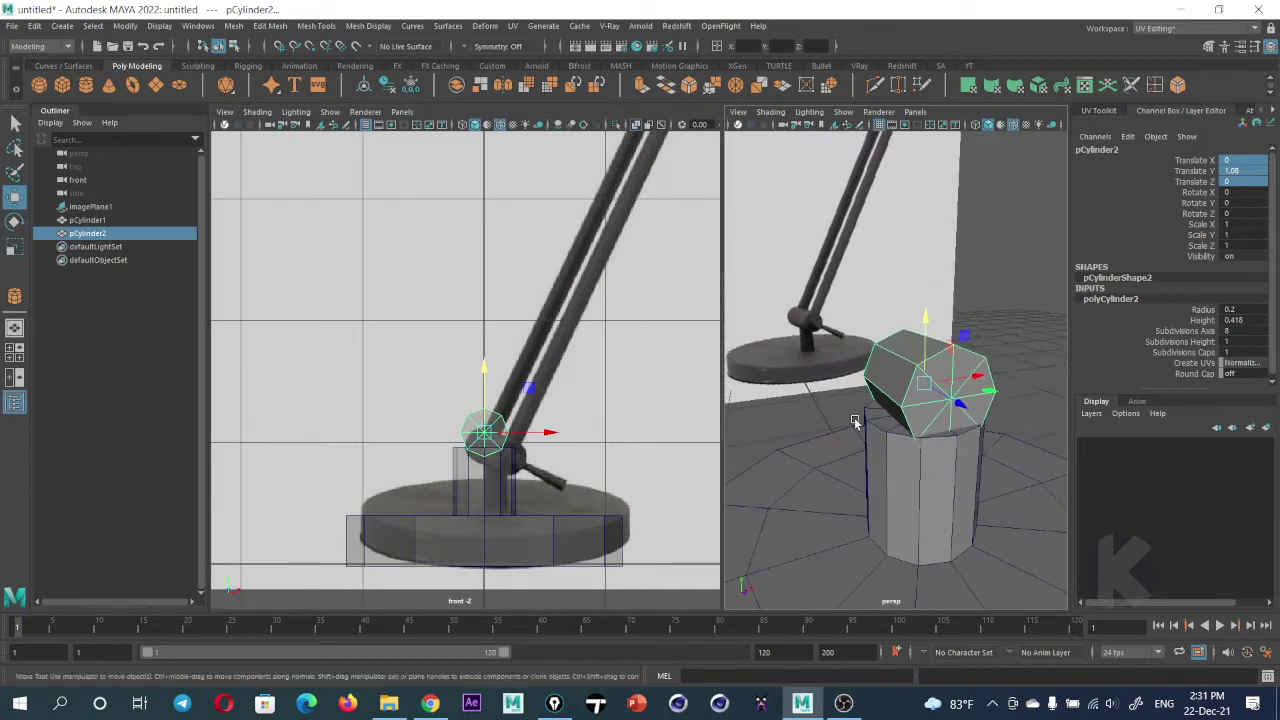
Set the joint cylinder's radius to 0.3 and lower it slightly onto the joint
left_click_drag(872, 375, 805, 368, "alt")
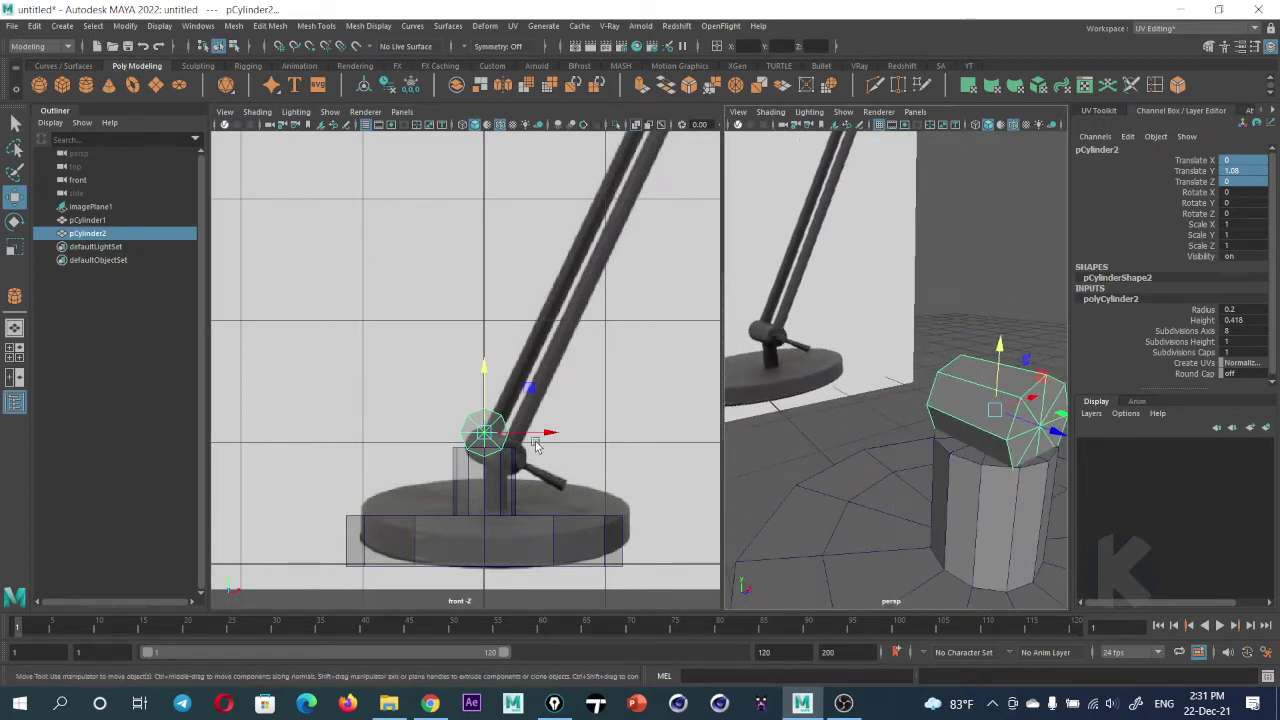
scroll(536, 446, "up", 1)
scroll(600, 425, "up", 2)
scroll(662, 402, "up", 2)
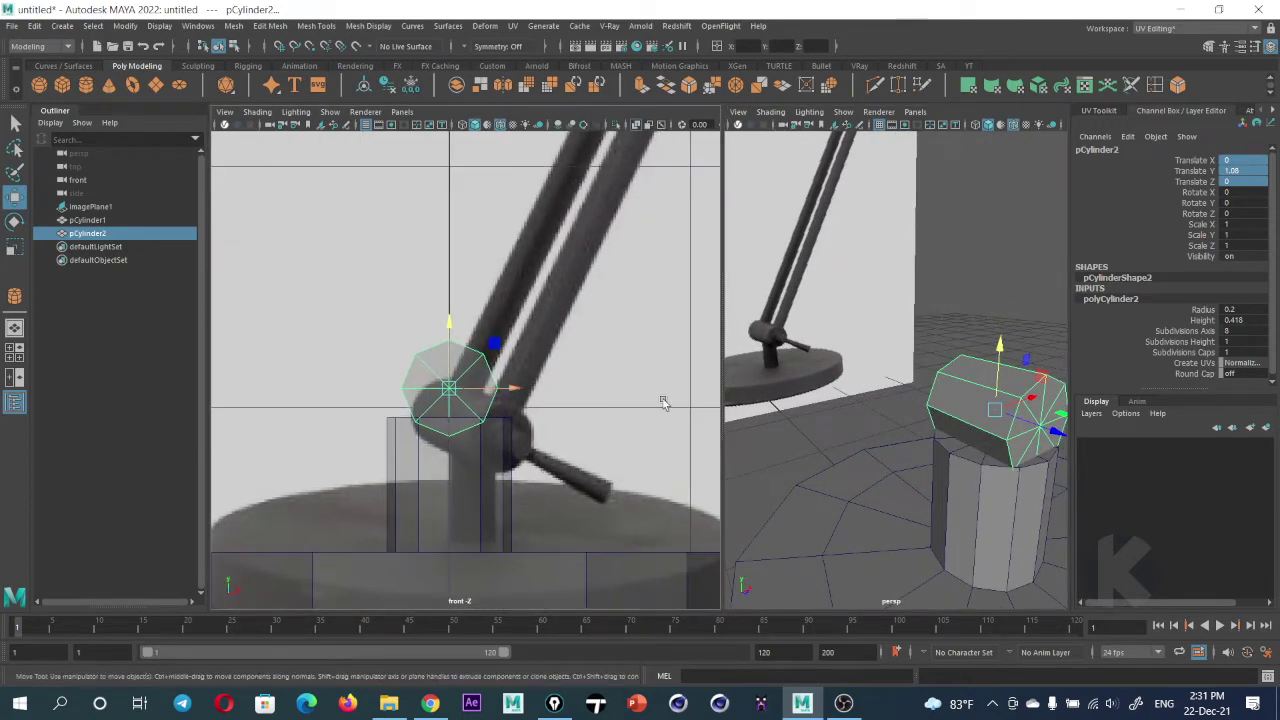
left_click(1245, 310)
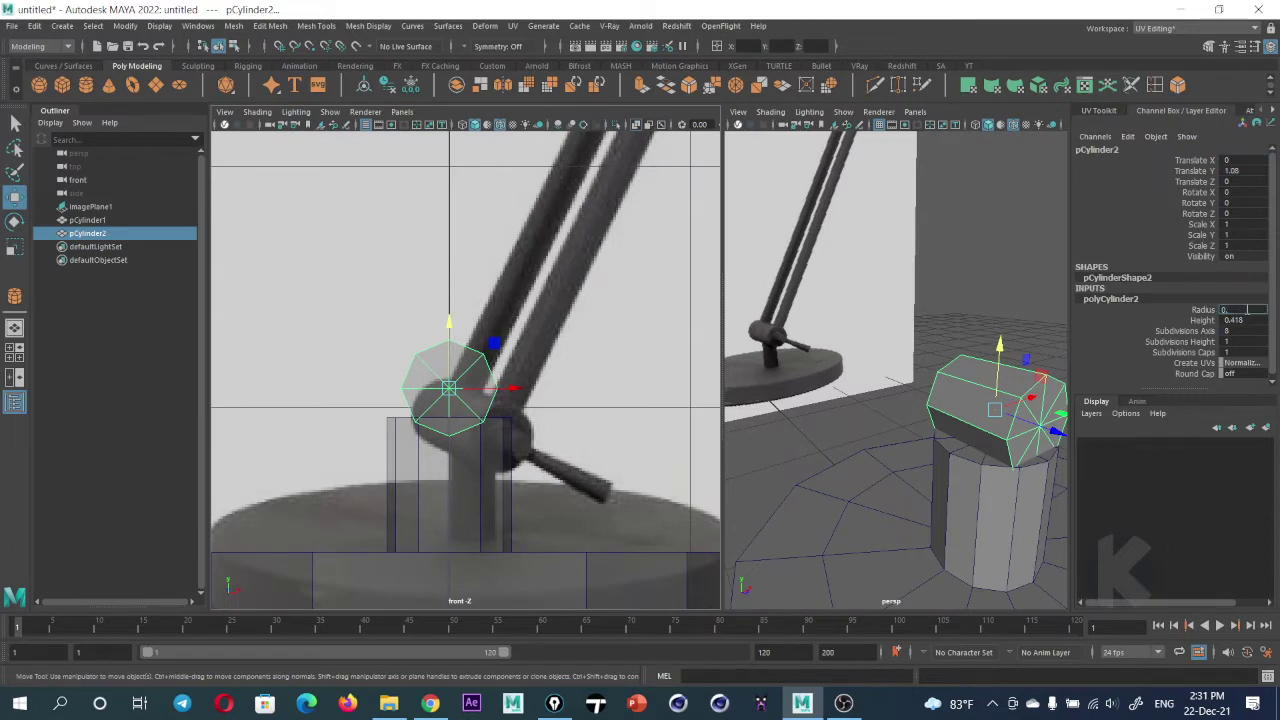
type("3")
key("Return")
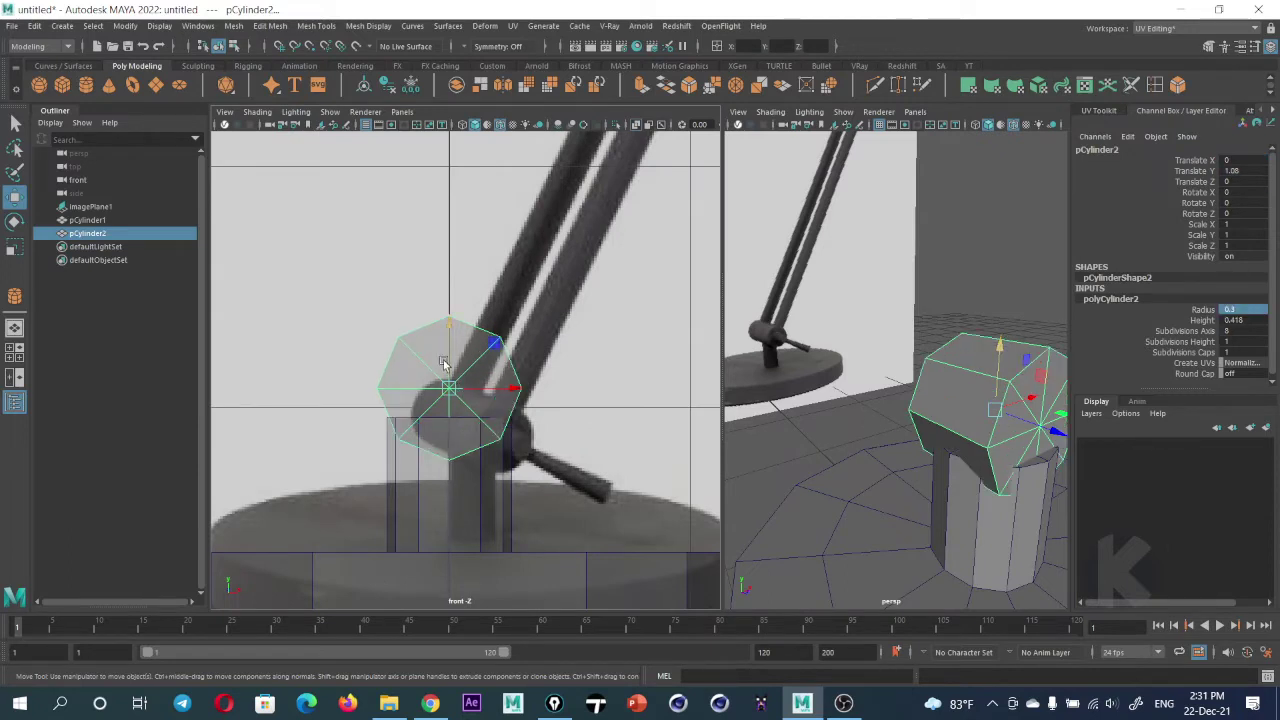
left_click_drag(450, 336, 450, 342)
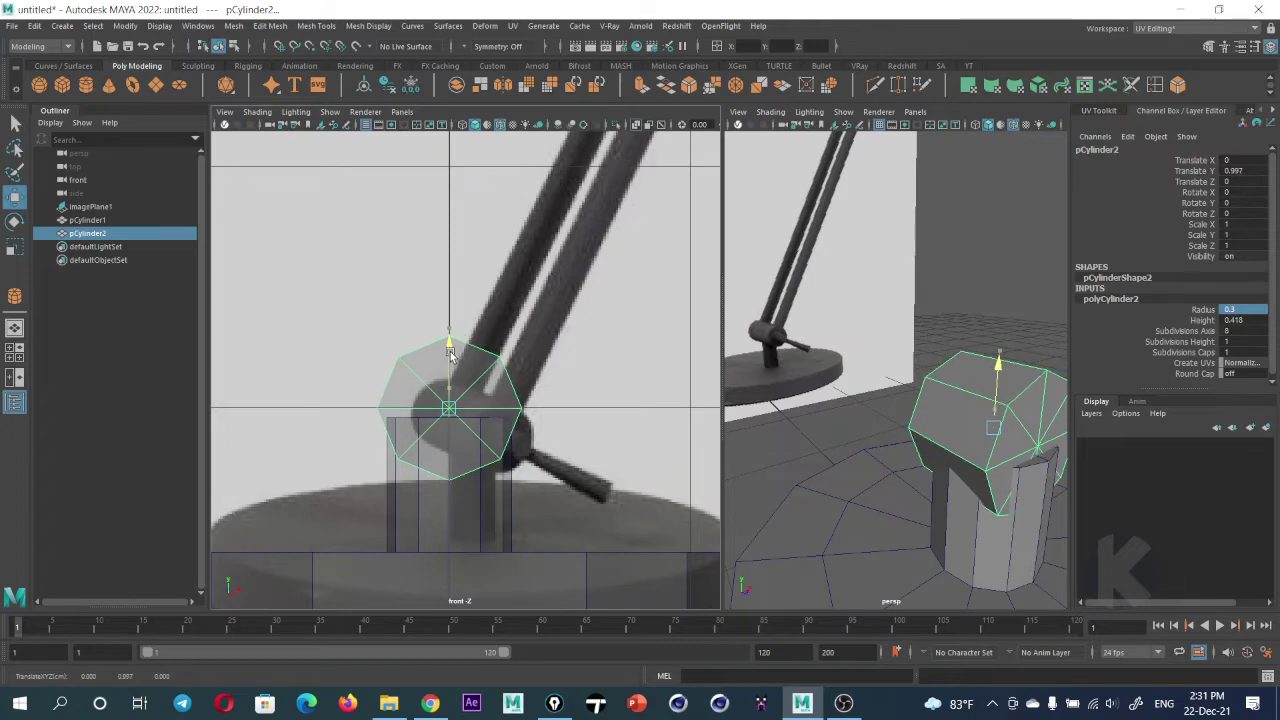
Reselect the joint cylinder and change its height in the construction attributes
left_click(965, 500)
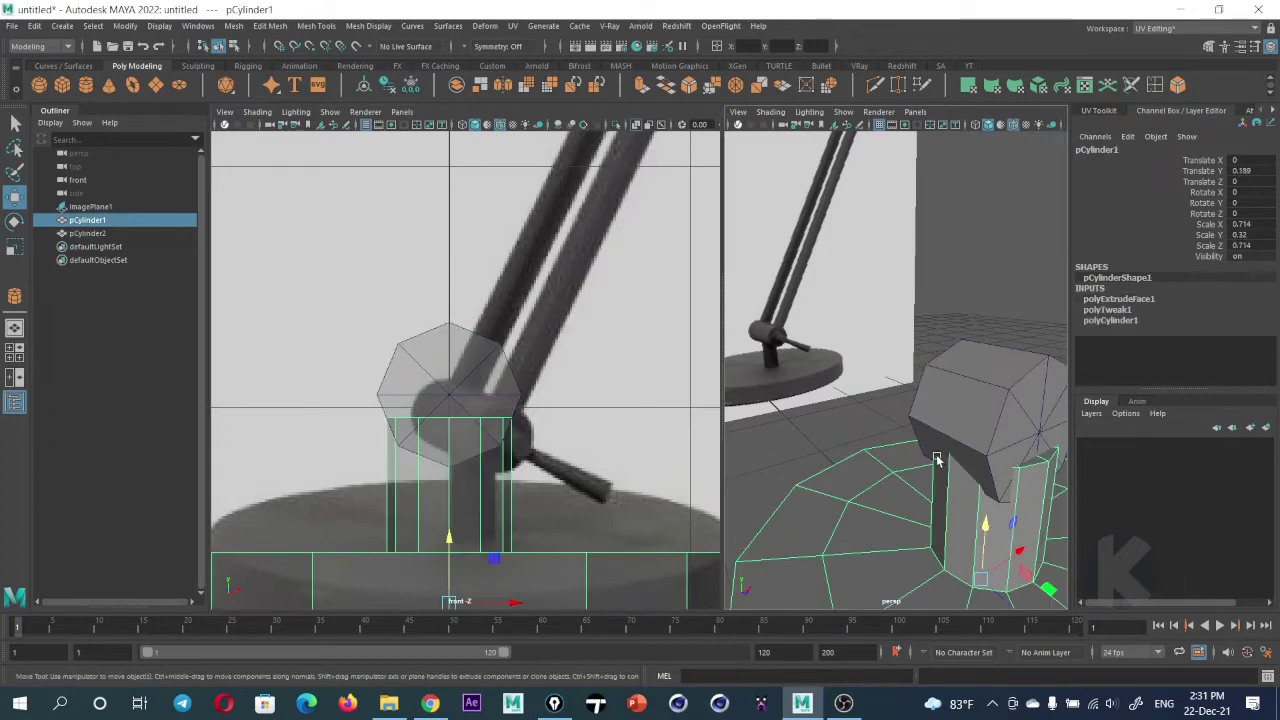
mouse_move(939, 459)
left_mouse_down("alt")
mouse_move(913, 445)
mouse_move(915, 380)
mouse_move(886, 432)
left_mouse_up("alt")
left_click(920, 375)
left_click(1108, 302)
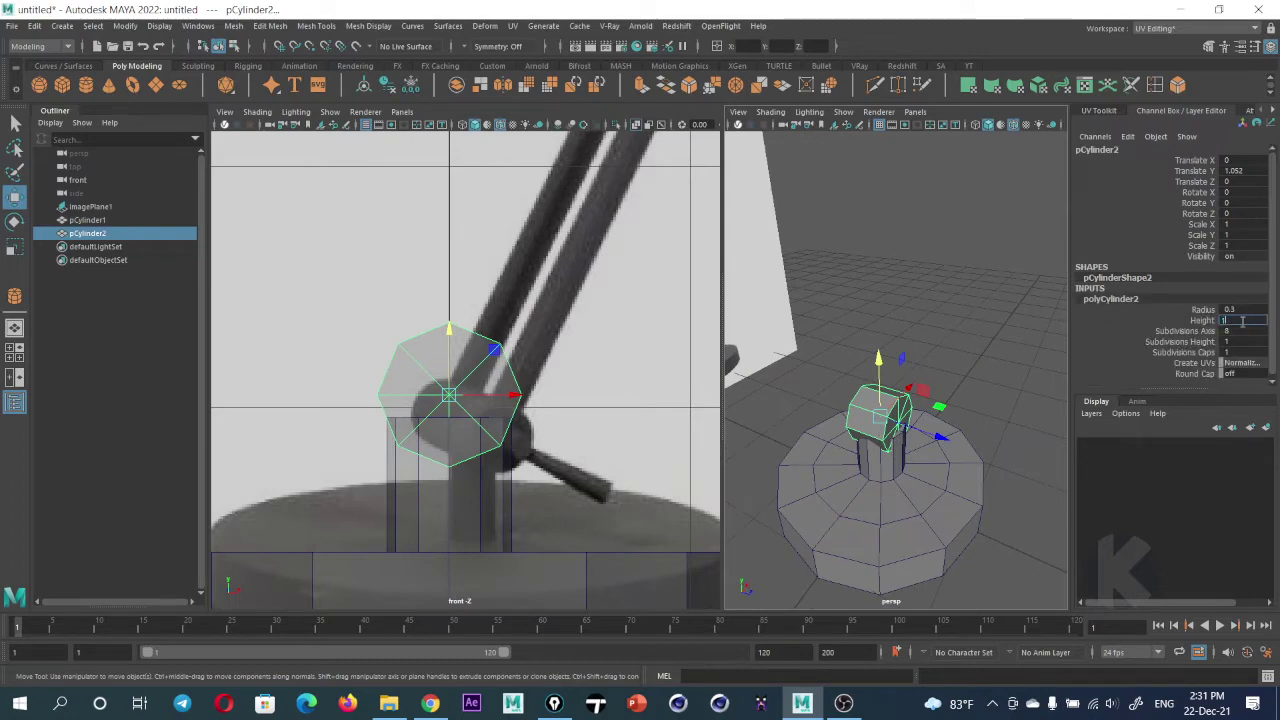
key("Return")
left_click_drag(890, 425, 960, 400, "alt")
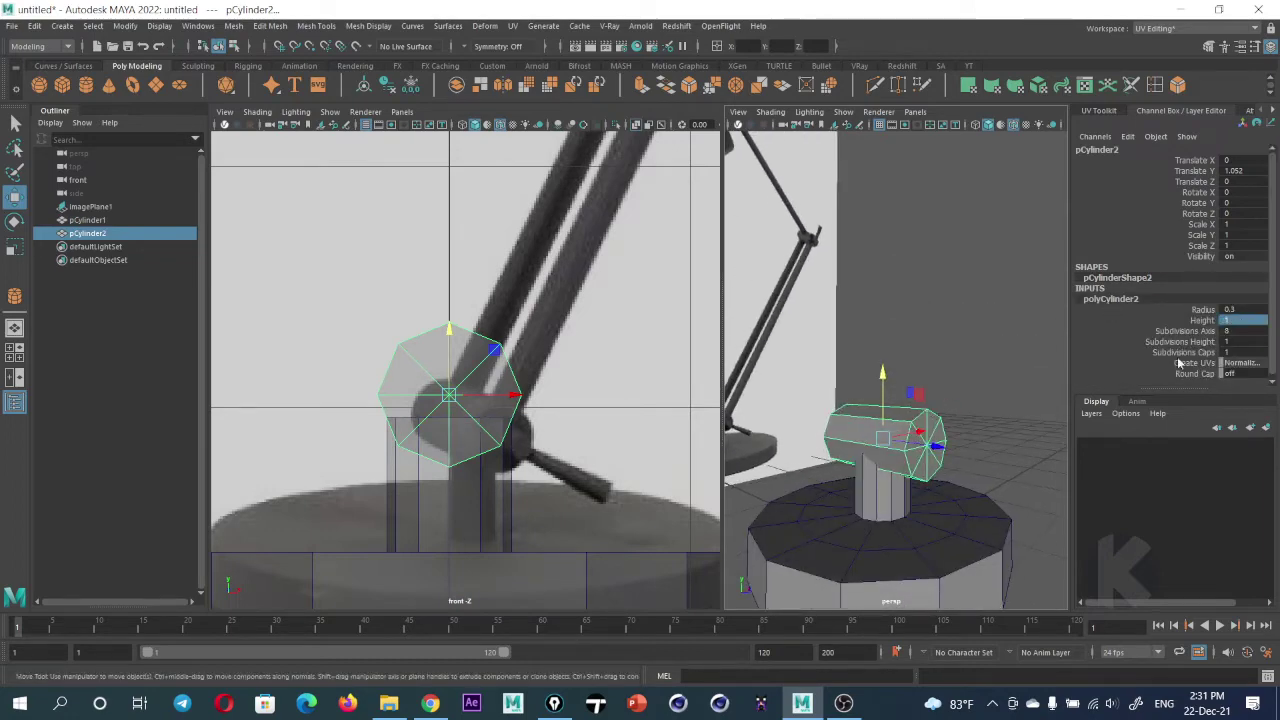
Set polyCylinder2's radius to 0.25 and height to 0.7
double_click(1238, 310)
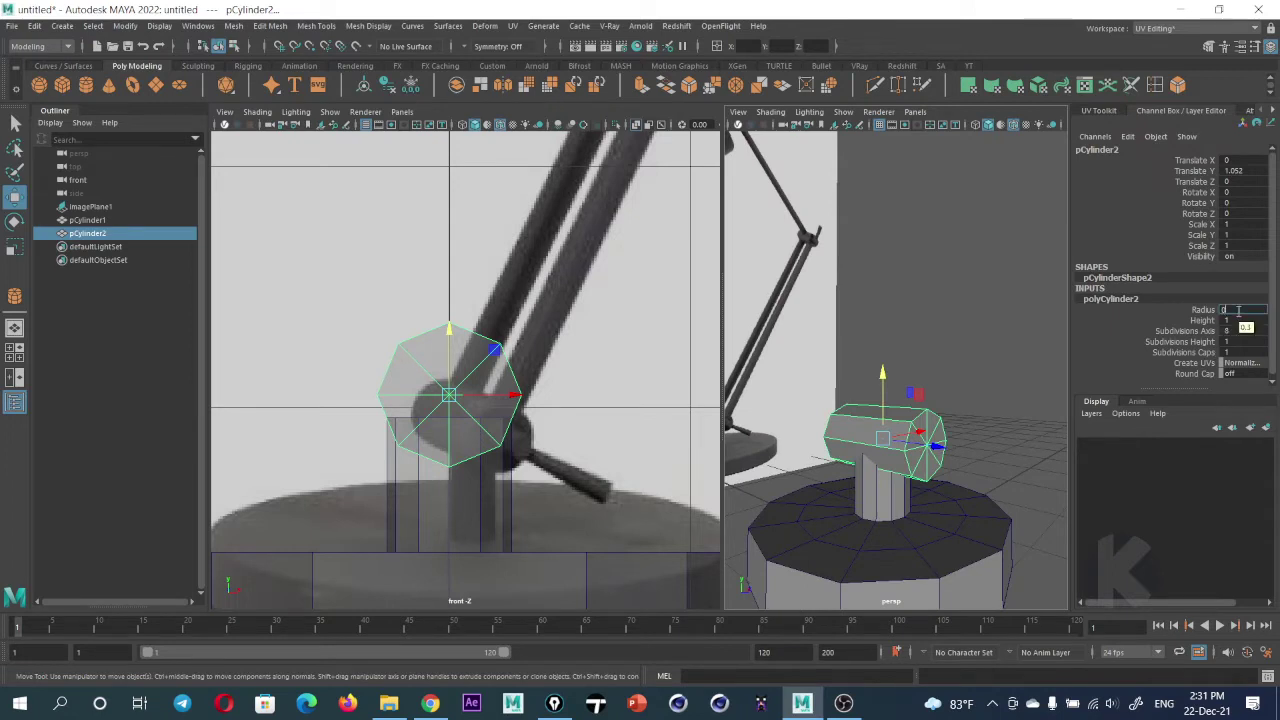
type(".25")
key("Return")
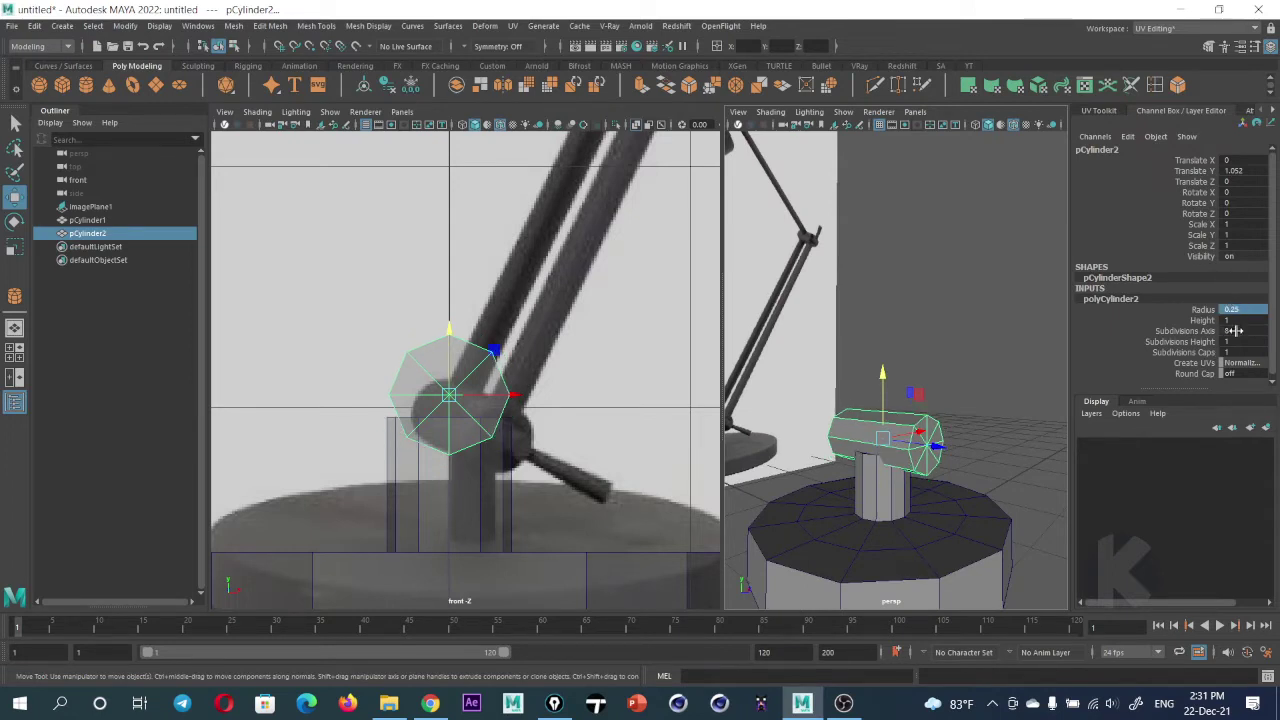
left_click(1236, 331)
double_click(1237, 321)
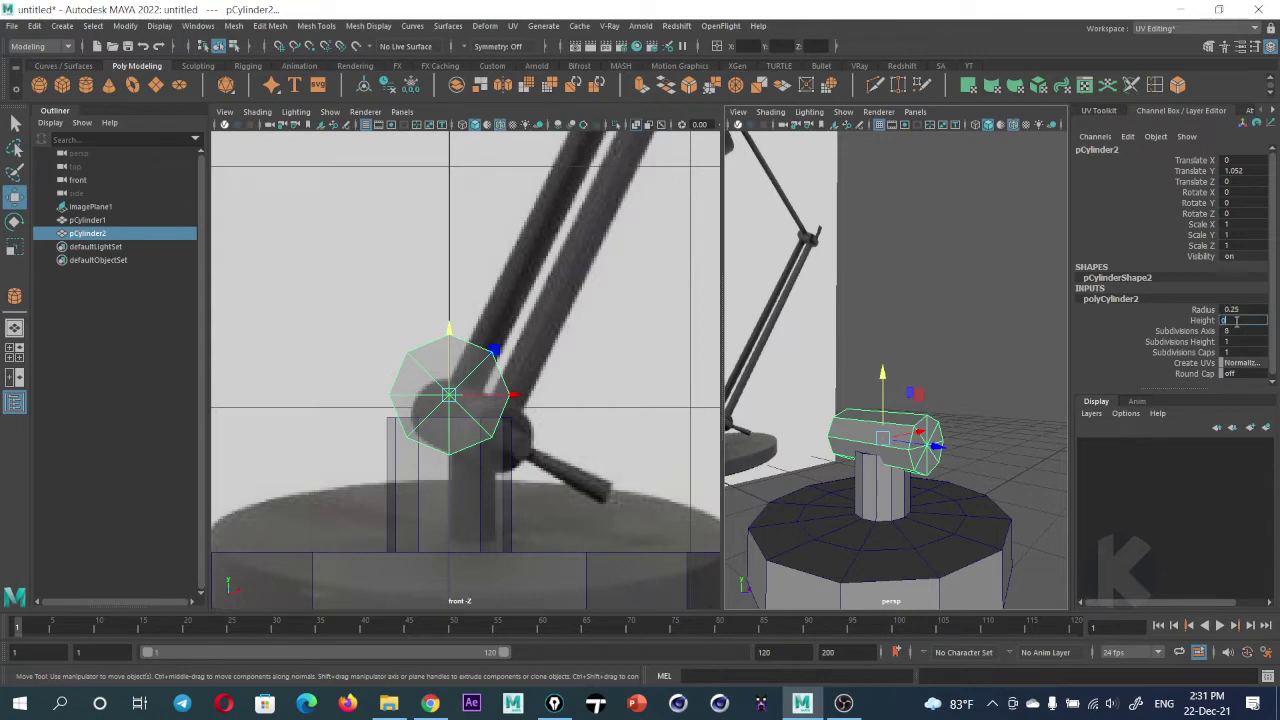
key("Return")
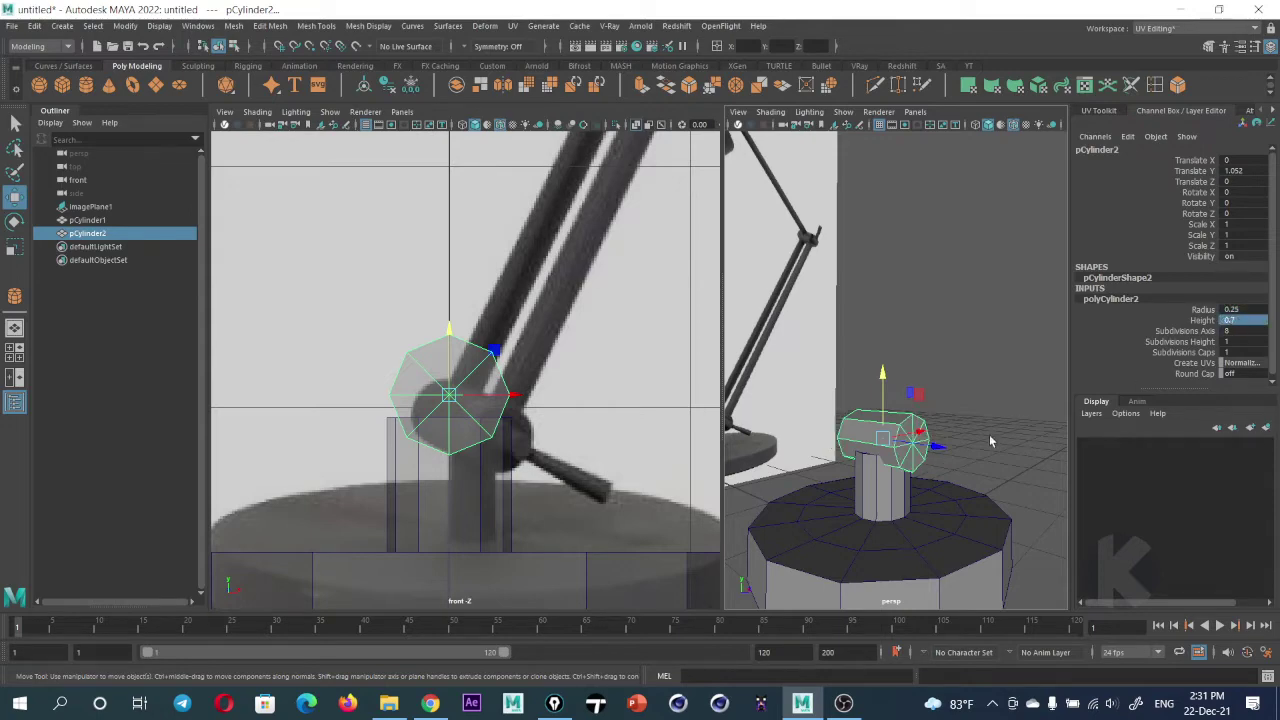
scroll(888, 422, "down", 3)
mouse_move(887, 418)
left_mouse_down("alt")
mouse_move(895, 427)
mouse_move(874, 427)
mouse_move(915, 292)
left_mouse_up("alt")
scroll(895, 427, "up", 5)
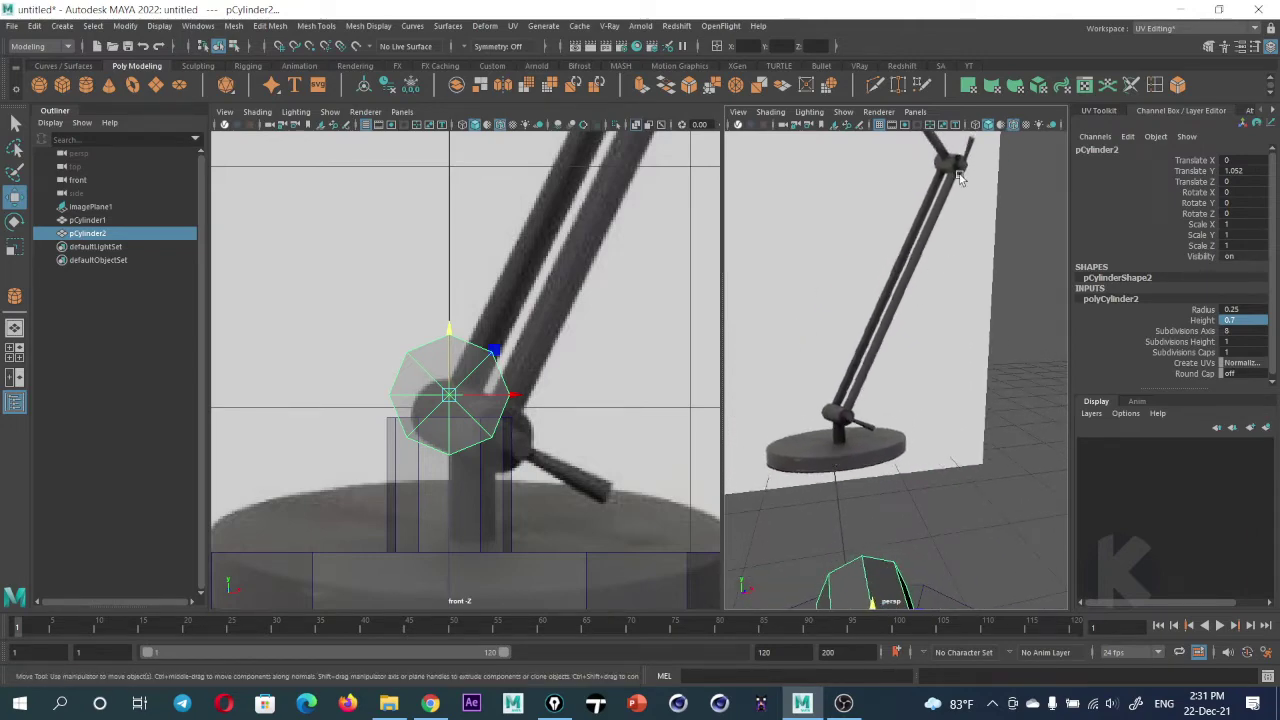
Duplicate the joint cylinder and move the copy to the upper elbow joint (X 1.866, Y 4.68)
scroll(433, 403, "down", 5)
scroll(450, 450, "up", 1)
scroll(455, 465, "up", 1)
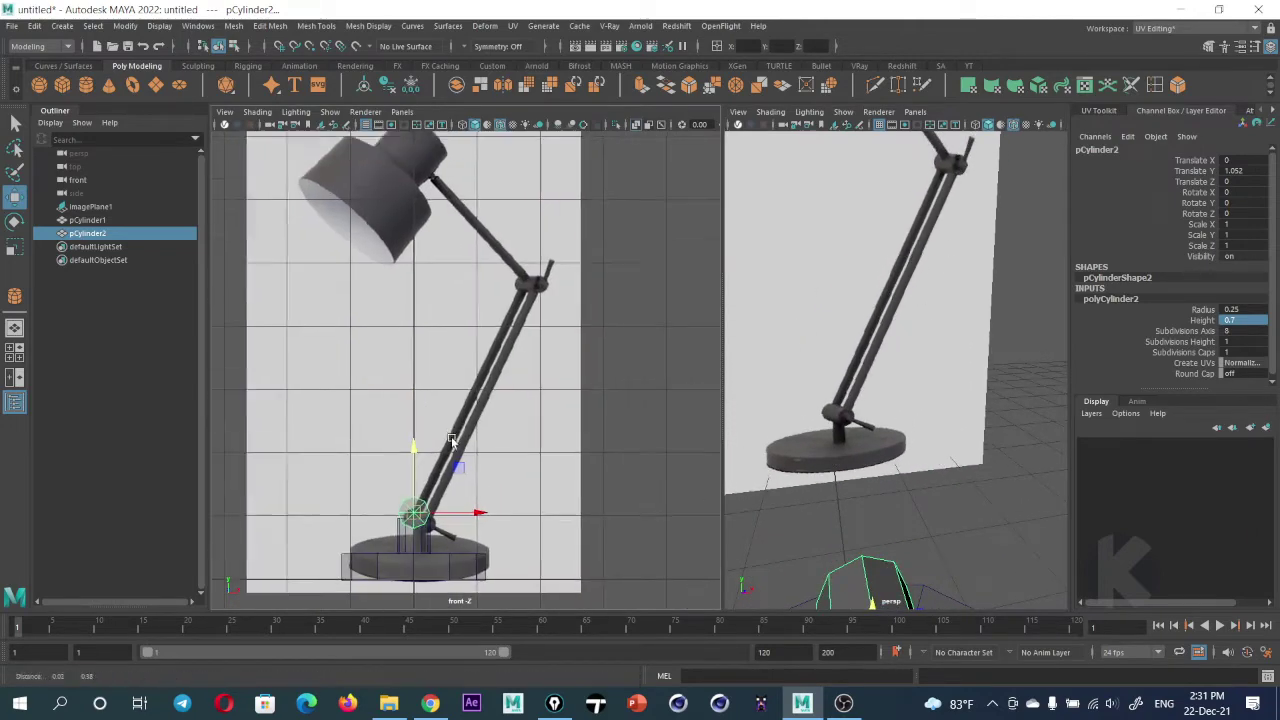
scroll(459, 476, "up", 1)
key("ctrl+d")
left_click_drag(448, 510, 566, 264)
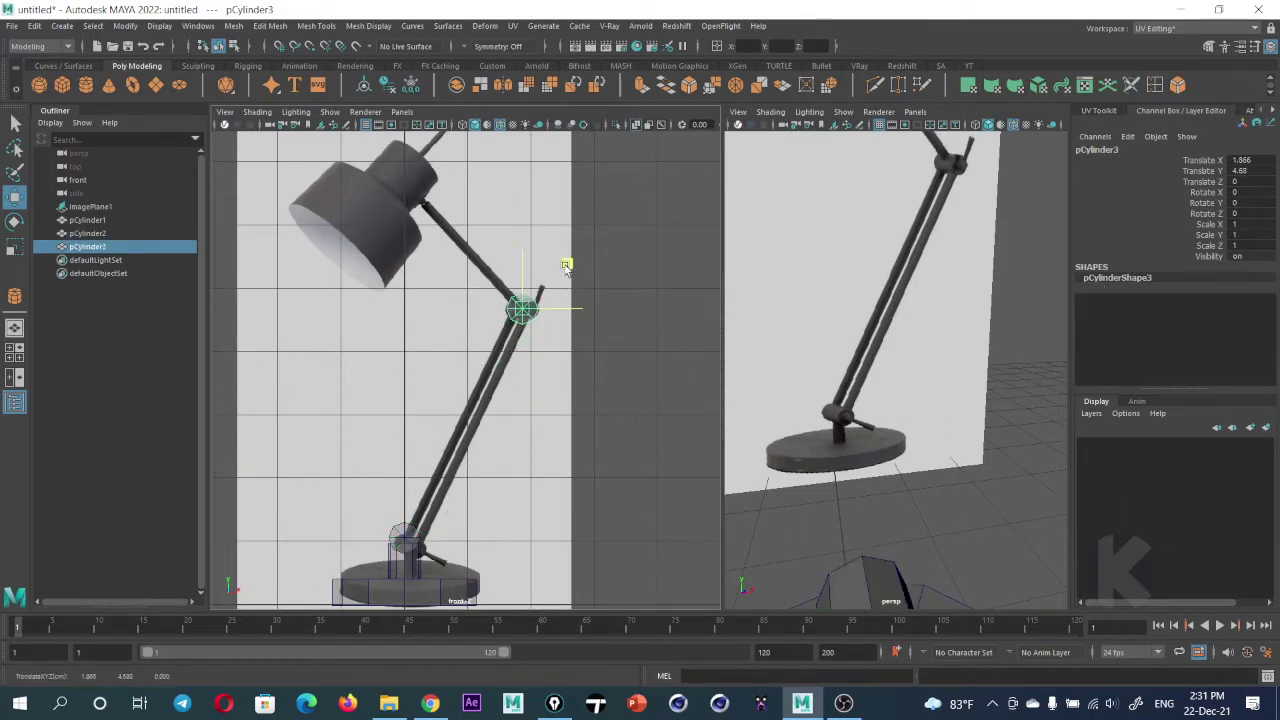
Inspect the new elbow joint in perspective, then deselect and reframe the whole lamp
right_click_drag(794, 343, 840, 262, "alt")
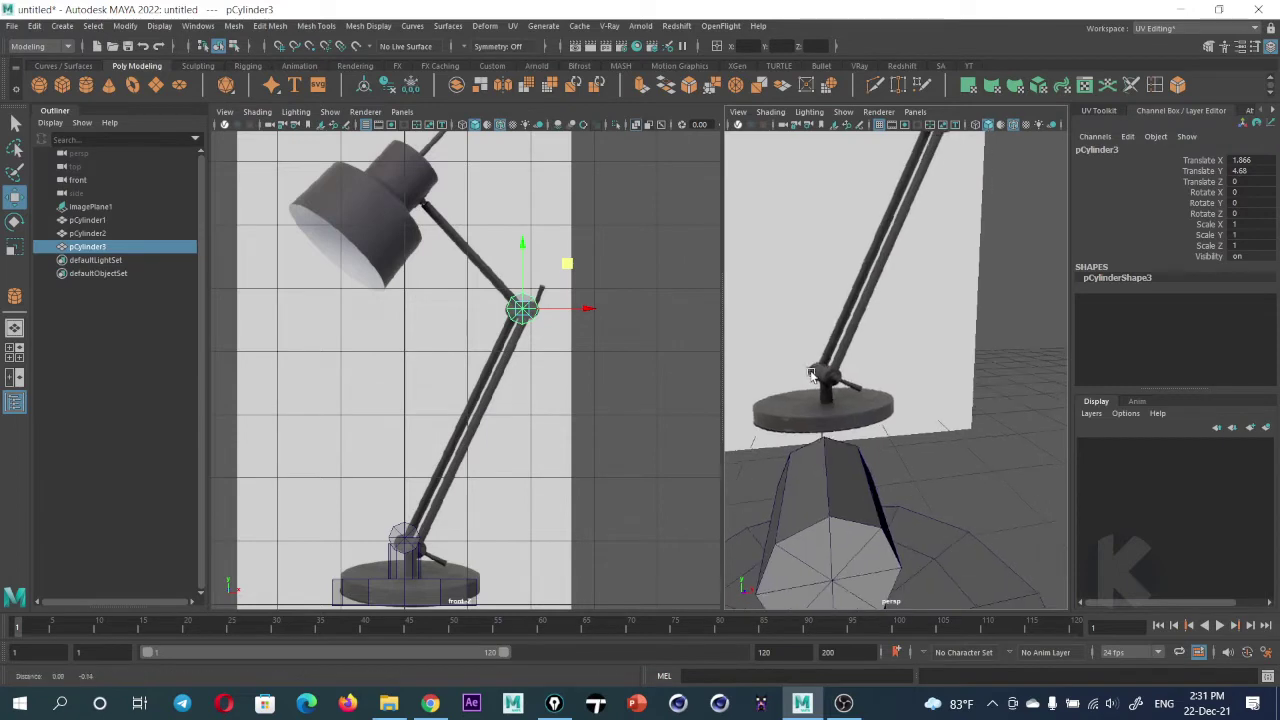
mouse_move(721, 327)
left_mouse_down("alt")
mouse_move(881, 311)
mouse_move(952, 428)
mouse_move(826, 371)
left_mouse_up("alt")
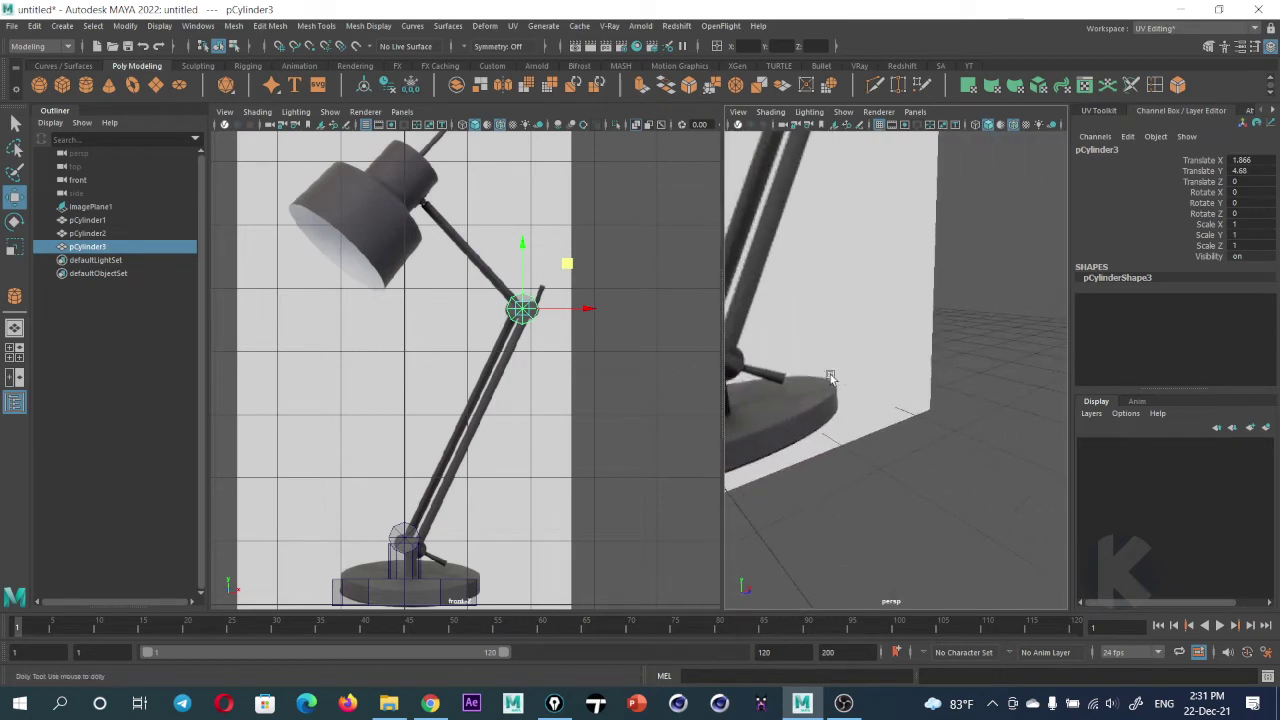
right_click_drag(823, 409, 926, 387, "alt")
left_click_drag(925, 385, 920, 393, "alt")
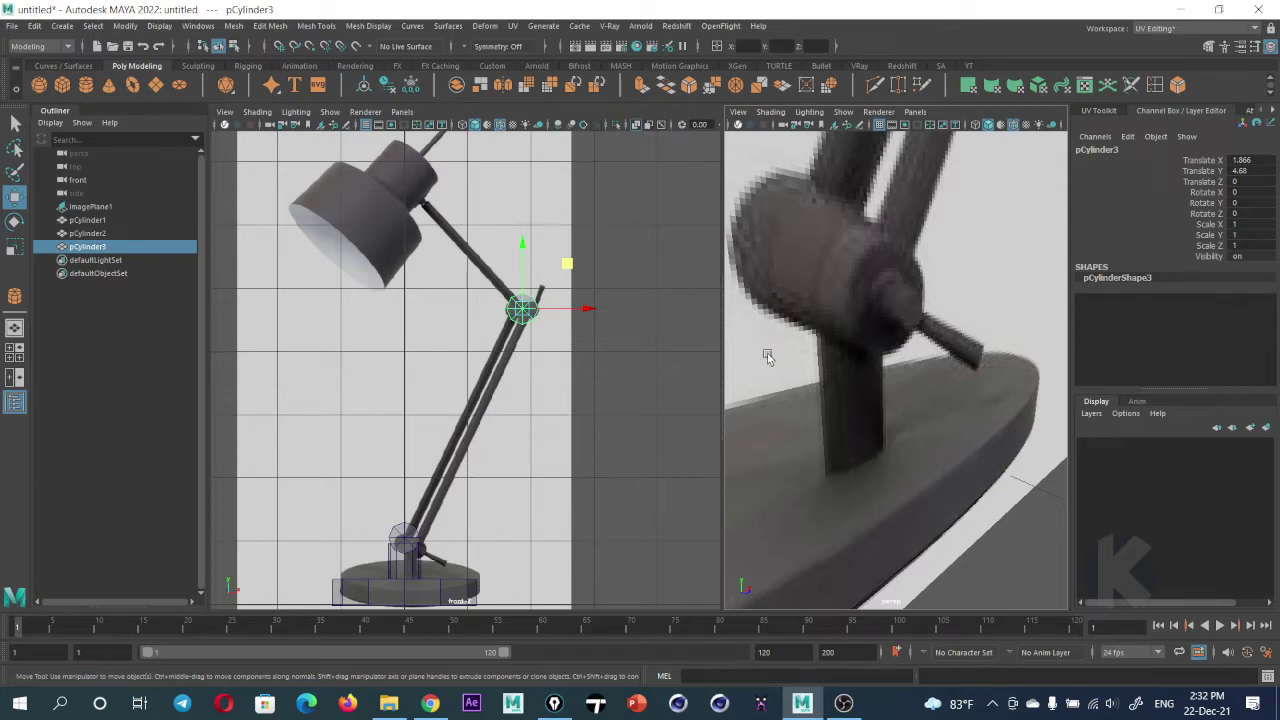
scroll(503, 404, "down", 5)
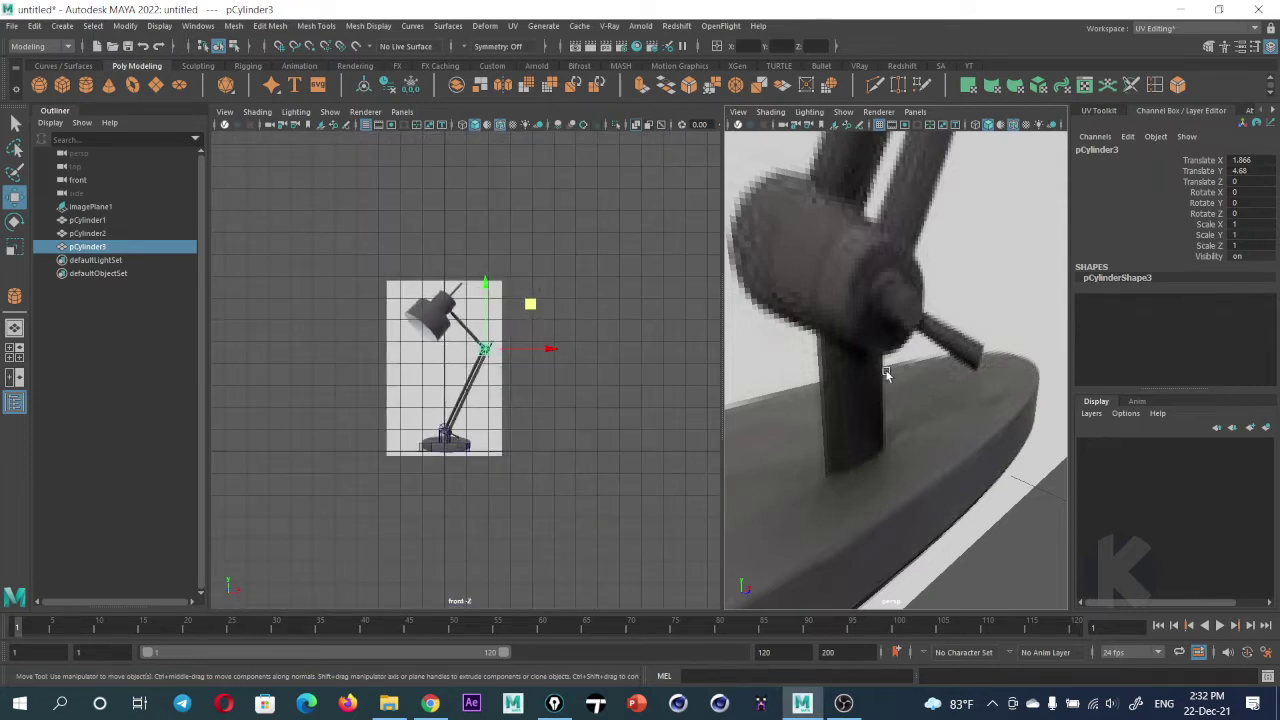
left_click(510, 362)
scroll(517, 362, "up", 3)
middle_click_drag(518, 362, 514, 323, "alt")
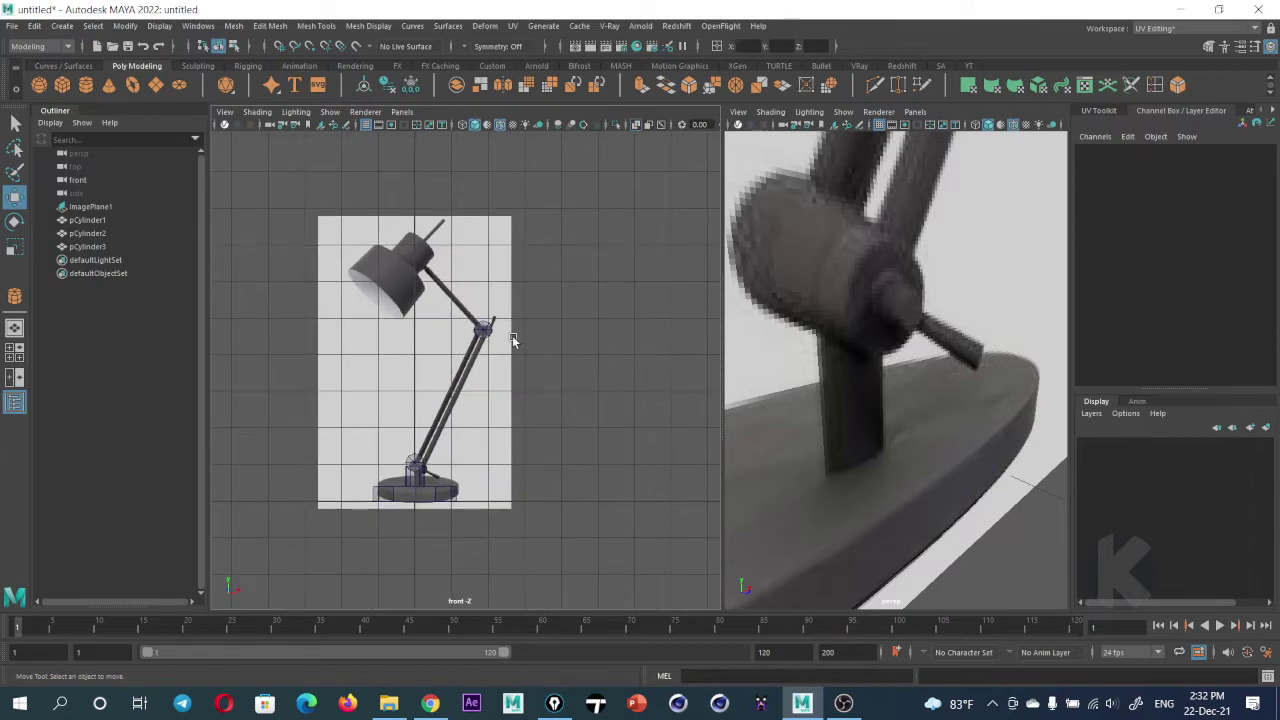
key("a")
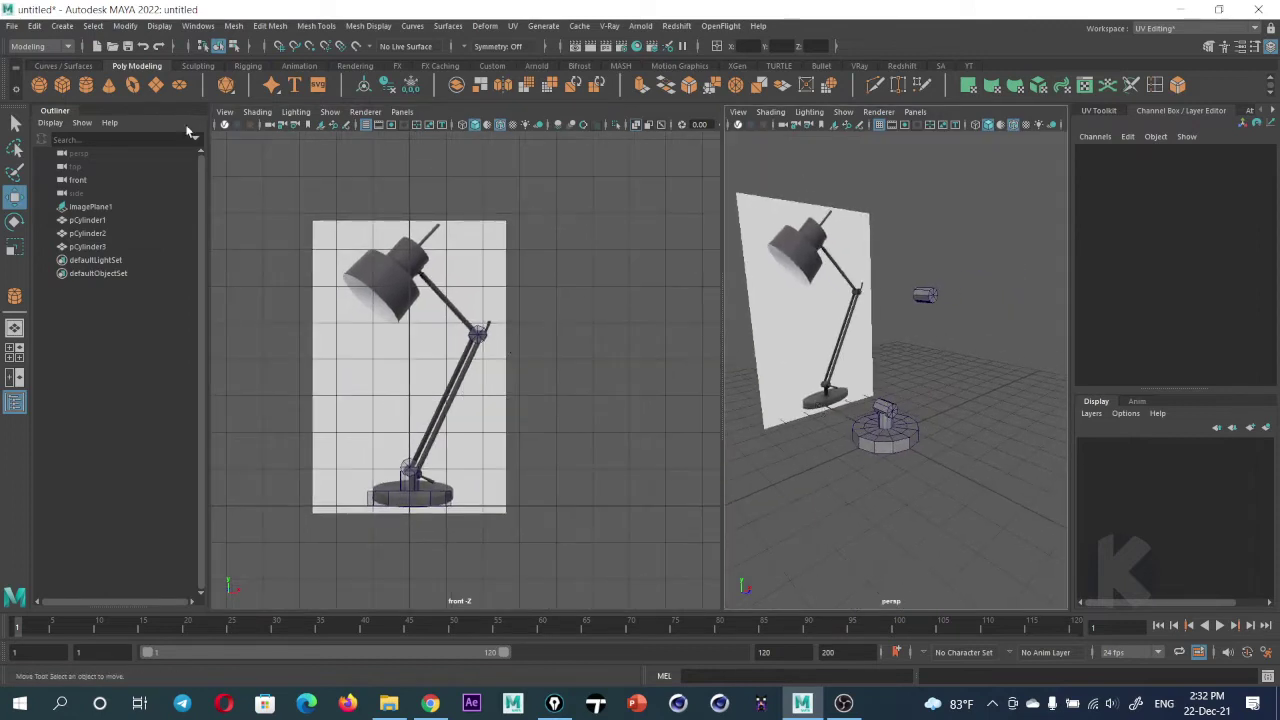
Create a thin polygon box along the lower arm and roughly tilt it to the arm's slope
left_click(62, 86)
scroll(430, 420, "up", 2)
scroll(430, 420, "up", 2)
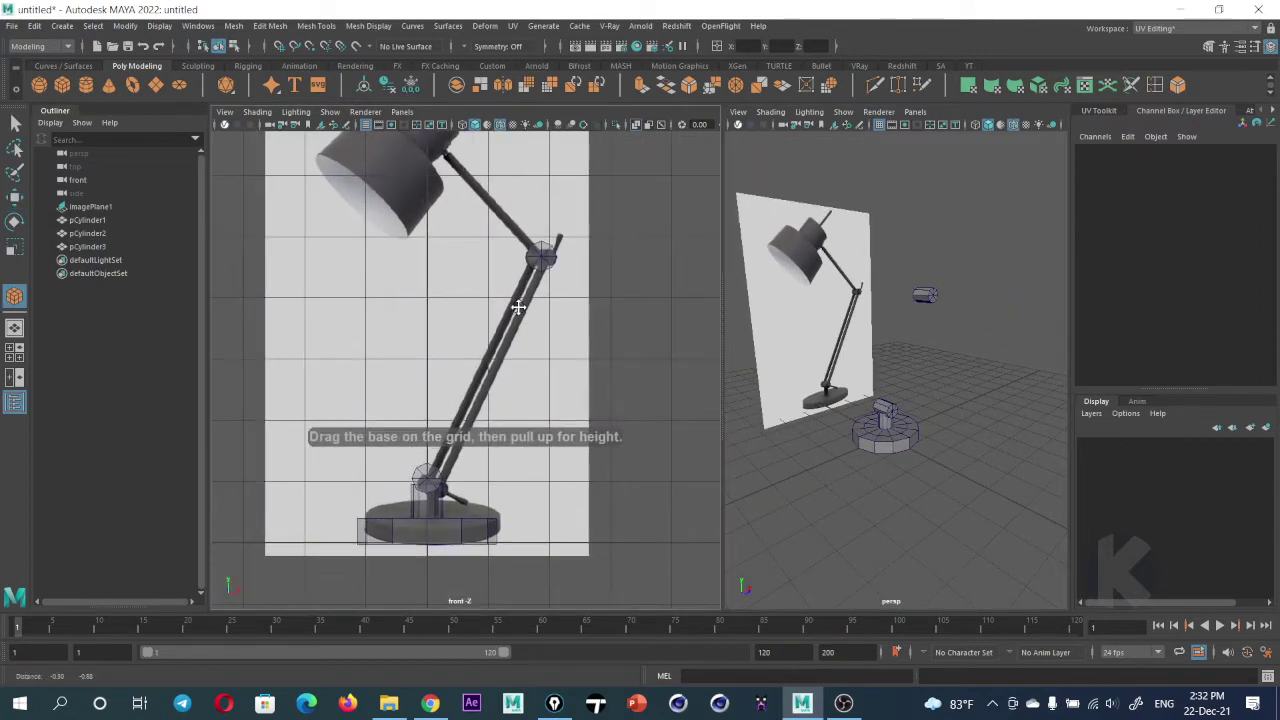
mouse_move(435, 257)
left_mouse_down()
mouse_move(446, 495)
mouse_move(440, 400)
left_mouse_up()
left_click_drag(830, 430, 865, 437, "alt")
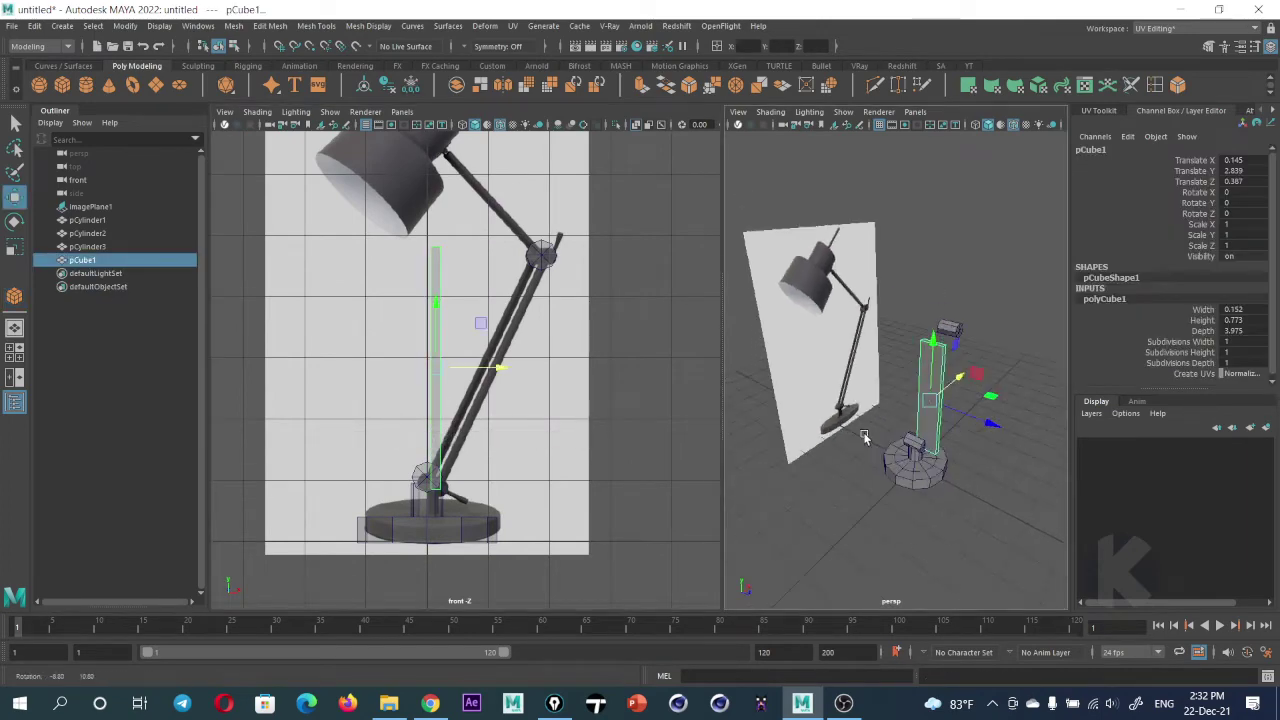
scroll(865, 437, "up", 3)
scroll(865, 437, "up", 1)
scroll(445, 398, "up", 1)
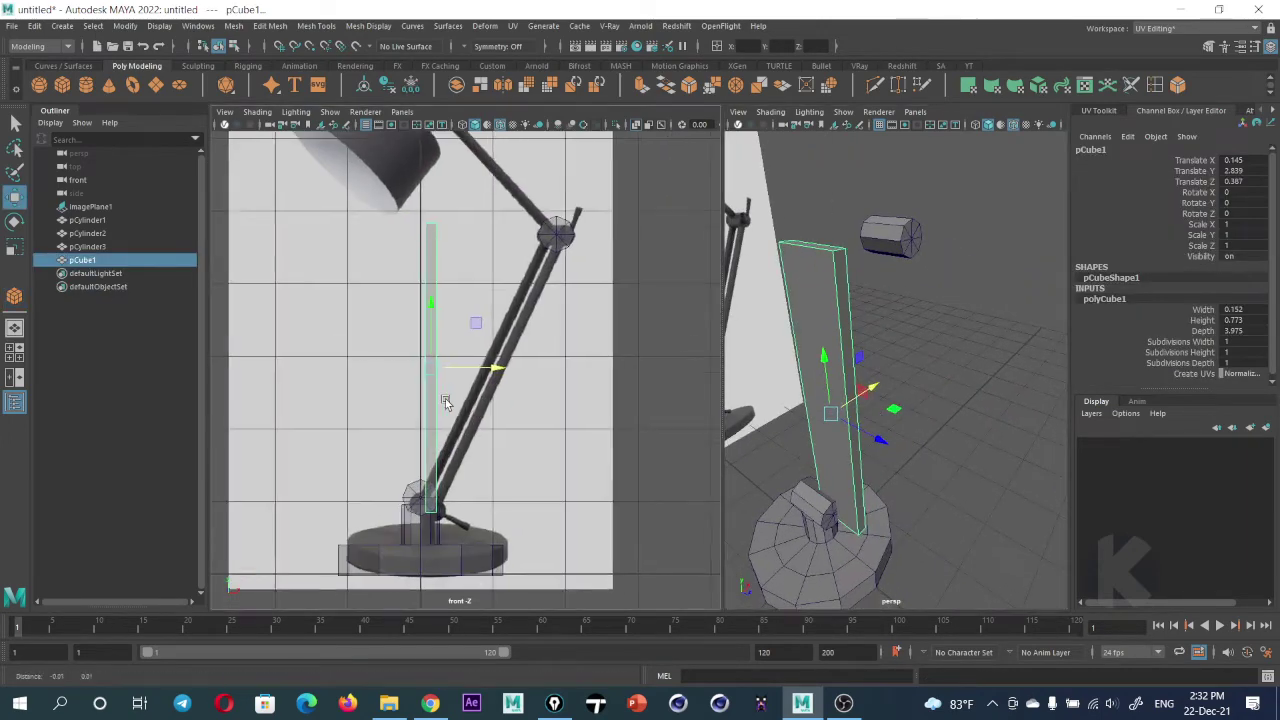
middle_click_drag(445, 398, 435, 413, "alt")
key("e")
mouse_move(462, 342)
left_mouse_down()
mouse_move(473, 358)
mouse_move(527, 348)
left_mouse_up()
key("w")
type("0.1")
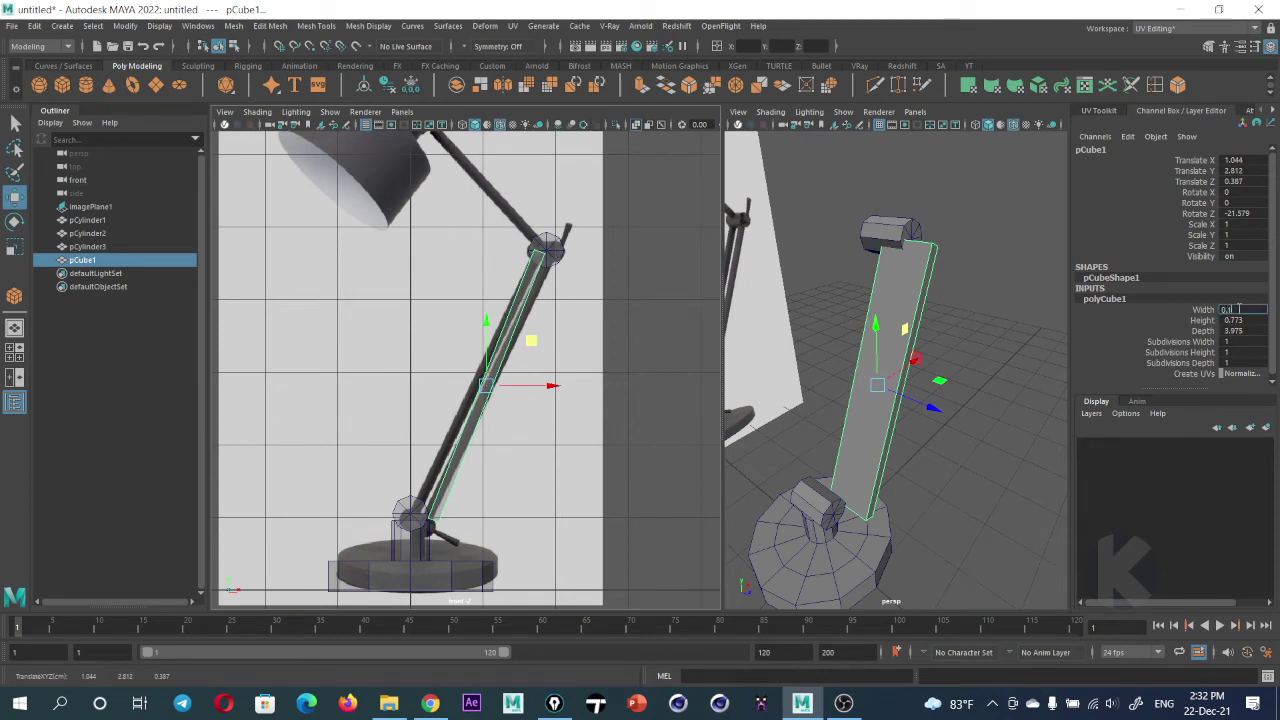
Resize the lower arm bar to Width 0.2, Height 0.1 and Depth 4 in the Channel Box
key("Return")
double_click(1232, 321)
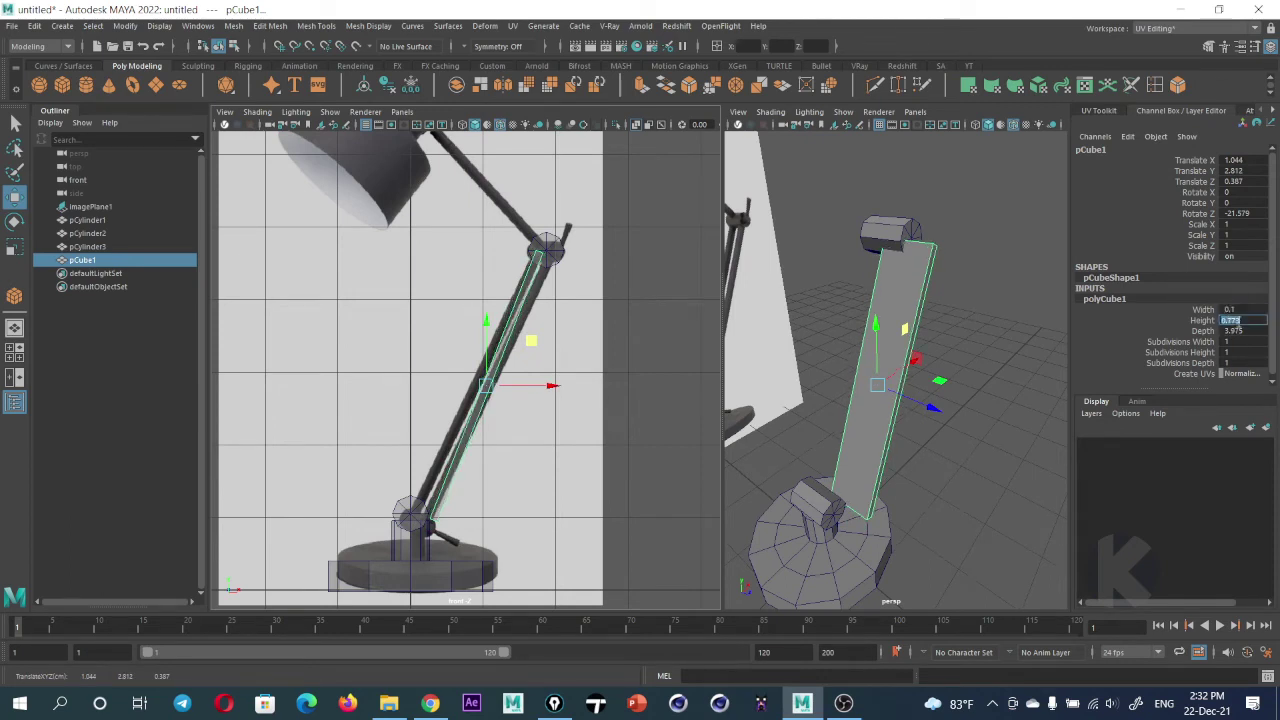
left_click(1203, 330)
left_click(1203, 320)
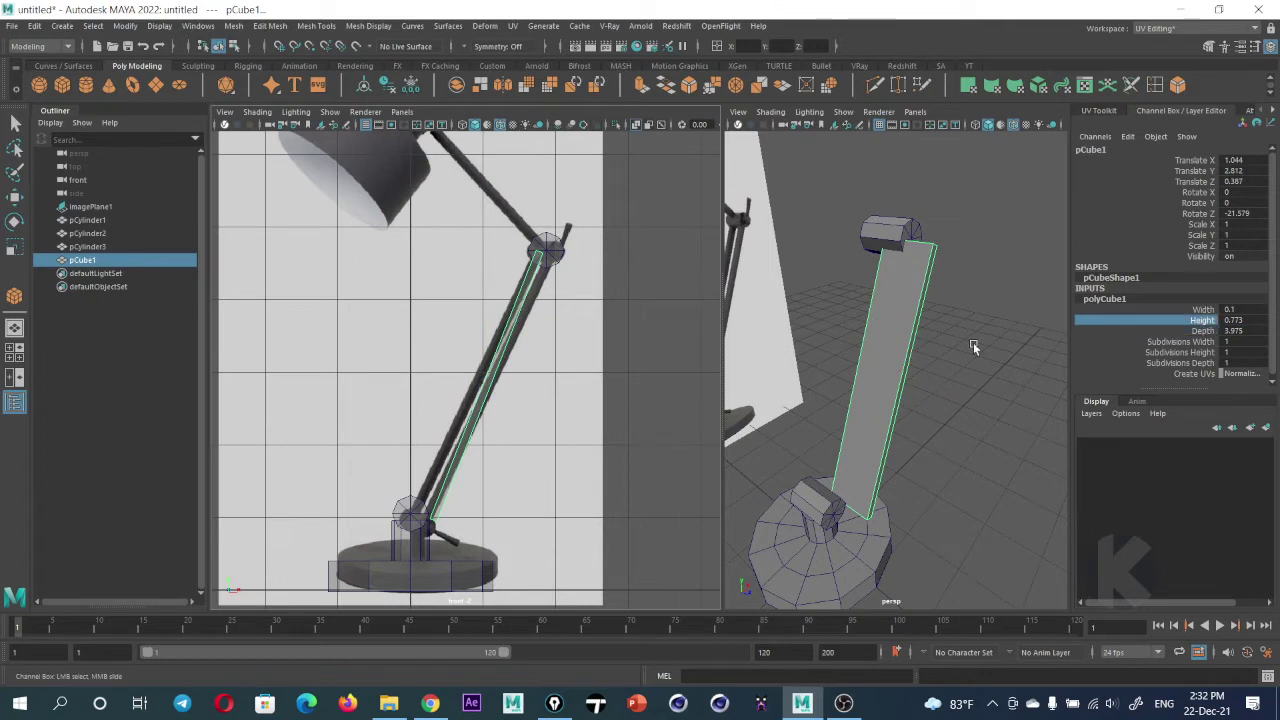
mouse_move(972, 345)
middle_mouse_down()
mouse_move(955, 345)
mouse_move(975, 344)
middle_mouse_up()
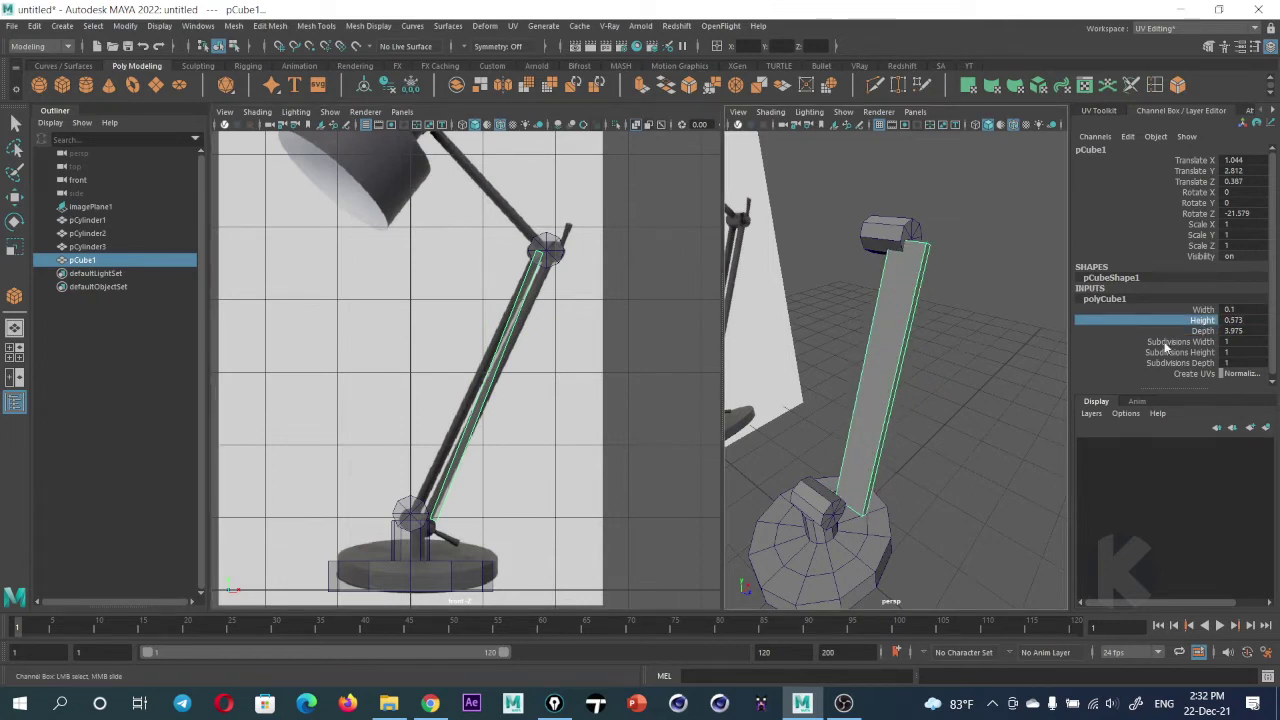
double_click(1236, 321)
type("0.2")
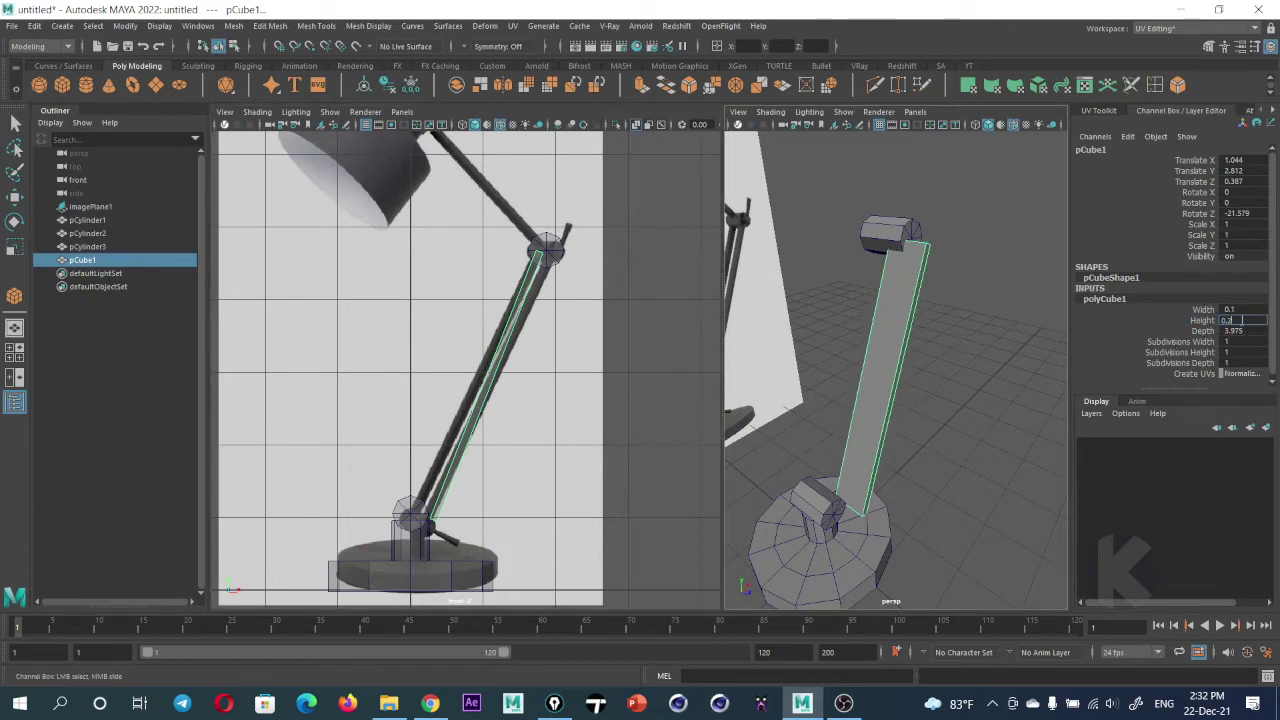
key("Return")
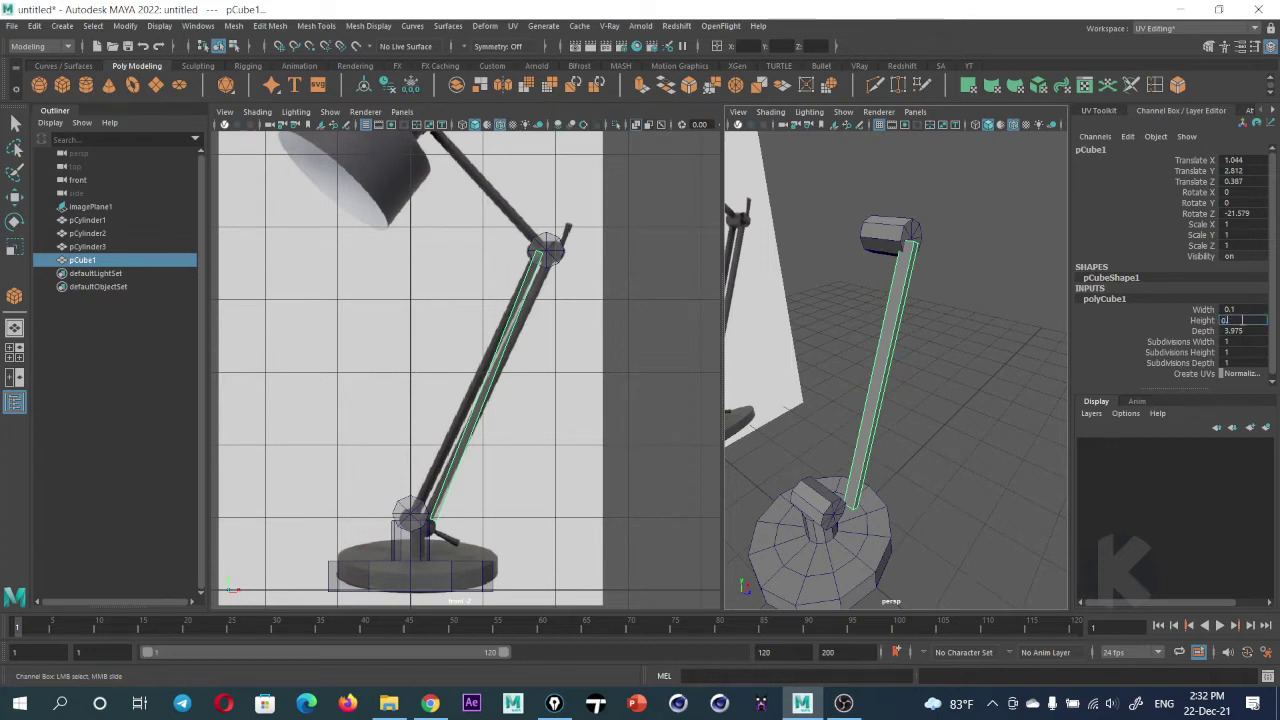
type("4")
key("Return")
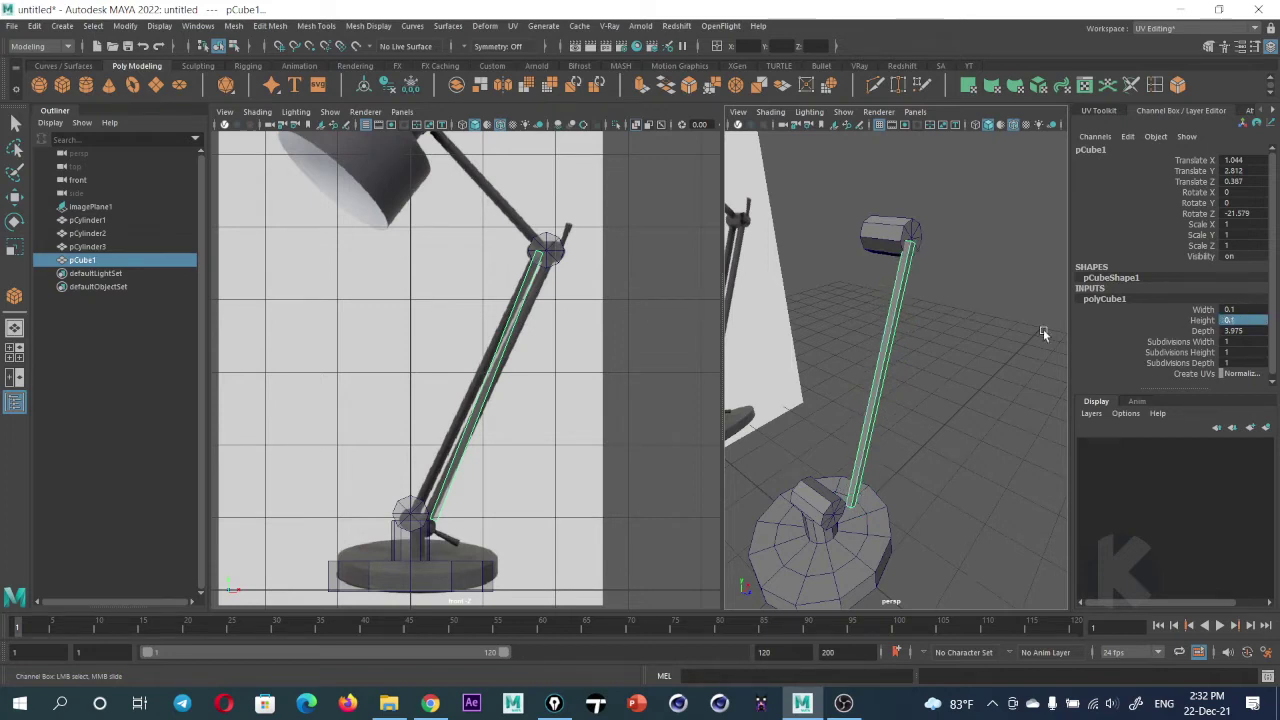
left_click_drag(1043, 333, 906, 375, "alt")
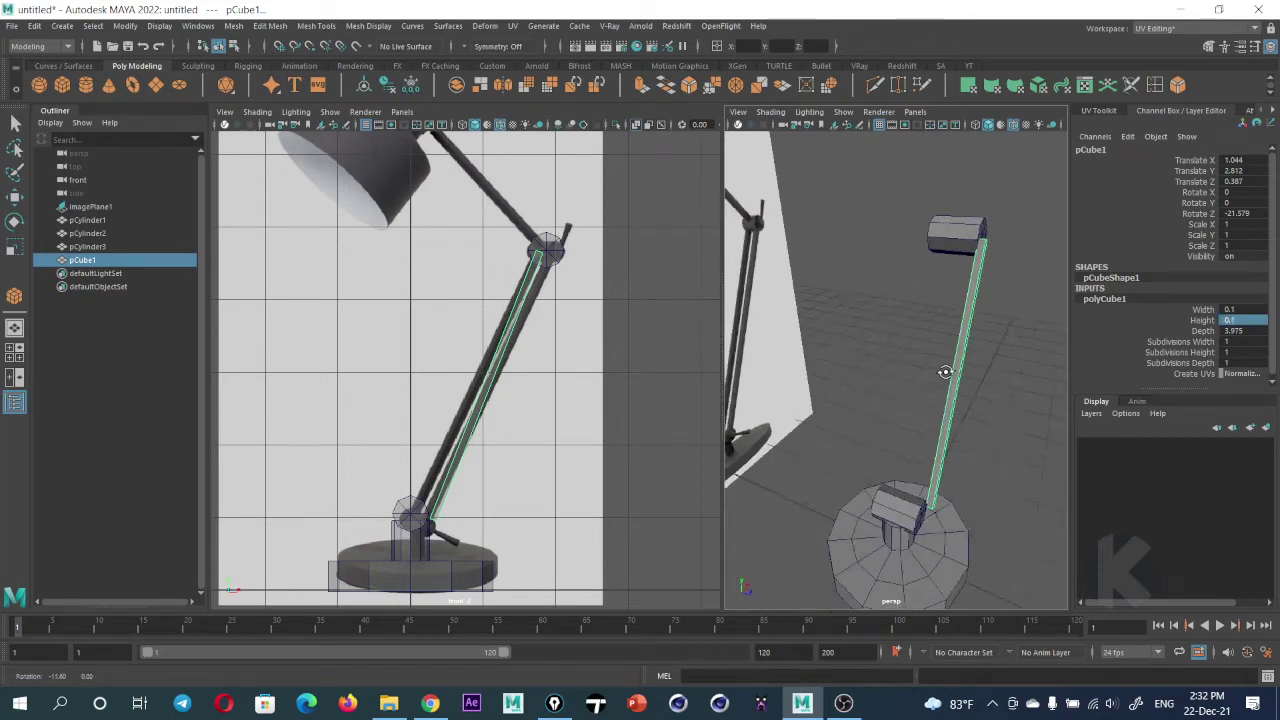
double_click(1230, 311)
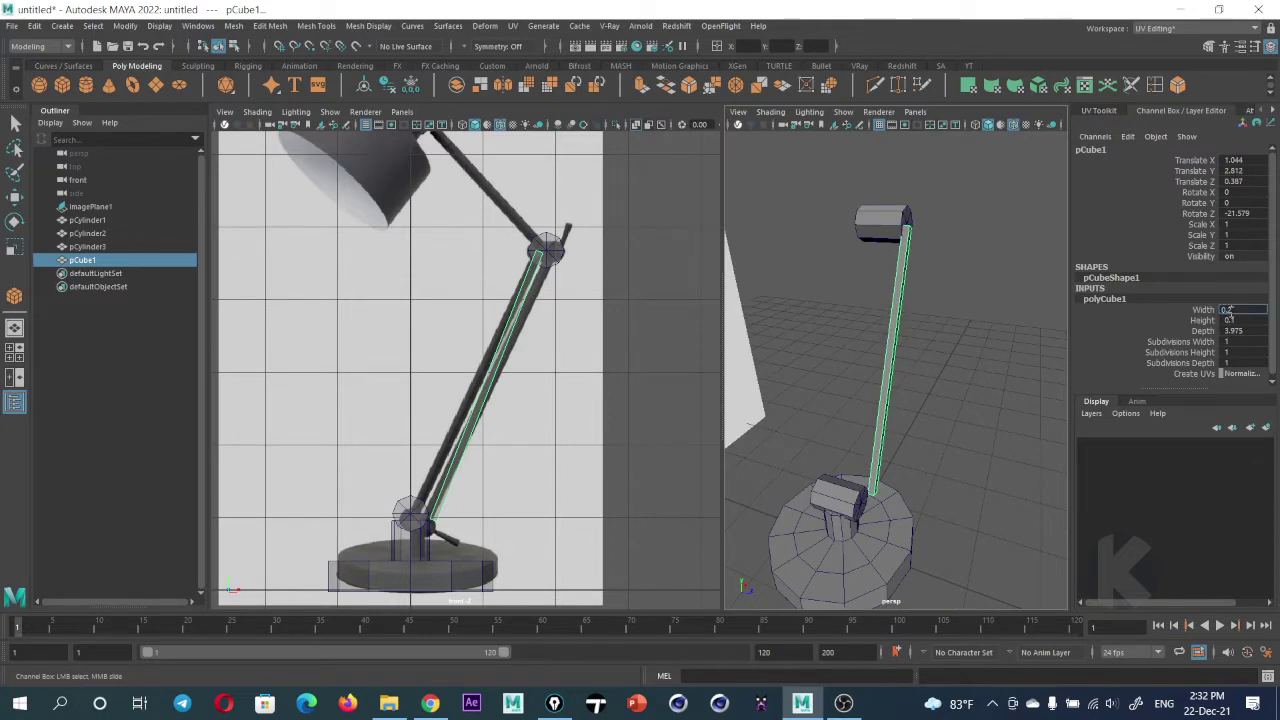
key("Return")
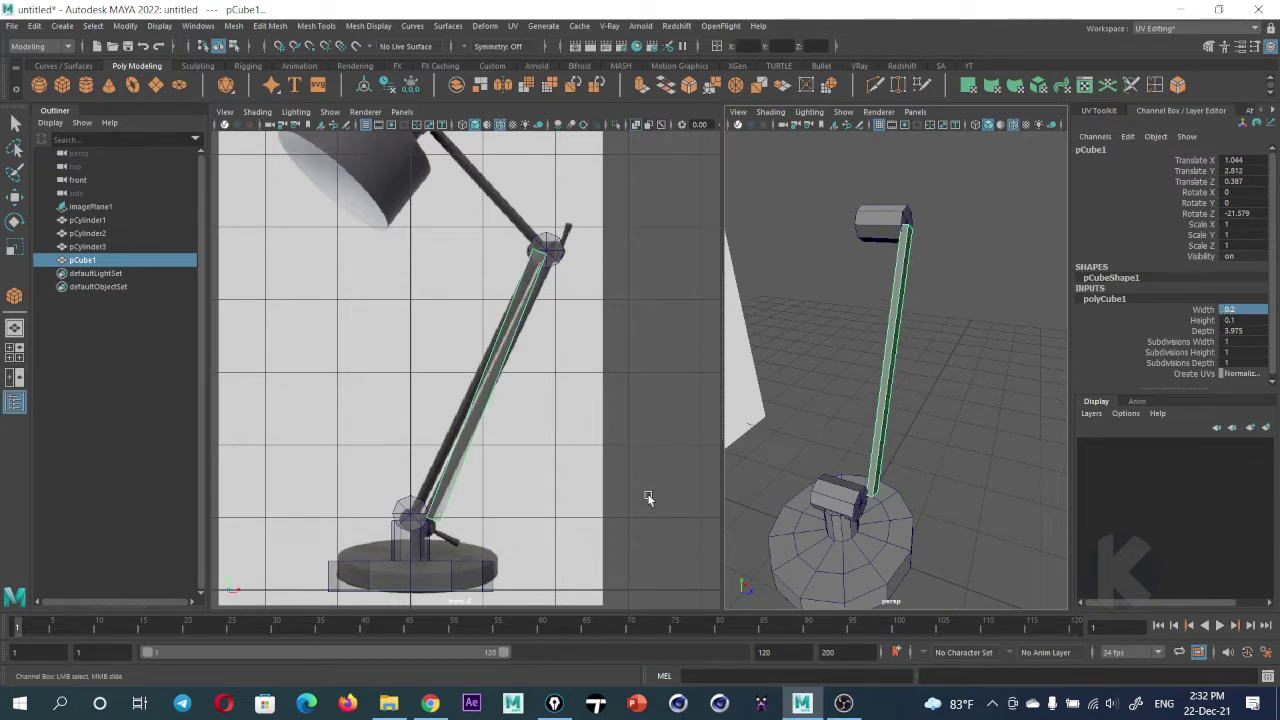
double_click(1235, 332)
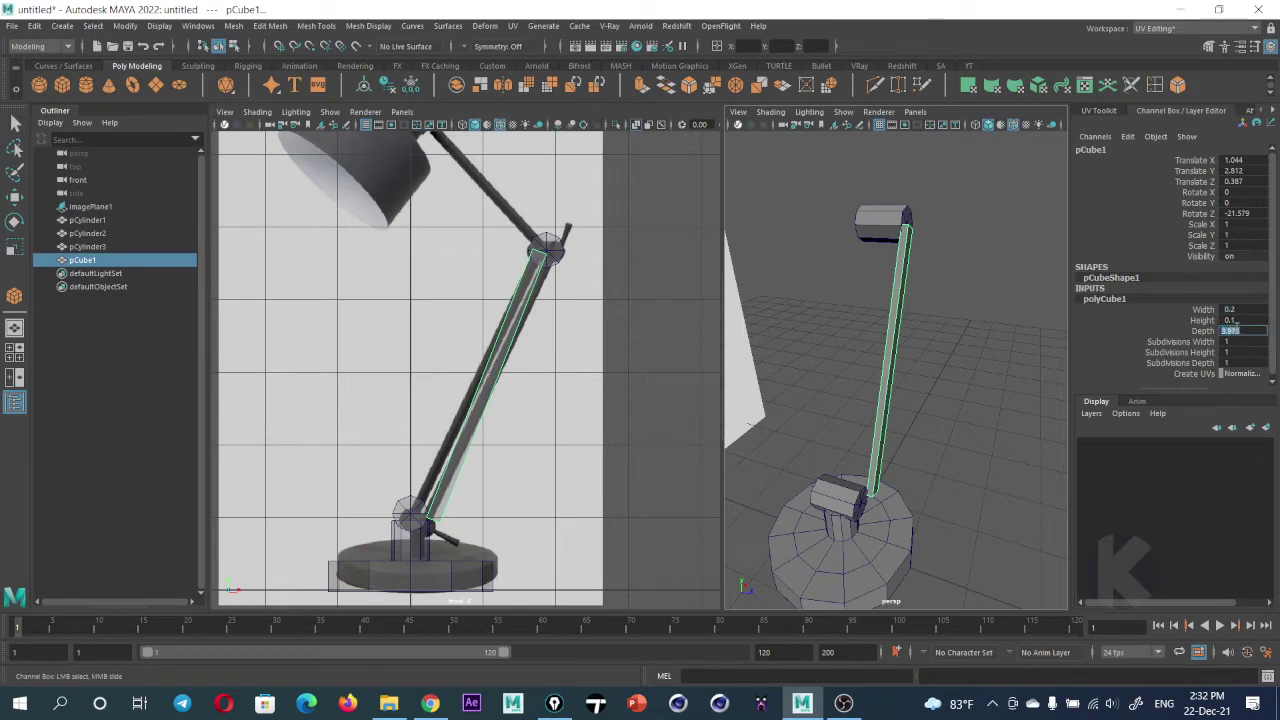
type("4")
key("Return")
Rotate and move the bar onto the reference's lower arm, setting Rotate Z to -30
scroll(520, 400, "up", 2)
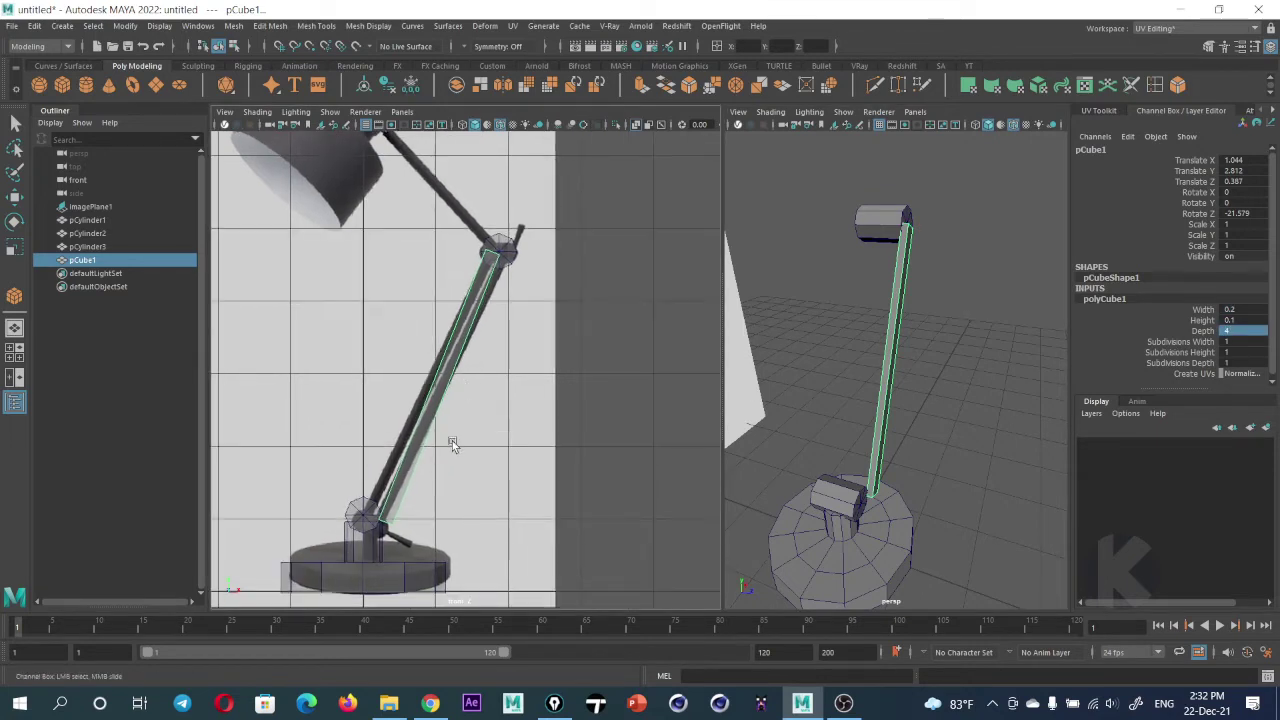
scroll(515, 421, "up", 2)
scroll(515, 421, "up", 1)
scroll(512, 425, "up", 1)
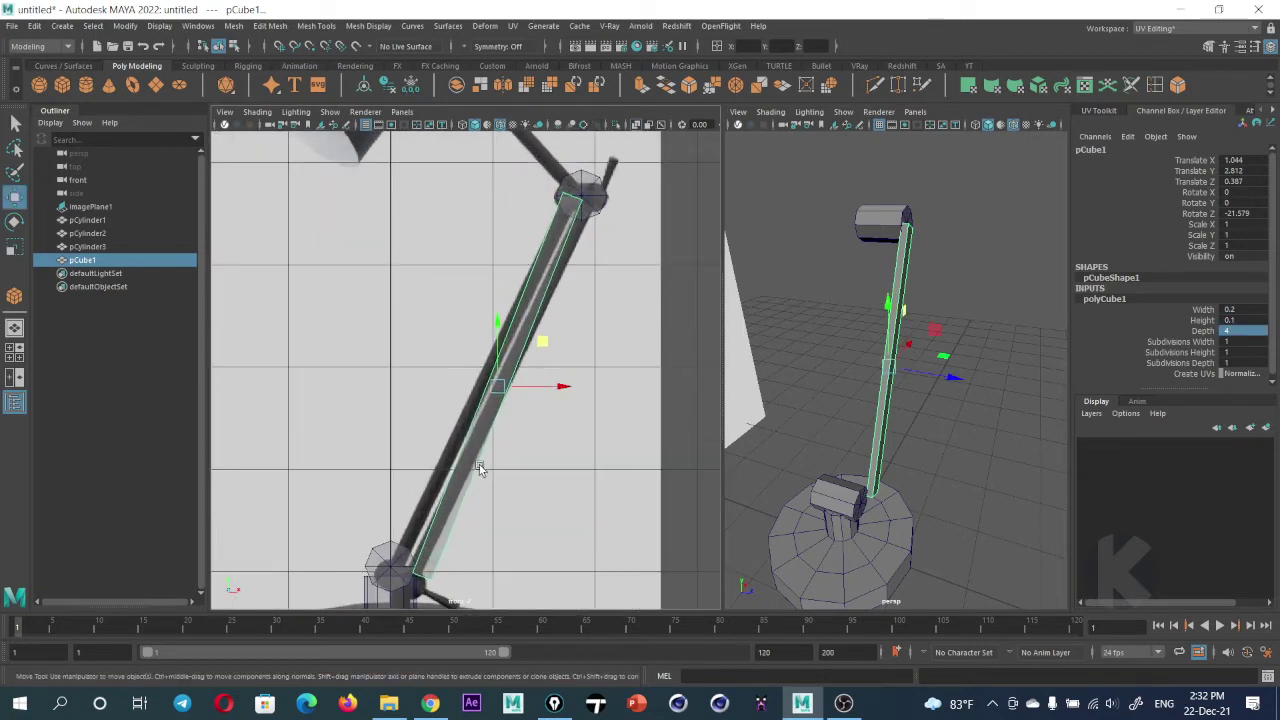
key("r")
key("e")
mouse_move(537, 380)
left_mouse_down()
mouse_move(549, 357)
mouse_move(514, 397)
left_mouse_up()
key("w")
left_click_drag(542, 347, 534, 341)
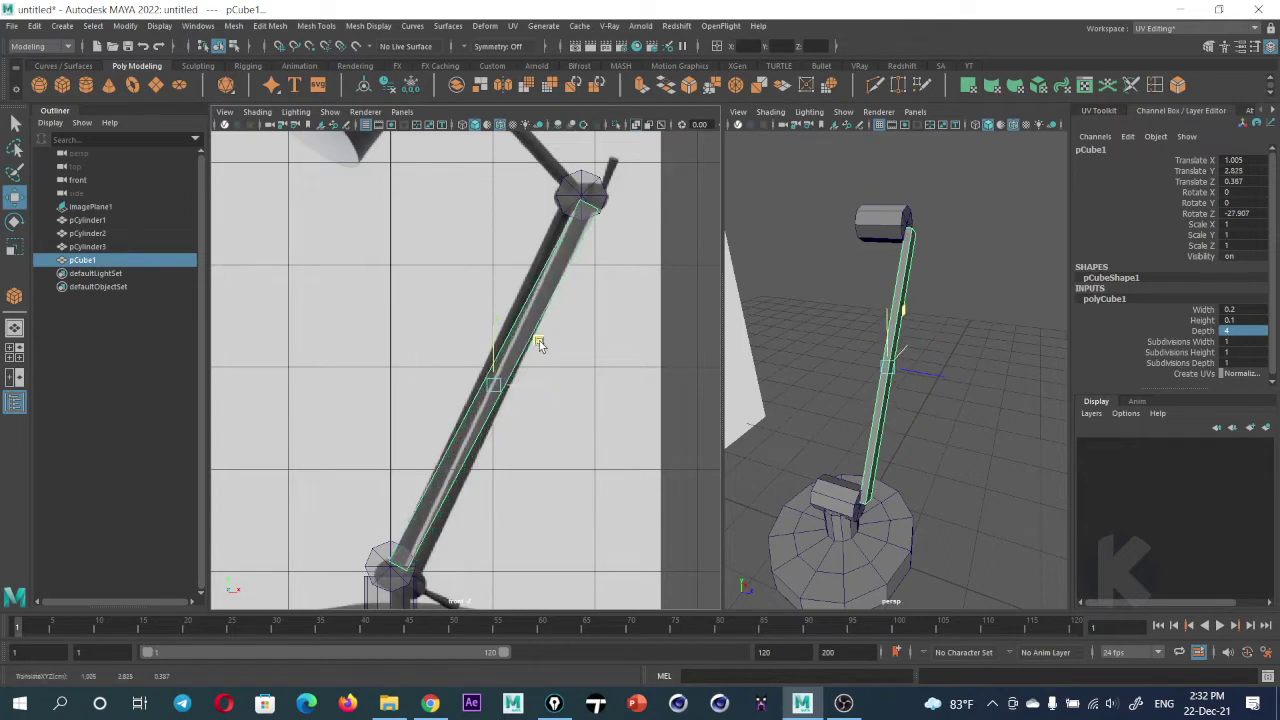
double_click(1241, 213)
type("-30")
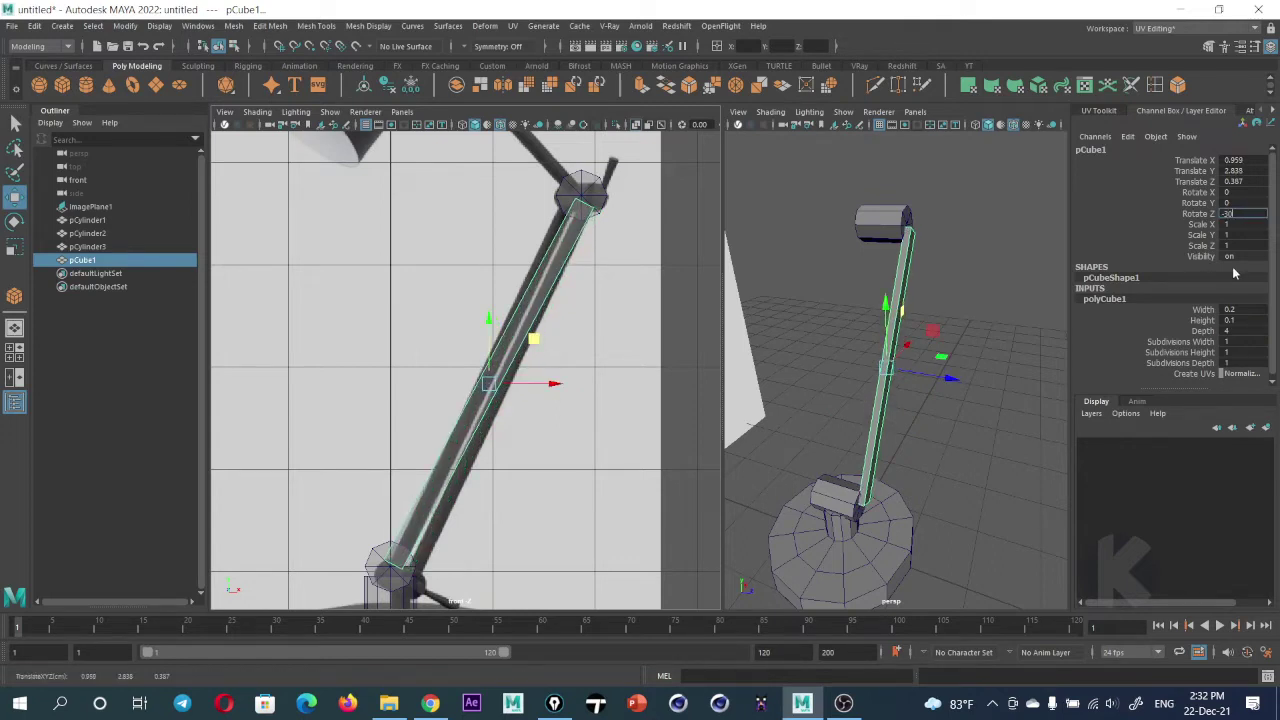
key("Return")
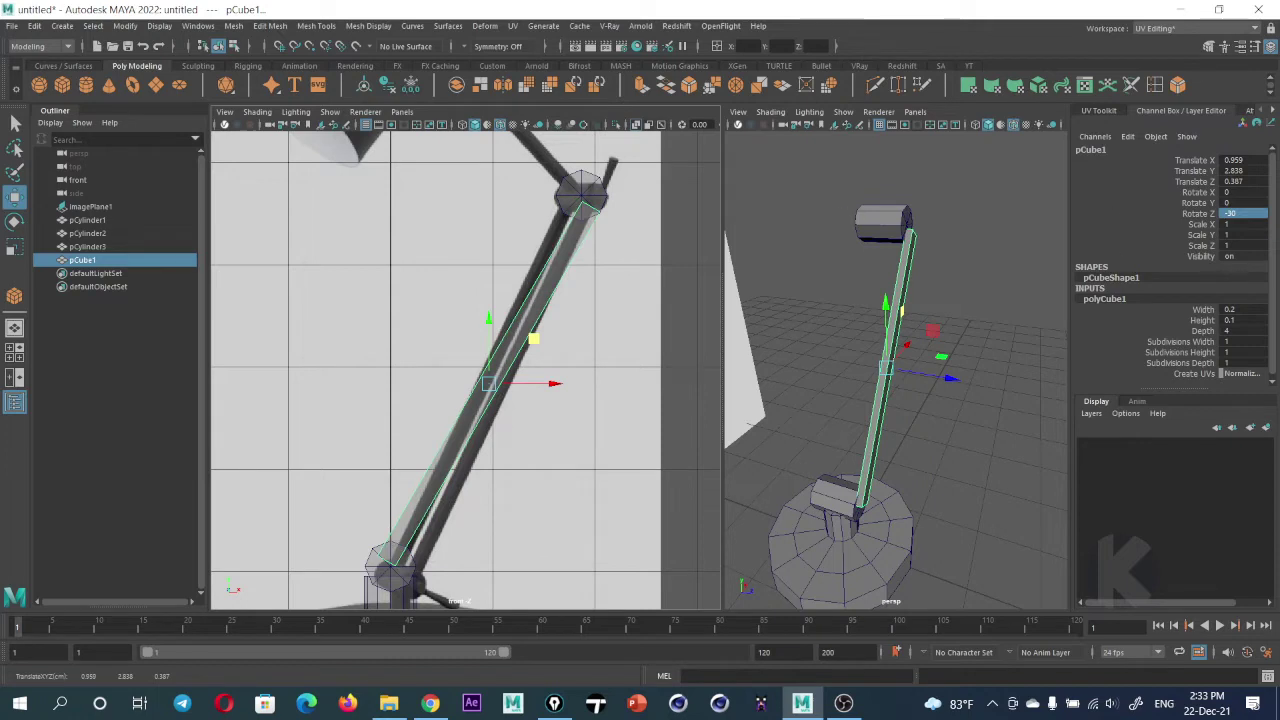
Ease the bar's tilt back to about -28 degrees to match the reference arm
key("e")
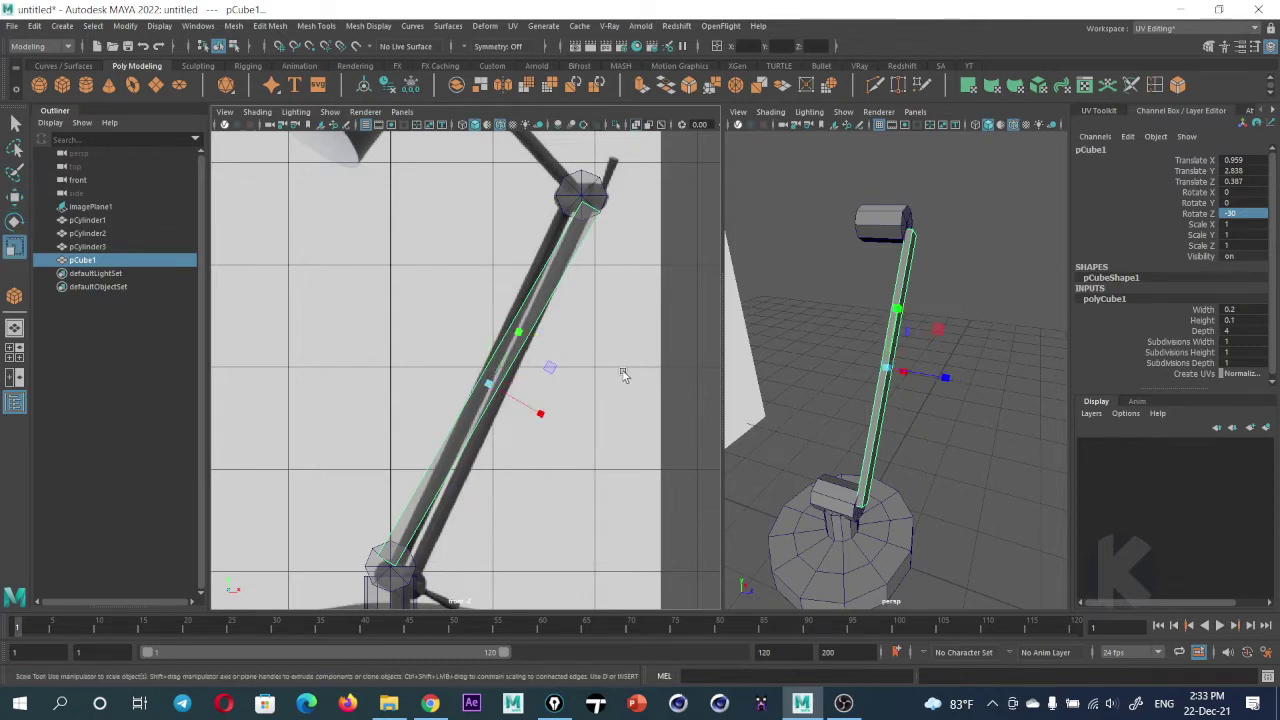
left_click_drag(537, 357, 536, 360)
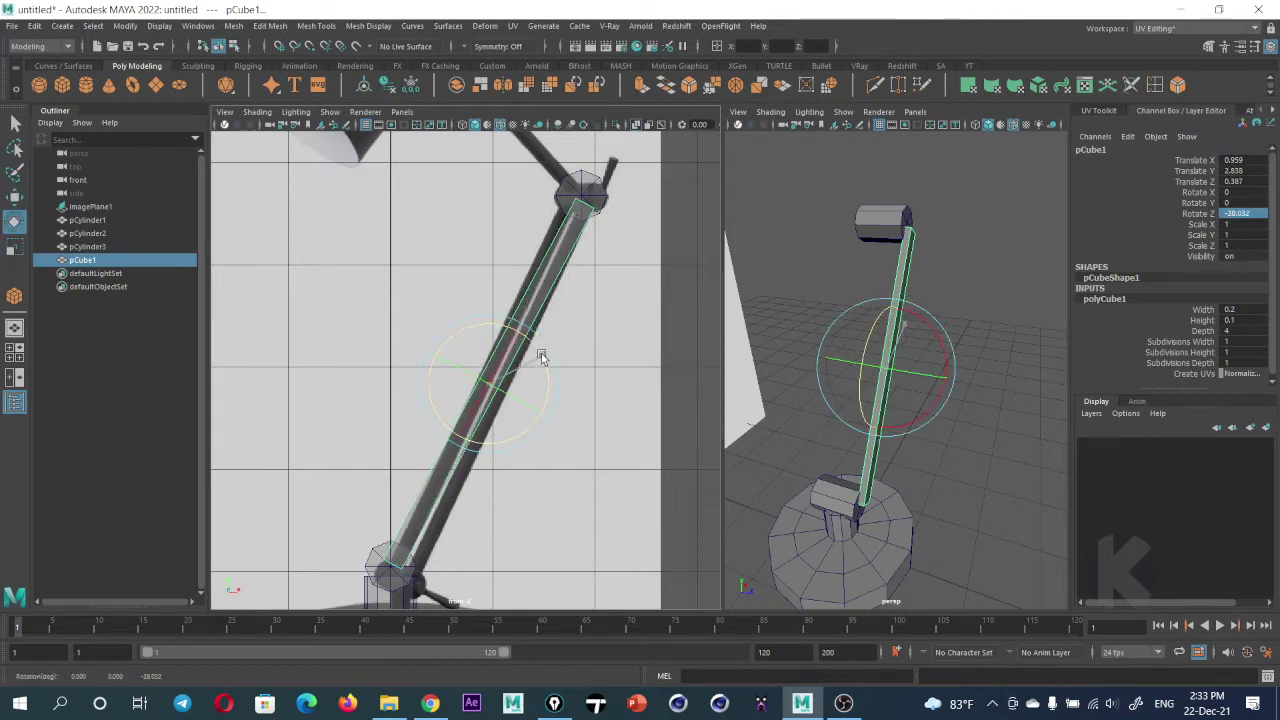
key("w")
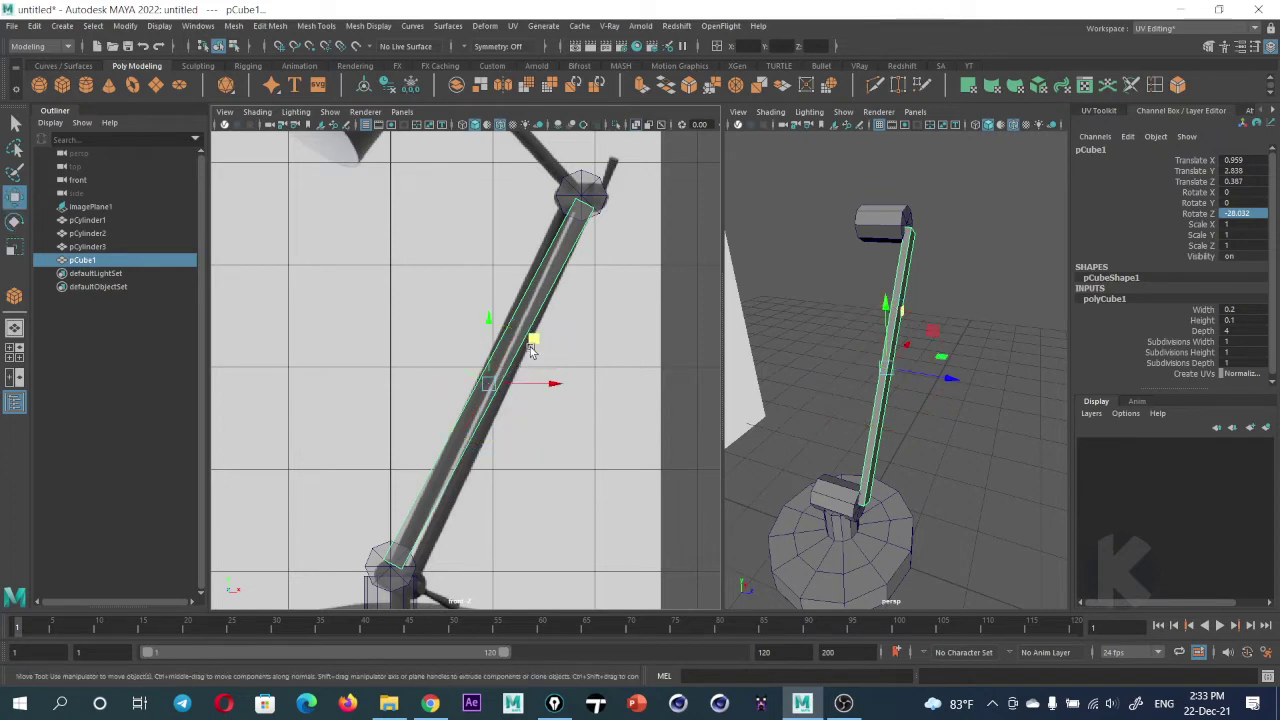
left_click(528, 347)
key("r")
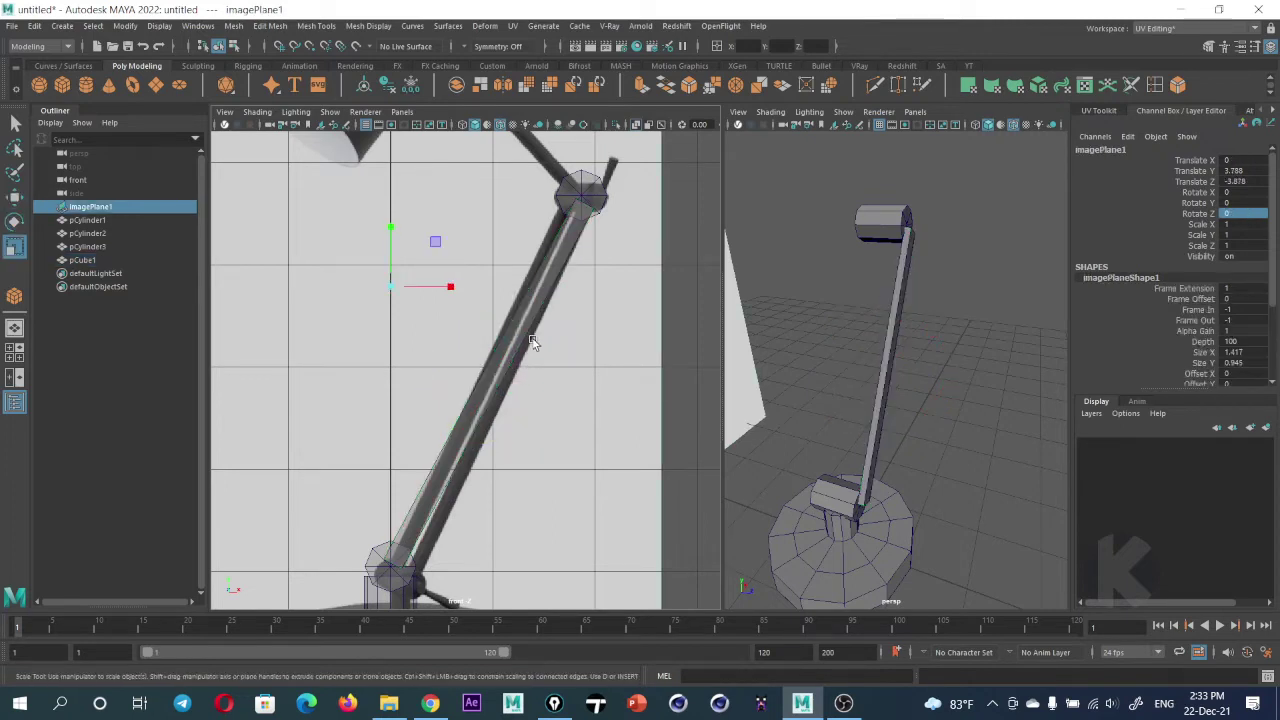
key("e")
left_click(525, 318)
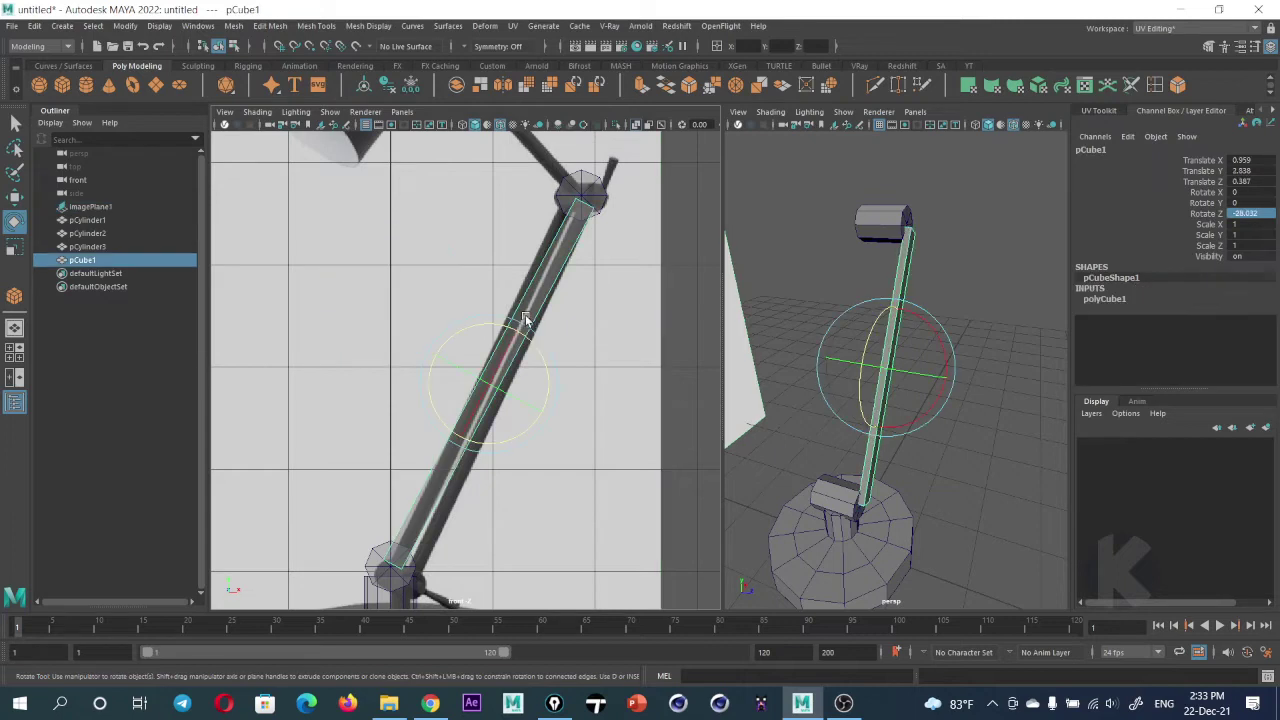
left_click_drag(526, 333, 534, 339)
key("w")
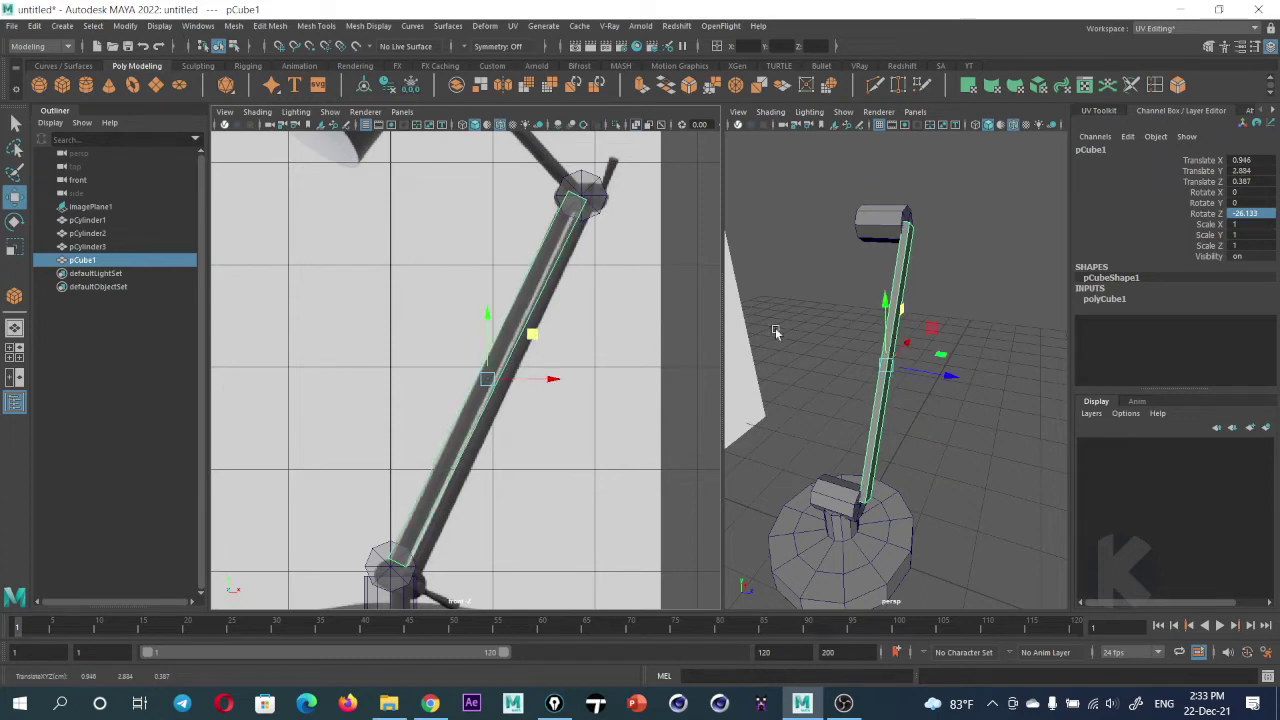
Shift the lower arm bar in depth to Z 0.16 and duplicate it
left_click_drag(890, 340, 951, 335, "alt")
mouse_move(951, 335)
right_mouse_down("alt")
mouse_move(871, 346)
mouse_move(928, 346)
mouse_move(887, 350)
mouse_move(954, 404)
mouse_move(812, 235)
right_mouse_up("alt")
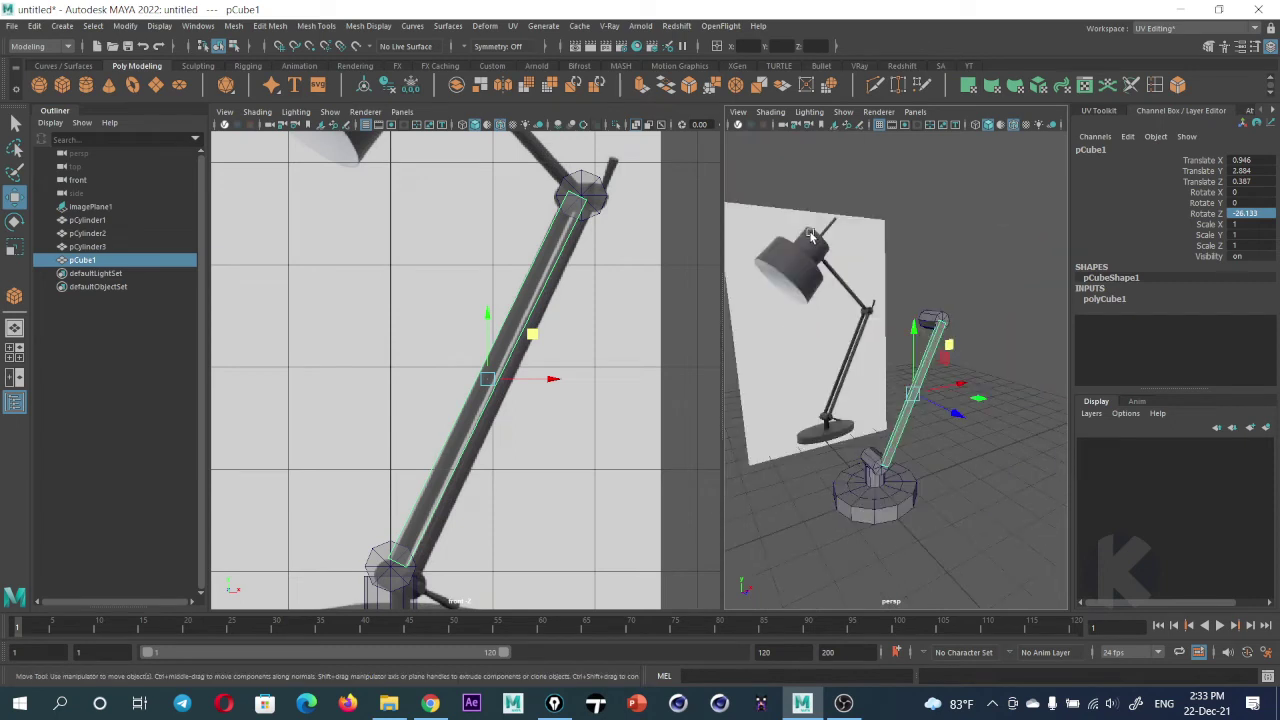
left_click_drag(812, 235, 900, 300, "alt")
right_click_drag(900, 300, 931, 348, "alt")
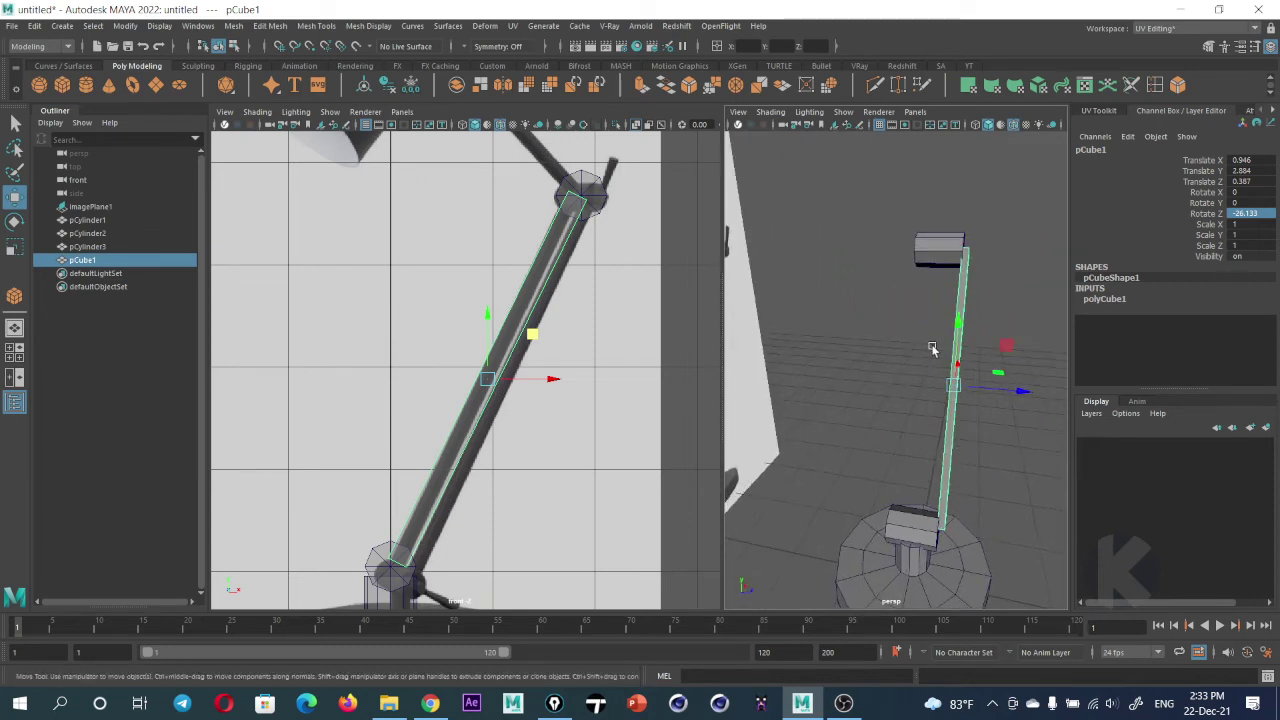
mouse_move(1016, 392)
left_mouse_down()
mouse_move(972, 377)
mouse_move(973, 358)
mouse_move(947, 360)
left_mouse_up()
key("ctrl+d")
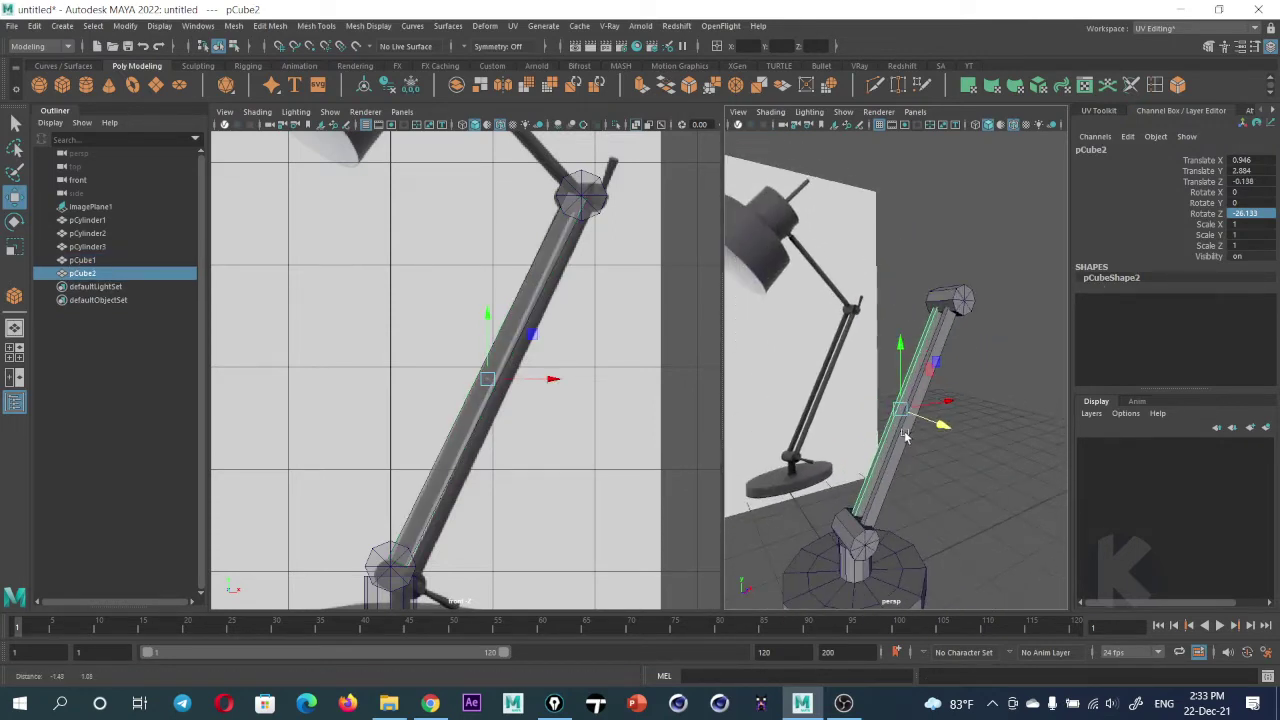
Duplicate the bar again, moving the copy up and rotating it to follow the upper arm
scroll(495, 395, "down", 5)
key("ctrl+d")
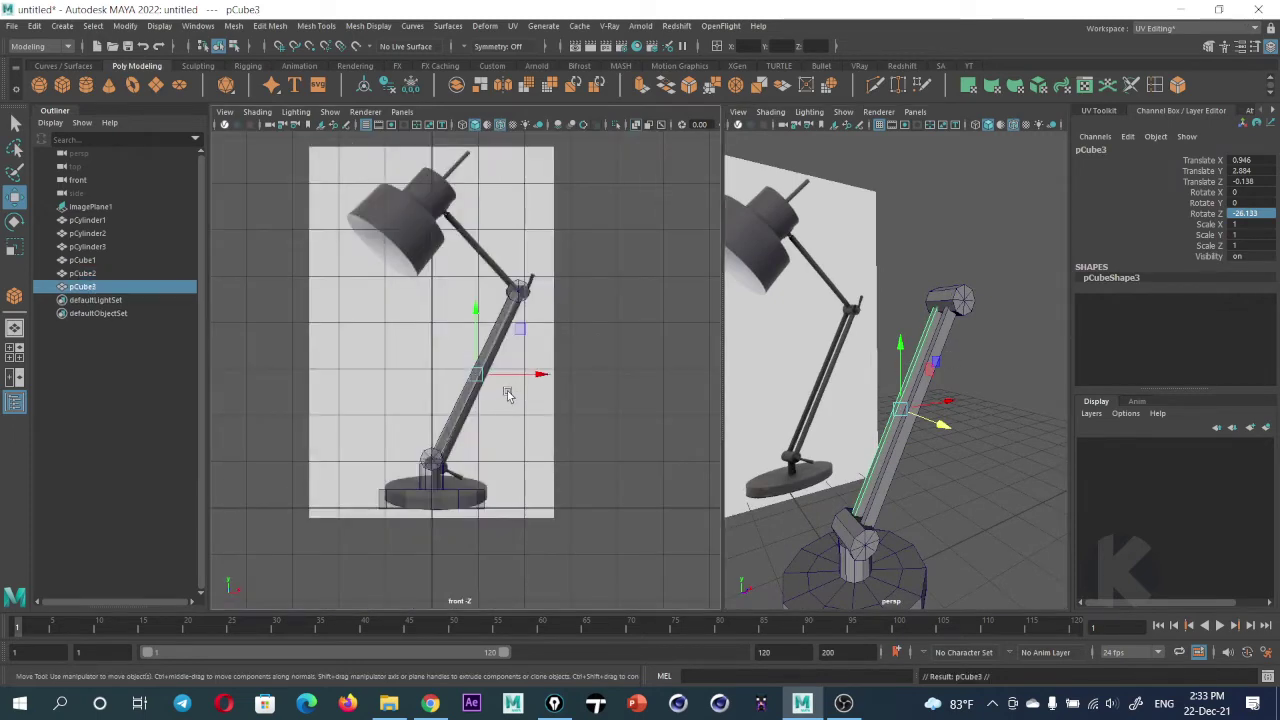
scroll(505, 400, "down", 1)
scroll(500, 425, "down", 1)
left_click_drag(499, 425, 592, 218)
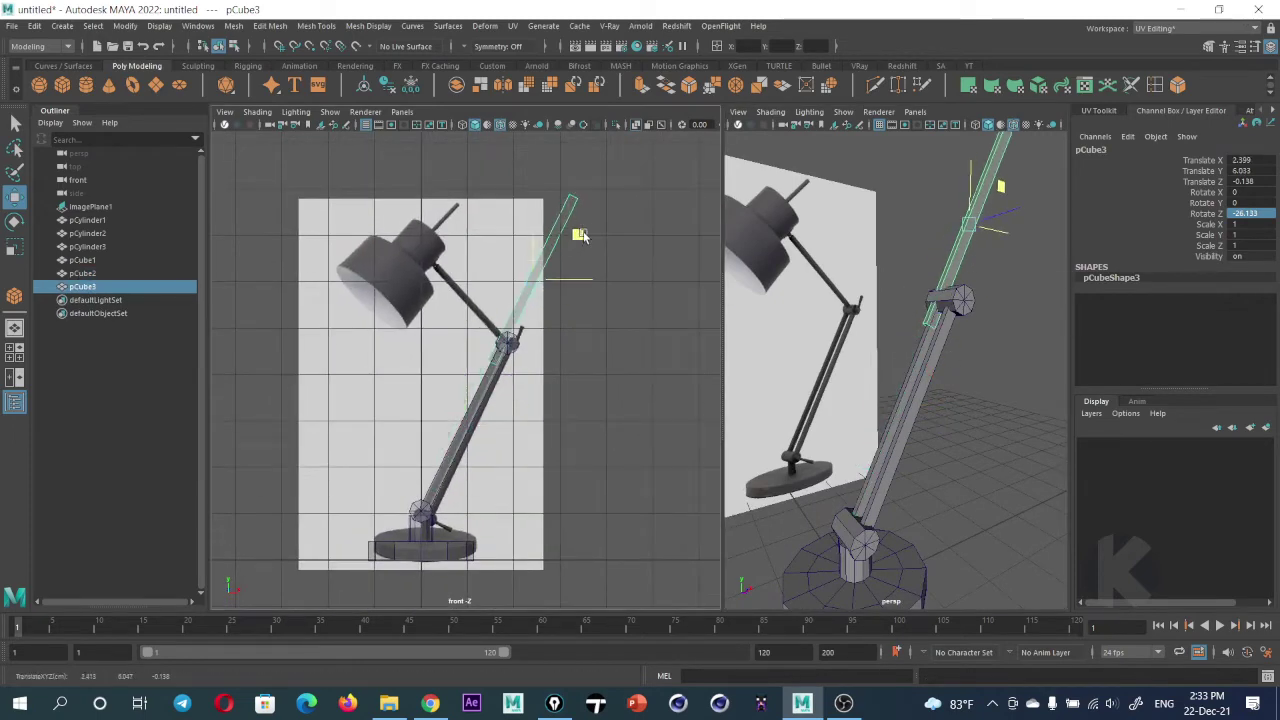
middle_click_drag(592, 218, 563, 253, "alt")
scroll(510, 333, "up", 2)
key("e")
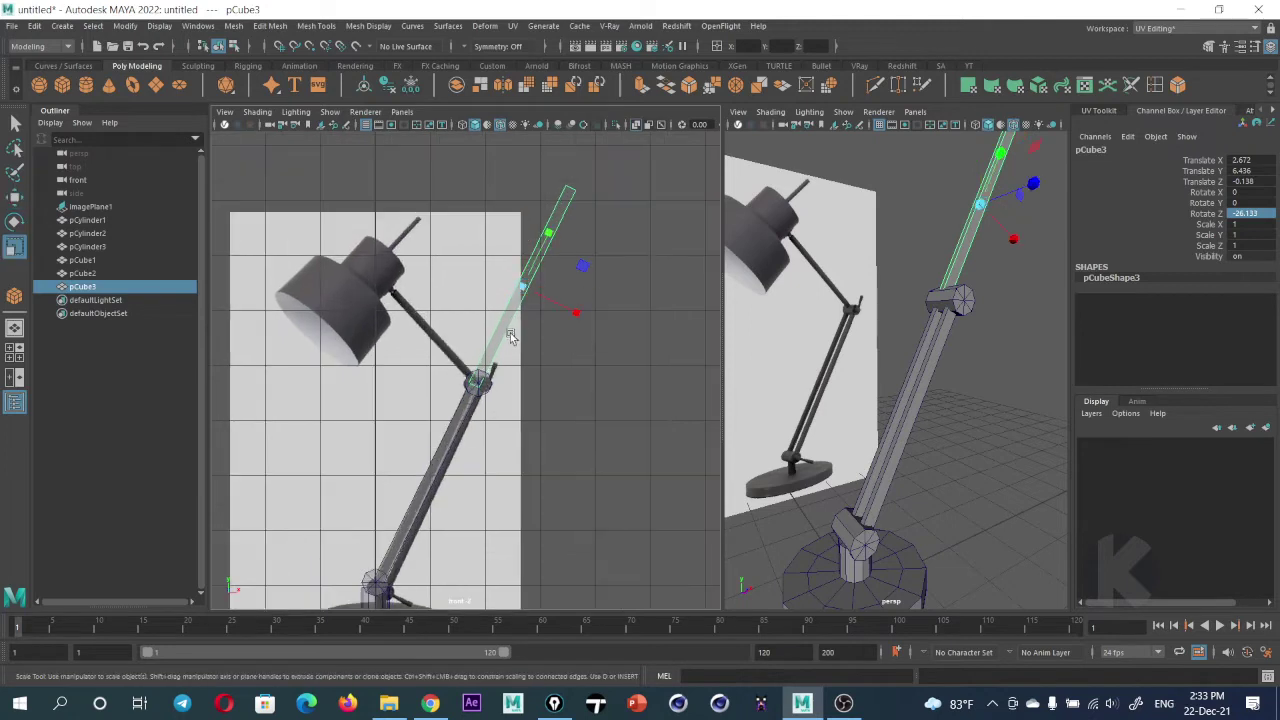
mouse_move(578, 260)
left_mouse_down()
mouse_move(380, 280)
mouse_move(391, 209)
left_mouse_up()
key("w")
Fine-tune the upper bar's position and angle onto the reference arm, about -42.7° Rotate Z
scroll(436, 295, "up", 2)
key("r")
key("e")
key("w")
middle_click_drag(391, 209, 397, 332, "alt")
key("r")
key("e")
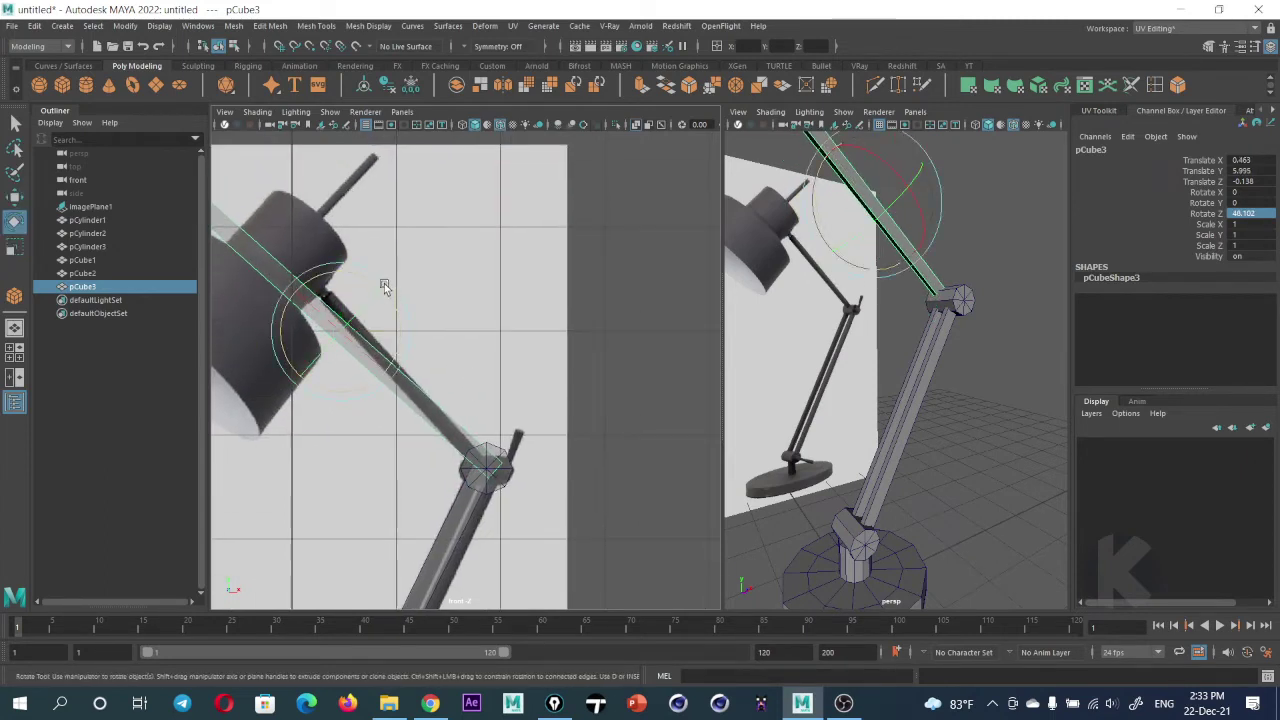
mouse_move(386, 285)
left_mouse_down()
mouse_move(370, 313)
mouse_move(404, 297)
left_mouse_up()
key("w")
key("e")
left_click_drag(404, 299, 403, 293)
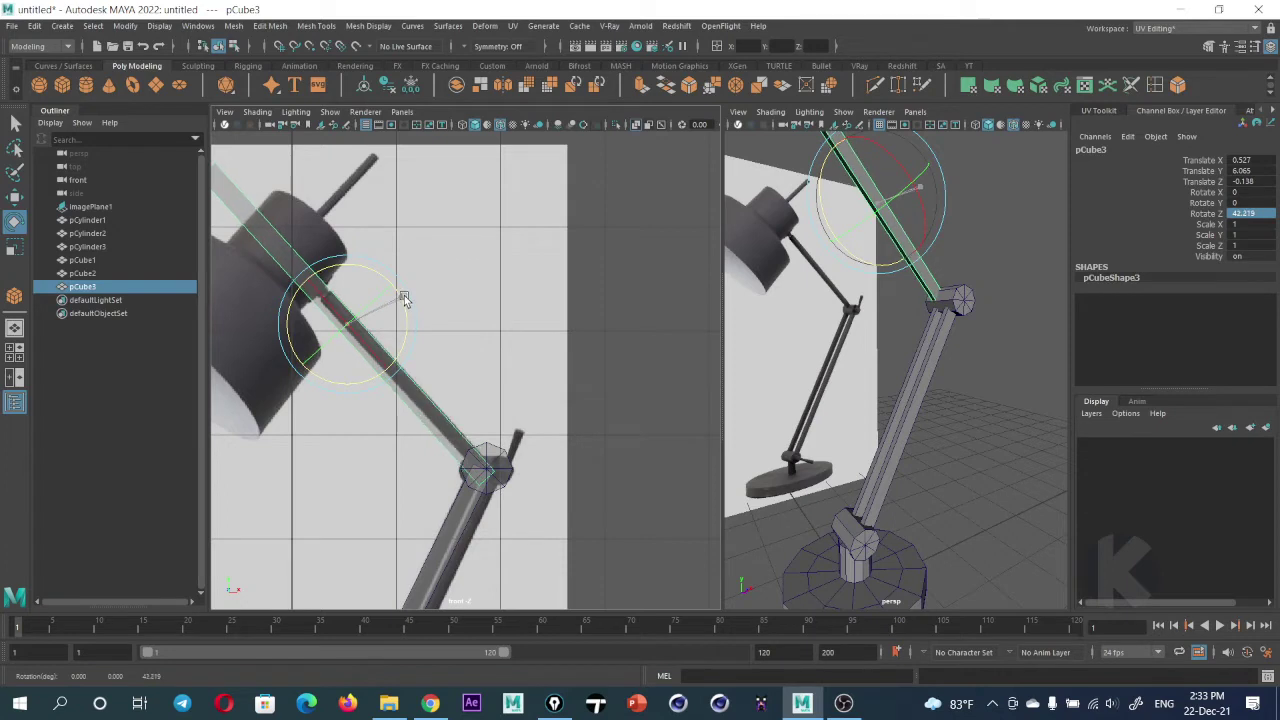
key("w")
scroll(407, 311, "down", 3)
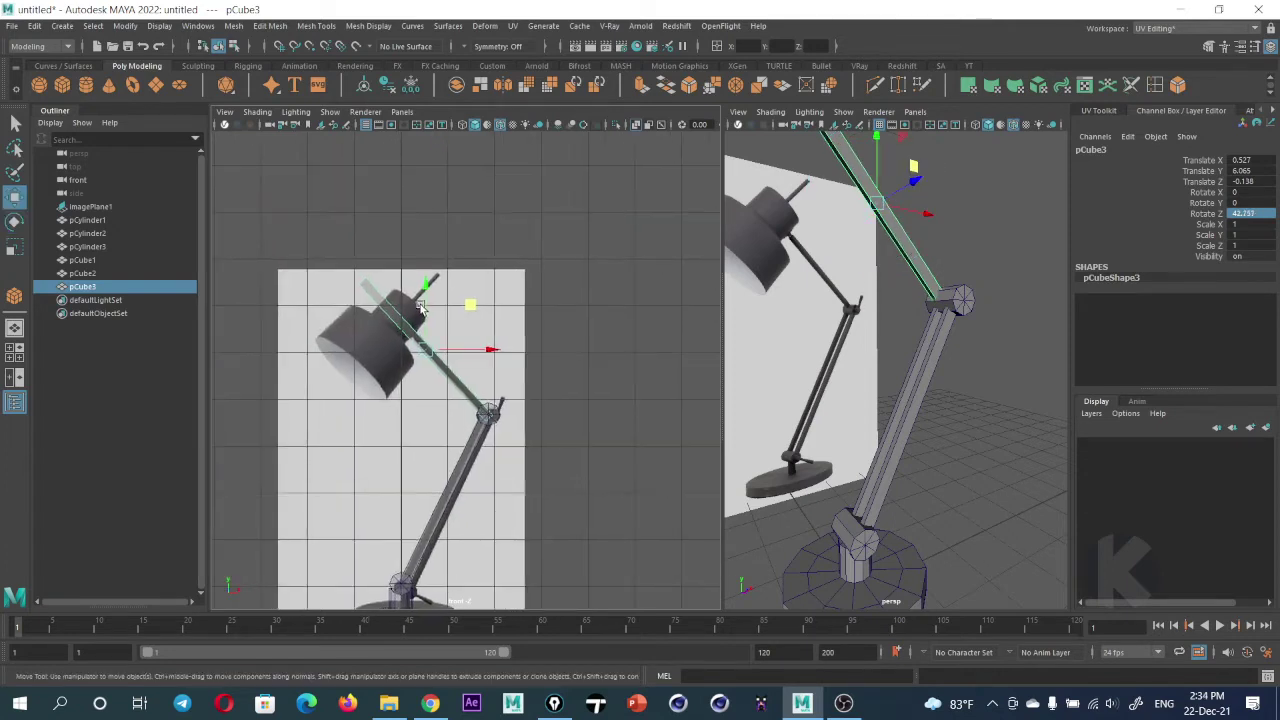
scroll(407, 311, "up", 2)
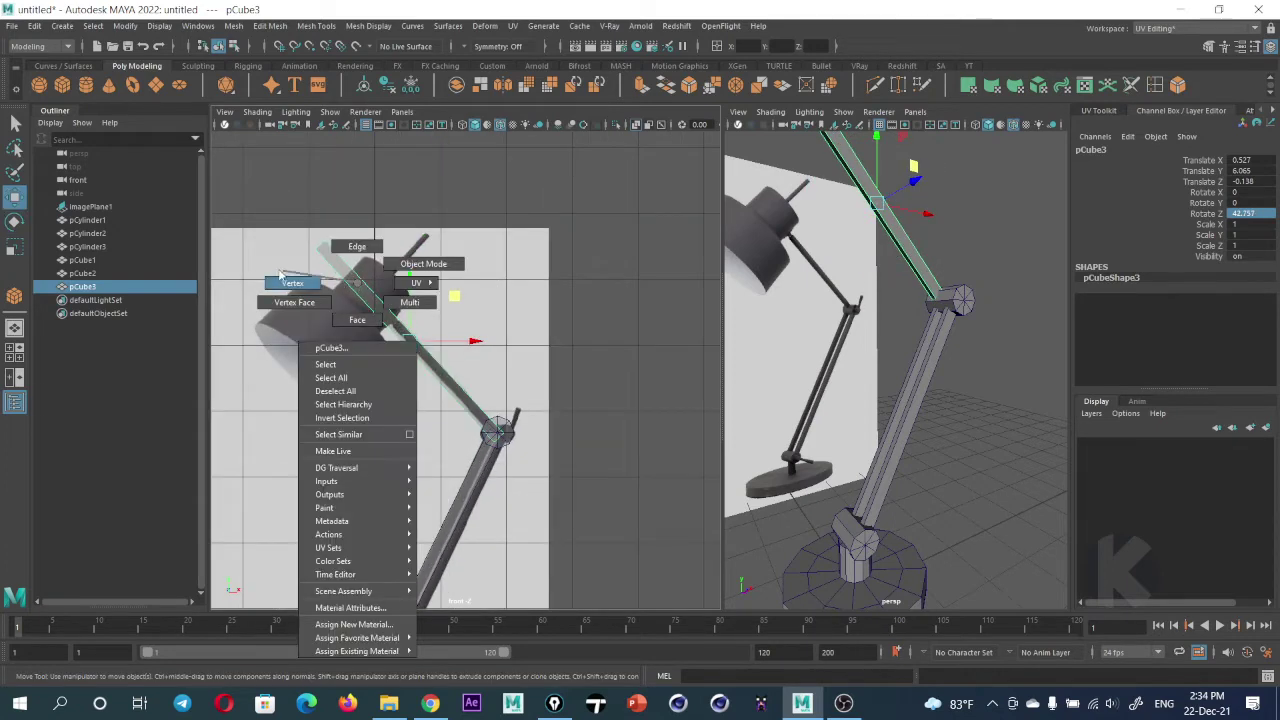
Move the upper bar's top-end vertices so the bar reaches the shade's neck
right_click_drag(355, 284, 300, 281)
left_click_drag(357, 223, 300, 265)
scroll(435, 405, "up", 2)
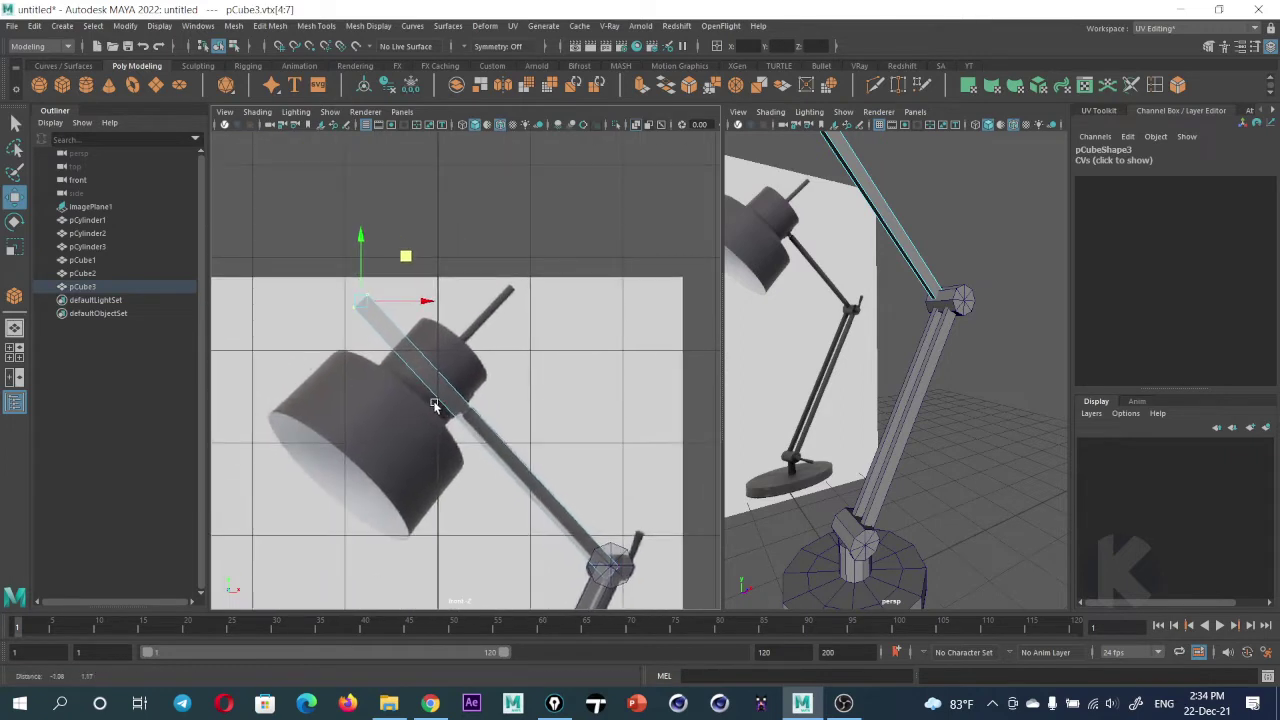
right_click(384, 326, "shift")
left_click(379, 322)
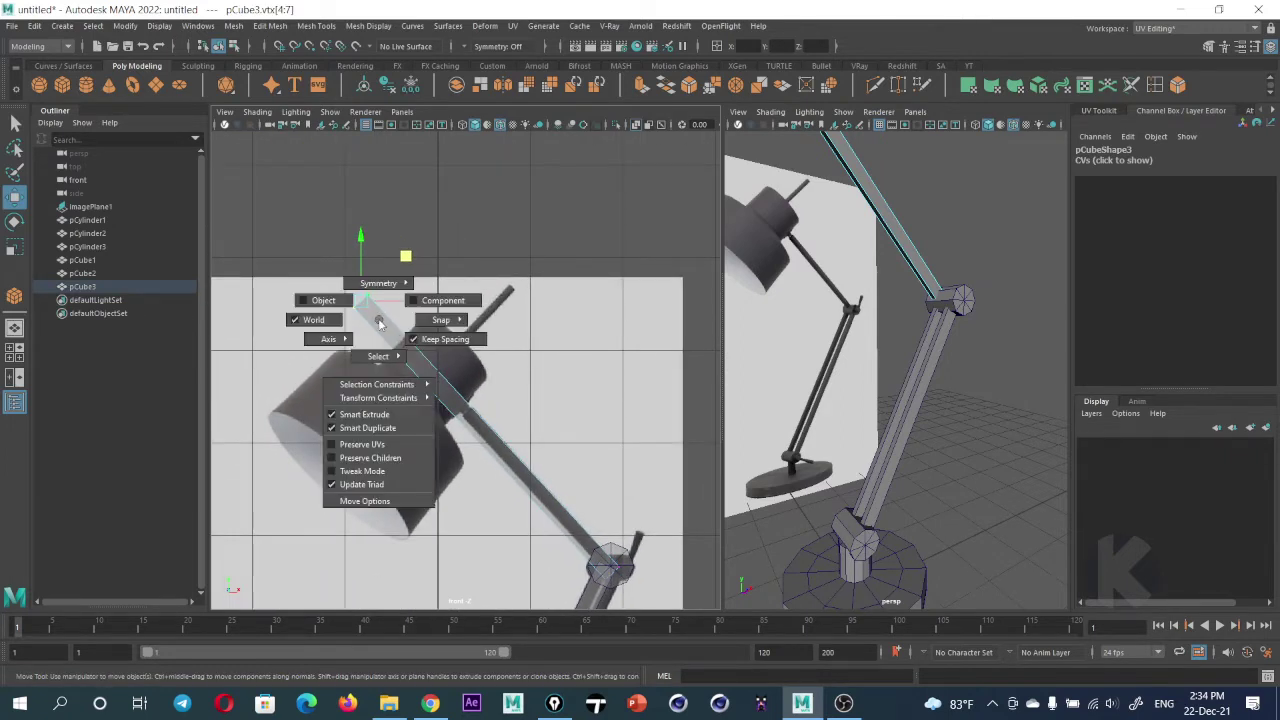
mouse_move(362, 318)
left_mouse_down()
mouse_move(310, 300)
mouse_move(419, 385)
left_mouse_up()
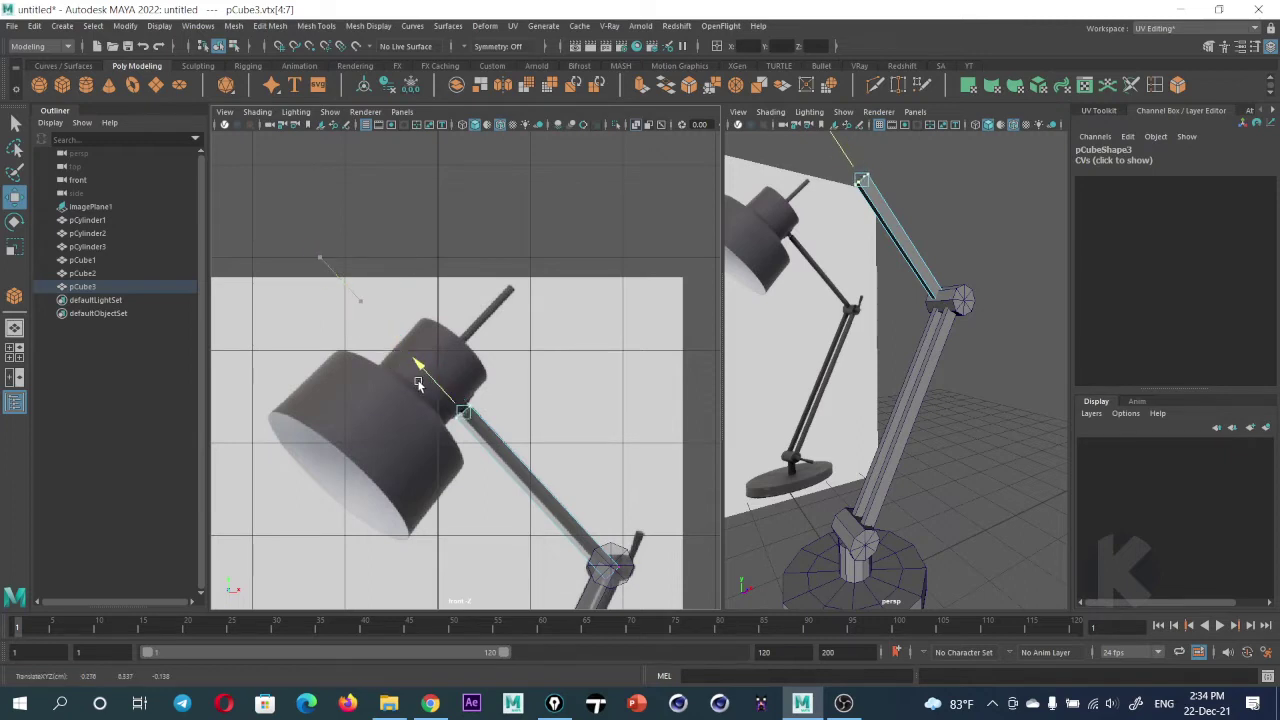
mouse_move(538, 451)
middle_mouse_down("alt")
mouse_move(498, 239)
mouse_move(432, 230)
middle_mouse_up("alt")
left_click_drag(937, 420, 930, 425, "alt")
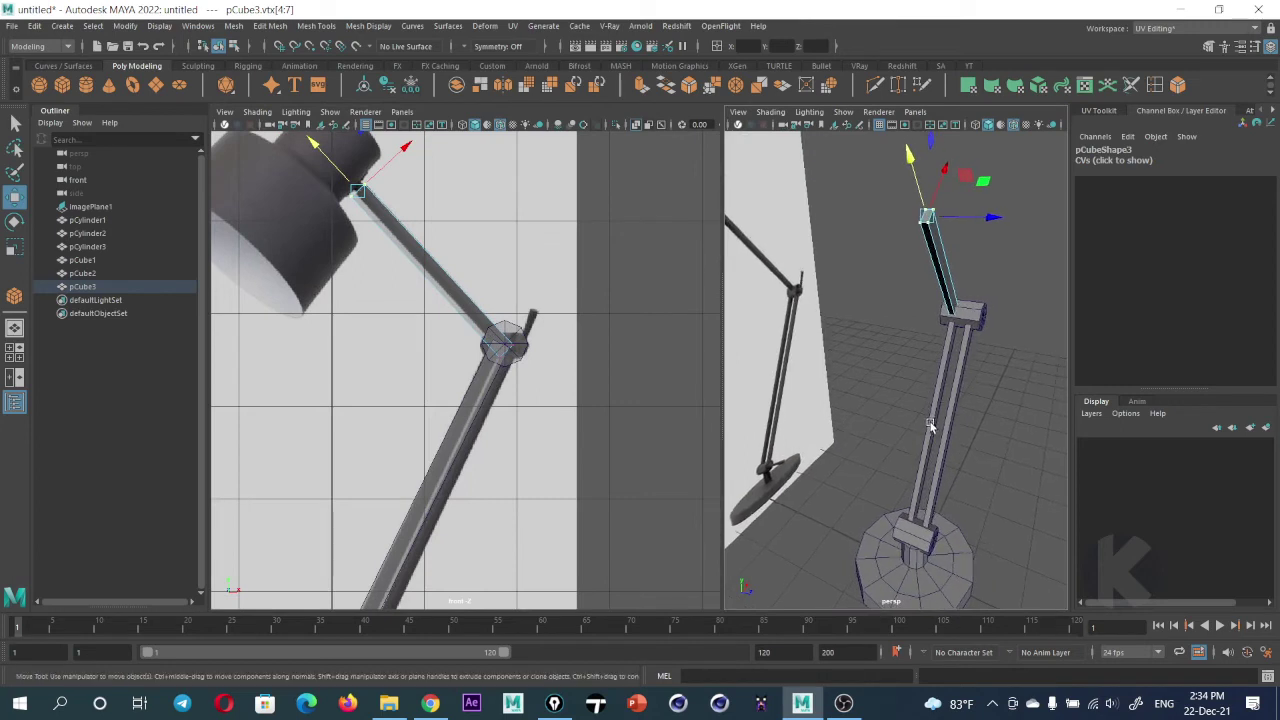
Return the upper bar to object mode and scale it slightly thicker
right_click_drag(948, 262, 945, 215)
left_click(955, 270)
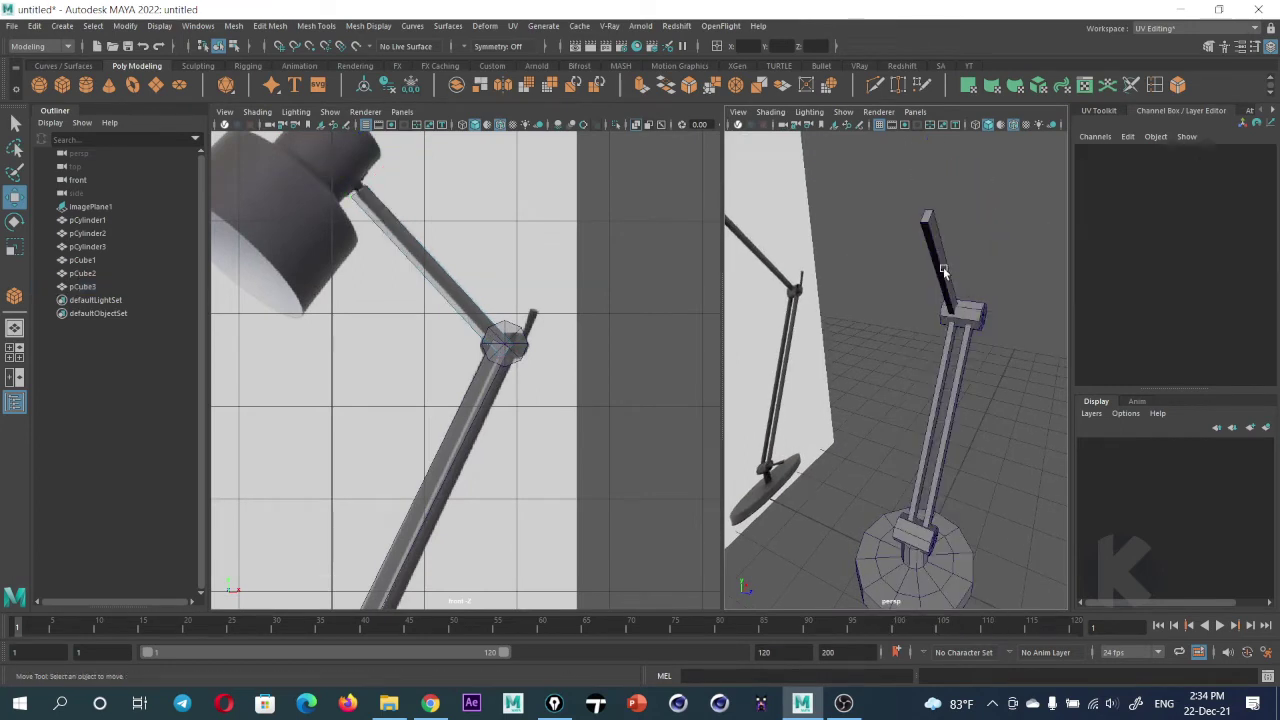
left_click(948, 300)
mouse_move(965, 350)
left_mouse_down("alt")
mouse_move(1003, 373)
mouse_move(1025, 347)
left_mouse_up("alt")
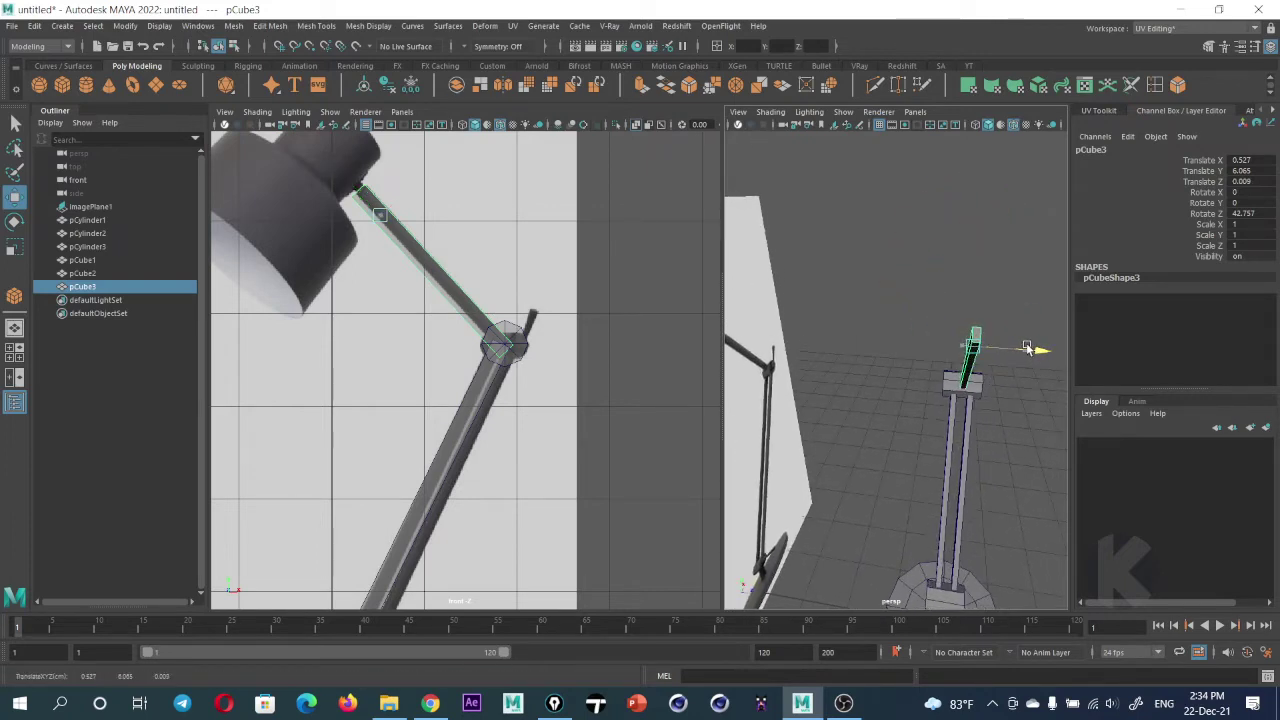
key("r")
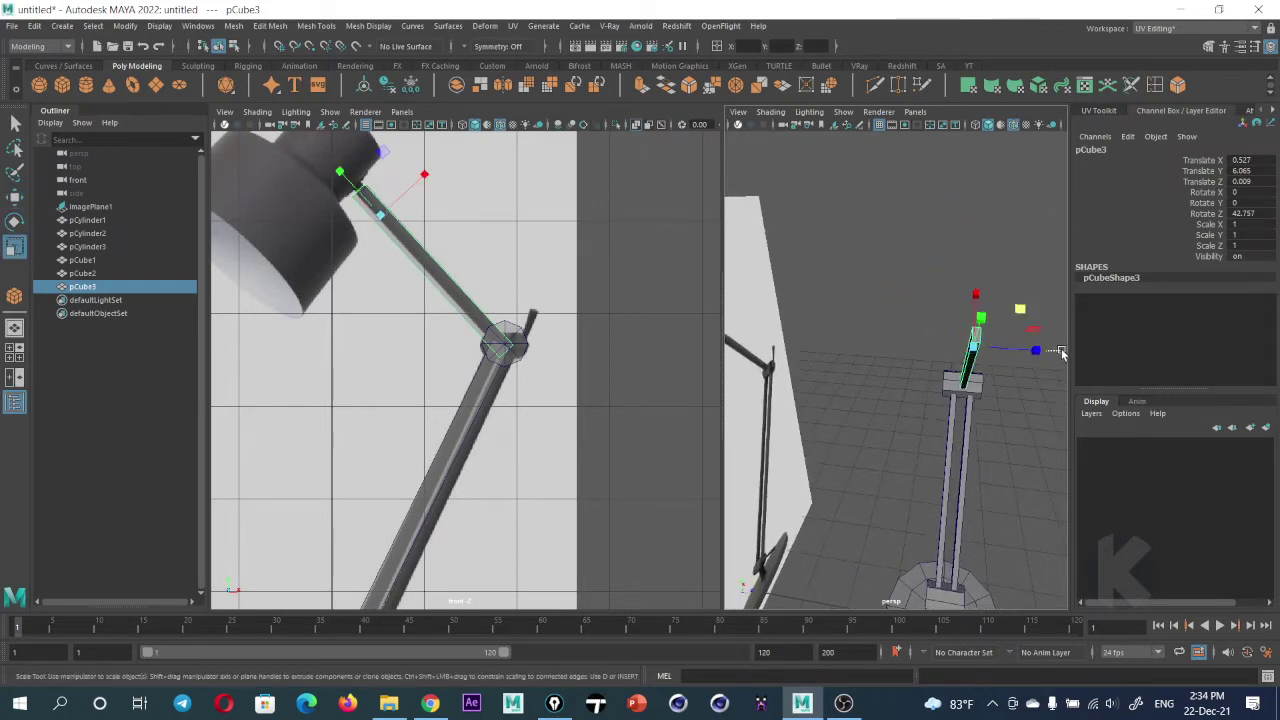
left_click(1045, 356)
mouse_move(1000, 358)
left_mouse_down("alt")
mouse_move(920, 363)
mouse_move(930, 356)
left_mouse_up("alt")
left_click(843, 345)
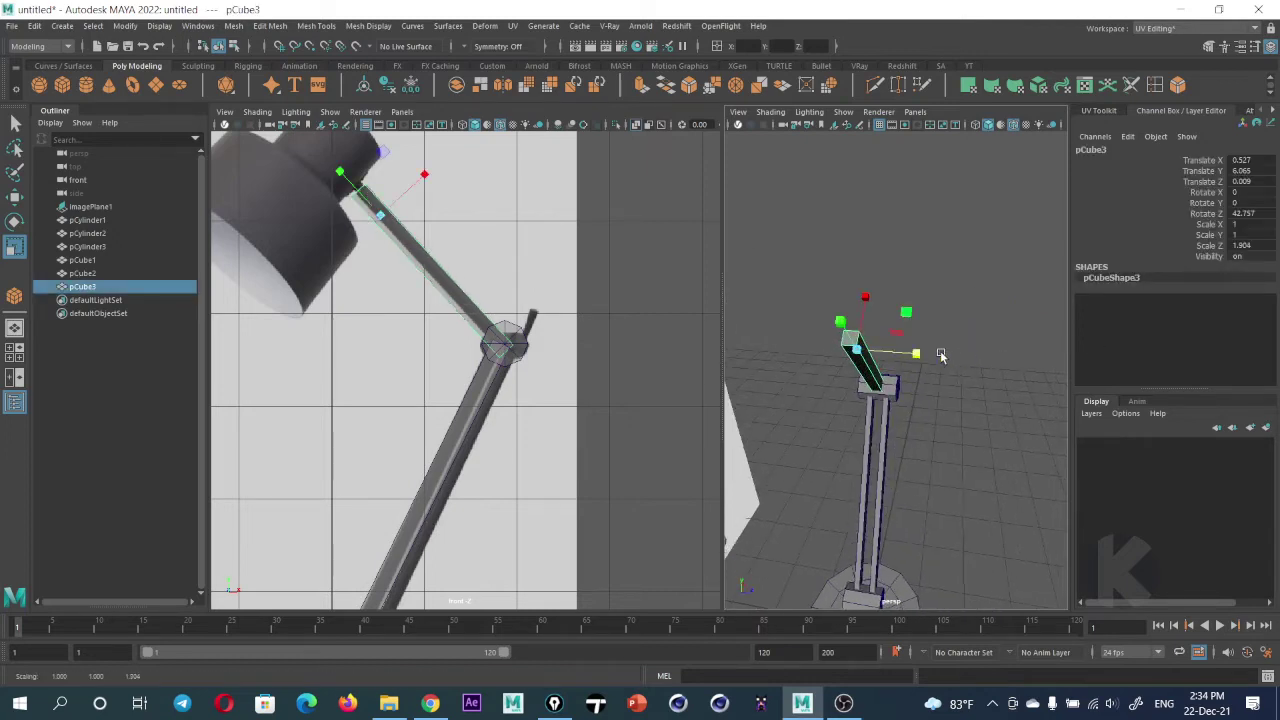
left_click(930, 300)
key("w")
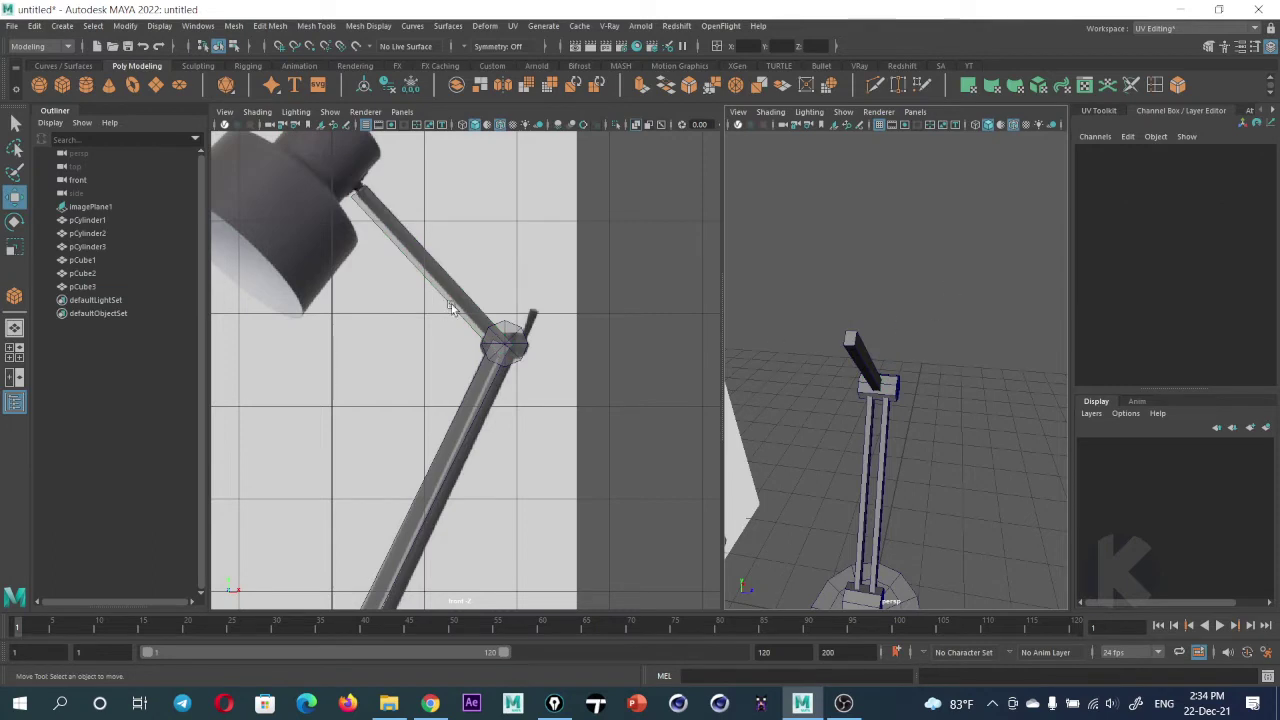
Orbit and pan the views to review the whole lamp from base to shade
mouse_move(822, 336)
left_mouse_down("alt")
mouse_move(823, 377)
mouse_move(883, 404)
mouse_move(868, 358)
left_mouse_up("alt")
scroll(883, 404, "down", 5)
scroll(427, 335, "up", 3)
scroll(427, 335, "down", 4)
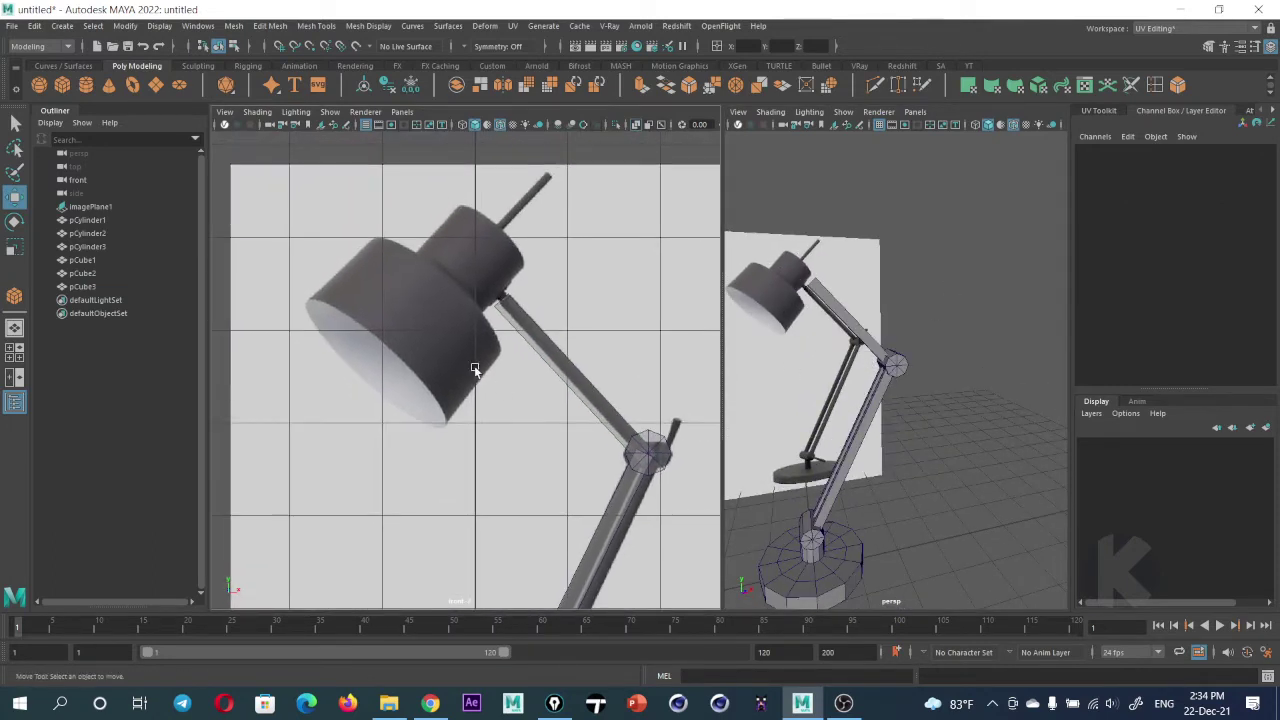
middle_click_drag(388, 298, 376, 308, "alt")
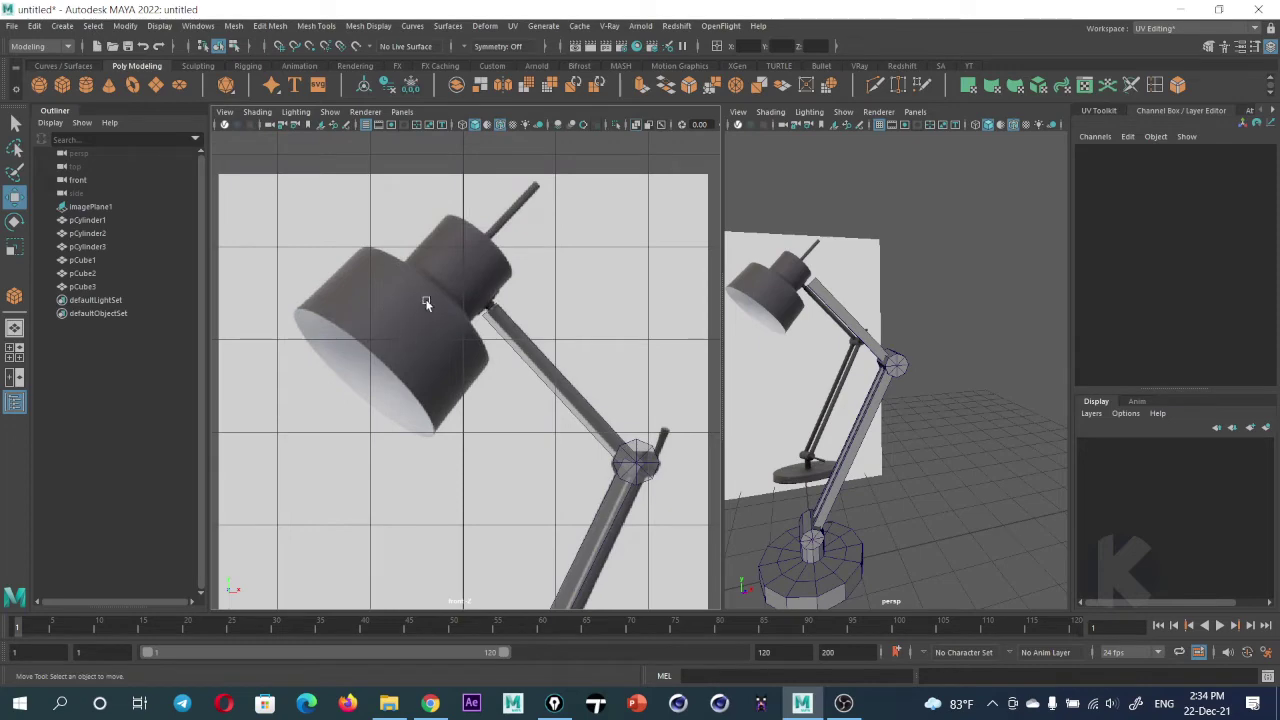
scroll(426, 304, "down", 4)
scroll(410, 342, "up", 2)
mouse_move(850, 420)
left_mouse_down("alt")
mouse_move(934, 393)
mouse_move(1000, 406)
mouse_move(811, 395)
mouse_move(874, 293)
mouse_move(775, 409)
left_mouse_up("alt")
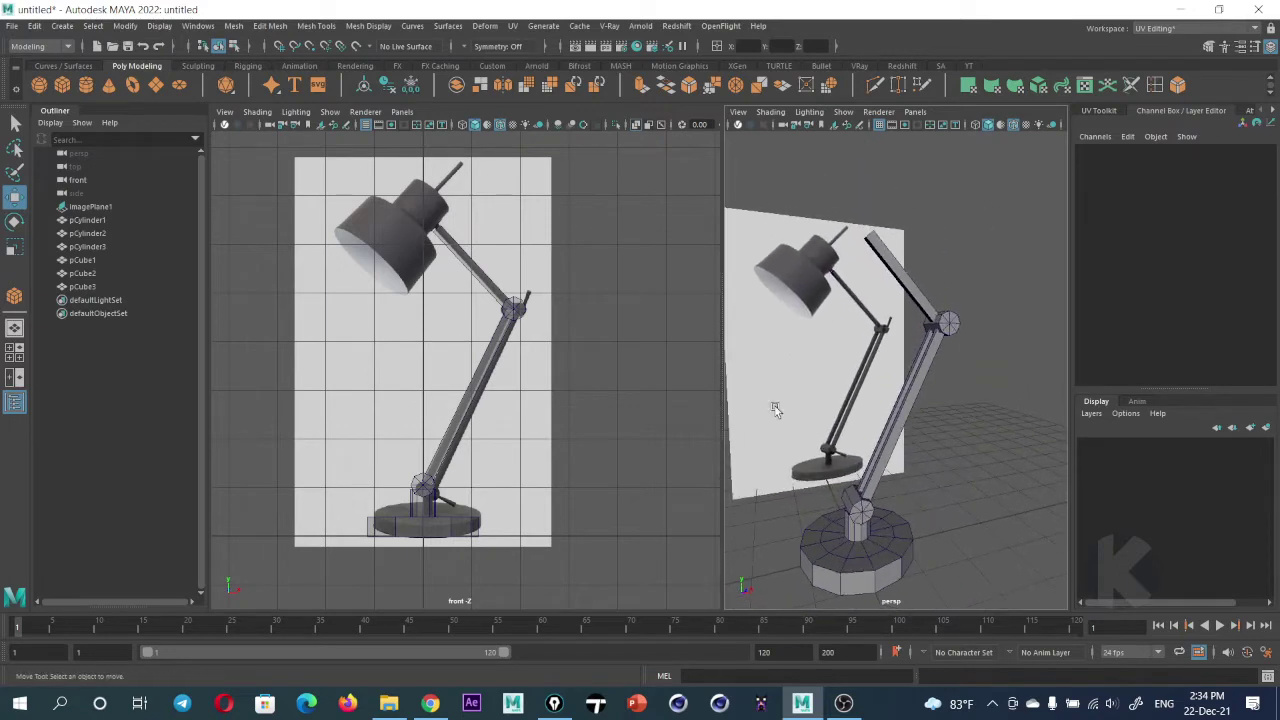
middle_click_drag(339, 259, 343, 320, "alt")
Draw a polygon cylinder over the lamp shade with 8 axis subdivisions and 2 cap subdivisions
left_click(85, 84)
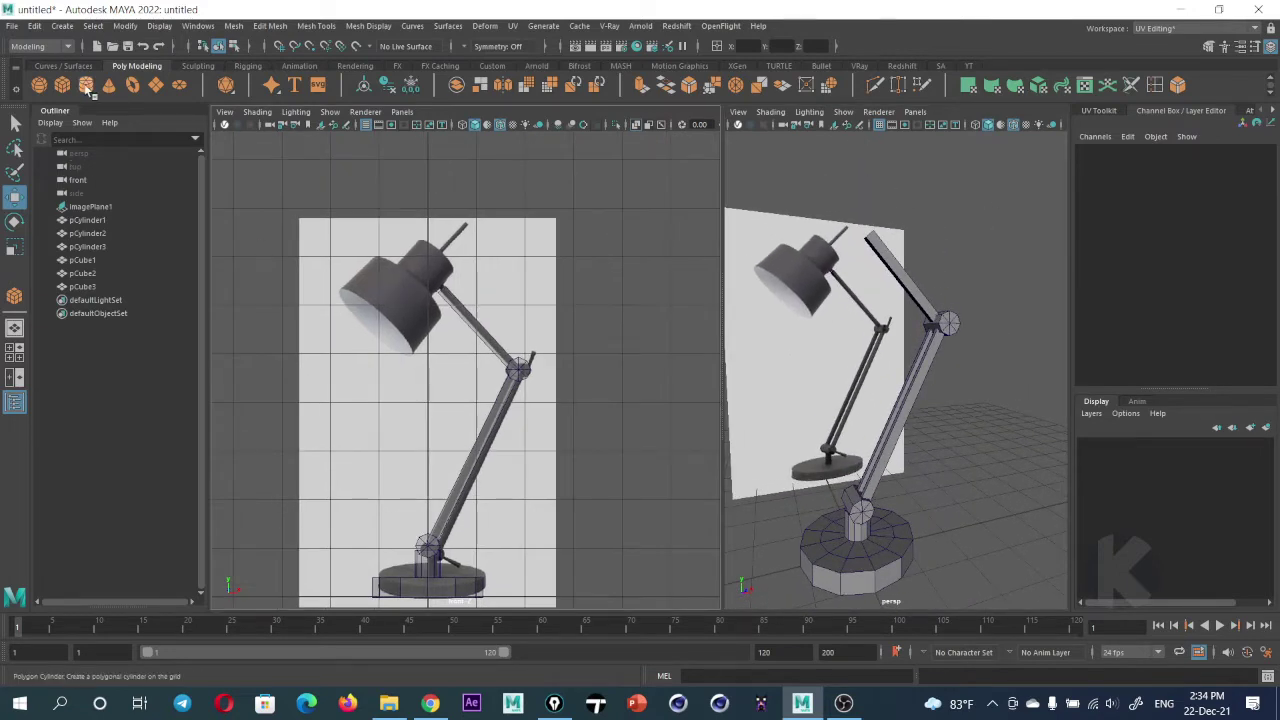
mouse_move(380, 292)
left_mouse_down()
mouse_move(427, 346)
mouse_move(420, 222)
left_mouse_up()
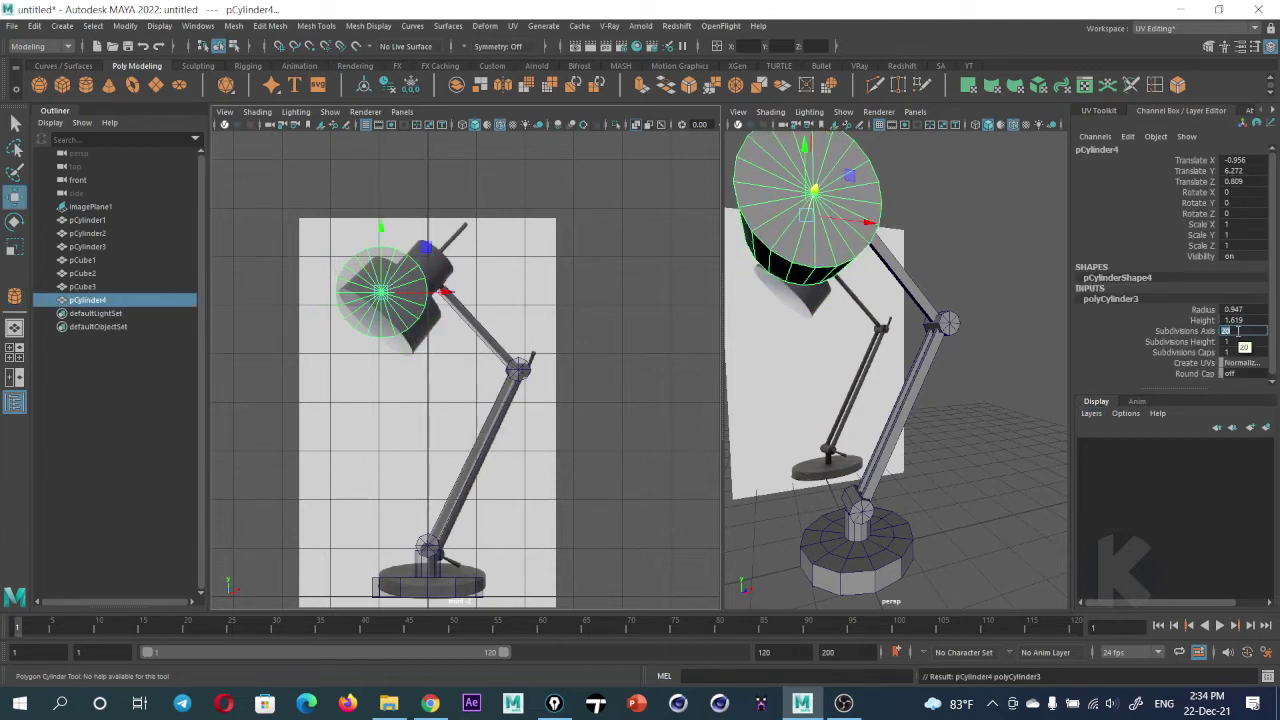
type("8")
key("Return")
middle_click_drag(474, 367, 465, 390, "alt")
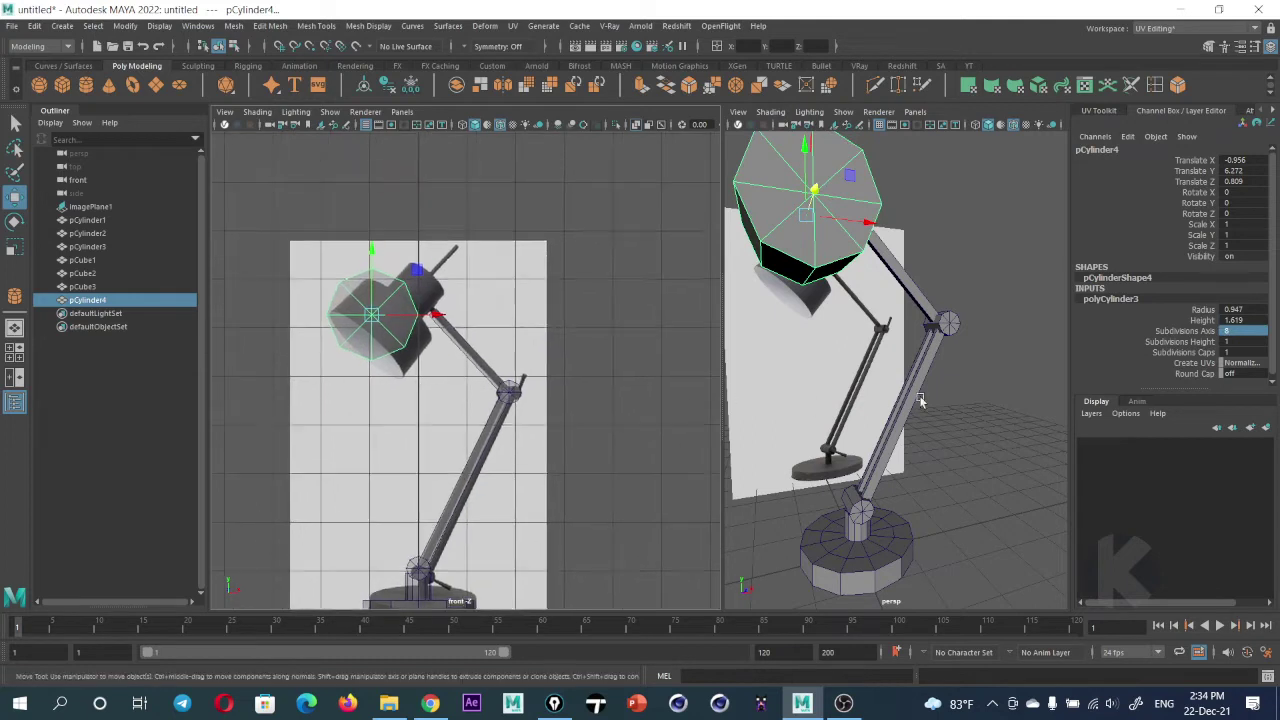
double_click(1226, 352)
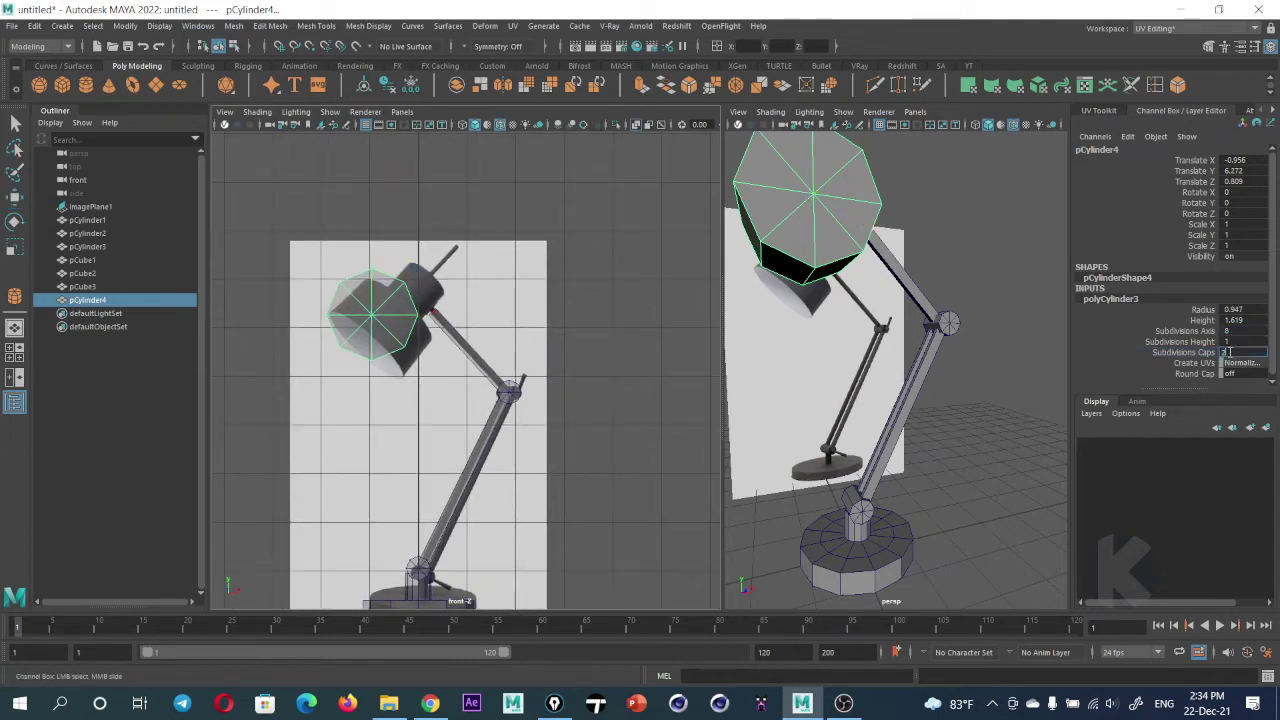
key("Return")
Rotate the cylinder 90 degrees in Y and tilt it to the shade's angle
middle_click_drag(459, 343, 480, 372, "alt")
key("e")
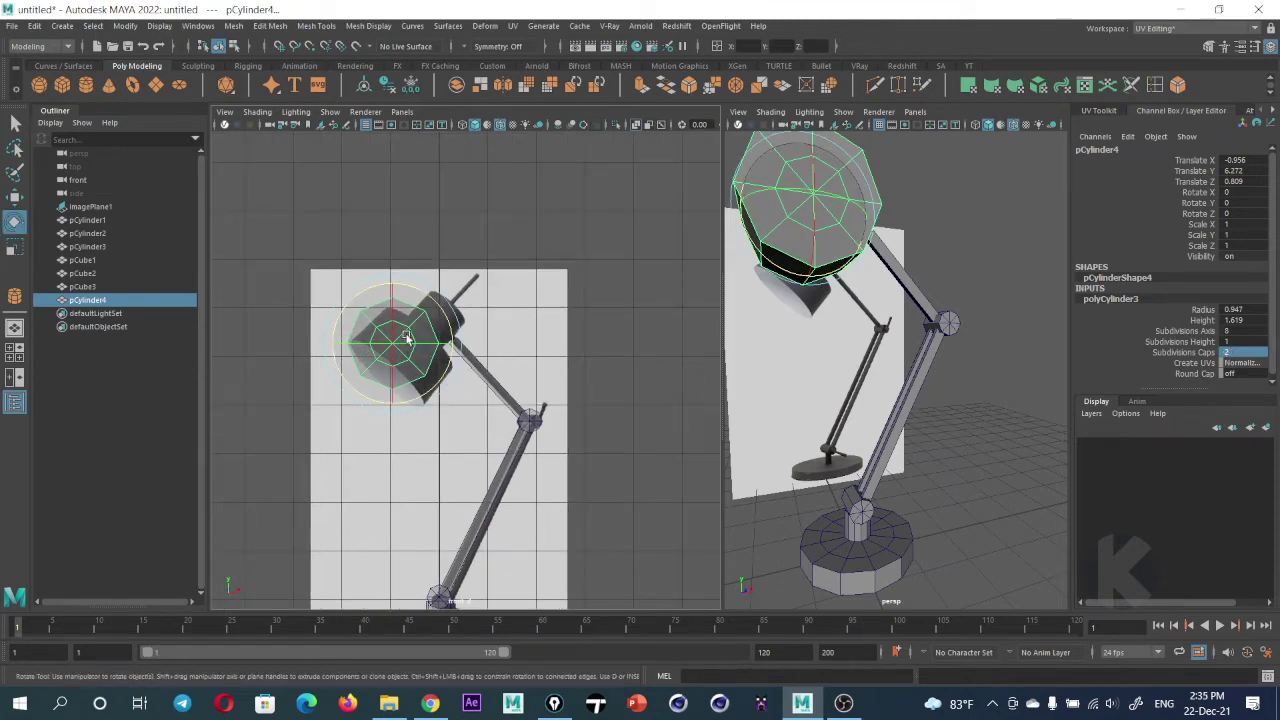
left_click(410, 334)
left_click(386, 345)
left_click_drag(383, 348, 692, 342)
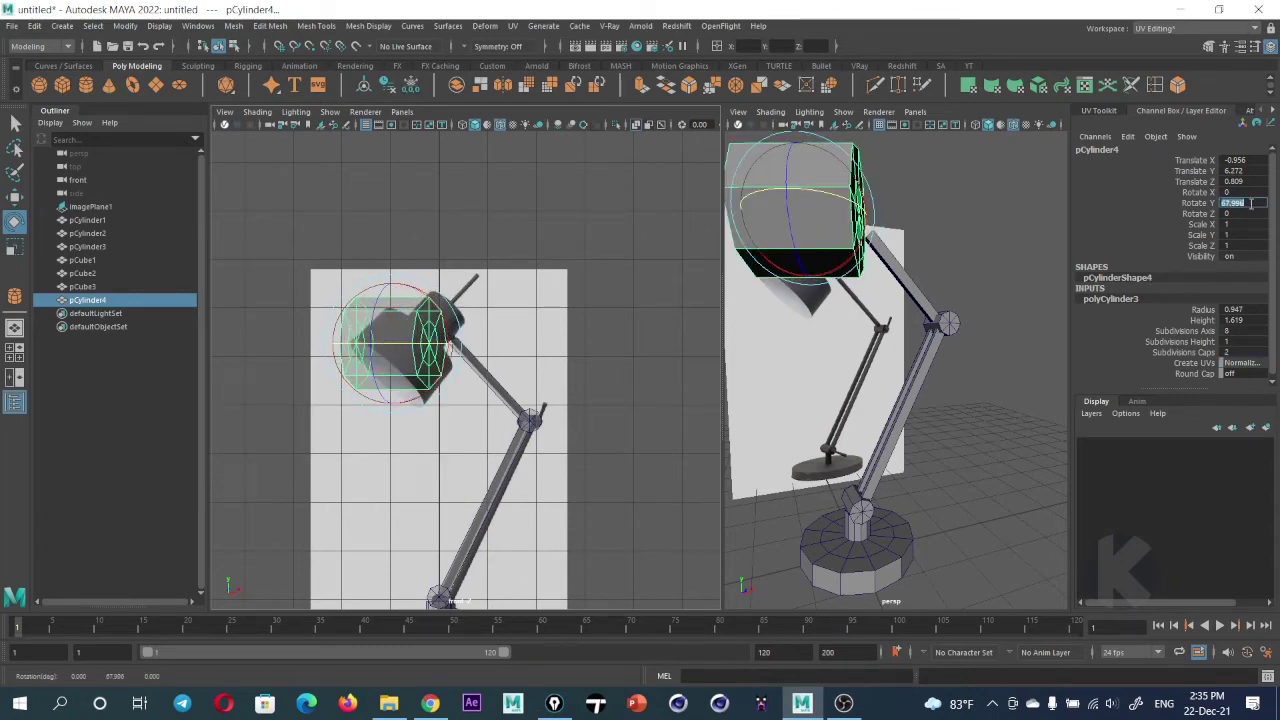
type("0")
key("Return")
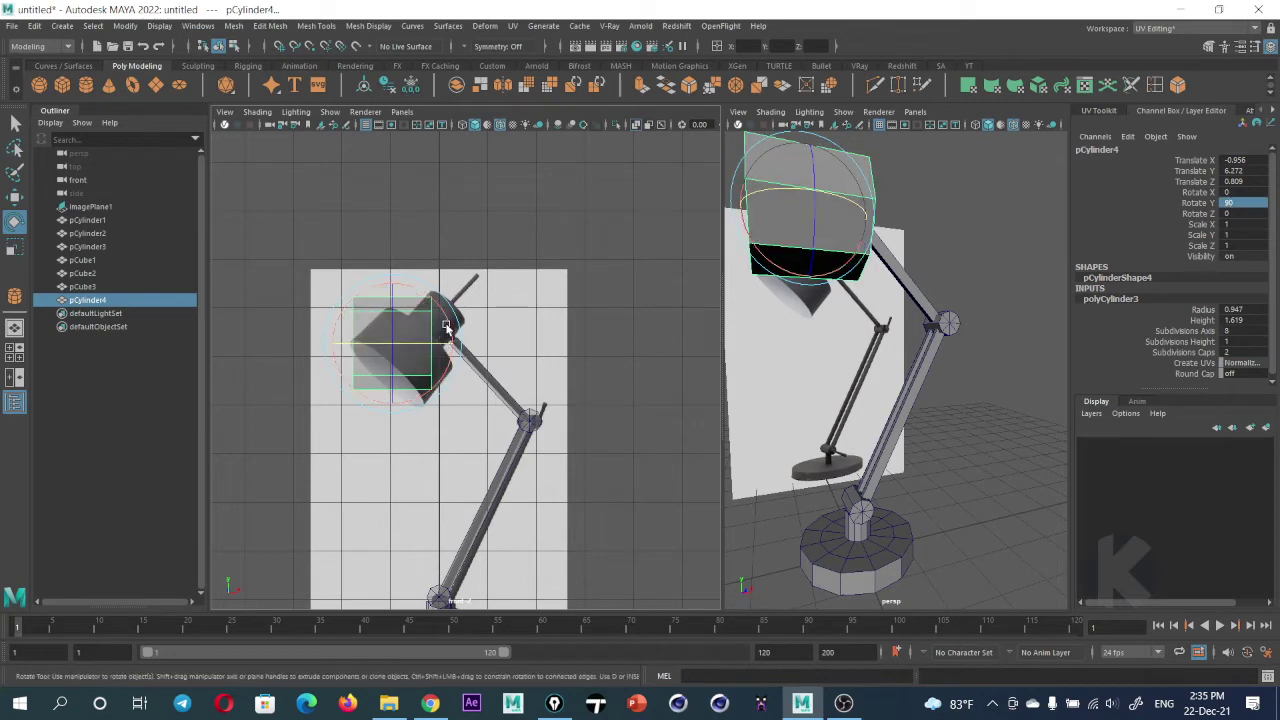
left_click_drag(449, 347, 426, 268)
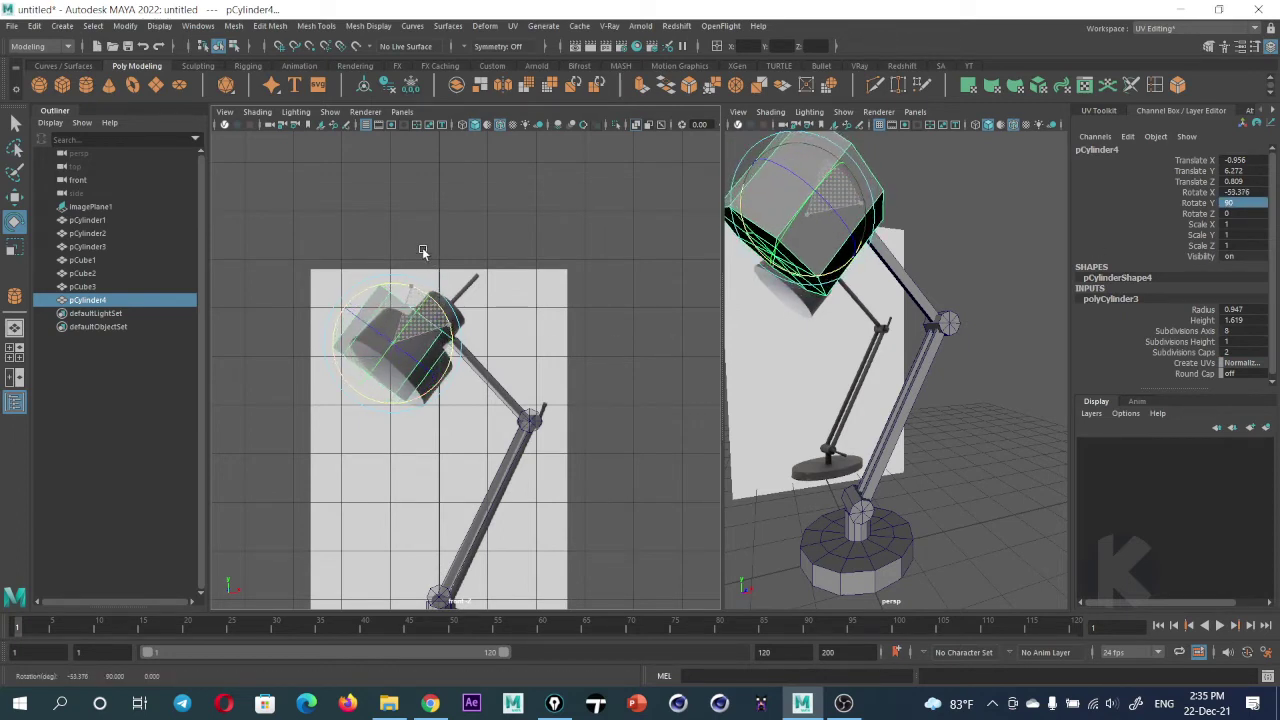
Move the cylinder down onto the shade, line it up with the lamp, and shorten it in Z
key("w")
left_click_drag(403, 334, 401, 356)
left_click_drag(914, 360, 903, 286, "alt")
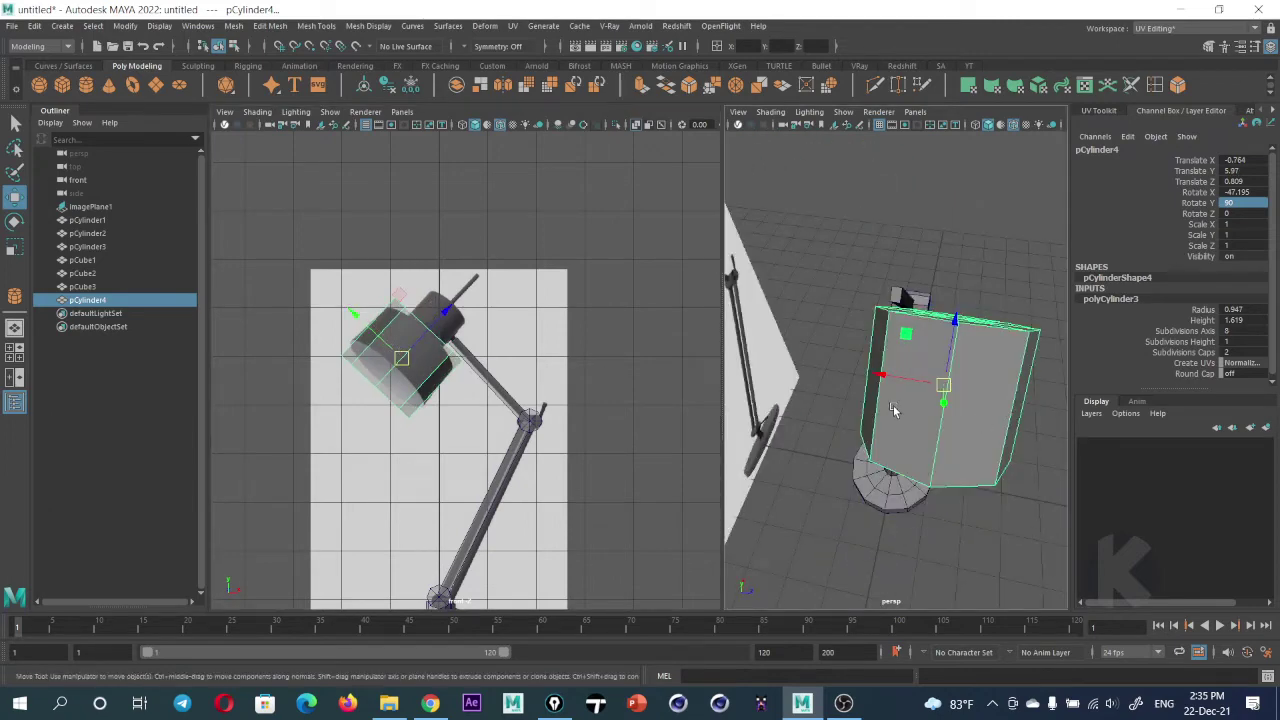
left_click_drag(878, 374, 810, 364)
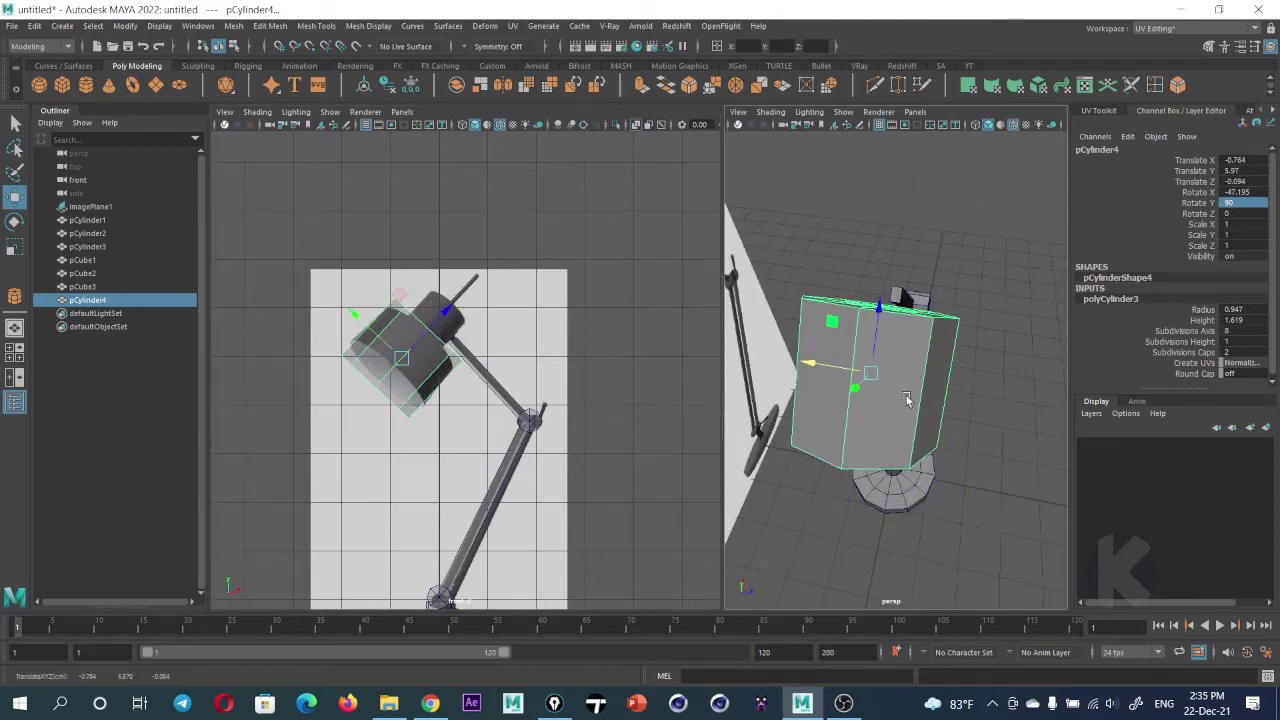
scroll(449, 361, "up", 1)
scroll(467, 400, "up", 1)
scroll(405, 411, "up", 2)
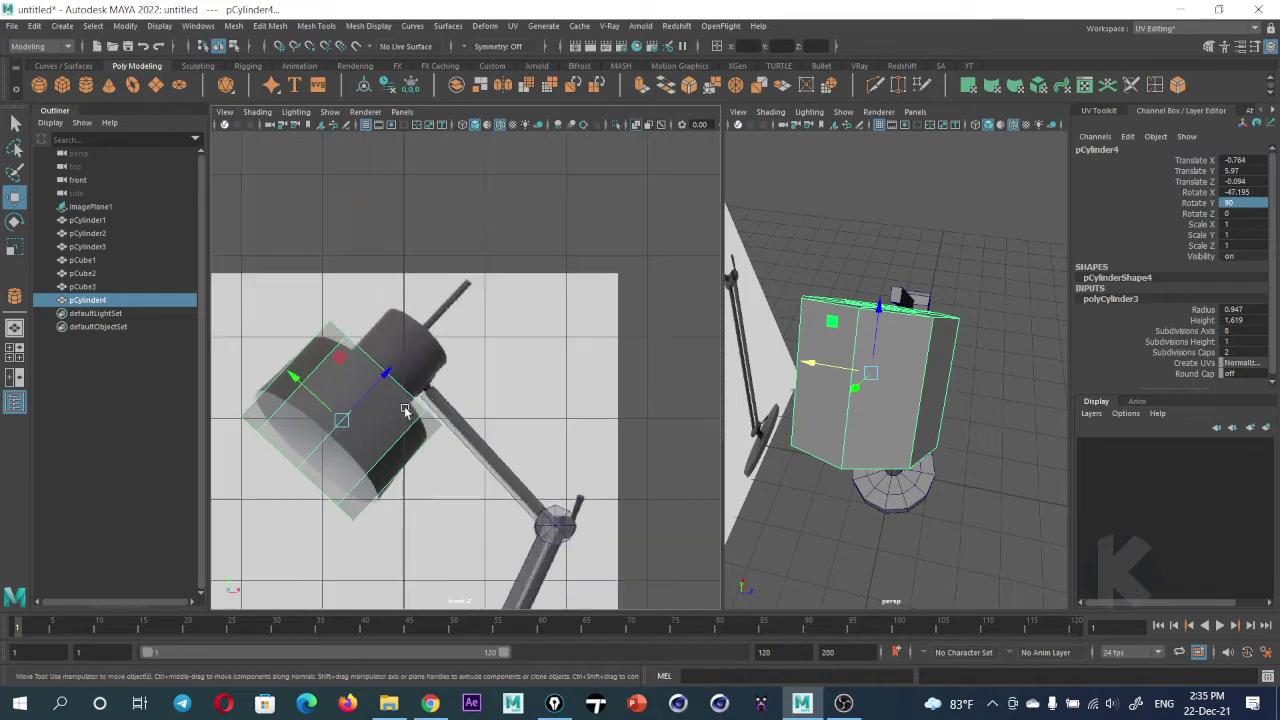
key("r")
mouse_move(385, 376)
left_mouse_down()
mouse_move(355, 388)
mouse_move(397, 362)
left_mouse_up()
key("w")
Set the cylinder's radius to 0.6 and height to 1.5
mouse_move(860, 380)
left_mouse_down("alt")
mouse_move(881, 394)
mouse_move(806, 353)
mouse_move(805, 329)
mouse_move(825, 378)
mouse_move(758, 371)
mouse_move(797, 375)
left_mouse_up("alt")
scroll(797, 375, "up", 3)
scroll(834, 357, "up", 2)
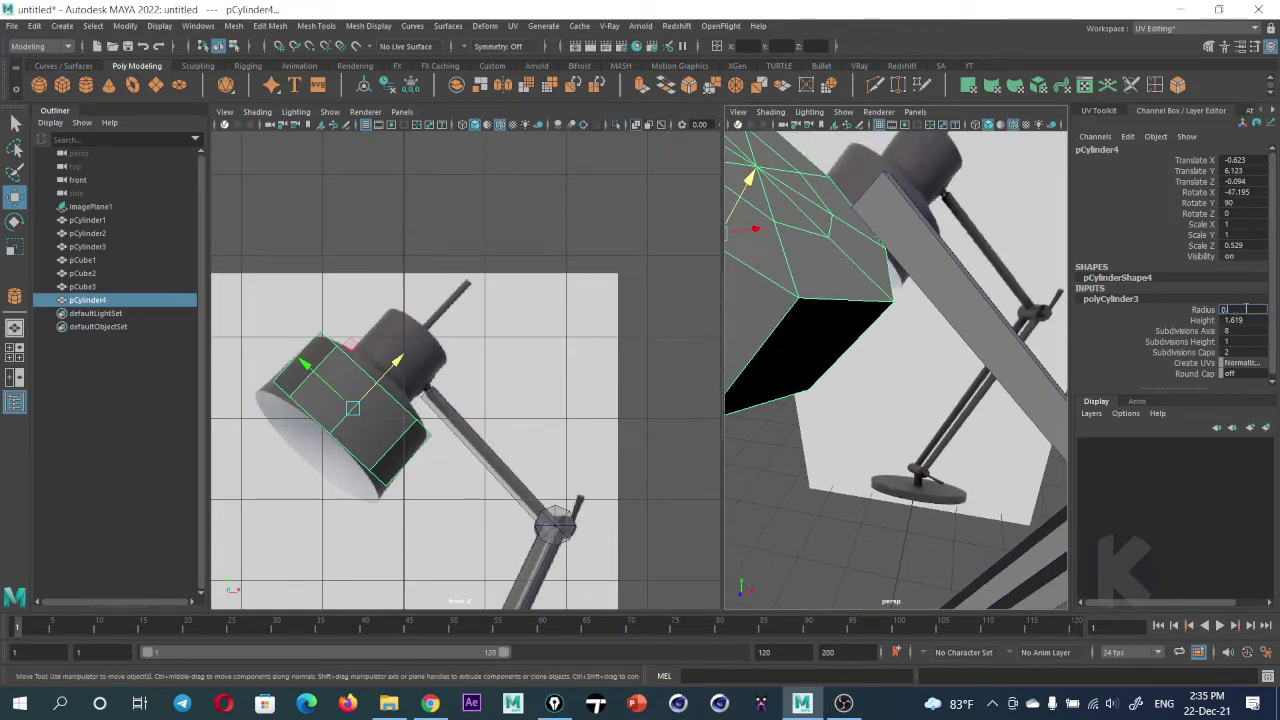
type(".6")
key("Return")
left_click(1240, 321)
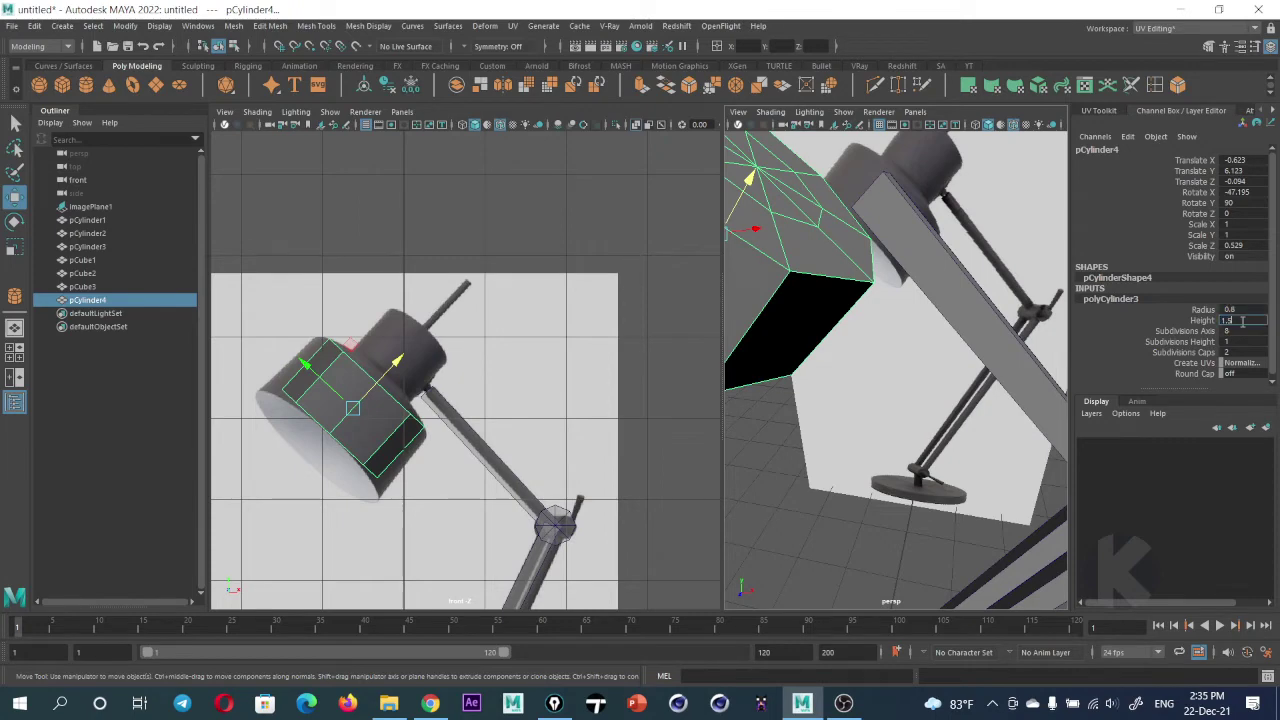
key("Return")
mouse_move(900, 380)
left_mouse_down("alt")
mouse_move(953, 323)
mouse_move(815, 371)
mouse_move(884, 311)
mouse_move(817, 352)
mouse_move(851, 308)
left_mouse_up("alt")
Select the cylinder's ring of cap edges for uniform scaling
right_click(851, 308)
left_click(857, 296)
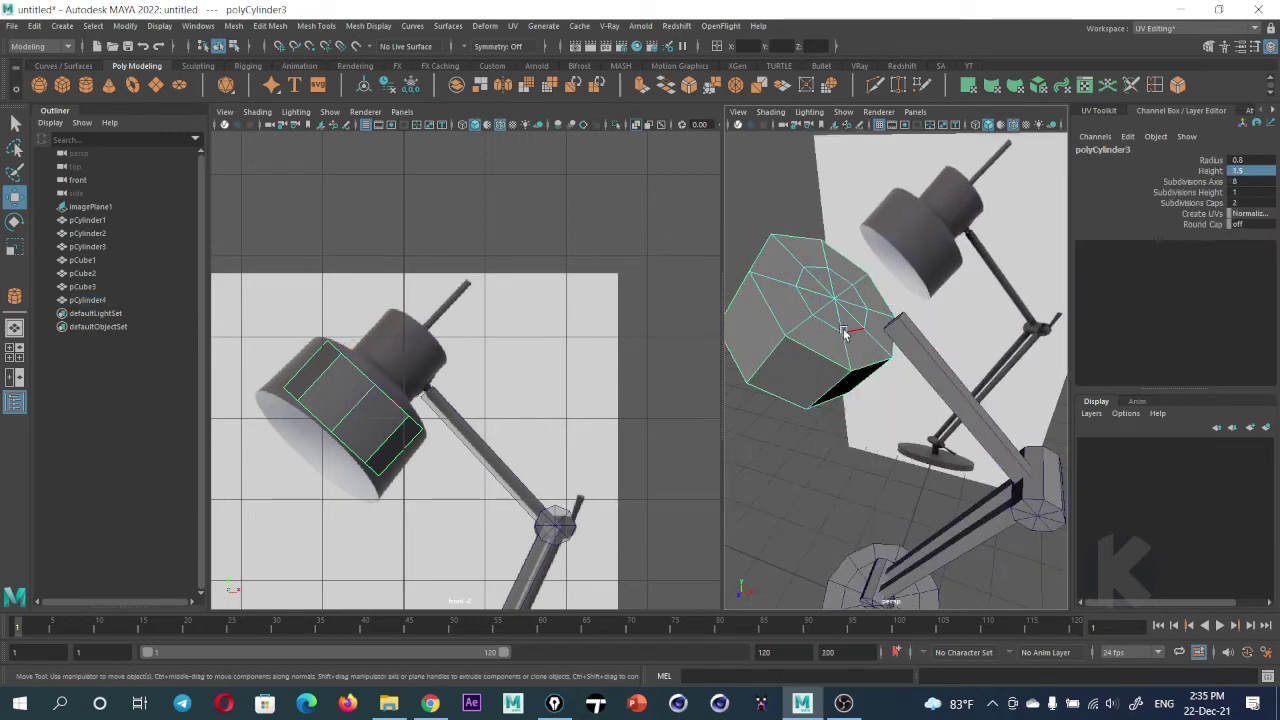
double_click(850, 334)
key("r")
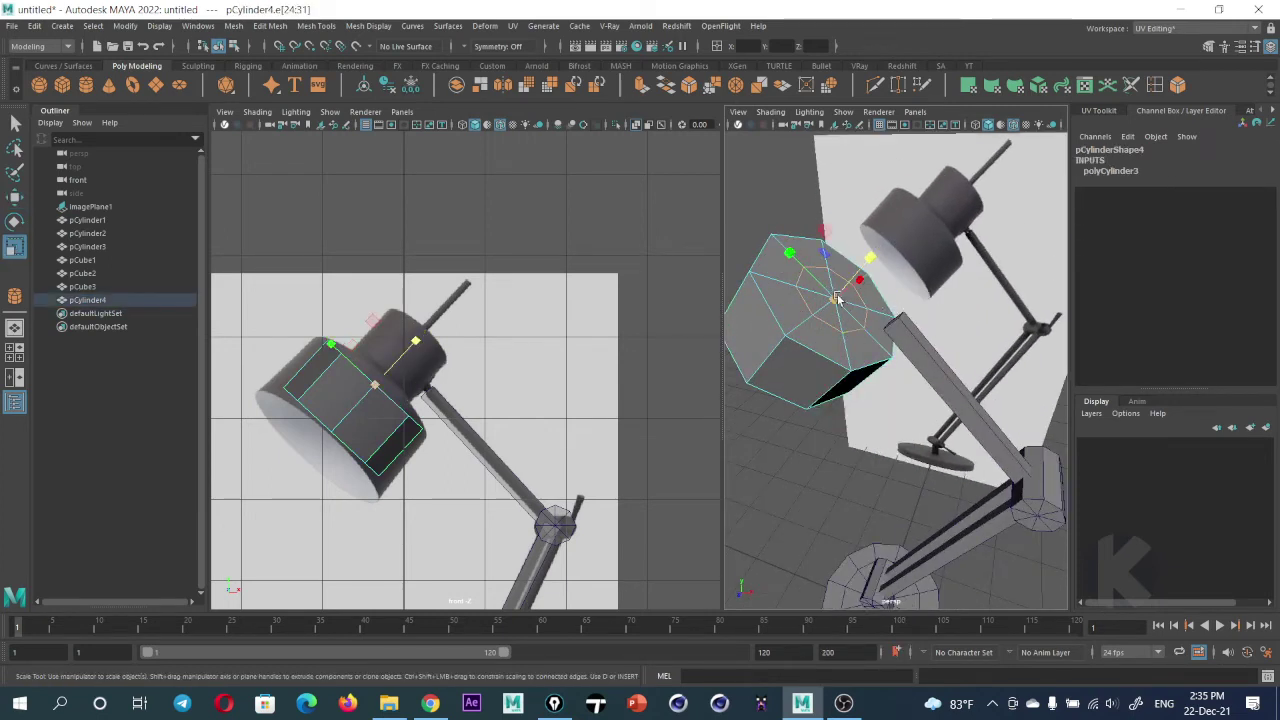
left_click(820, 253)
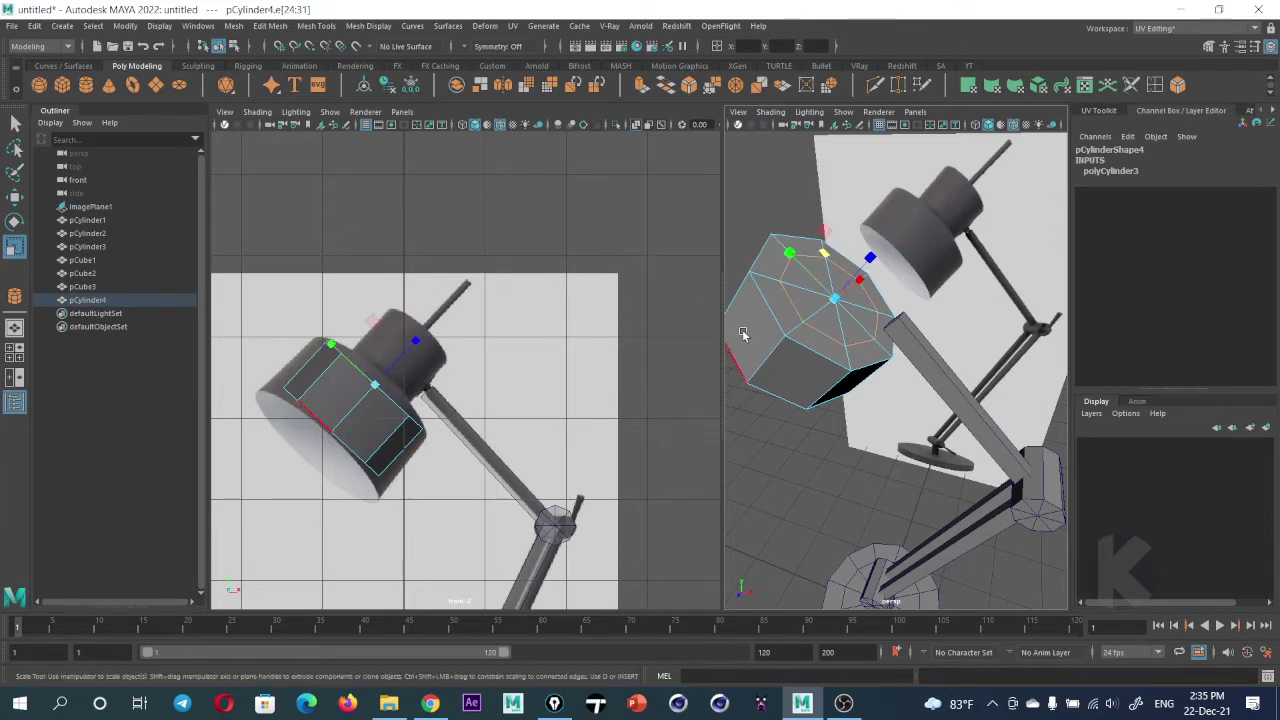
Select the top faces of the lamp head and extrude them outward
right_click_drag(818, 296, 812, 322)
left_click(808, 300)
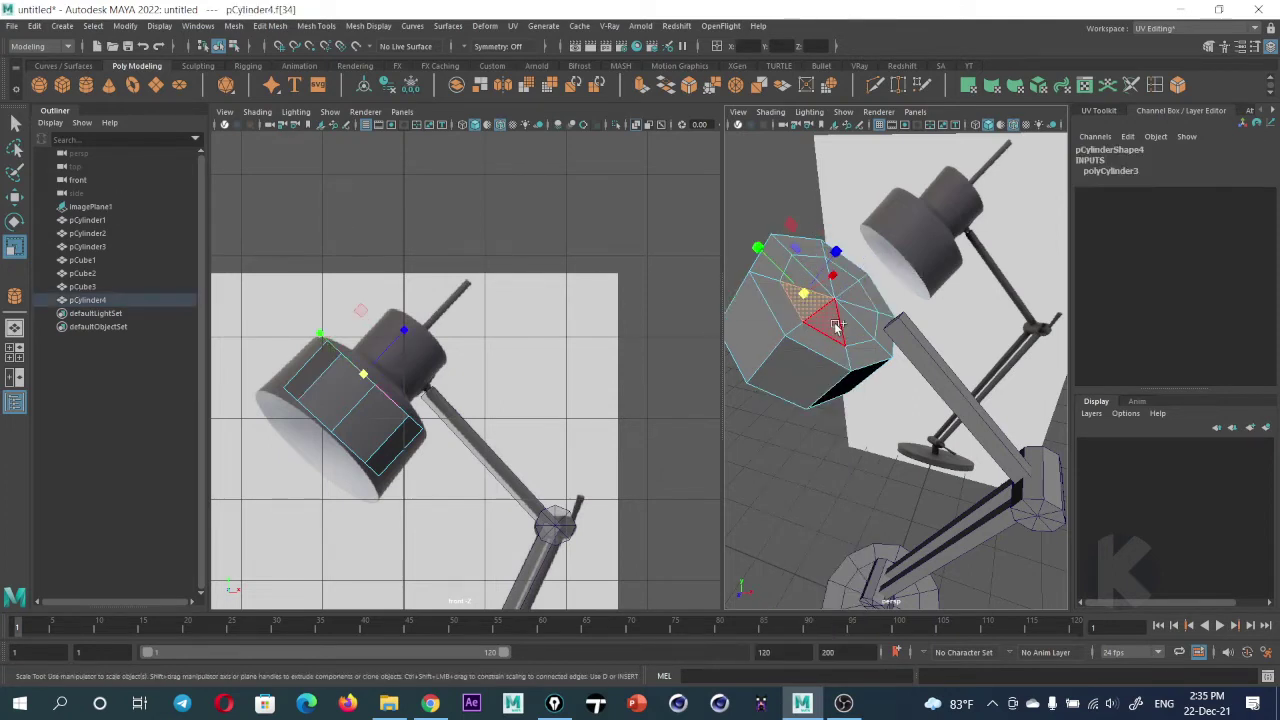
left_click(830, 315, "shift")
left_click(860, 326, "shift")
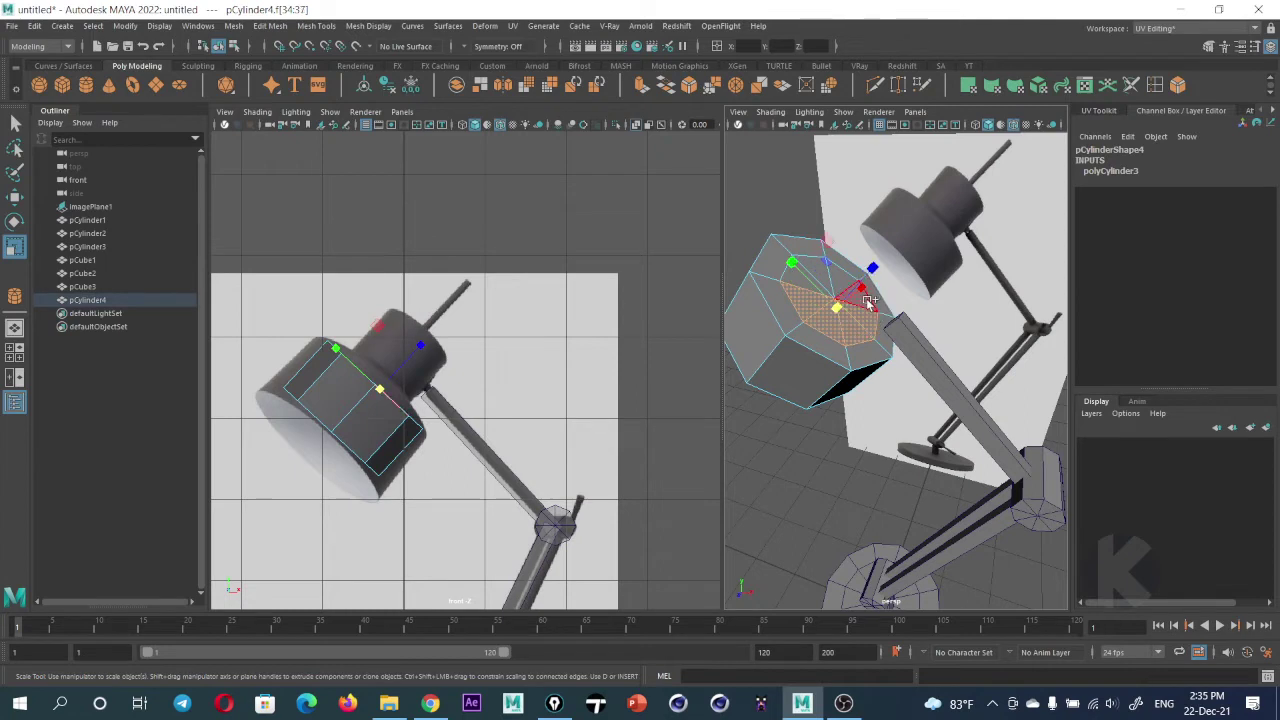
left_click(829, 272, "shift")
left_click(788, 278, "shift")
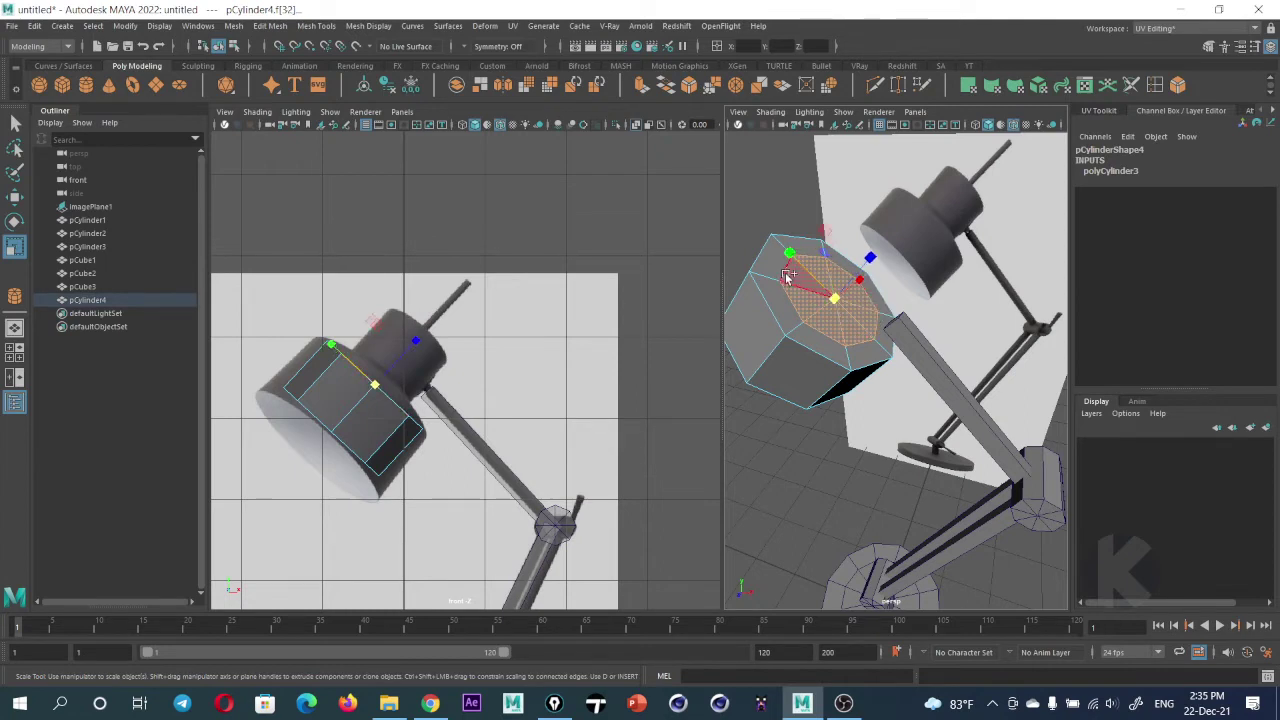
right_click(829, 309, "shift")
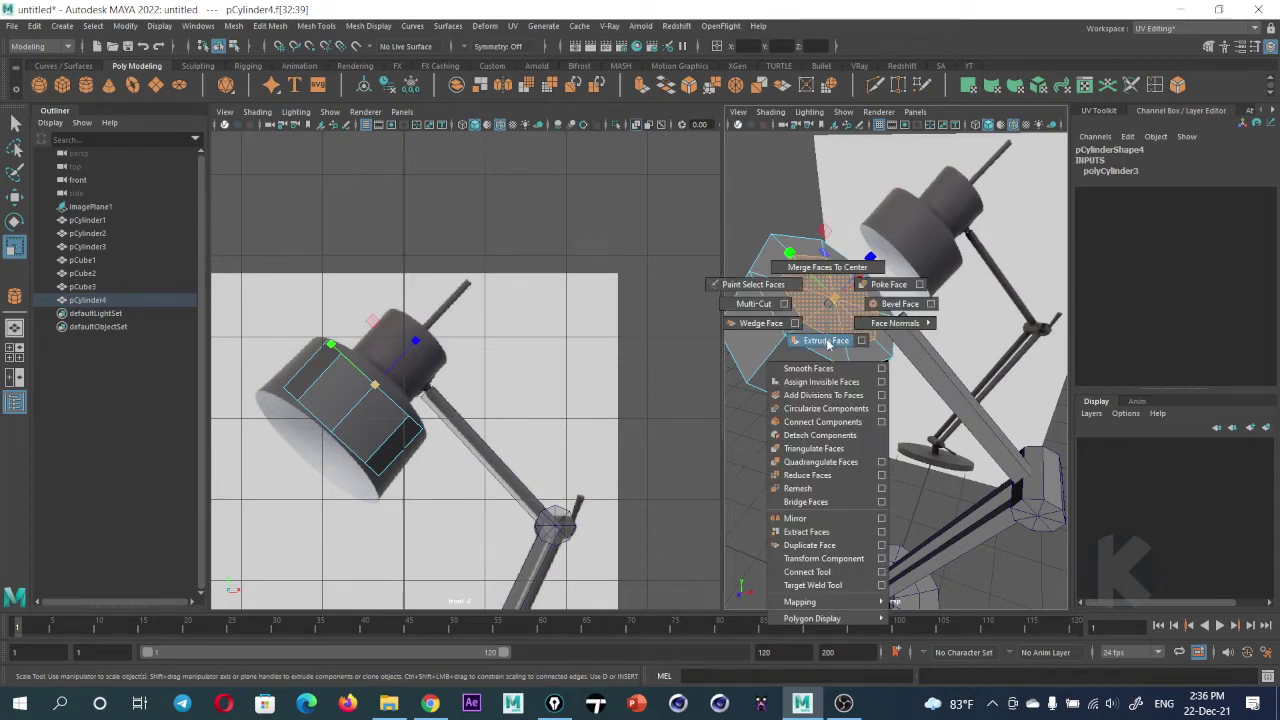
left_click(828, 342)
left_click_drag(845, 252, 900, 195)
key("w")
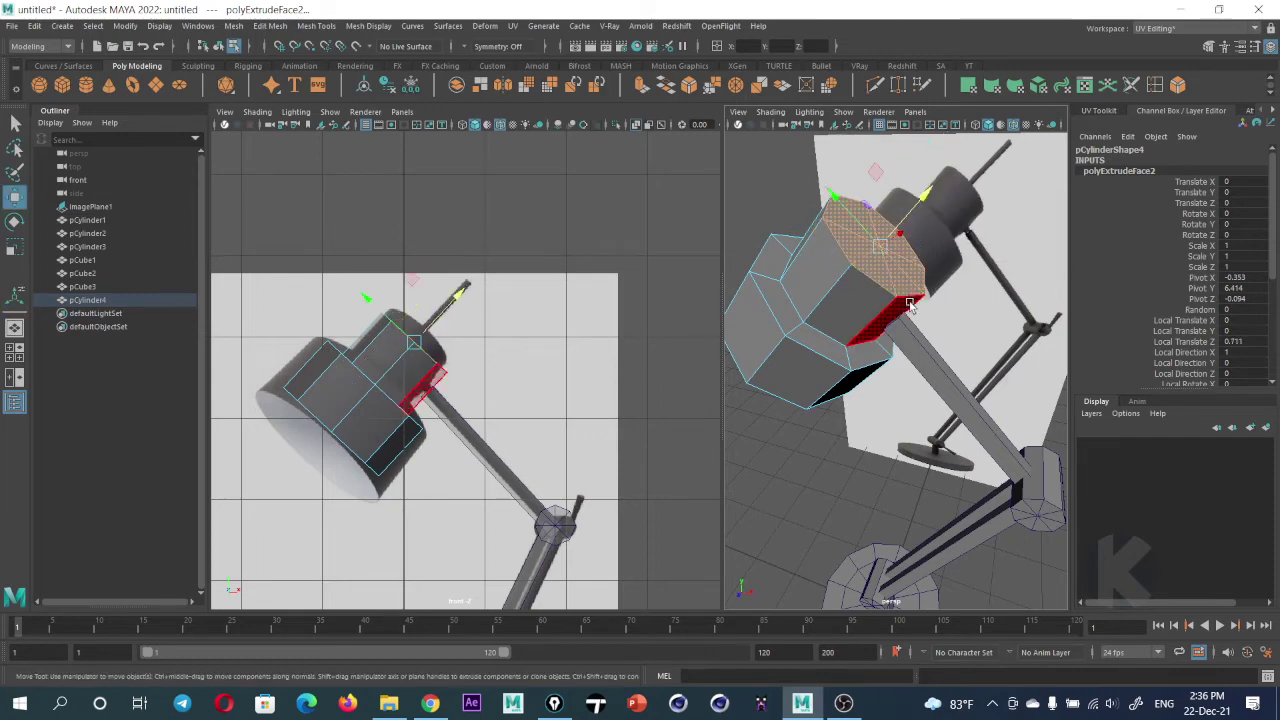
Delete the outer ring of front cap faces, then select the eight inner cap faces
left_click_drag(945, 287, 878, 271, "alt")
right_click_drag(878, 271, 902, 288)
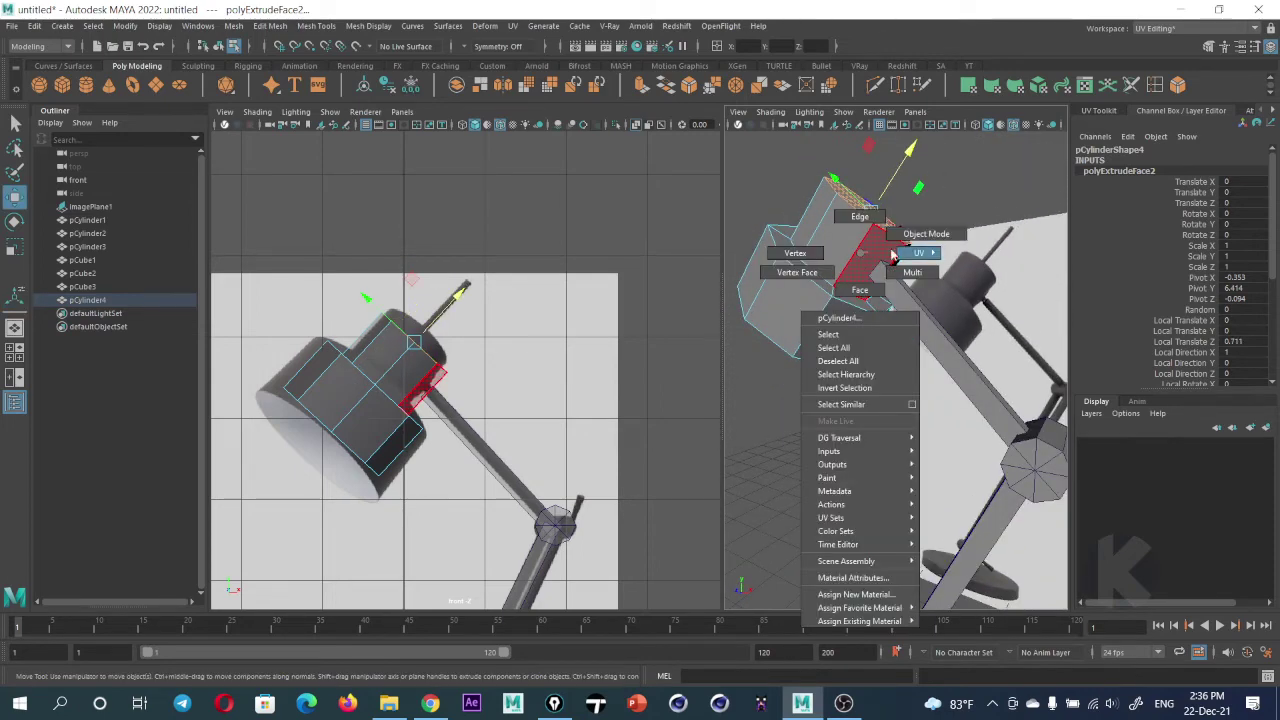
left_click_drag(855, 313, 893, 276, "alt")
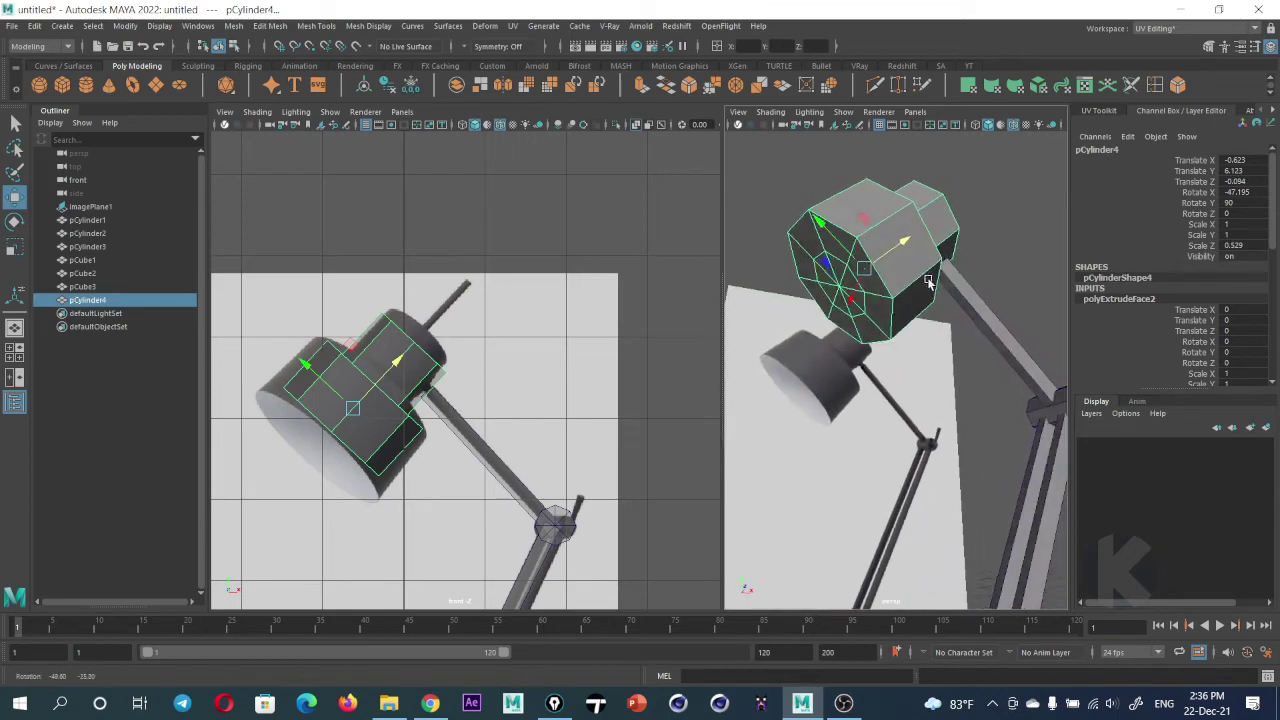
right_click_drag(893, 278, 903, 300)
scroll(903, 300, "up", 3)
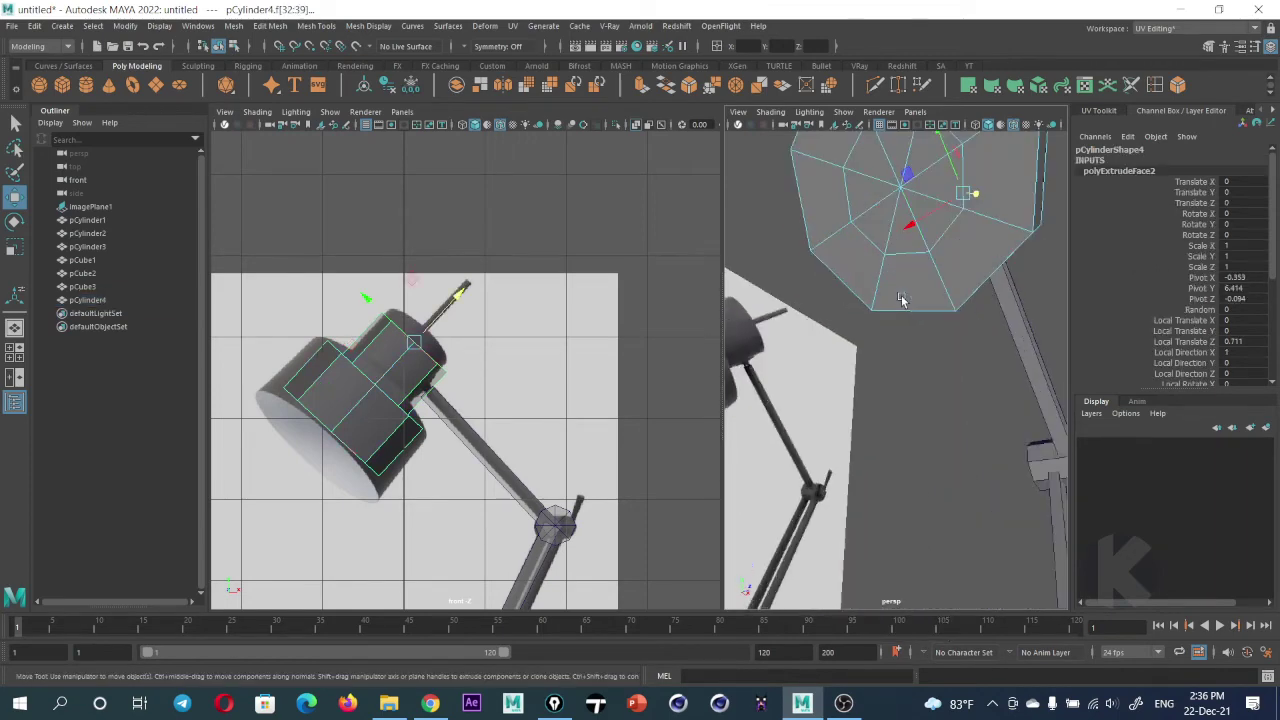
scroll(900, 320, "up", 3)
scroll(887, 393, "down", 3)
left_click(887, 393)
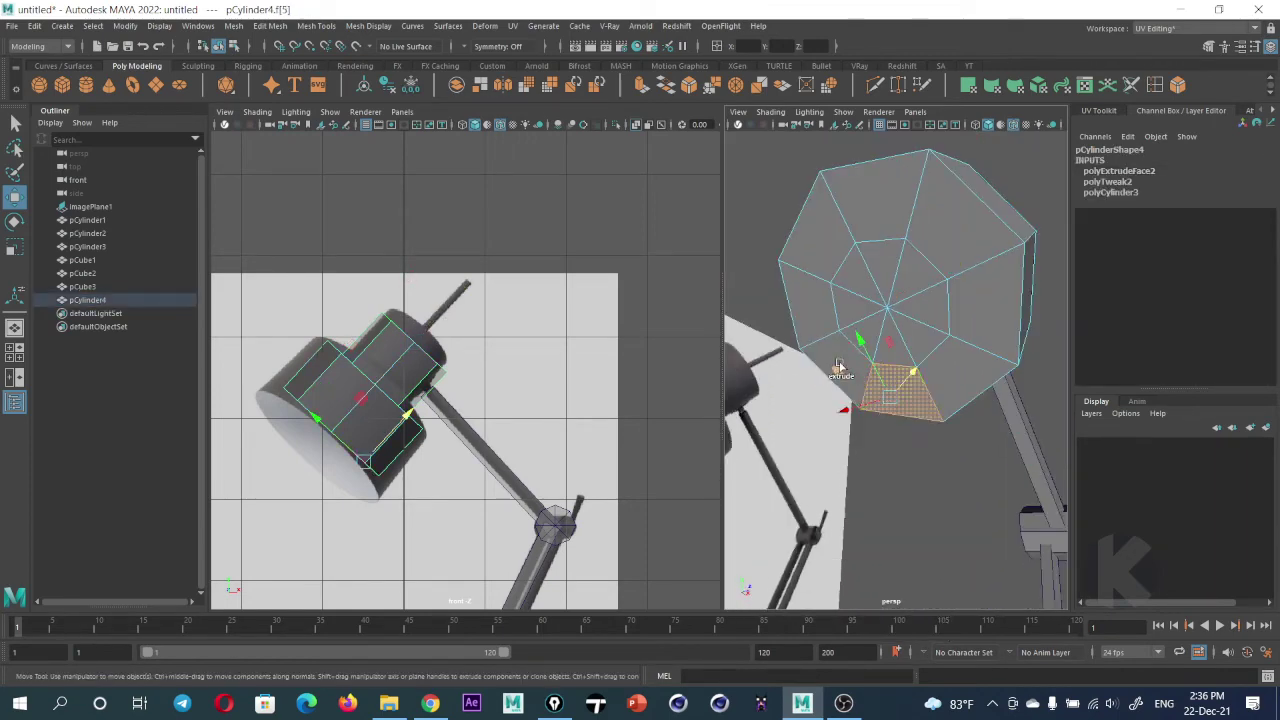
double_click(831, 345)
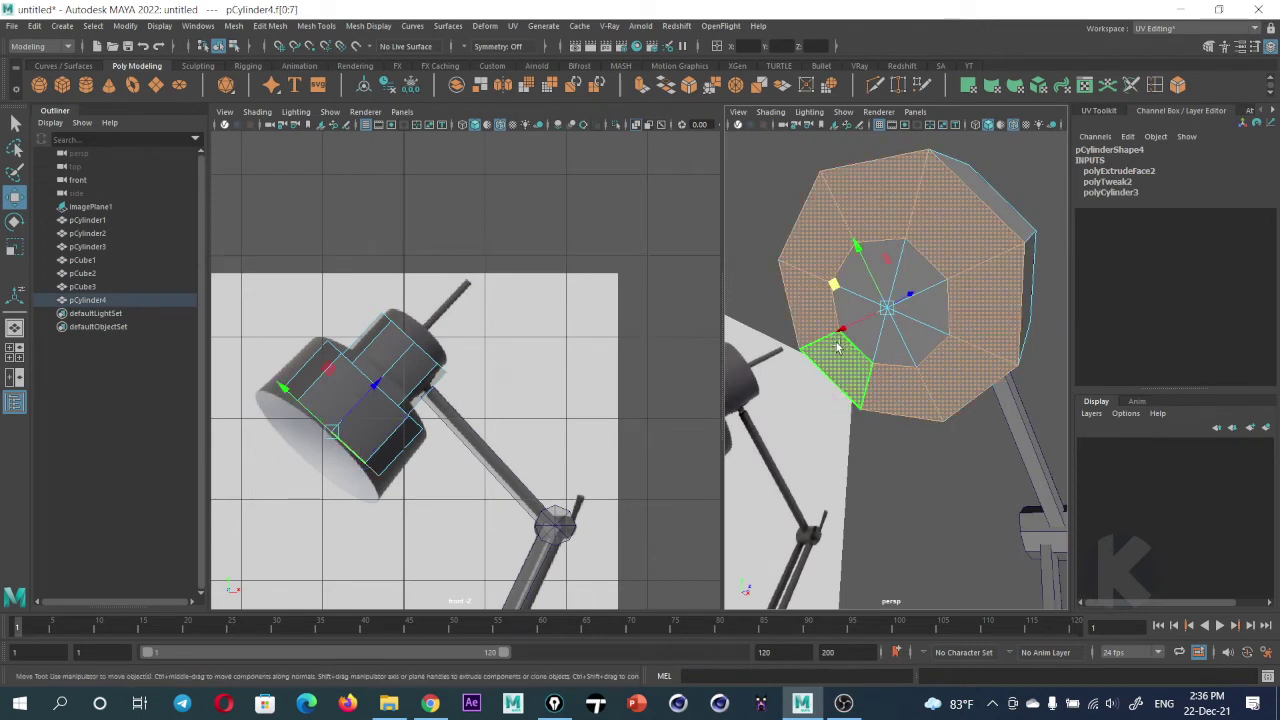
left_click(921, 402)
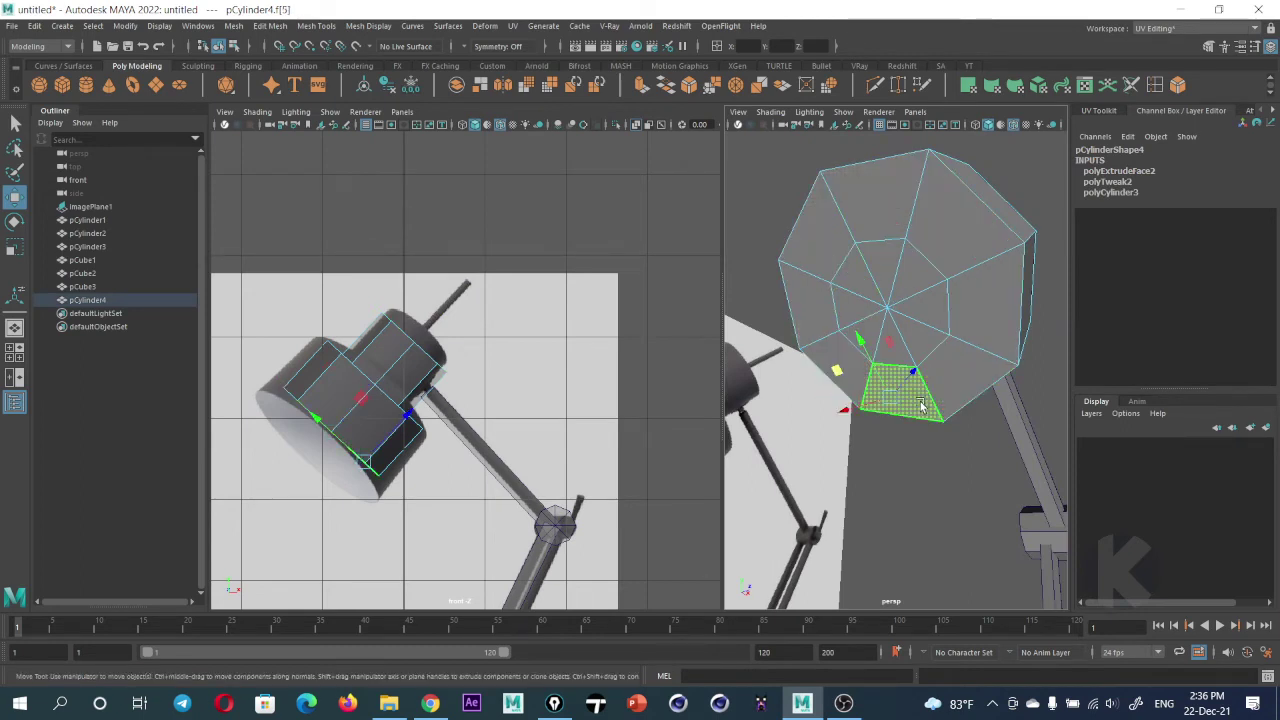
double_click(826, 357)
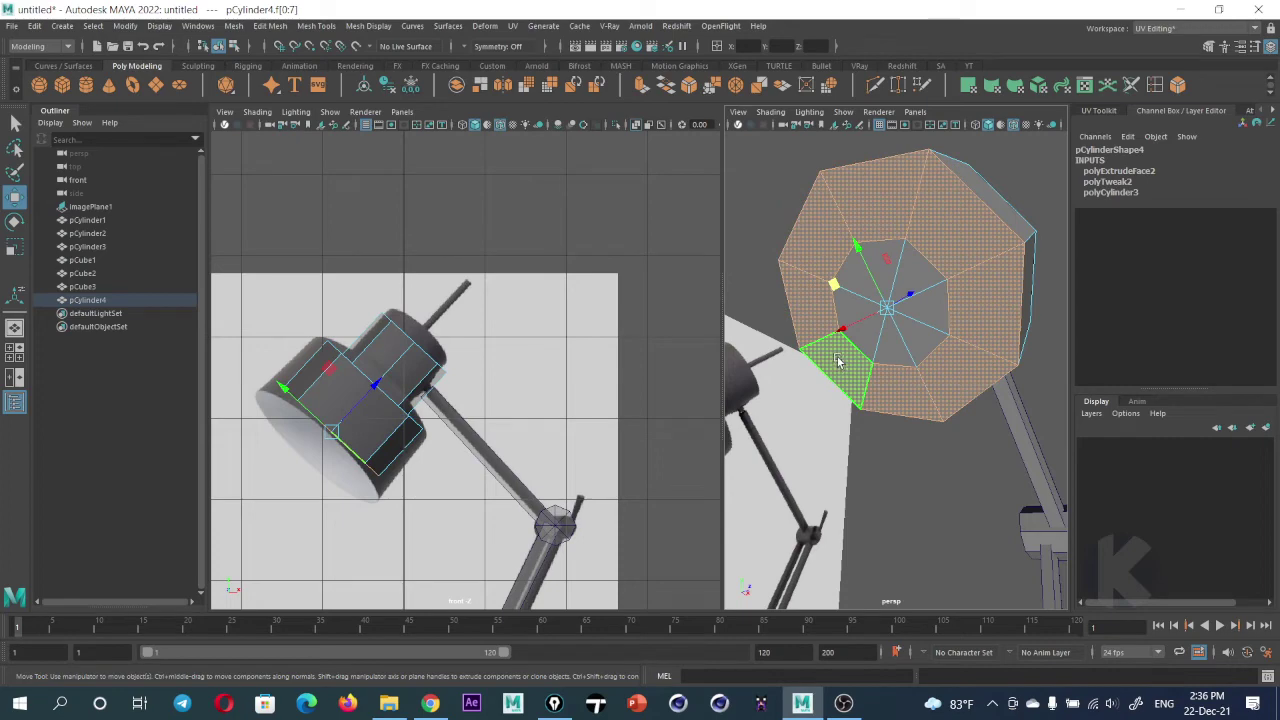
key("Delete")
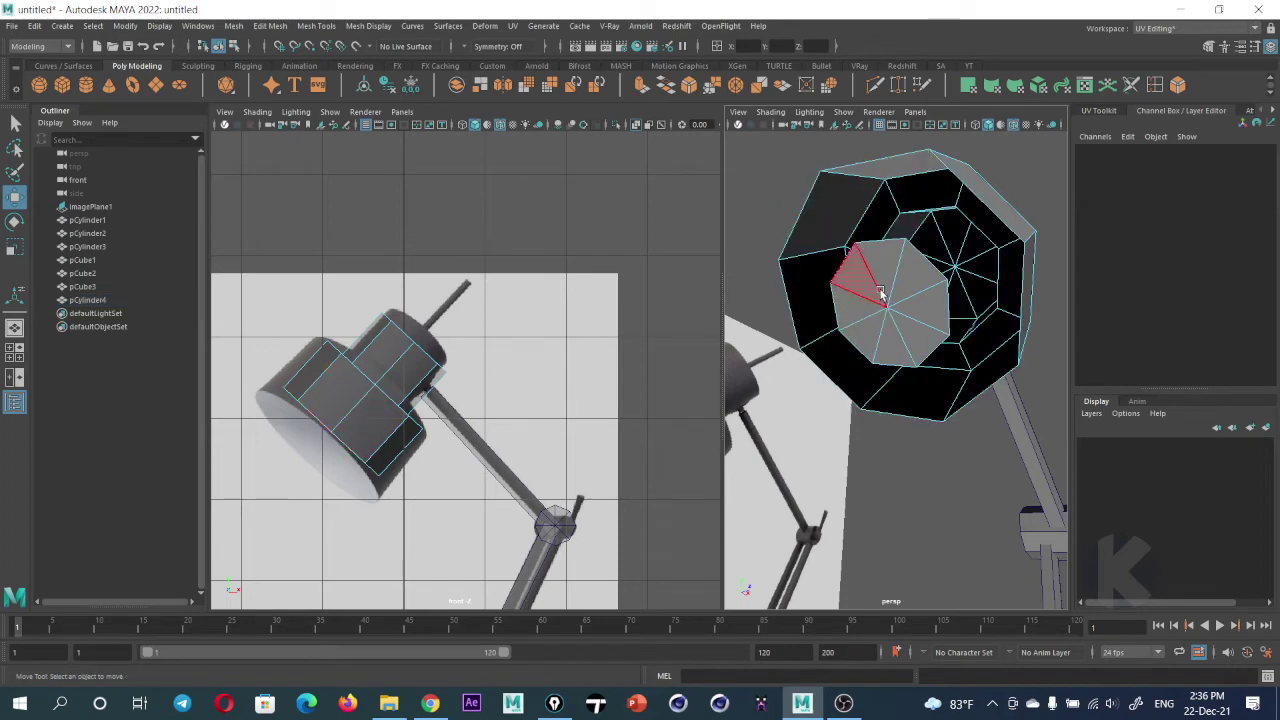
double_click(888, 303)
Delete the inner cap faces and select every face of the lamp head
key("Delete")
mouse_move(893, 305)
left_mouse_down("alt")
mouse_move(825, 342)
mouse_move(897, 284)
left_mouse_up("alt")
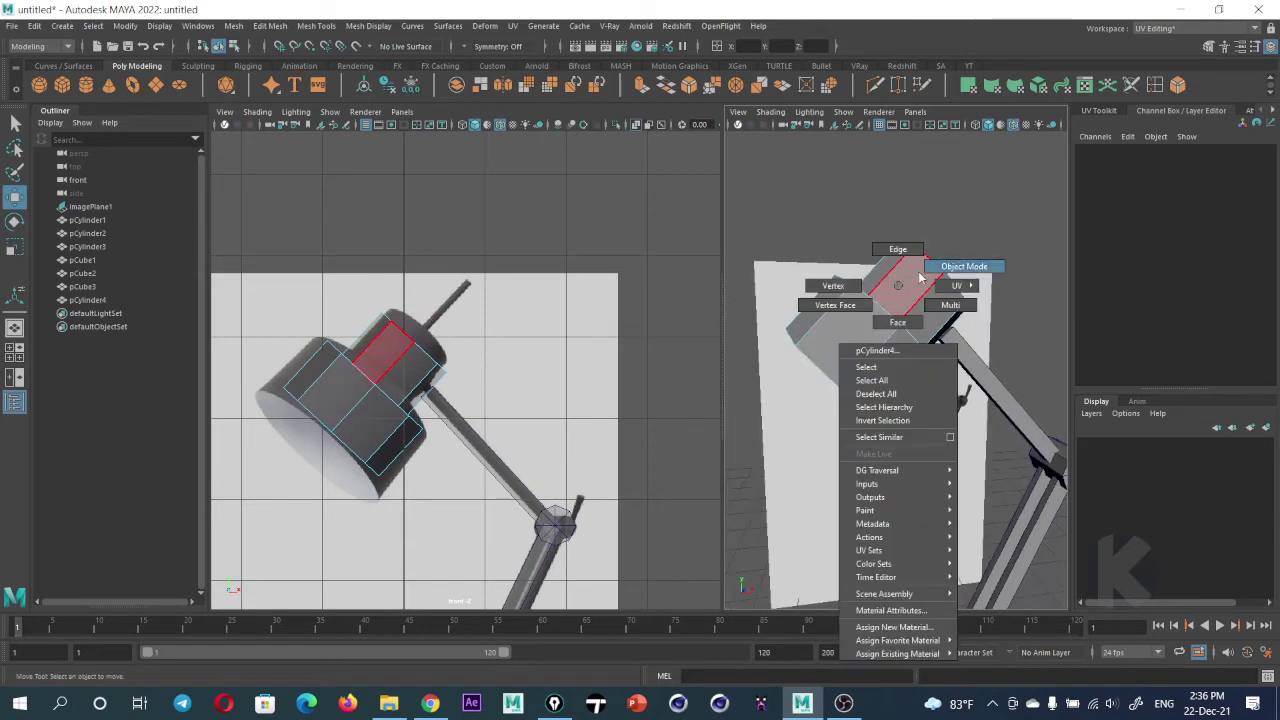
right_click_drag(899, 280, 955, 271)
left_click_drag(905, 290, 921, 287, "alt")
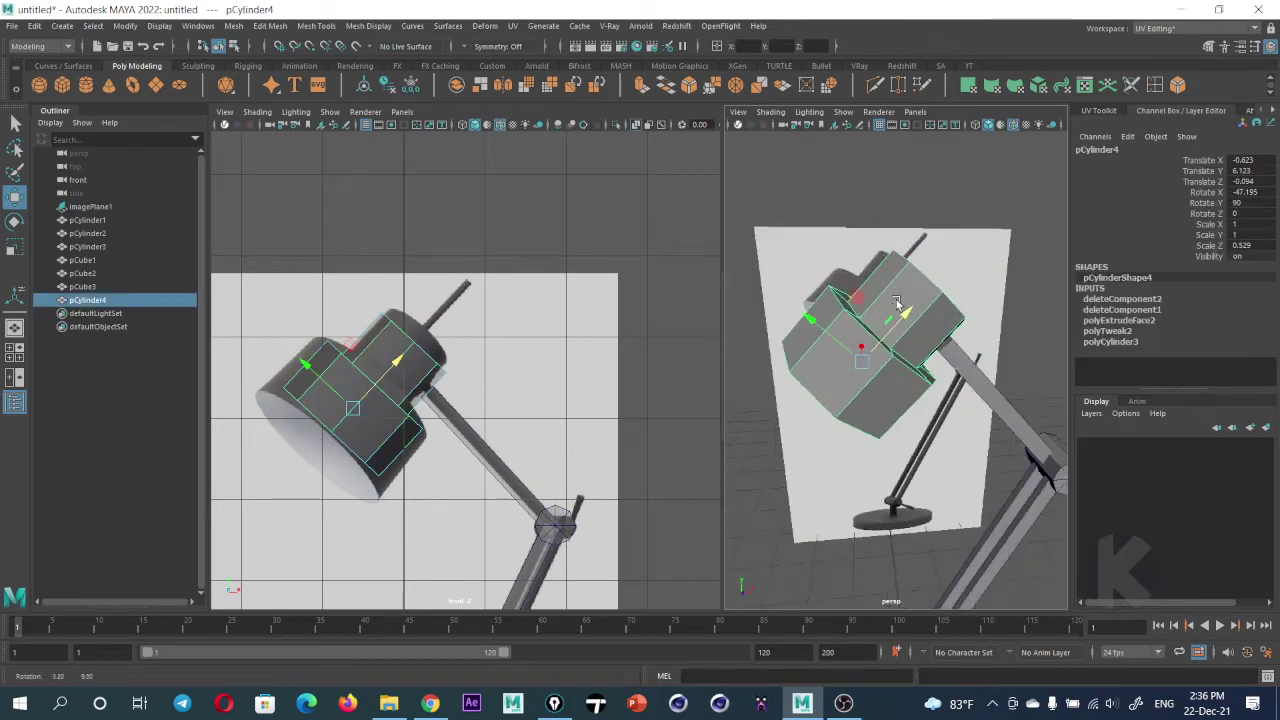
right_click(921, 287)
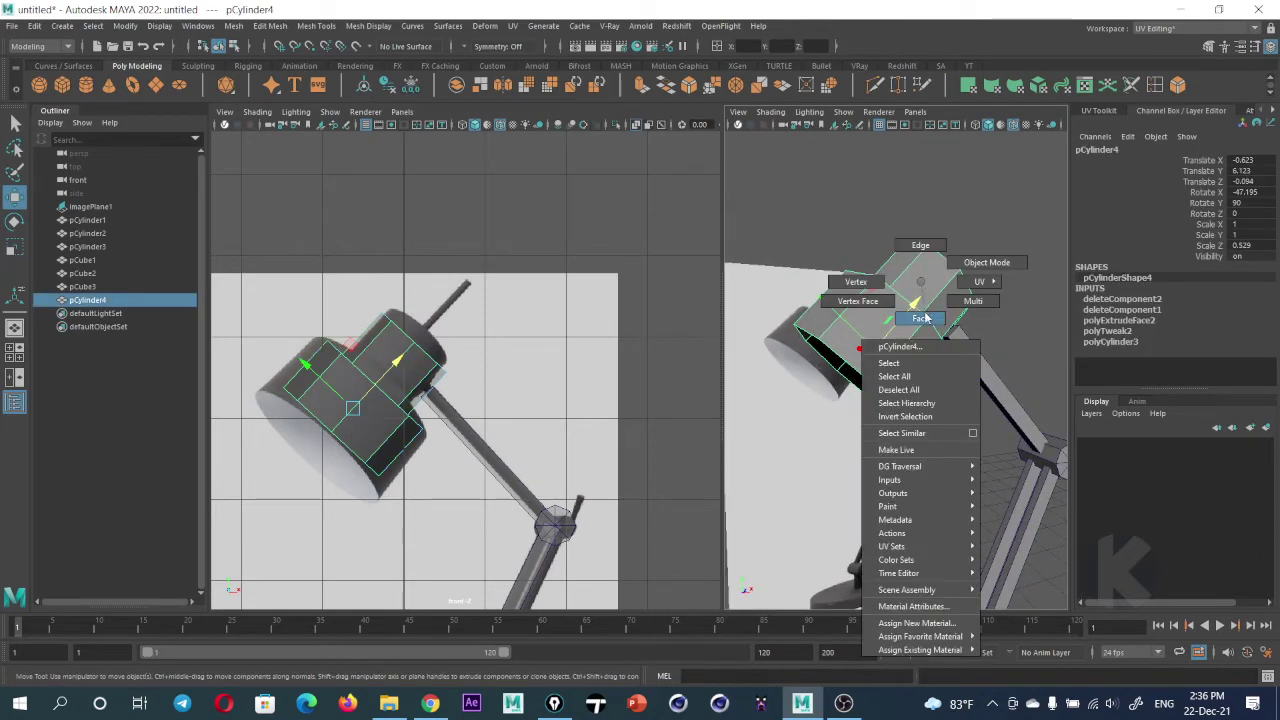
left_click(921, 318)
left_click_drag(993, 220, 763, 494)
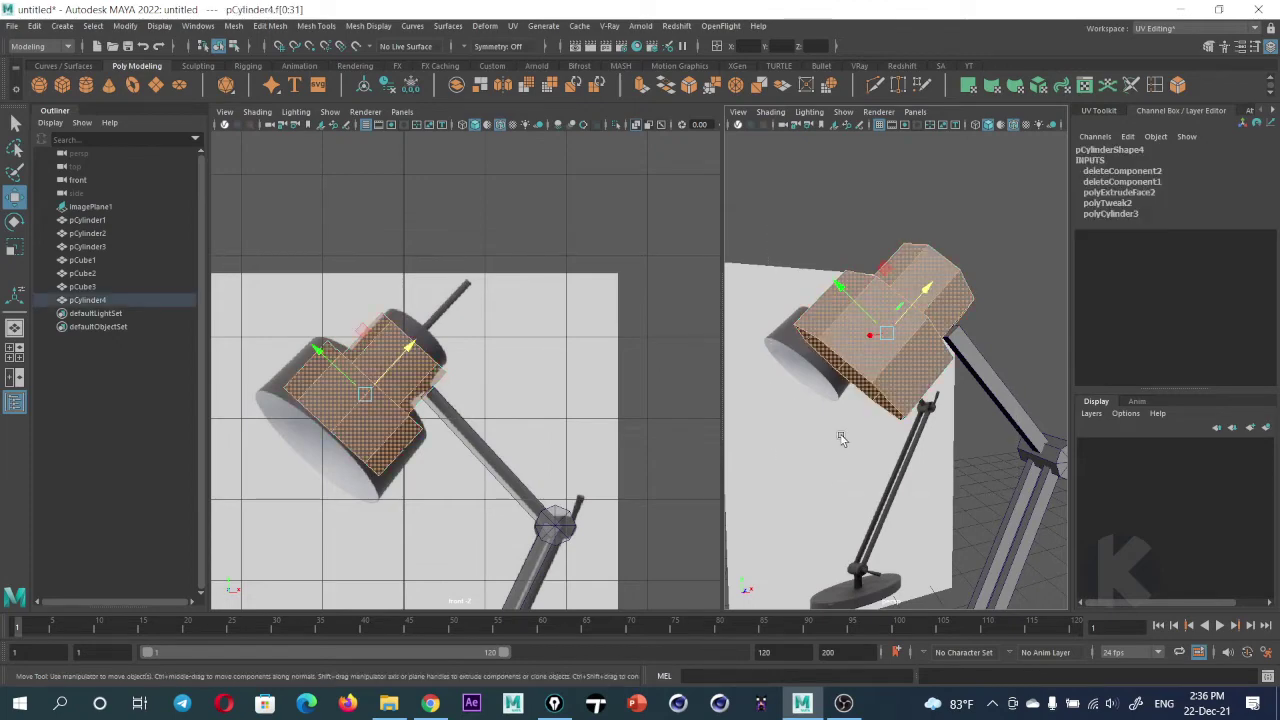
Extrude all lamp-head faces into a shell with a thickness of 0.05
key("space")
mouse_move(814, 386)
left_mouse_down("alt")
mouse_move(708, 370)
mouse_move(592, 395)
mouse_move(711, 404)
mouse_move(814, 371)
mouse_move(779, 320)
mouse_move(728, 382)
left_mouse_up("alt")
key("space")
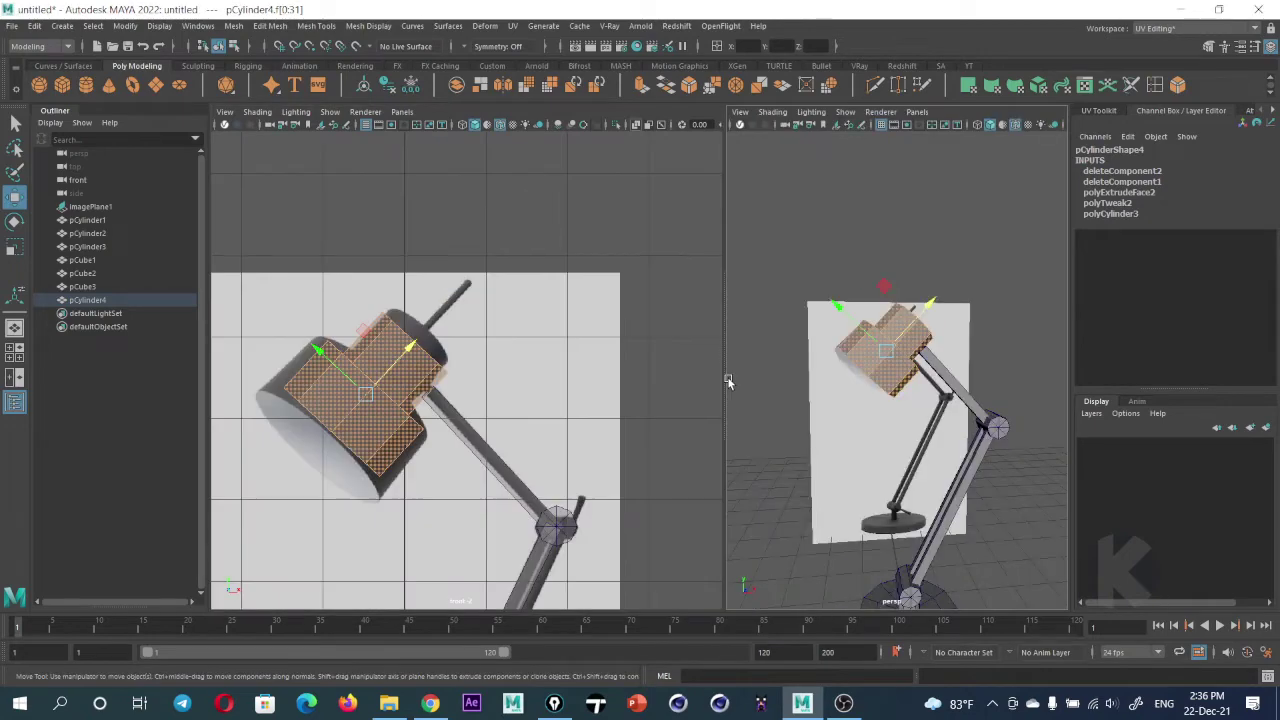
key("space")
key("space")
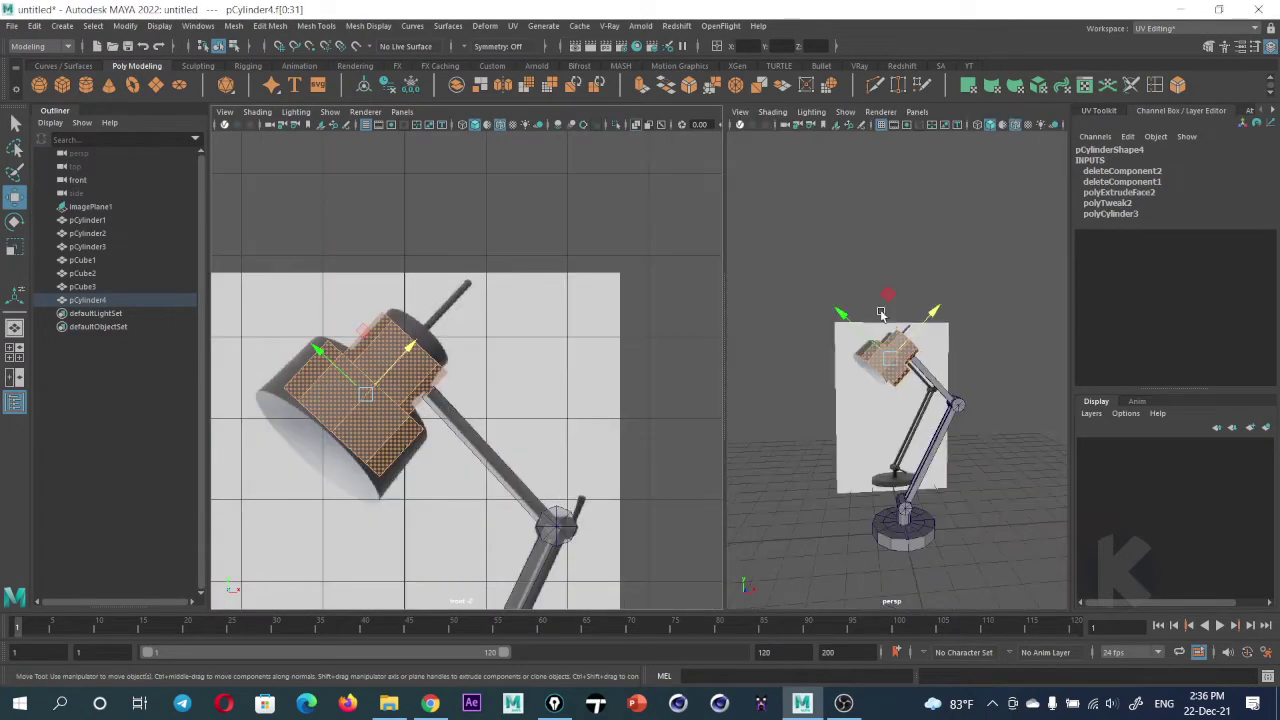
key("space")
left_click_drag(880, 314, 565, 333, "alt")
scroll(565, 333, "up", 2)
scroll(570, 340, "up", 2)
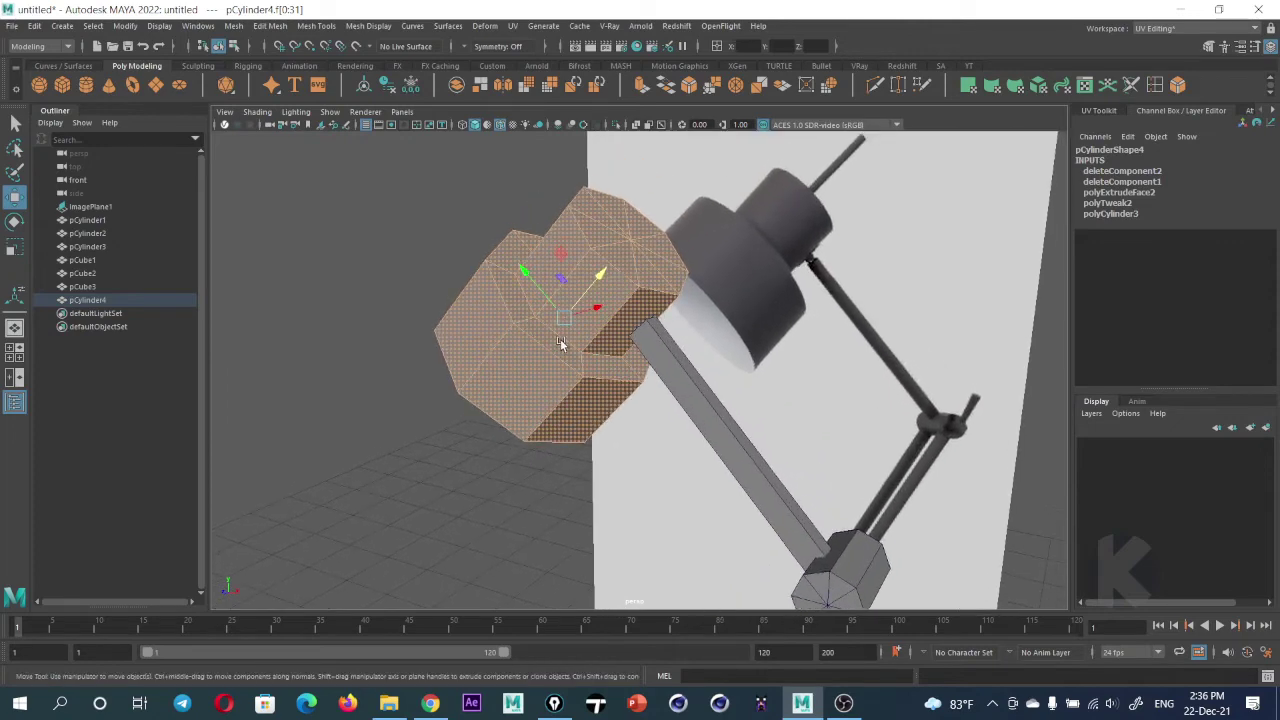
scroll(577, 350, "down", 1)
middle_click_drag(577, 350, 595, 370, "alt")
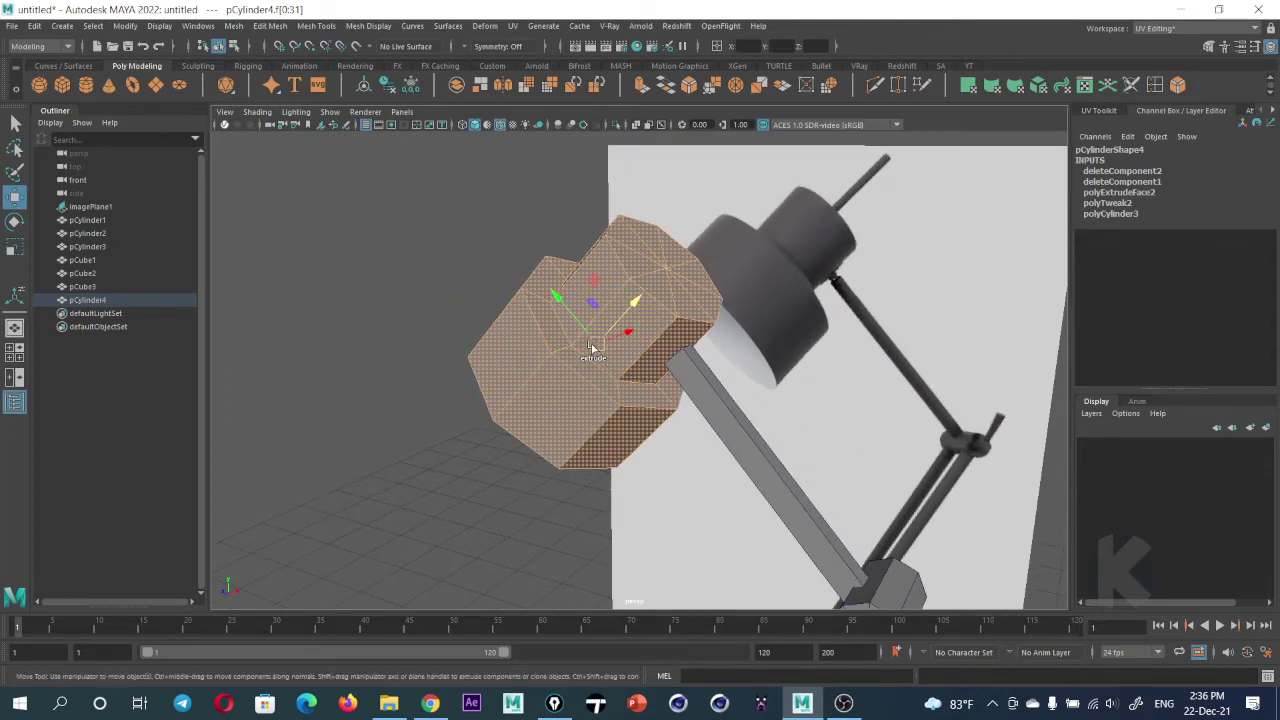
right_click(596, 319, "shift")
left_click(597, 352)
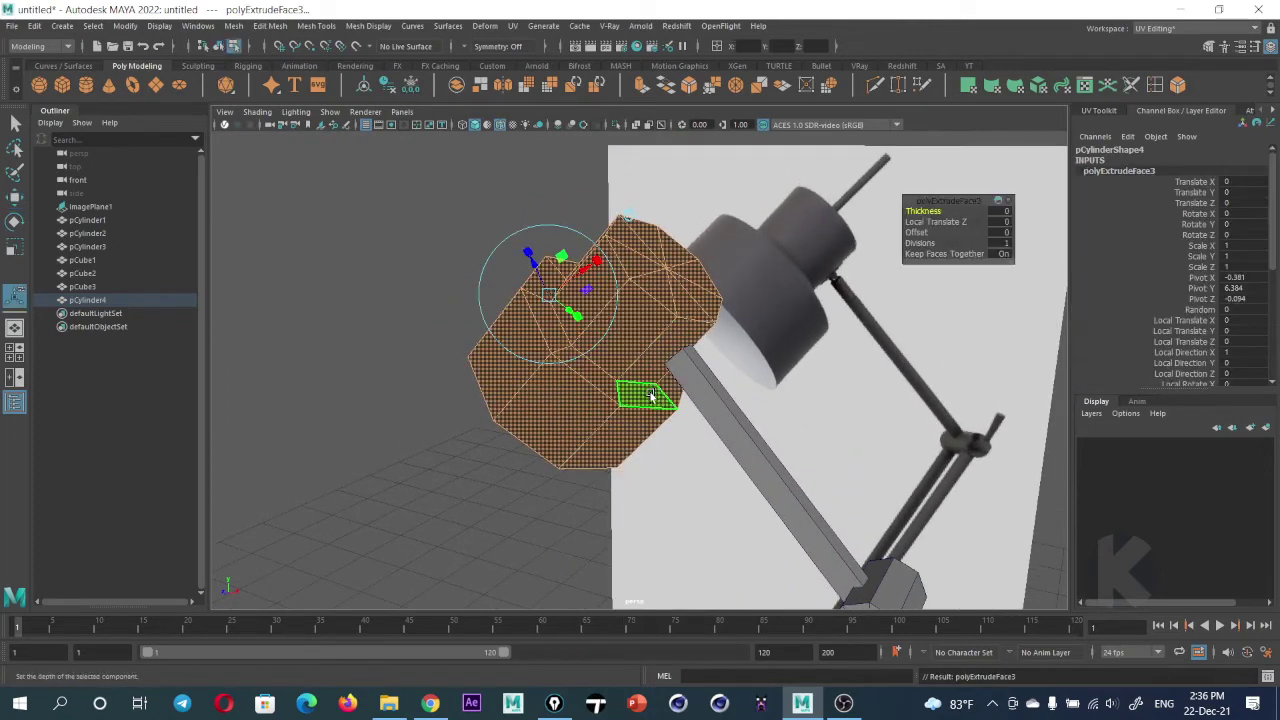
left_click_drag(650, 393, 683, 384, "alt")
middle_click_drag(922, 210, 930, 210)
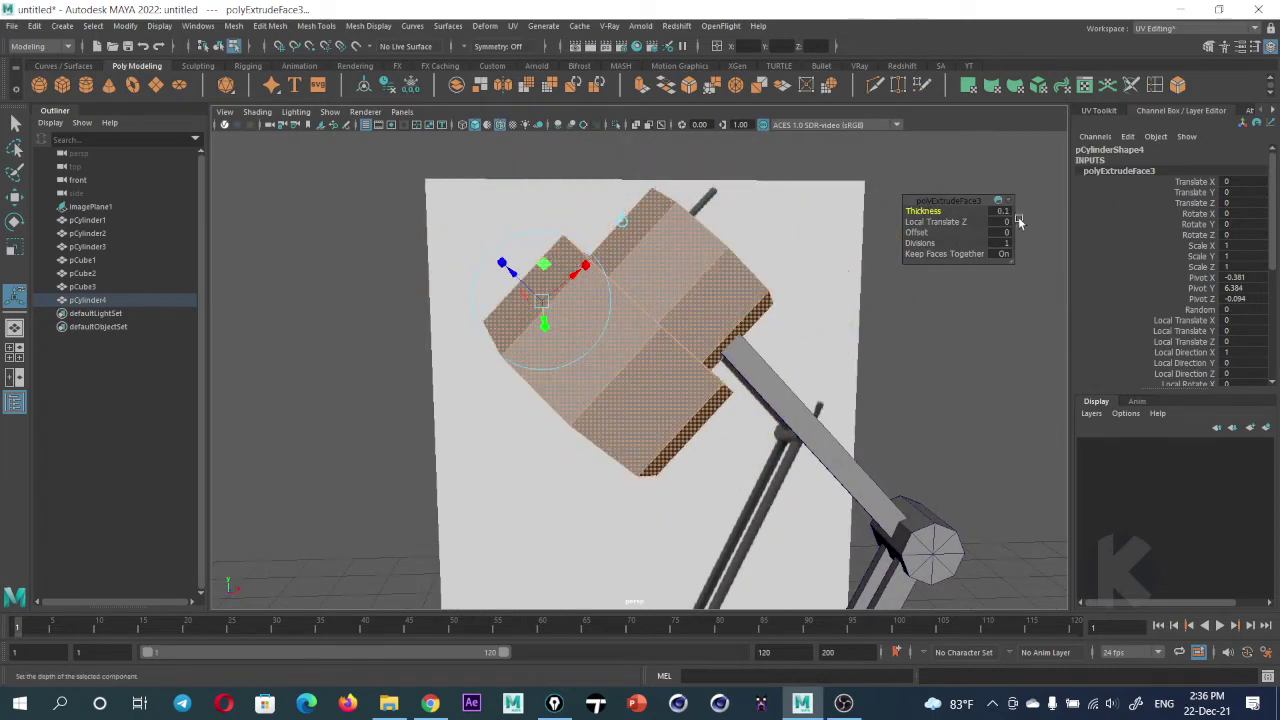
left_click_drag(770, 300, 1062, 240, "alt")
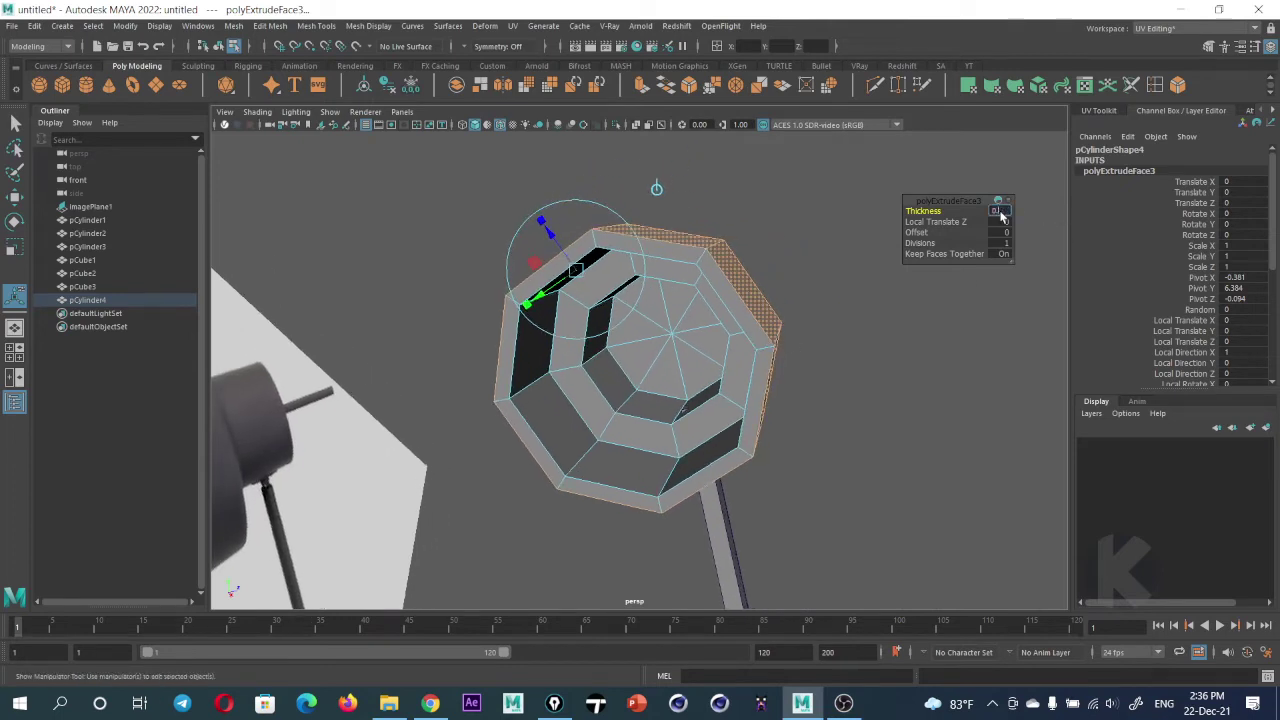
type("0.5")
key("Return")
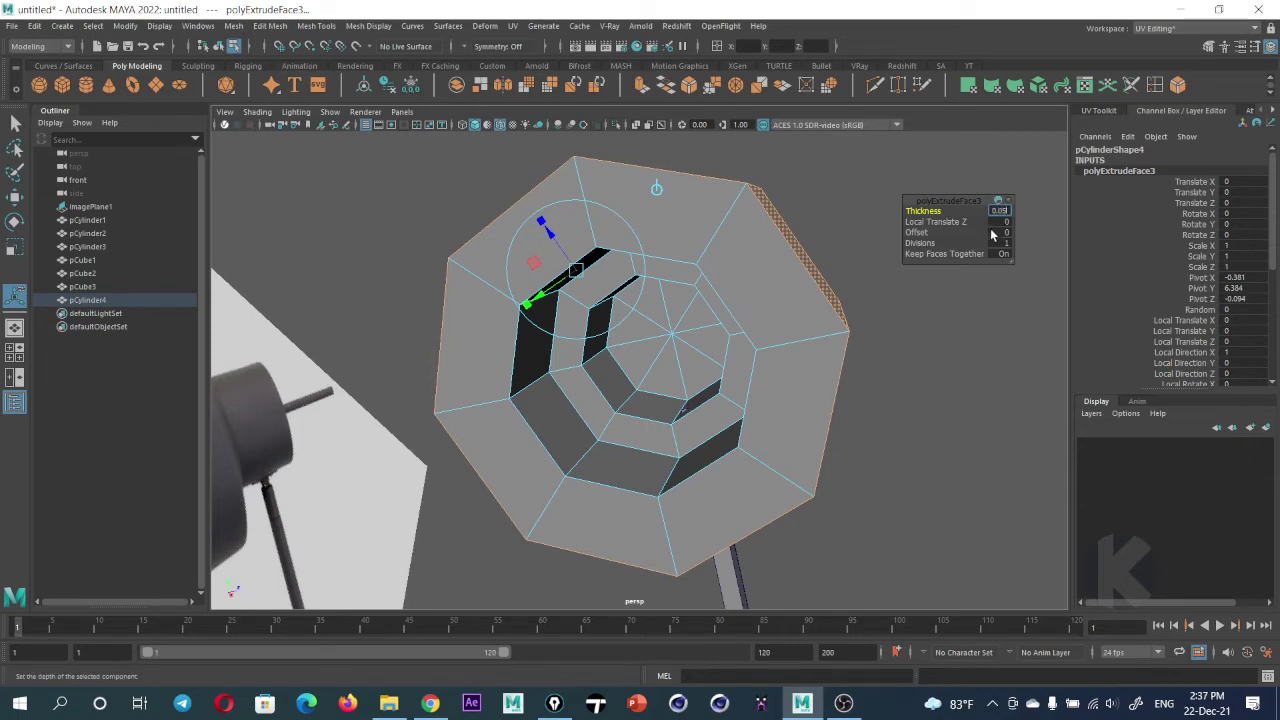
key("Return")
Preview the lamp head in smooth mode (3), then return it to faceted display (1)
key("w")
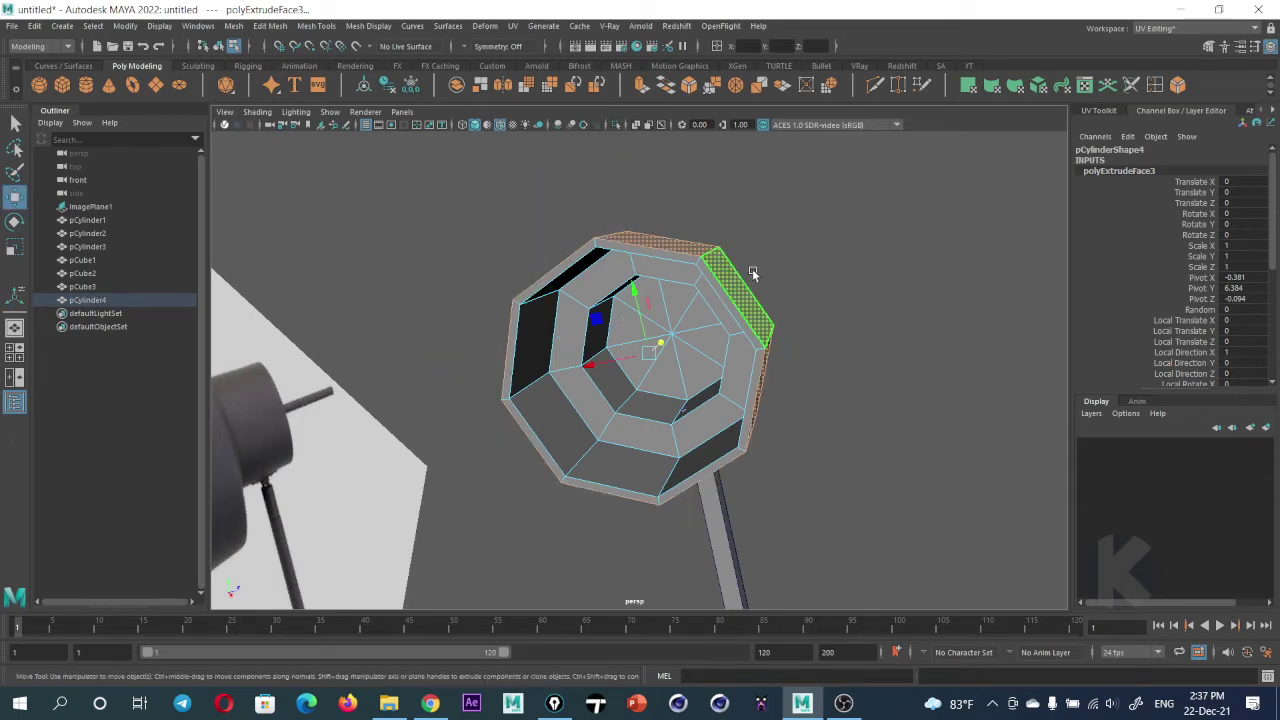
left_click(837, 227)
left_click_drag(837, 227, 657, 351, "alt")
left_click(703, 297)
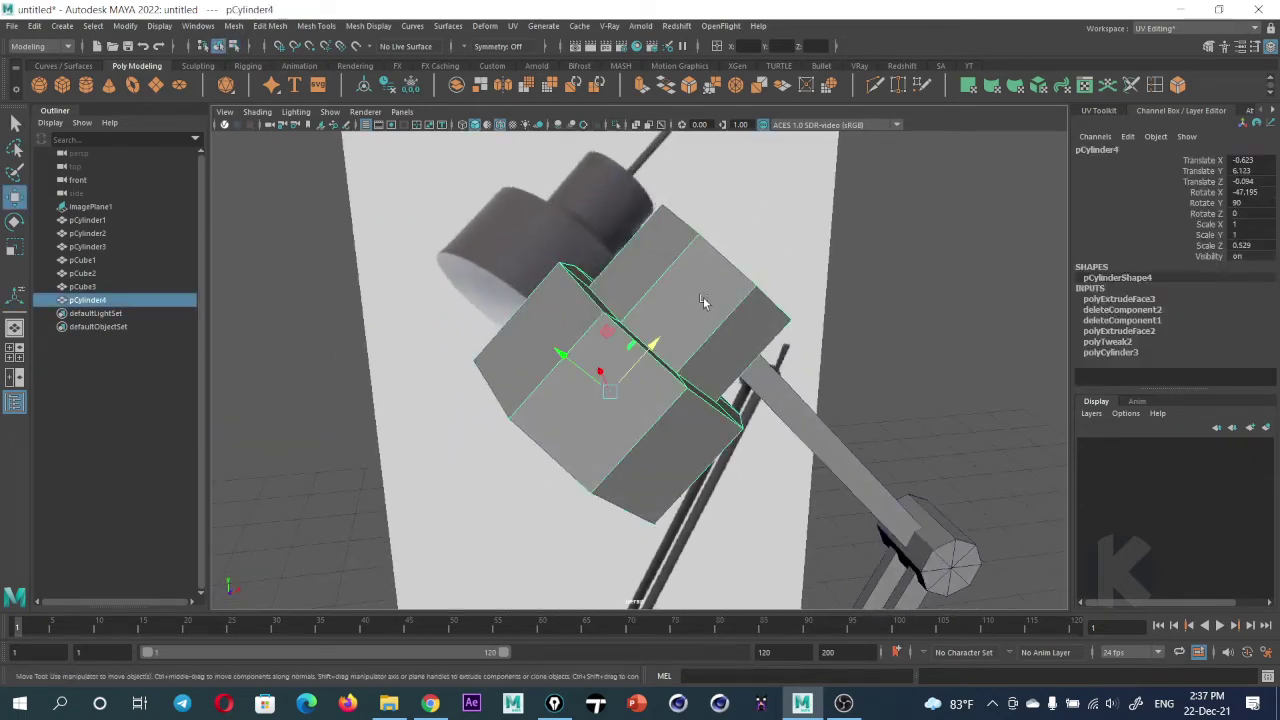
mouse_move(703, 297)
left_mouse_down("alt")
mouse_move(614, 308)
mouse_move(645, 340)
mouse_move(584, 344)
mouse_move(659, 337)
mouse_move(620, 370)
mouse_move(635, 371)
left_mouse_up("alt")
key("3")
key("1")
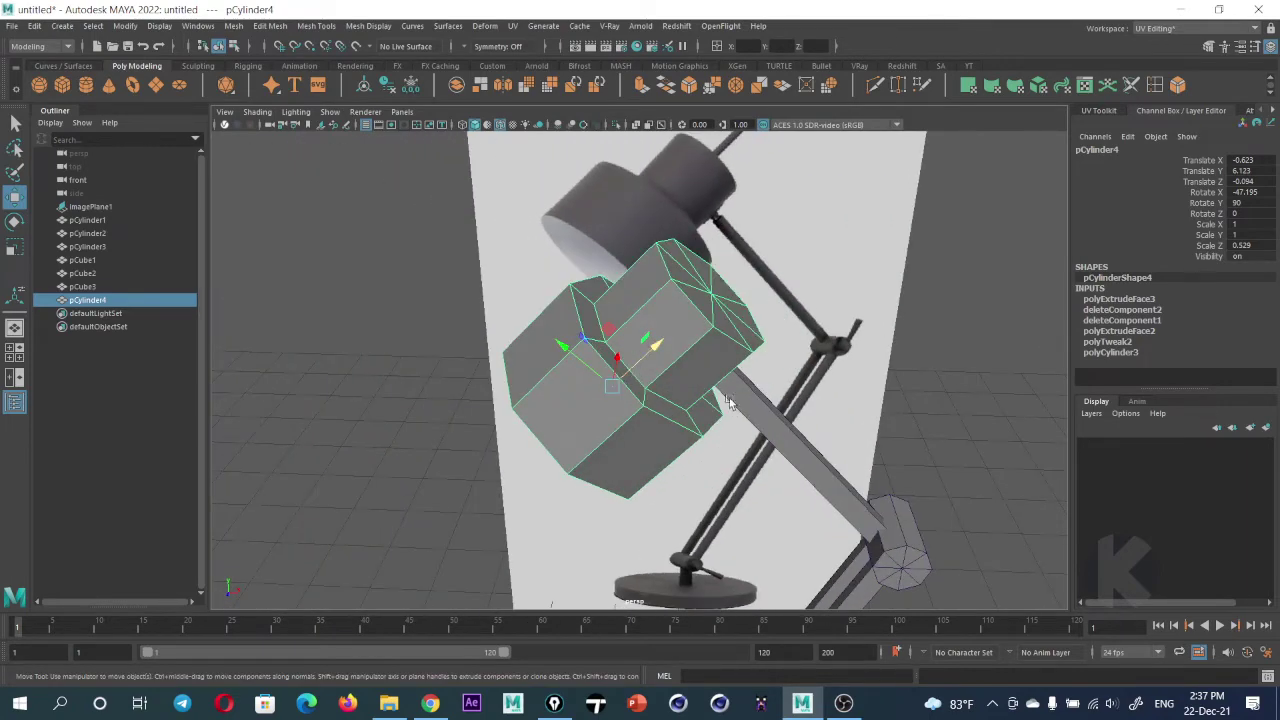
mouse_move(728, 402)
left_mouse_down("alt")
mouse_move(745, 344)
mouse_move(687, 325)
mouse_move(768, 299)
left_mouse_up("alt")
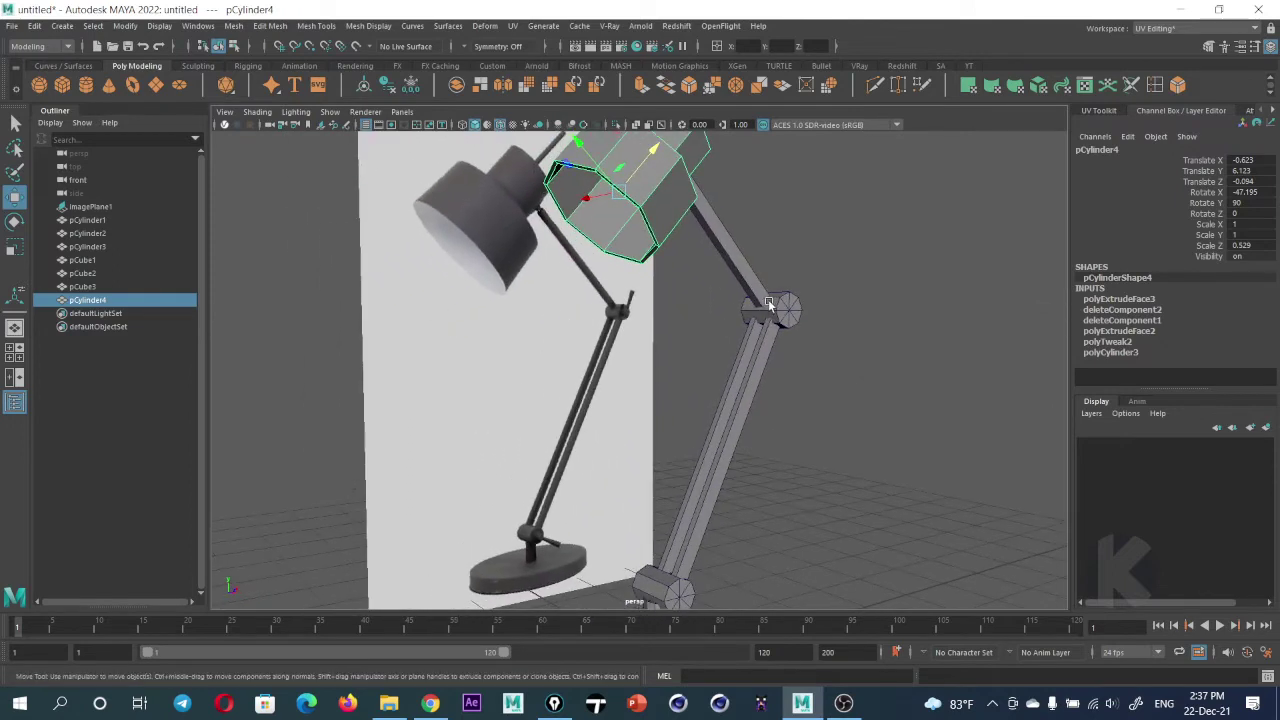
left_click(39, 85)
Draw an 8×8 polygon sphere over the shade in front view and tilt it to match the shade
key("space")
left_click_drag(715, 410, 586, 380)
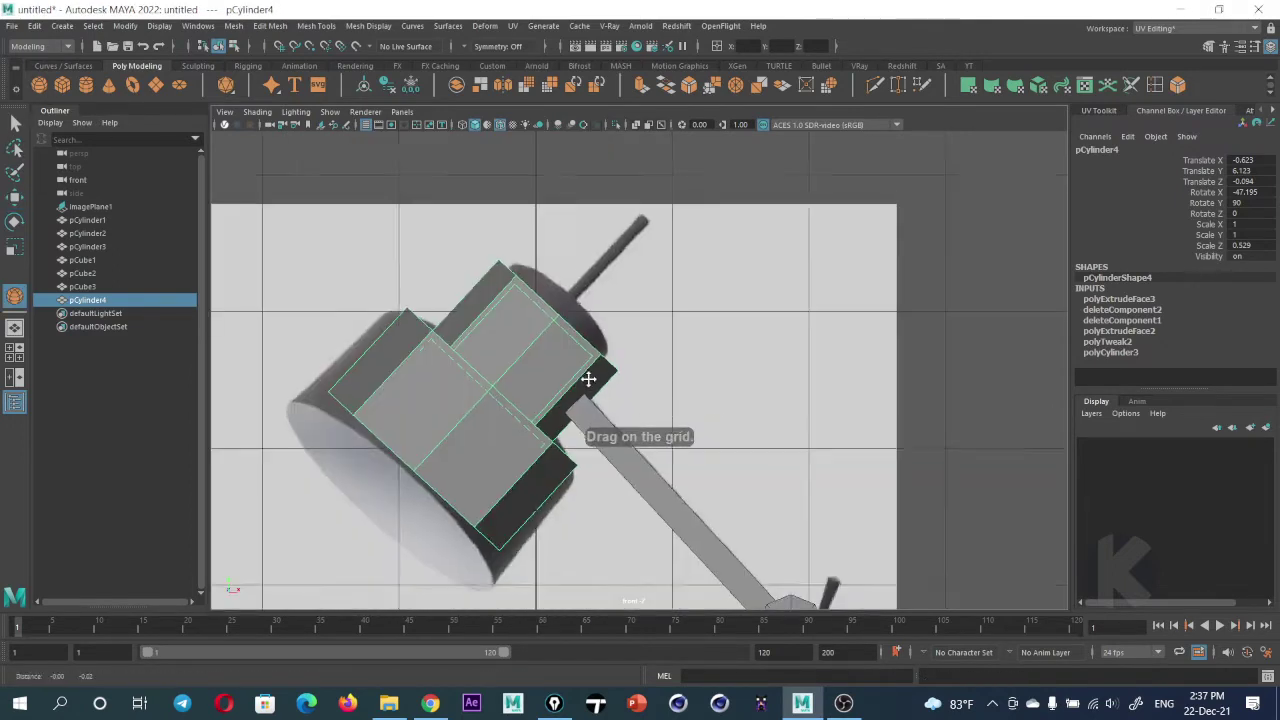
mouse_move(657, 328)
left_mouse_down()
mouse_move(575, 418)
mouse_move(741, 411)
left_mouse_up()
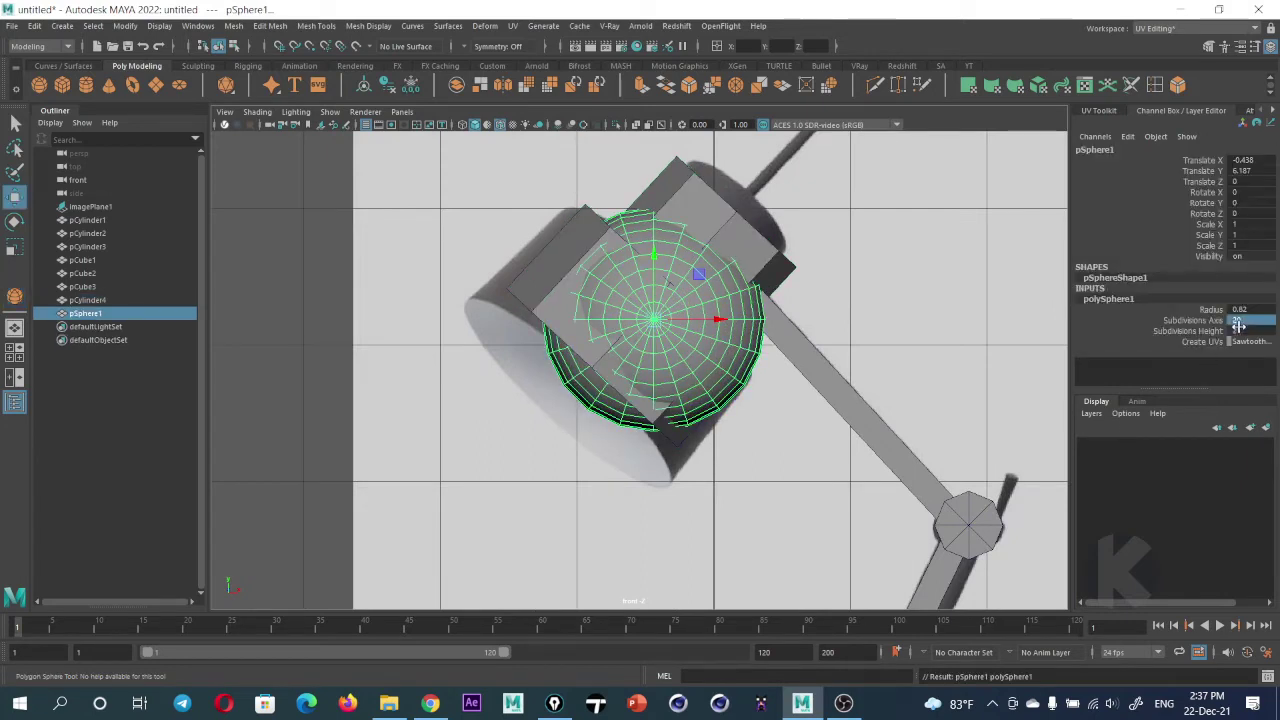
type("8")
key("Return")
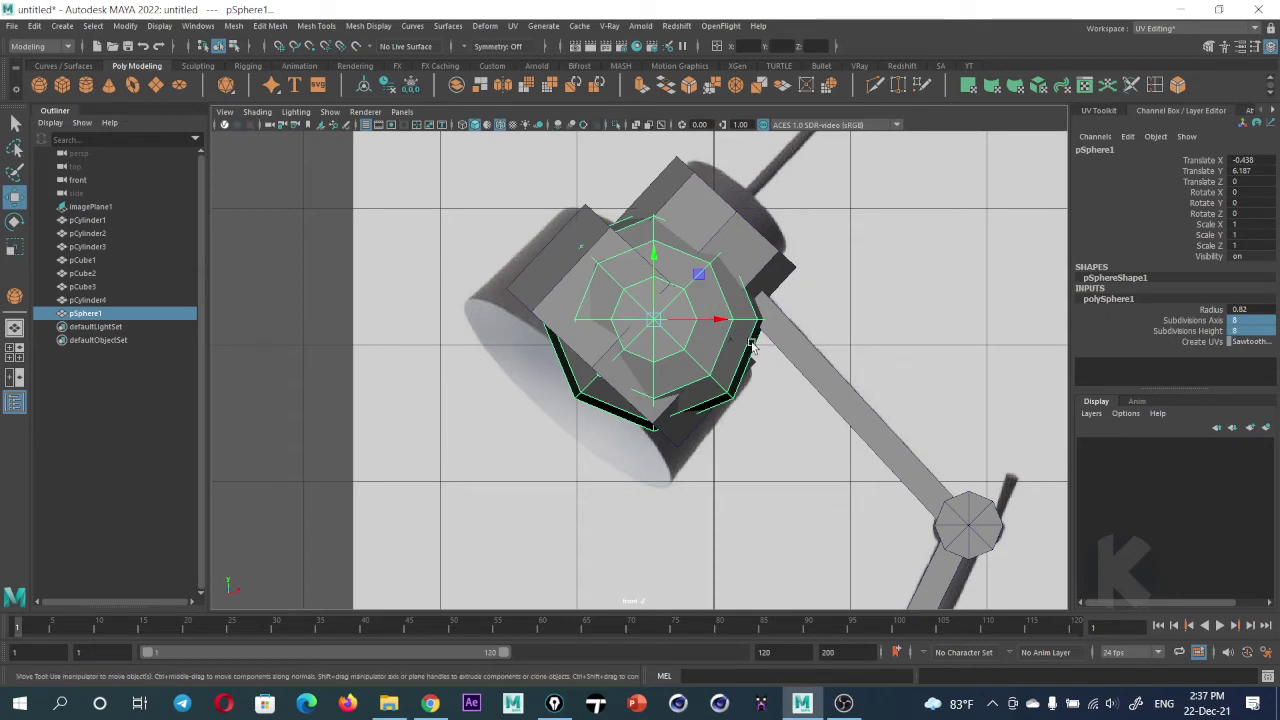
key("e")
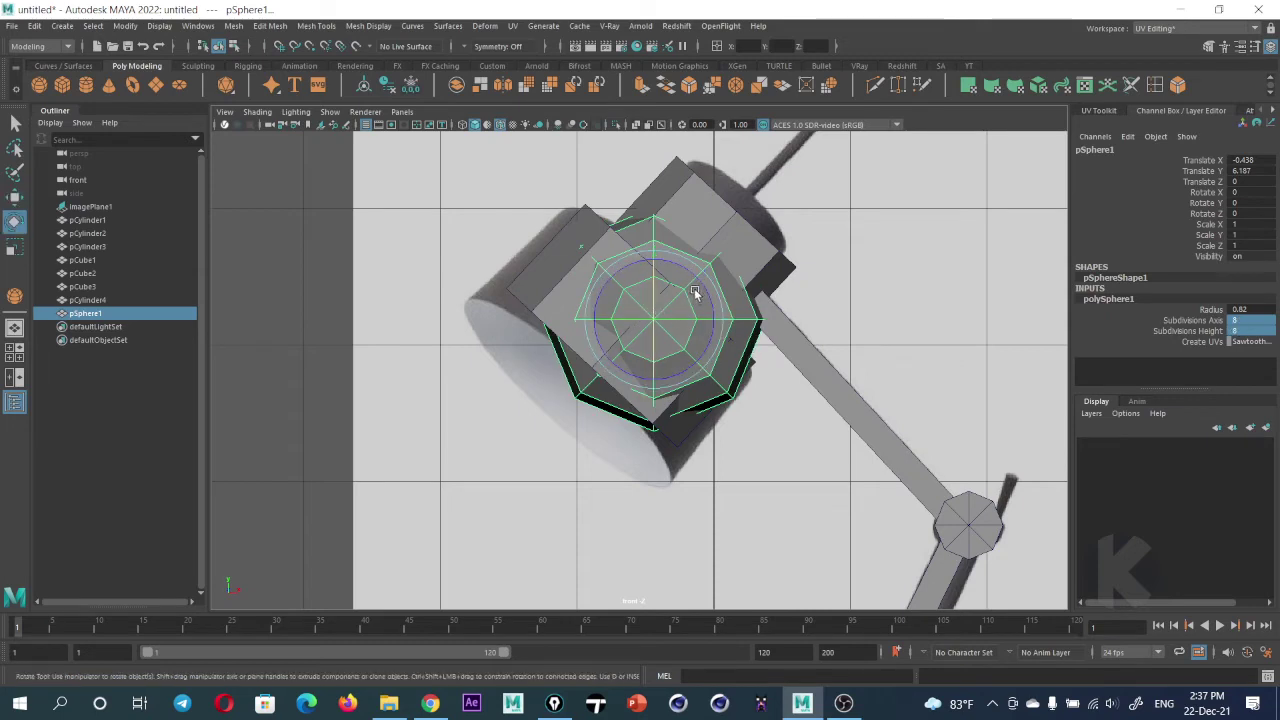
left_click_drag(700, 288, 587, 358)
left_click_drag(700, 285, 718, 303)
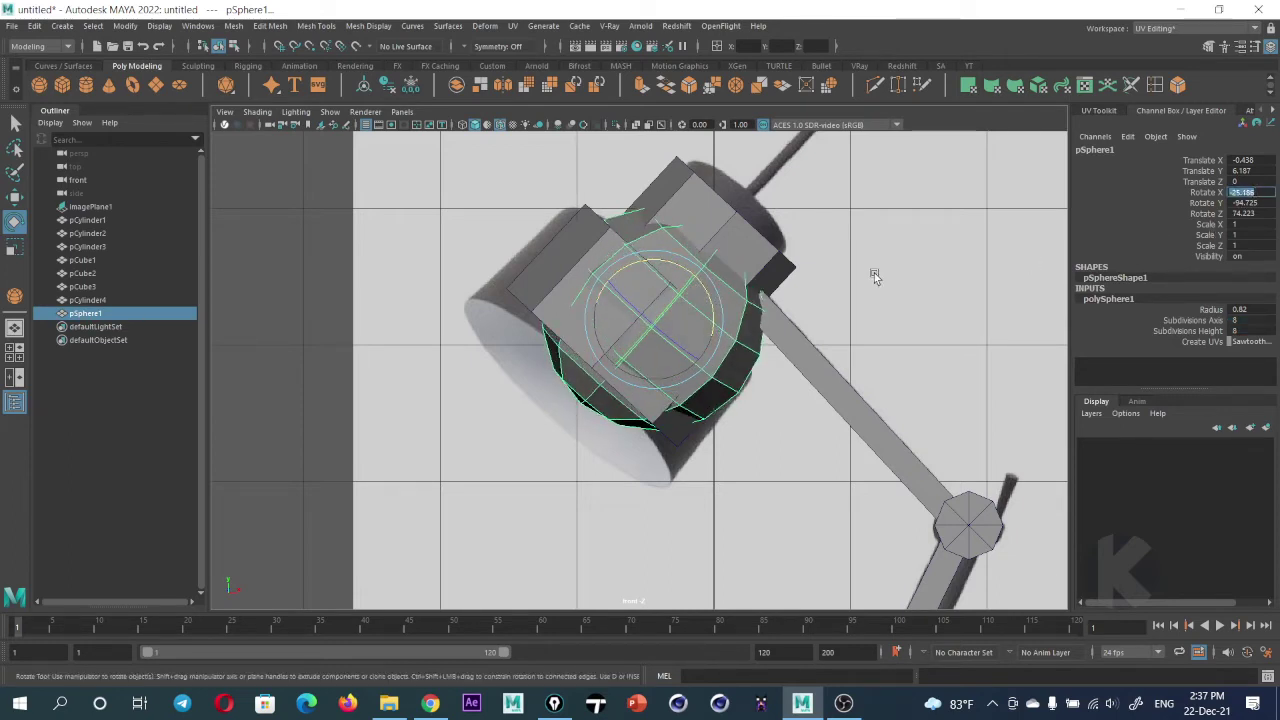
mouse_move(649, 333)
left_mouse_down()
mouse_move(671, 396)
mouse_move(634, 381)
left_mouse_up()
Shrink the sphere to about half size and slide it inside the shade as the bulb
key("space")
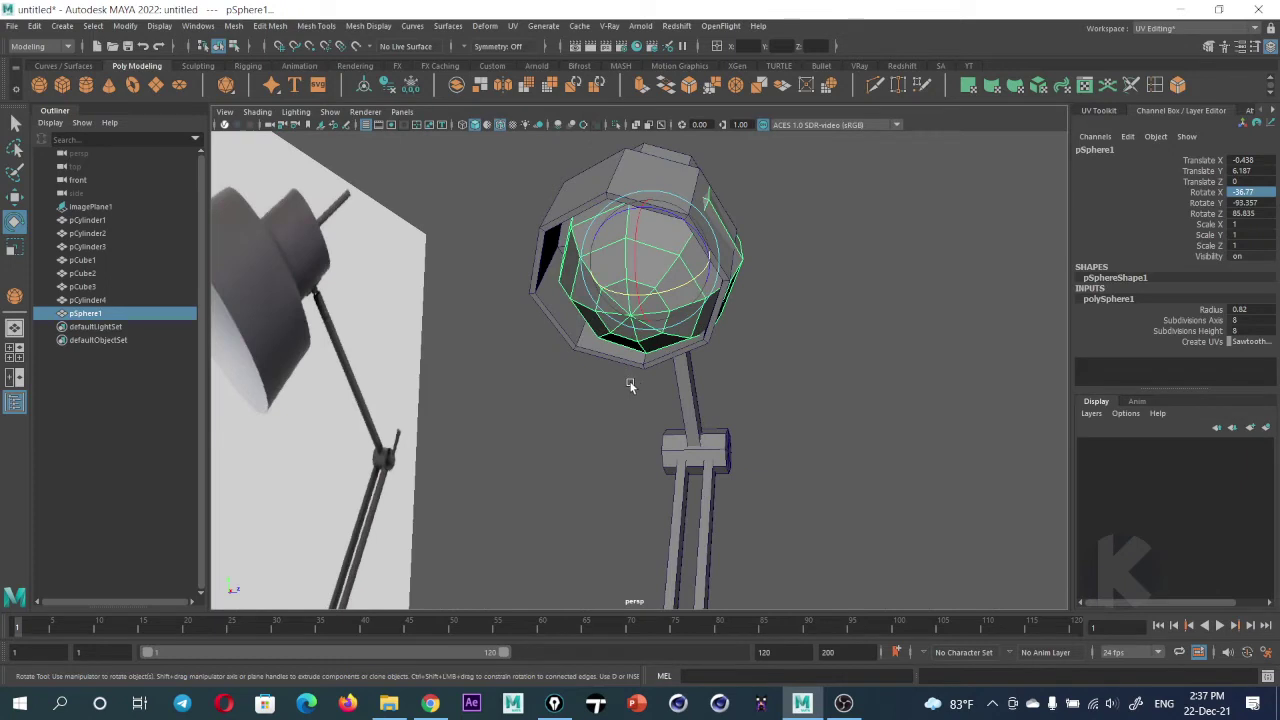
key("r")
left_click_drag(645, 262, 548, 255)
key("w")
left_click_drag(699, 260, 681, 259)
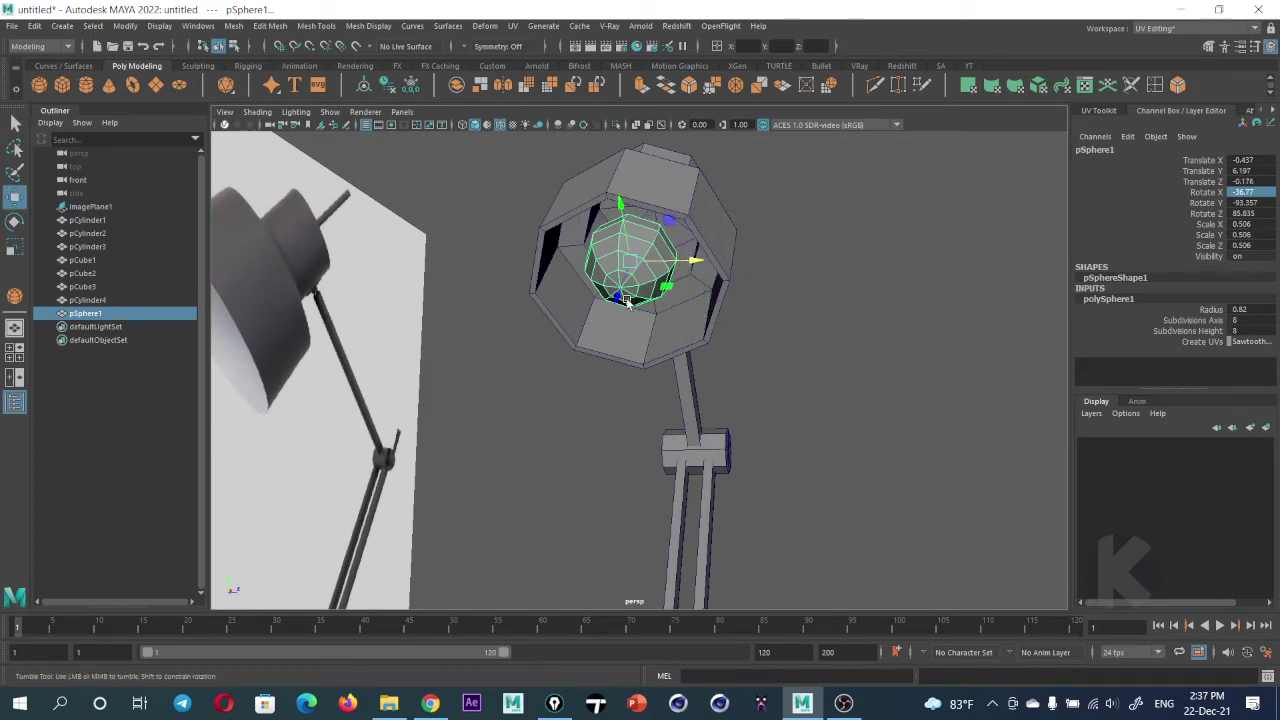
mouse_move(627, 300)
left_mouse_down("alt")
mouse_move(645, 303)
mouse_move(597, 297)
mouse_move(575, 318)
mouse_move(698, 336)
mouse_move(631, 300)
mouse_move(609, 258)
mouse_move(677, 222)
mouse_move(677, 270)
mouse_move(654, 183)
mouse_move(579, 326)
mouse_move(549, 341)
left_mouse_up("alt")
key("r")
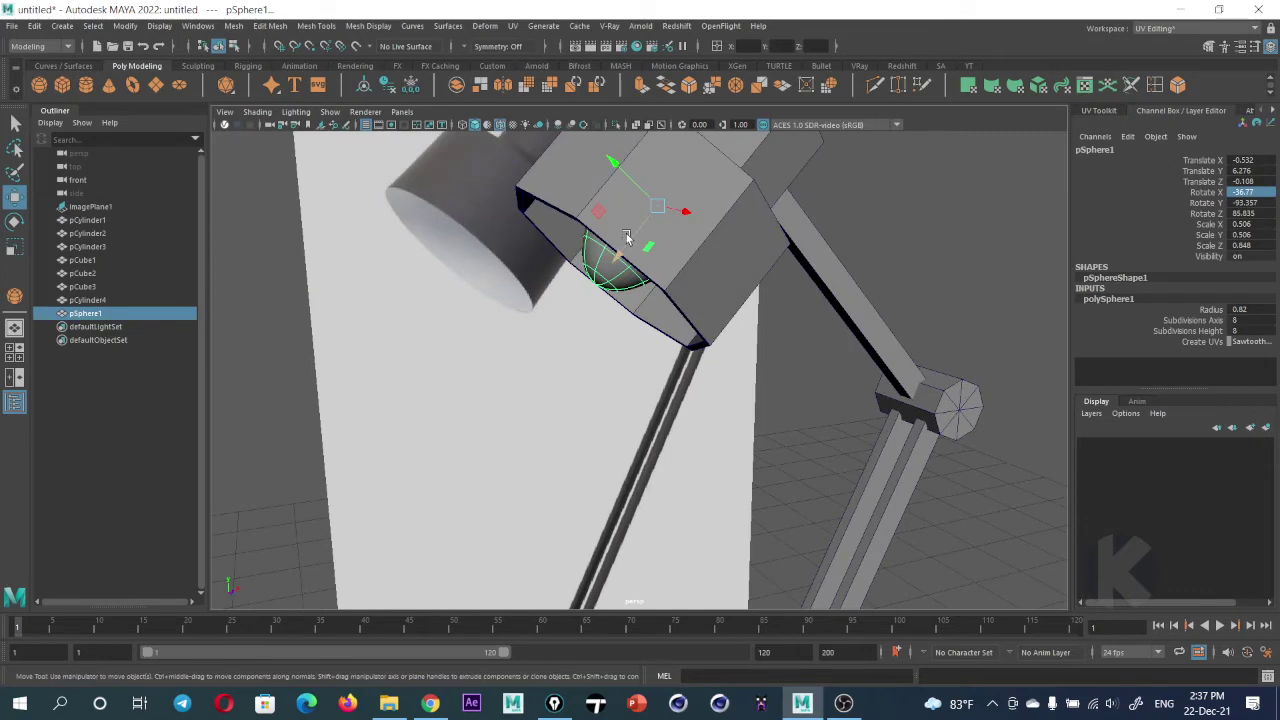
Deselect the bulb and zoom out to review the whole lamp
left_click(957, 243)
right_click_drag(957, 243, 612, 307, "alt")
mouse_move(612, 307)
left_mouse_down("alt")
mouse_move(740, 277)
mouse_move(673, 280)
mouse_move(683, 302)
mouse_move(597, 323)
mouse_move(640, 346)
mouse_move(717, 309)
mouse_move(707, 284)
mouse_move(667, 335)
mouse_move(645, 325)
left_mouse_up("alt")
left_click(672, 281)
Switch to a side-by-side Front/Persp layout and zoom the front view in on the lamp
key("space")
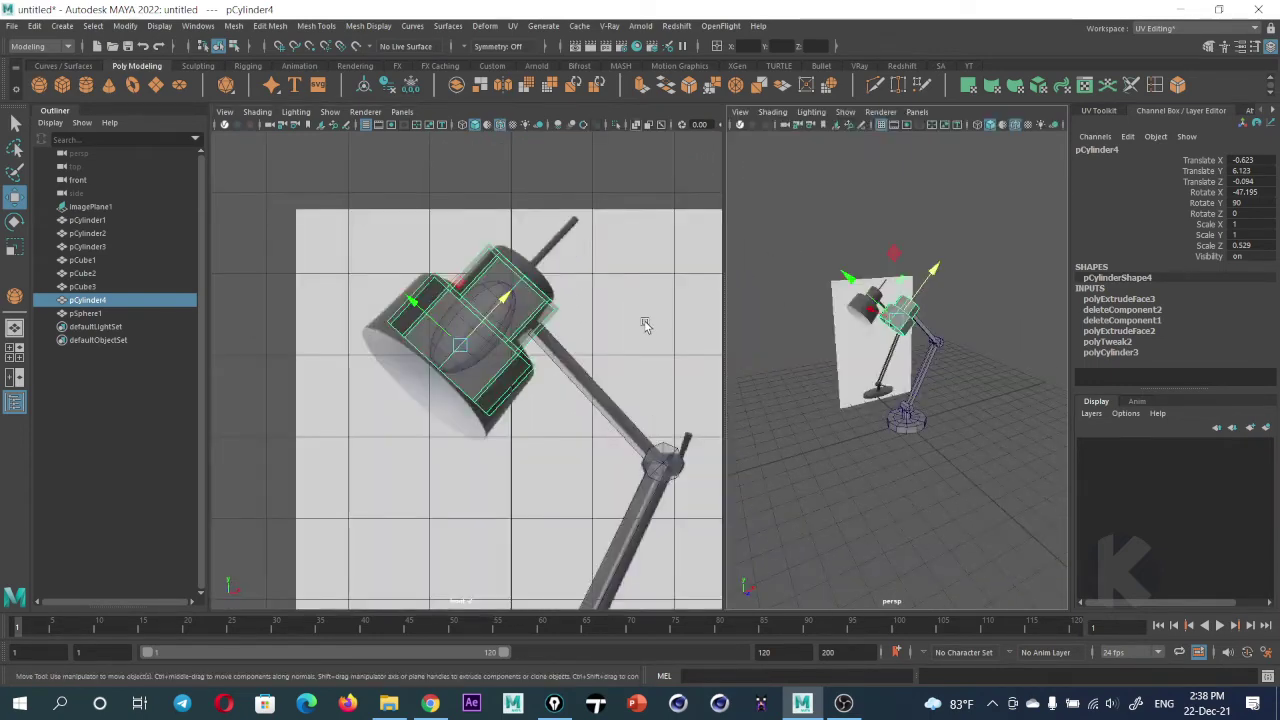
scroll(600, 300, "down", 5)
left_click(577, 280)
scroll(454, 308, "up", 2)
mouse_move(454, 308)
right_mouse_down("alt")
mouse_move(500, 300)
mouse_move(466, 277)
mouse_move(520, 329)
mouse_move(529, 308)
right_mouse_up("alt")
scroll(463, 451, "up", 3)
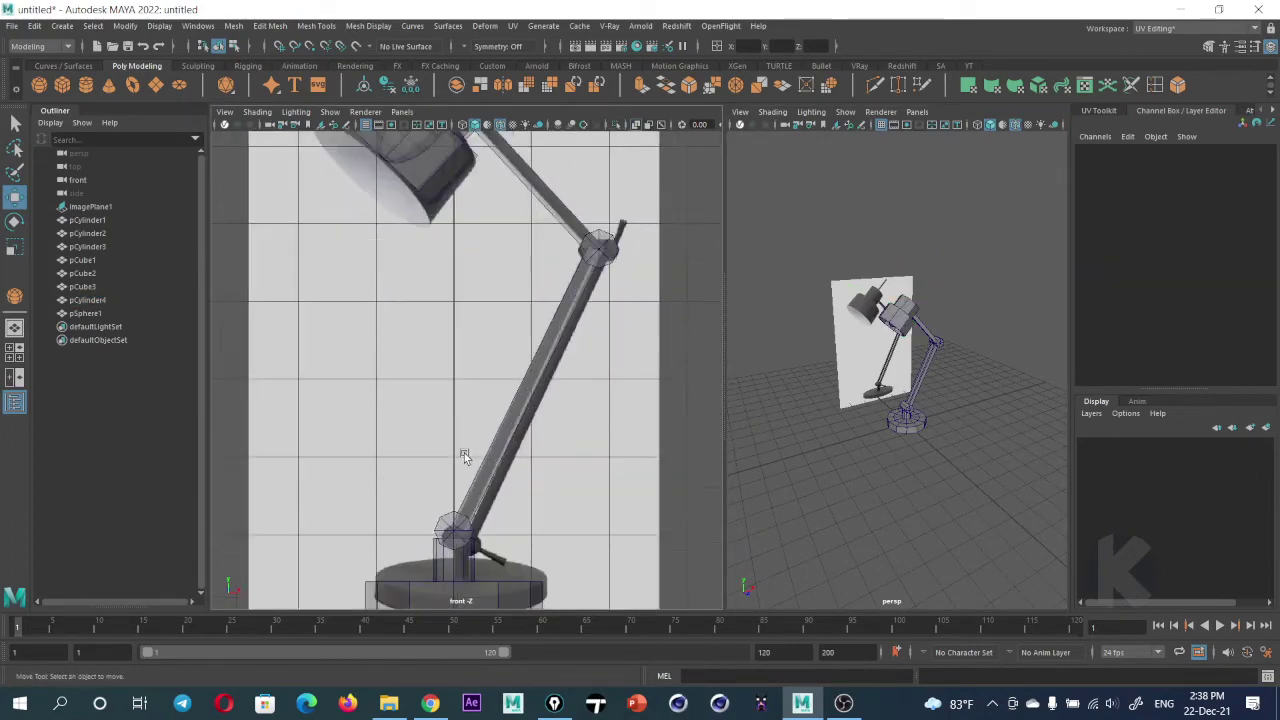
scroll(463, 286, "up", 3)
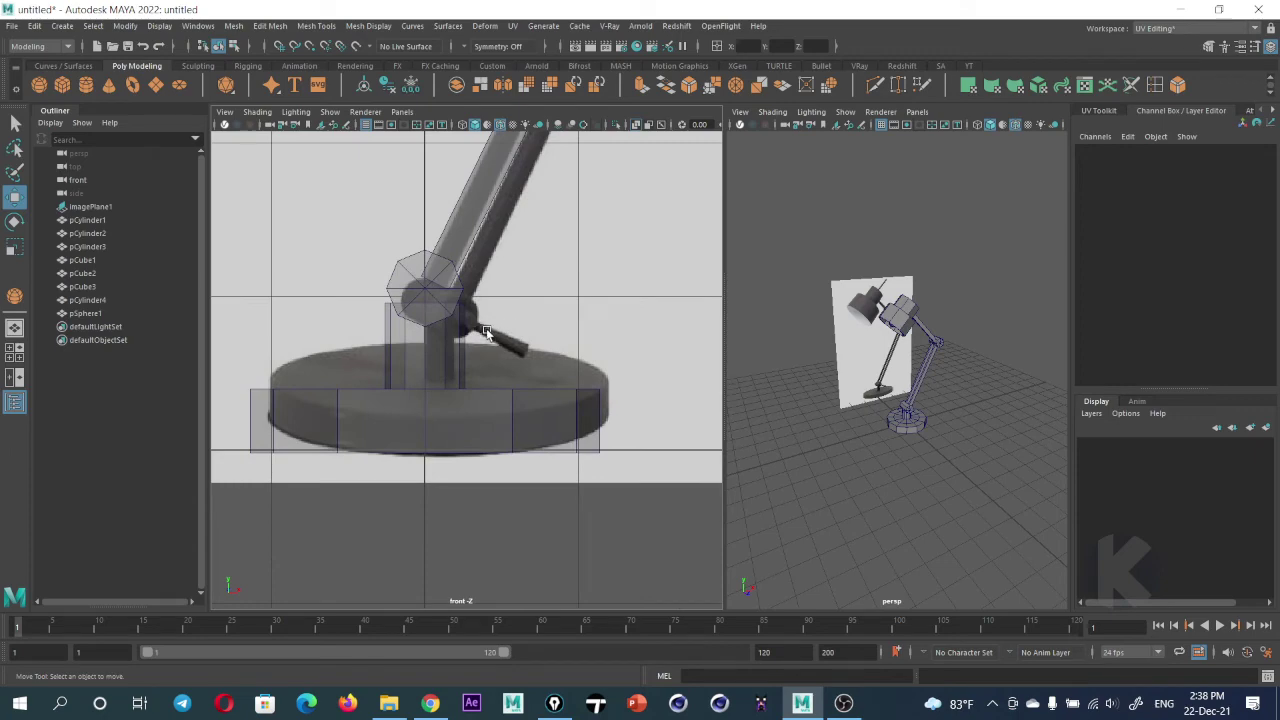
scroll(880, 380, "up", 5)
scroll(860, 390, "up", 3)
scroll(849, 397, "up", 2)
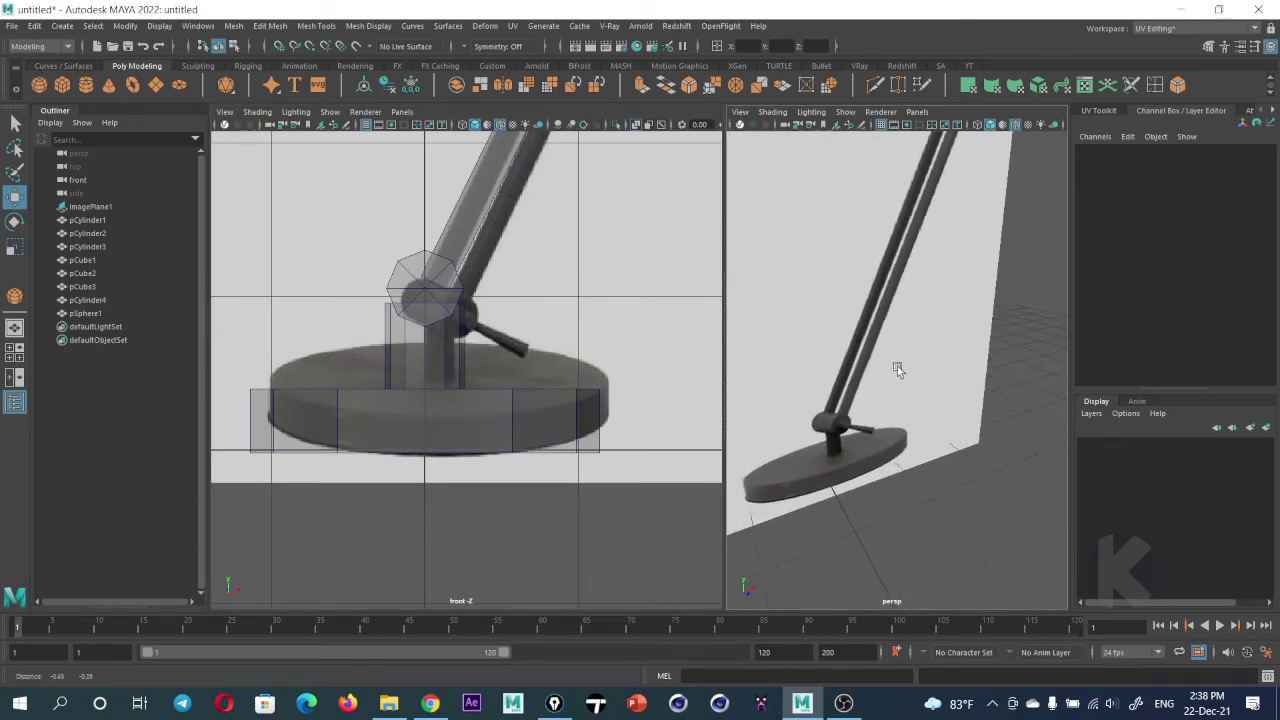
scroll(905, 407, "up", 3)
scroll(844, 423, "down", 5)
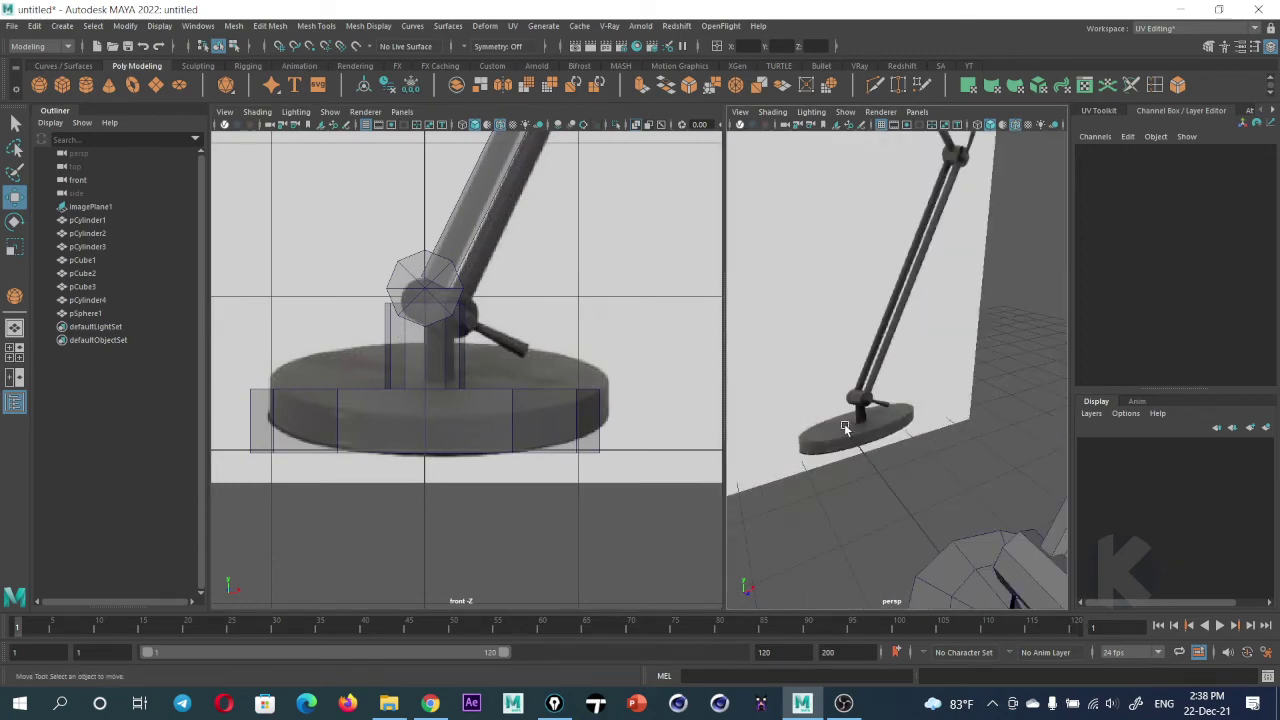
scroll(873, 413, "up", 6)
scroll(853, 410, "up", 2)
scroll(921, 387, "up", 2)
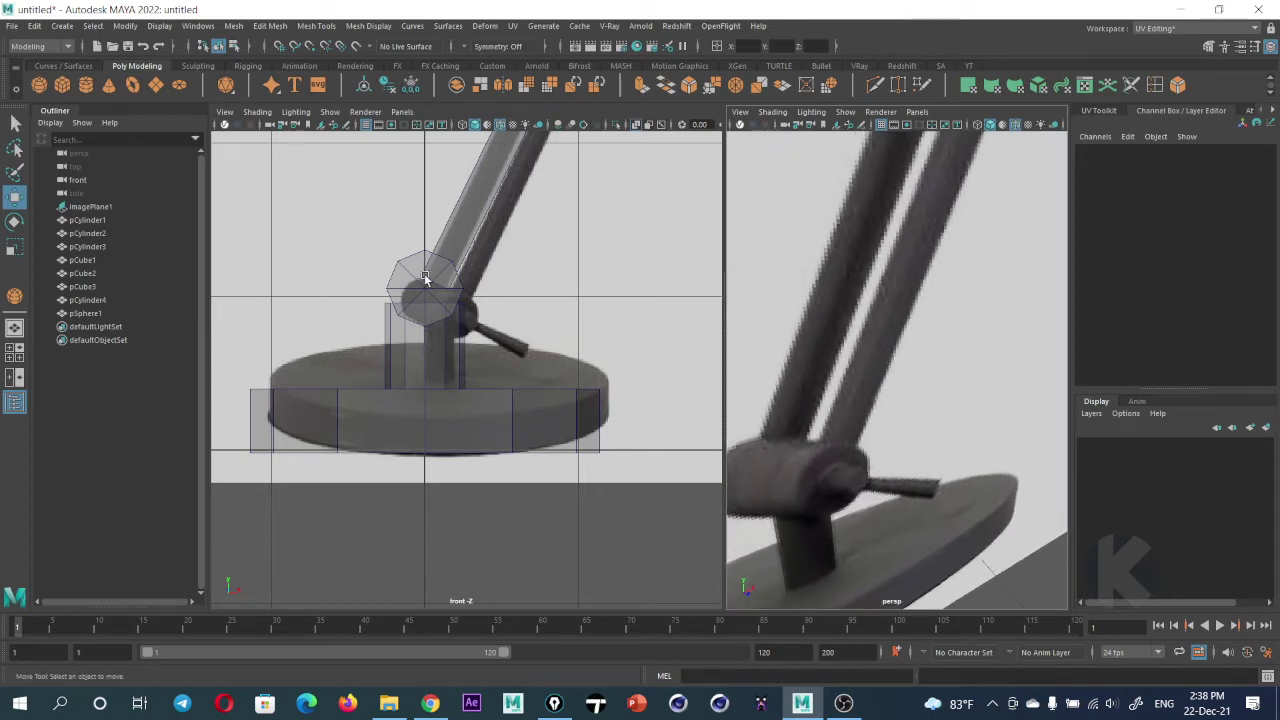
Draw a small 8-sided polygon cylinder at the base joint
left_click(88, 87)
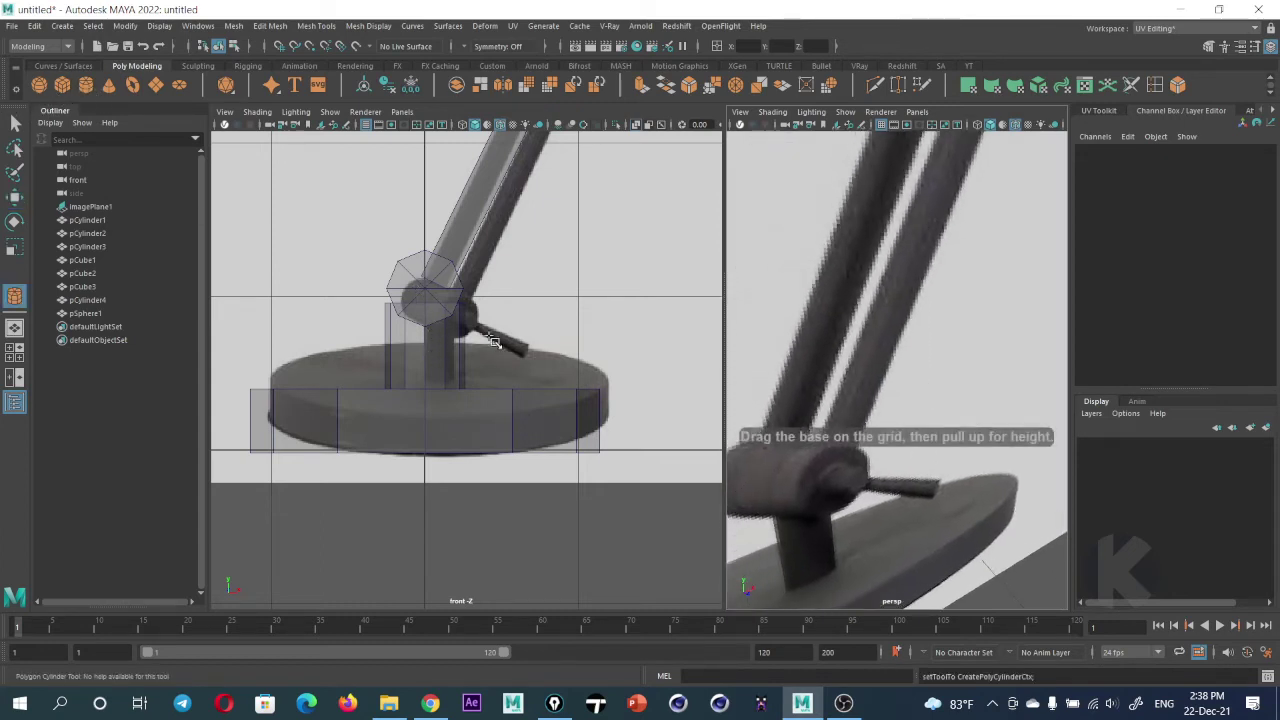
mouse_move(478, 329)
left_mouse_down()
mouse_move(500, 344)
mouse_move(497, 318)
left_mouse_up()
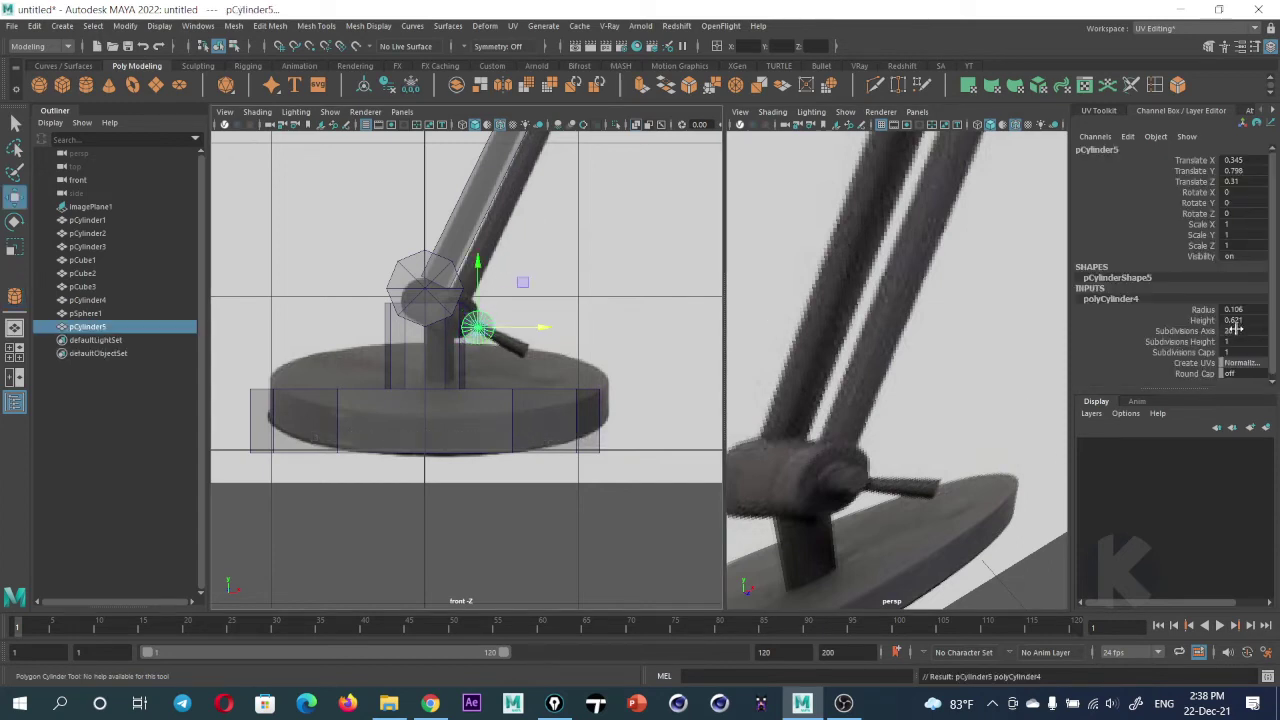
type("8")
key("Return")
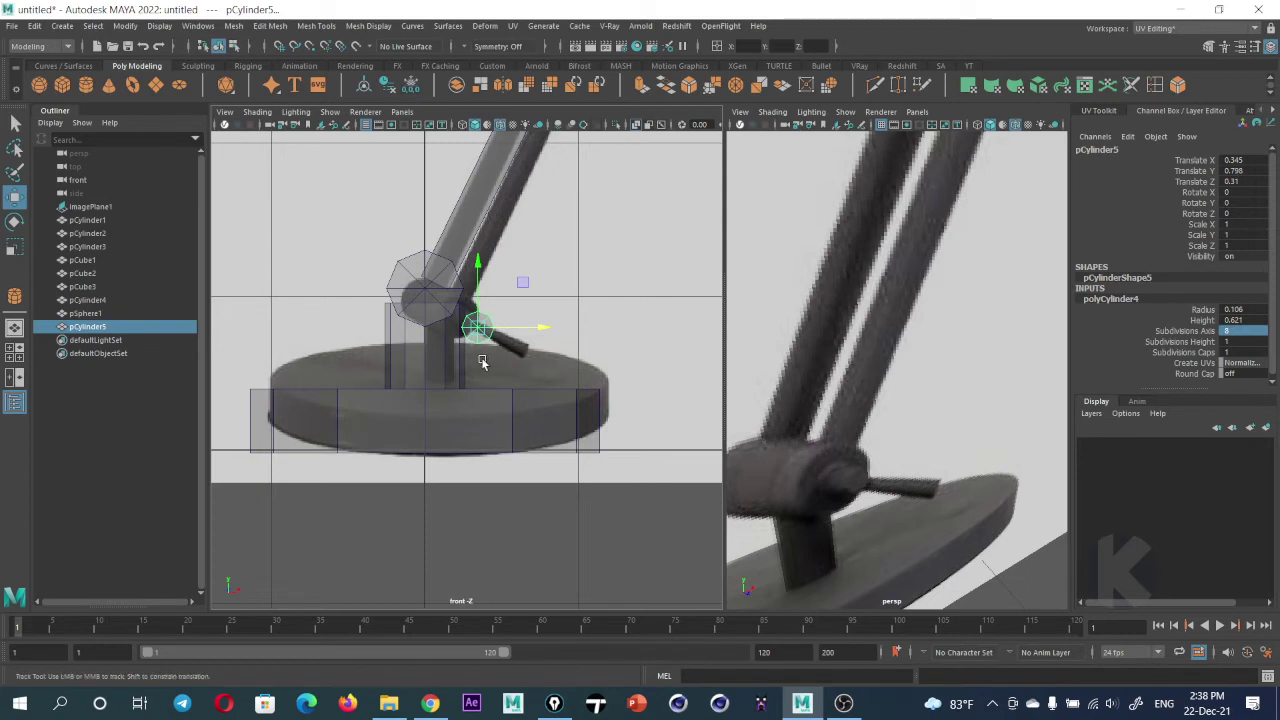
middle_click_drag(480, 327, 480, 336, "alt")
key("e")
left_click_drag(481, 336, 537, 345)
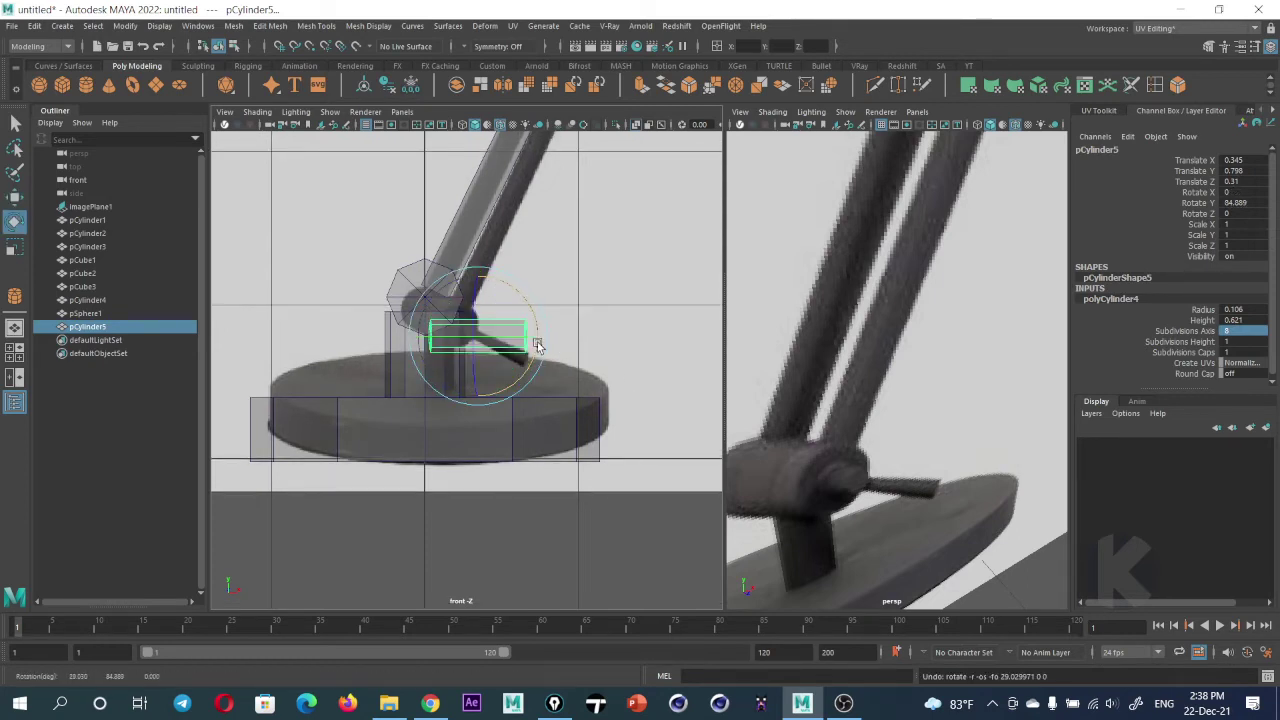
key("ctrl+z")
Enable Discrete Rotate and turn the cylinder 90 degrees in Y and 30 degrees in X
left_click(482, 337)
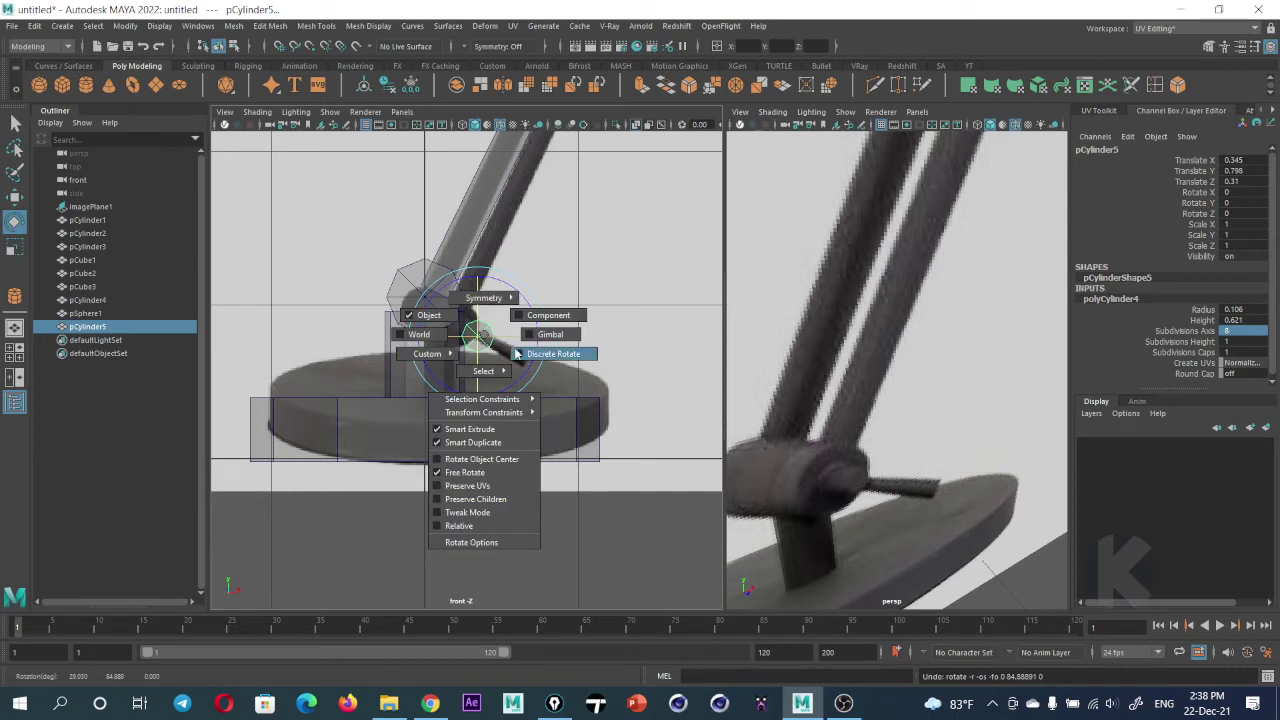
left_click(520, 358)
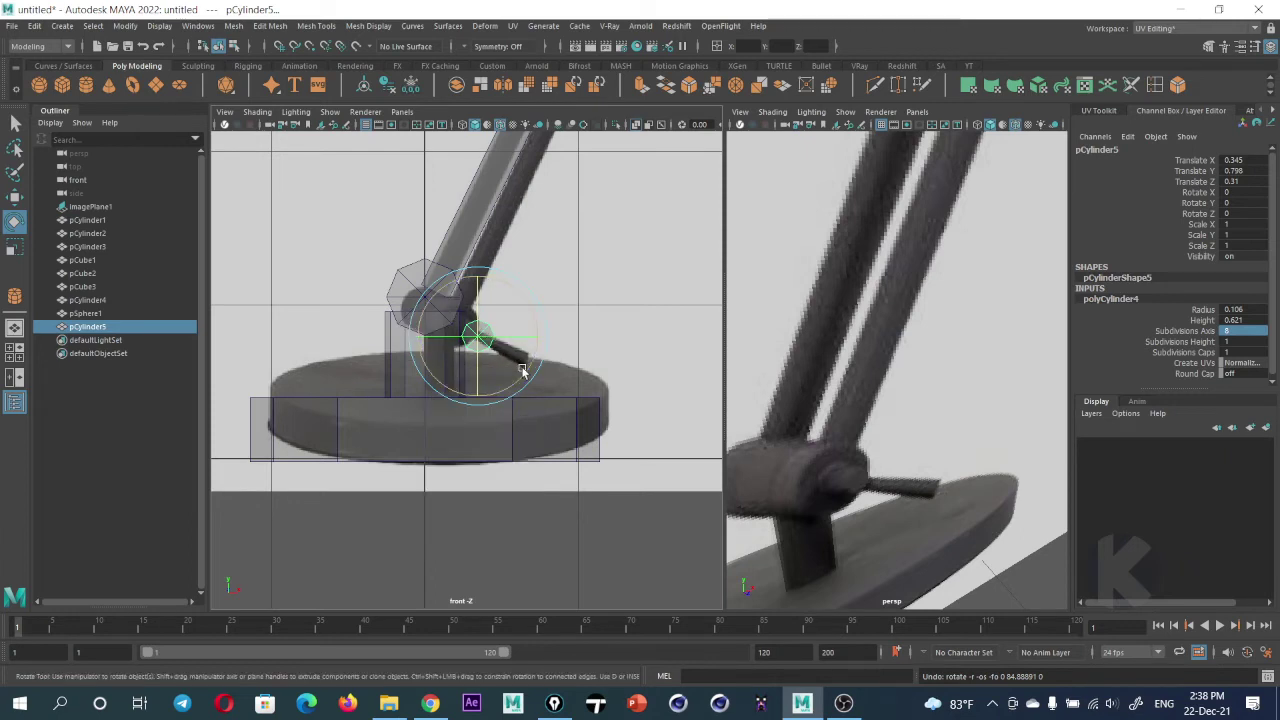
left_click_drag(482, 338, 500, 335)
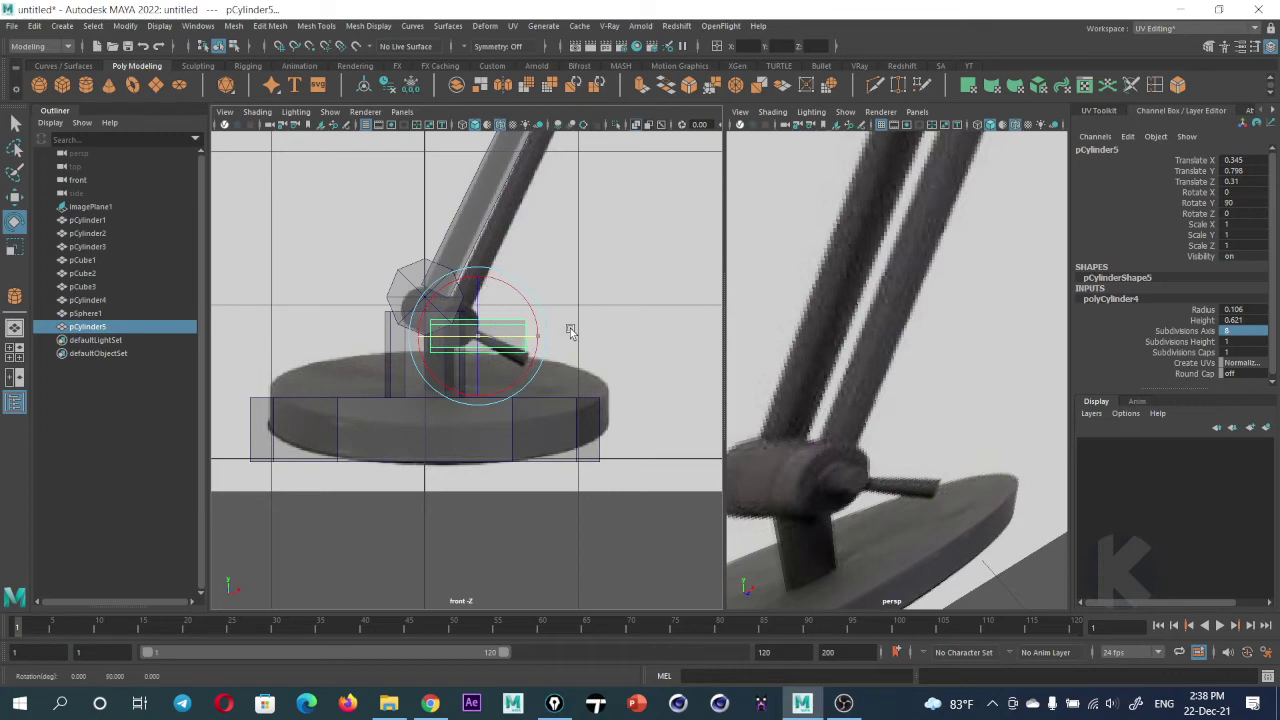
left_click_drag(531, 297, 522, 358)
Select the knob cylinder's outer-end vertices and scale them to taper that end narrower
key("w")
right_click(476, 338)
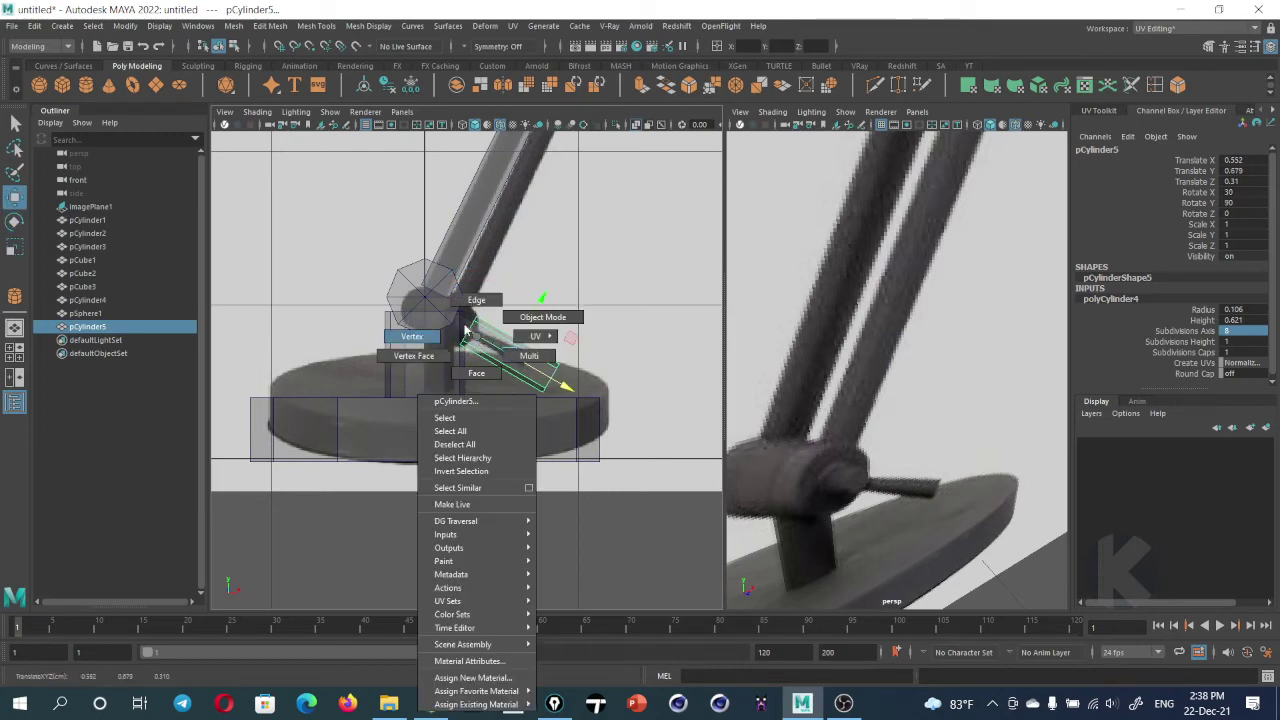
left_click(418, 331)
left_click_drag(445, 300, 476, 343)
scroll(476, 343, "up", 2)
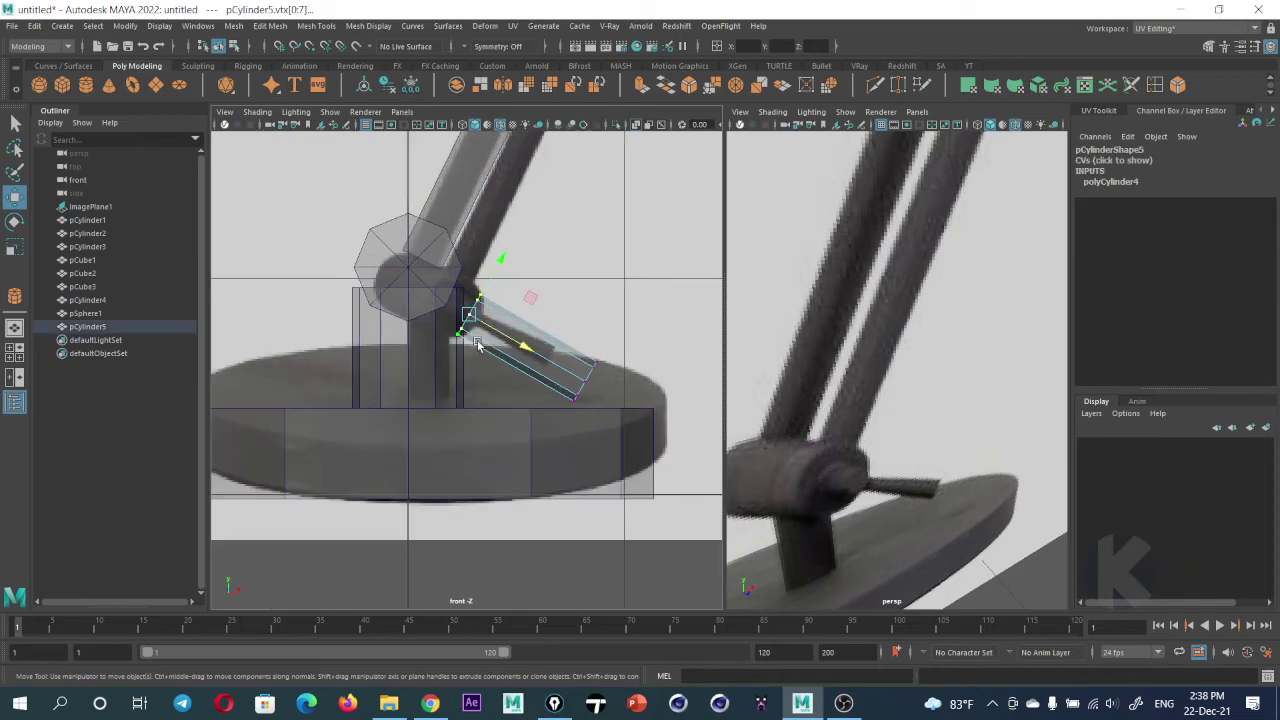
key("r")
left_click_drag(841, 412, 878, 438, "alt")
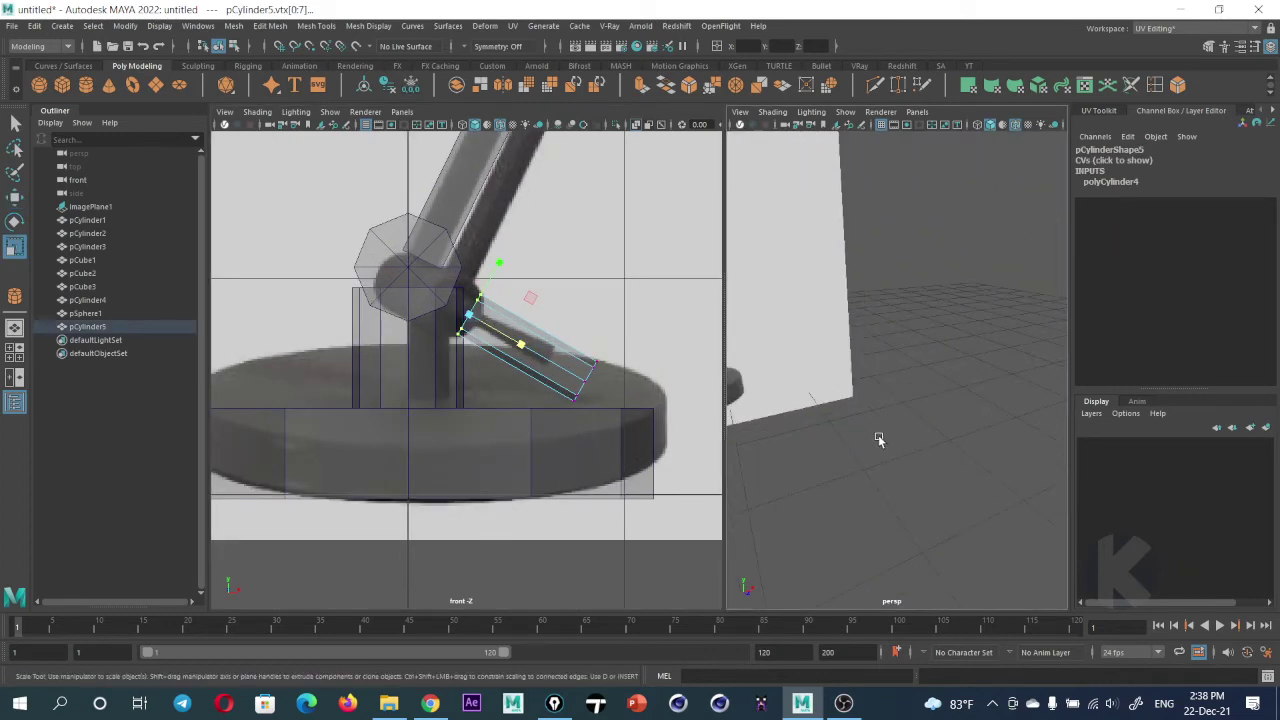
key("f")
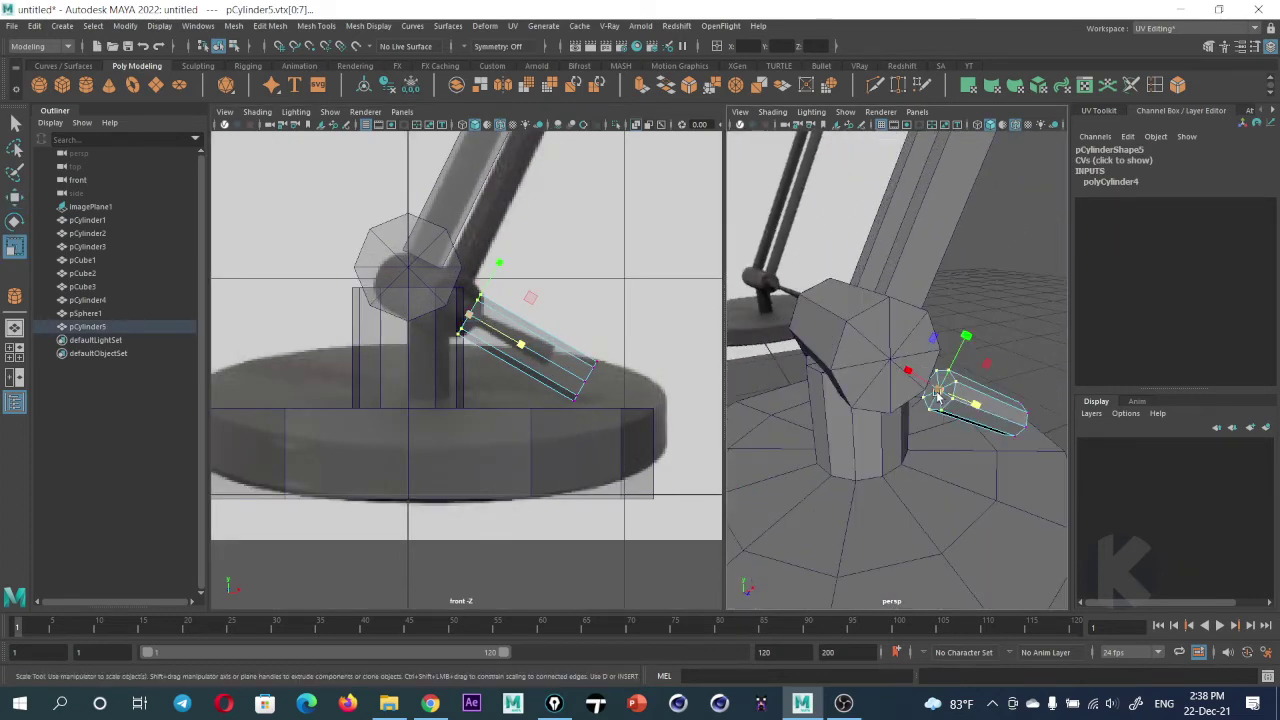
left_click_drag(937, 397, 921, 385)
Move pCylinder5 into the lower joint at Translate X 0.293, Y 0.866
key("w")
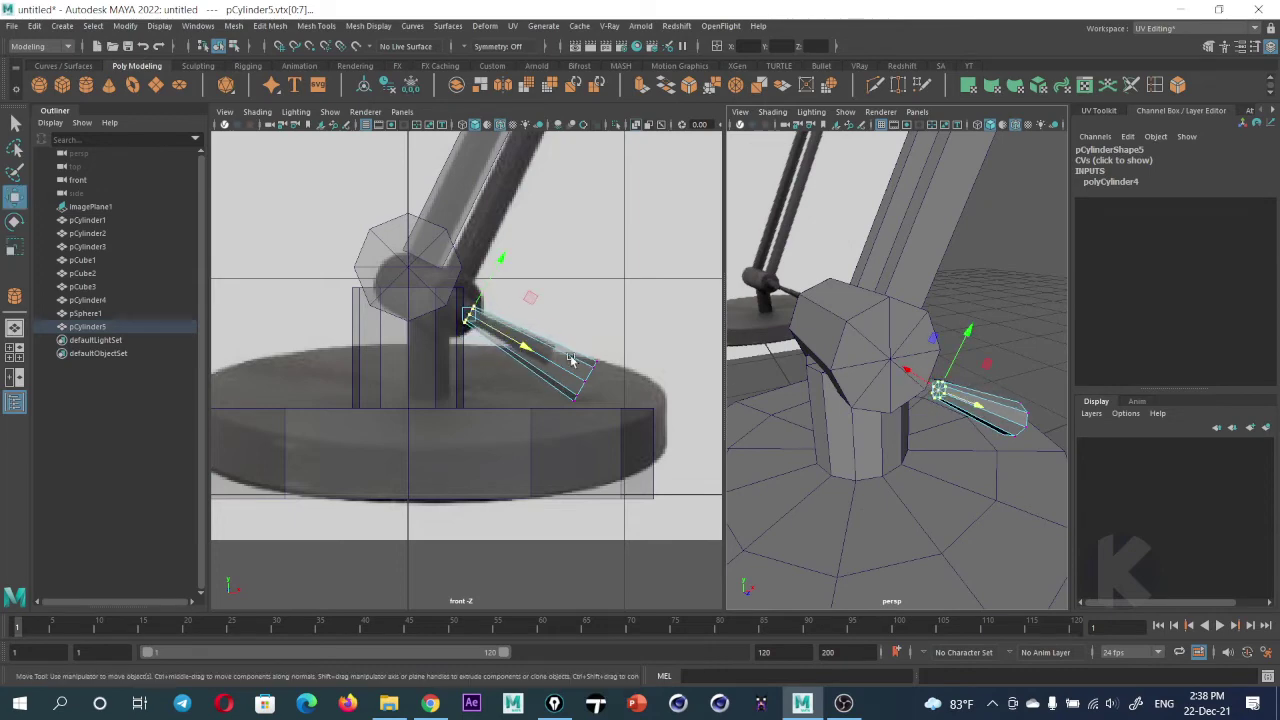
right_click_drag(918, 400, 1005, 318)
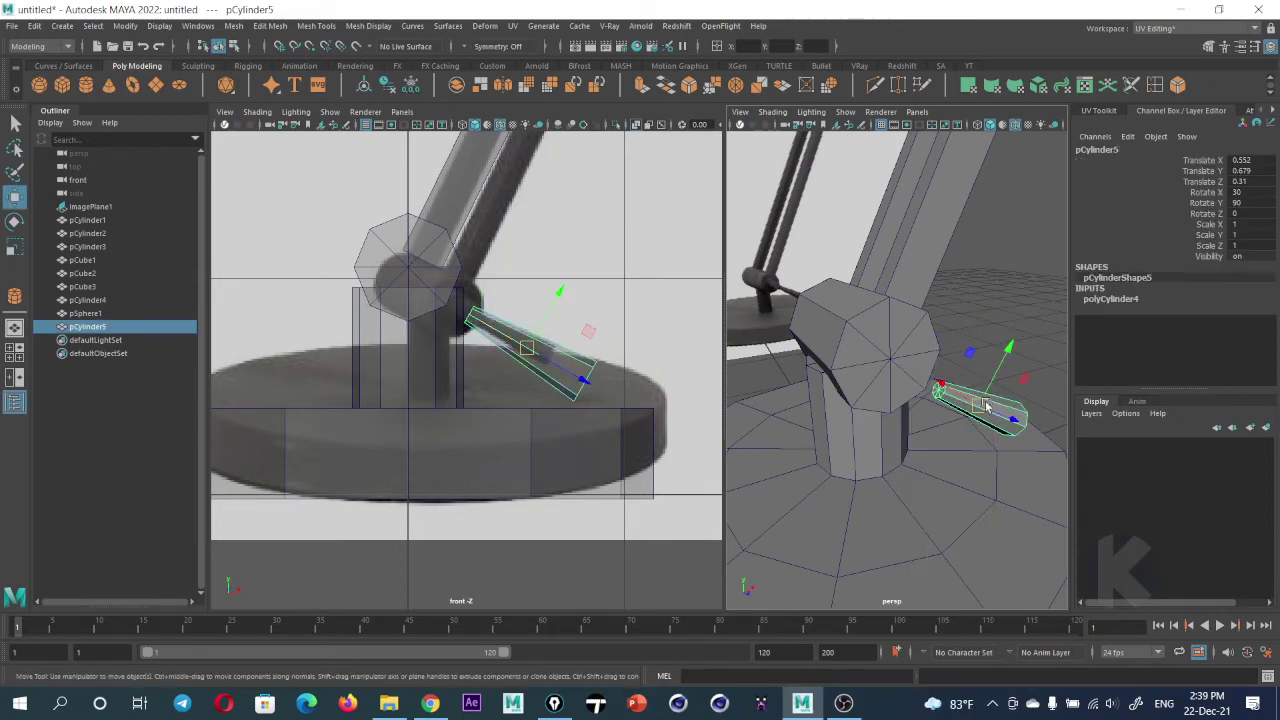
left_click_drag(985, 405, 903, 412, "alt")
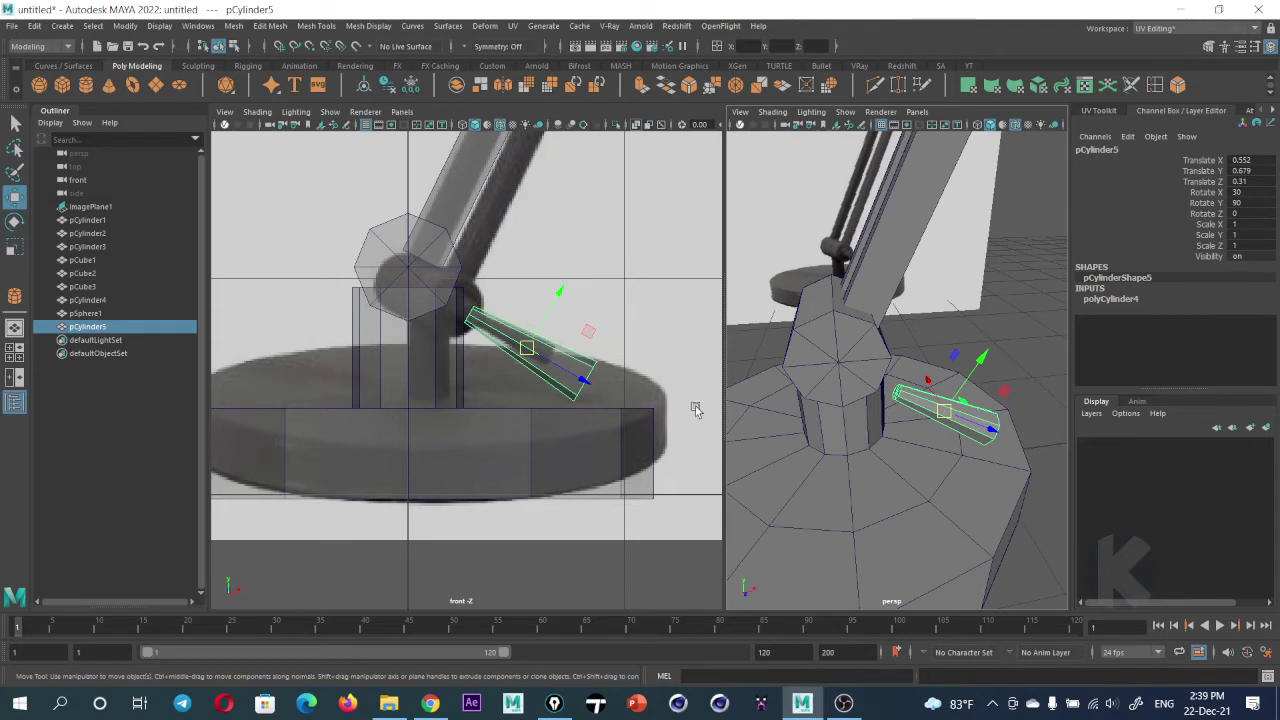
left_click_drag(569, 384, 511, 350)
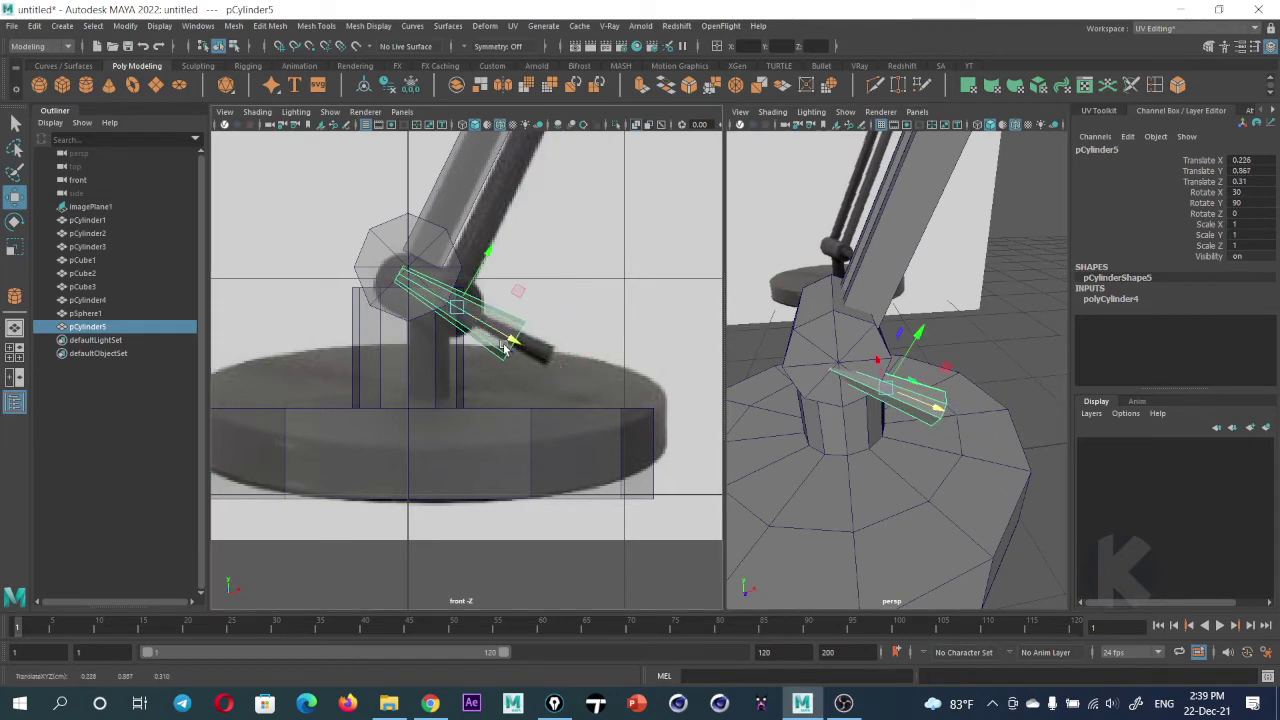
left_click_drag(479, 283, 484, 267)
mouse_move(912, 400)
left_mouse_down("alt")
mouse_move(915, 428)
mouse_move(898, 430)
left_mouse_up("alt")
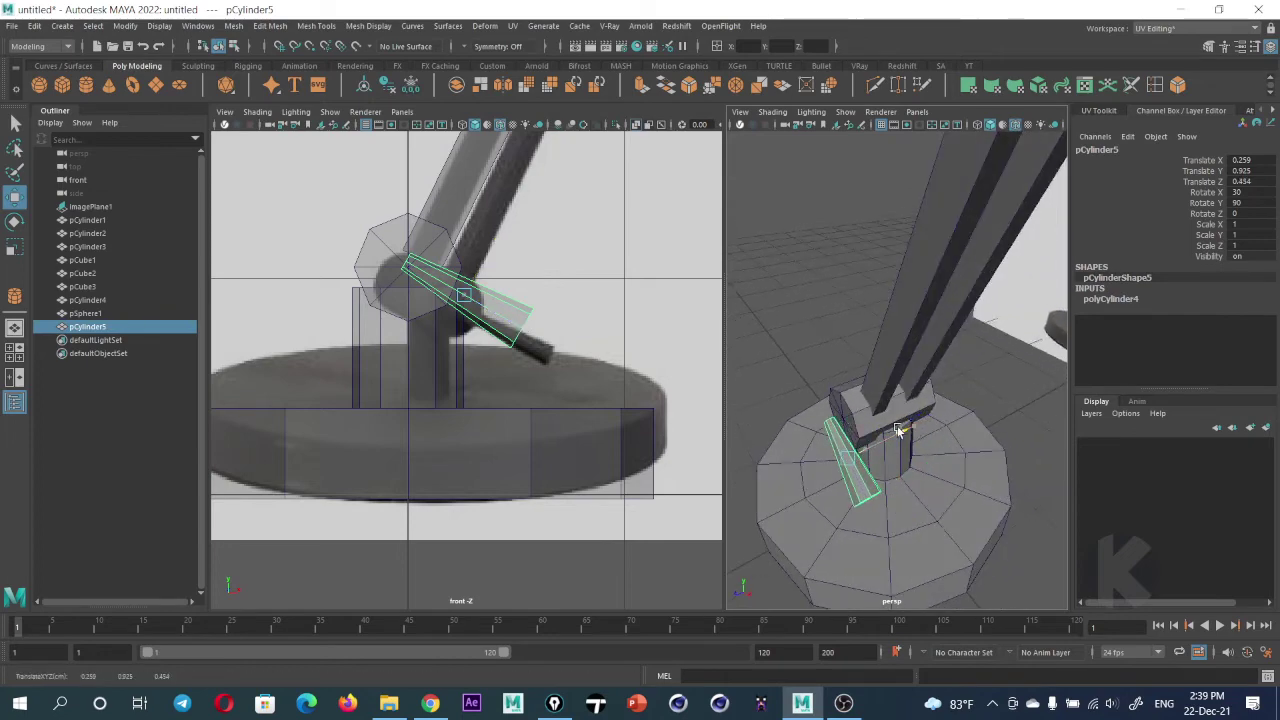
left_click_drag(838, 462, 898, 453, "alt")
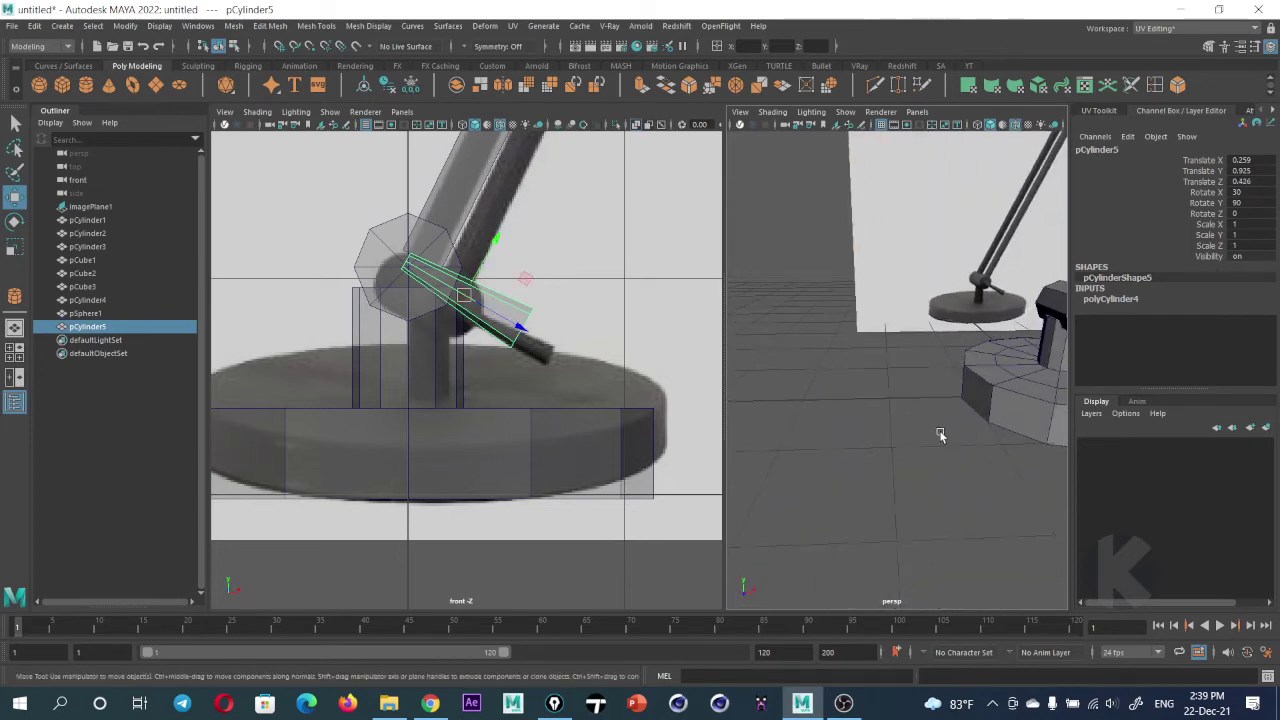
mouse_move(522, 283)
left_mouse_down()
mouse_move(608, 371)
mouse_move(531, 289)
left_mouse_up()
mouse_move(888, 363)
left_mouse_down("alt")
mouse_move(910, 384)
mouse_move(905, 410)
mouse_move(838, 390)
left_mouse_up("alt")
Shift-drag pCylinder5 upward, creating the copy pCylinder6 at Translate 2.33, 4.694, 0.426
scroll(905, 410, "up", 5)
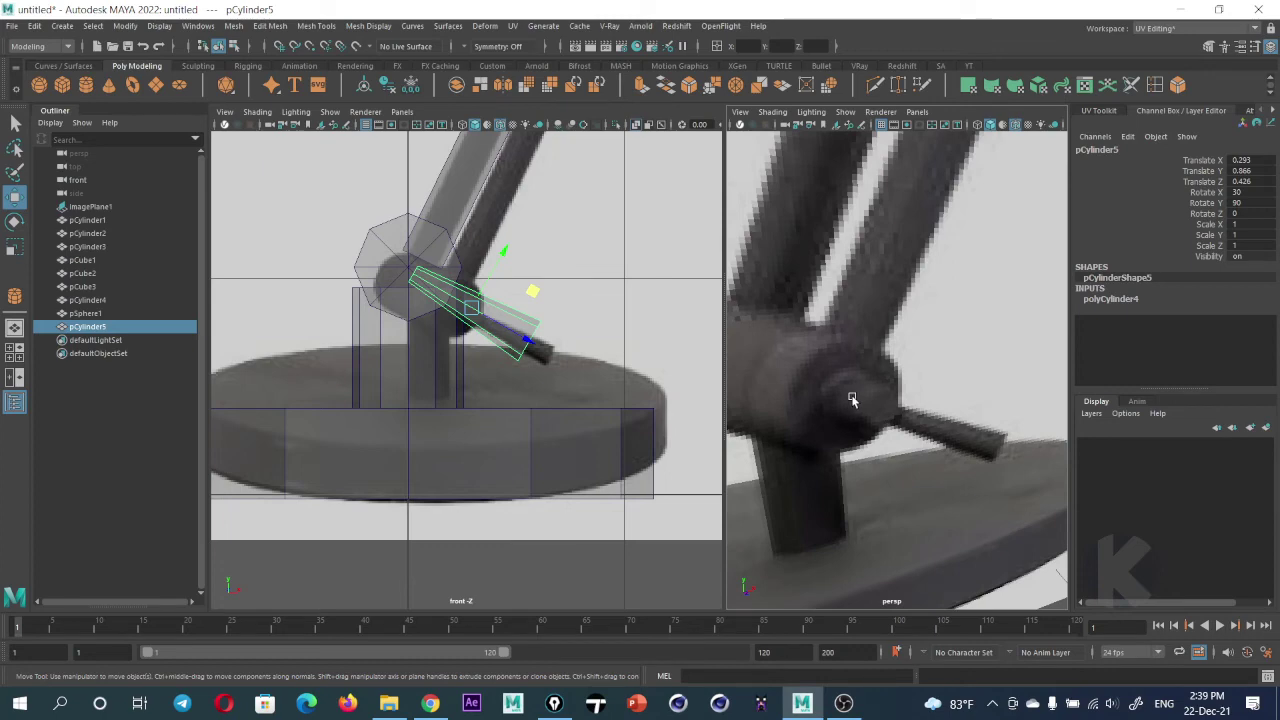
scroll(852, 401, "down", 5)
scroll(852, 401, "down", 5)
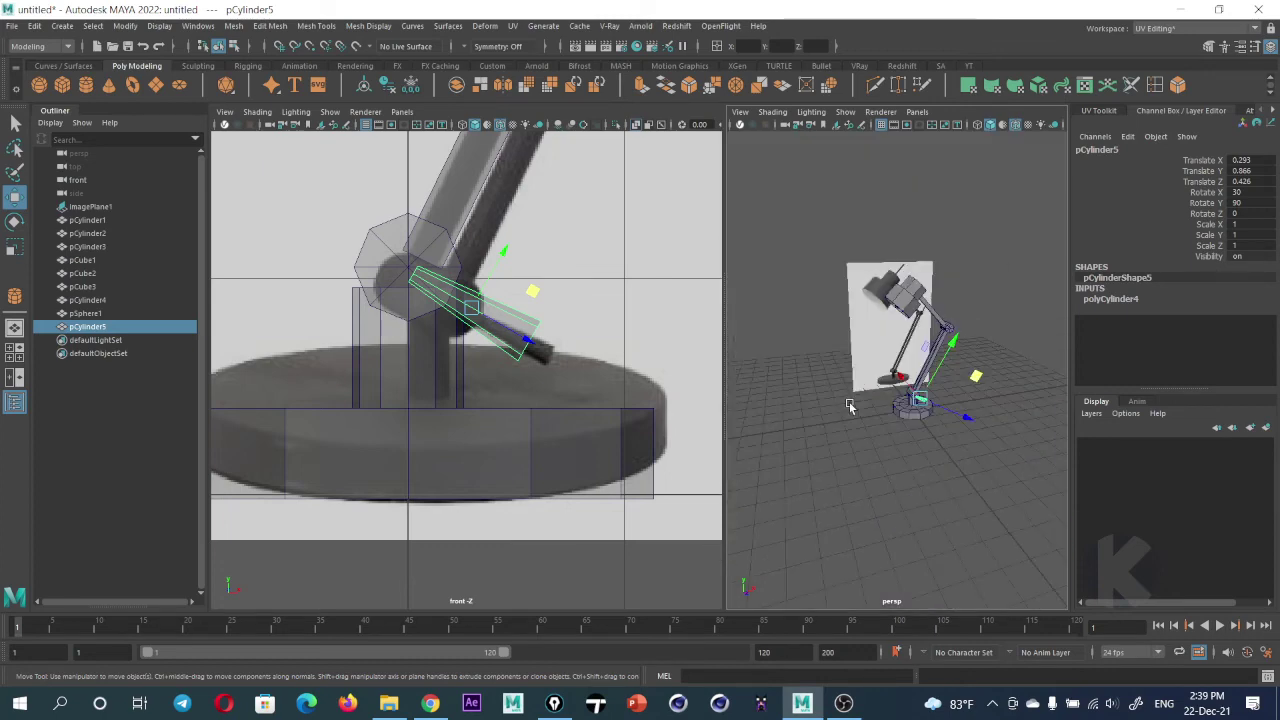
left_click_drag(852, 401, 885, 404, "alt")
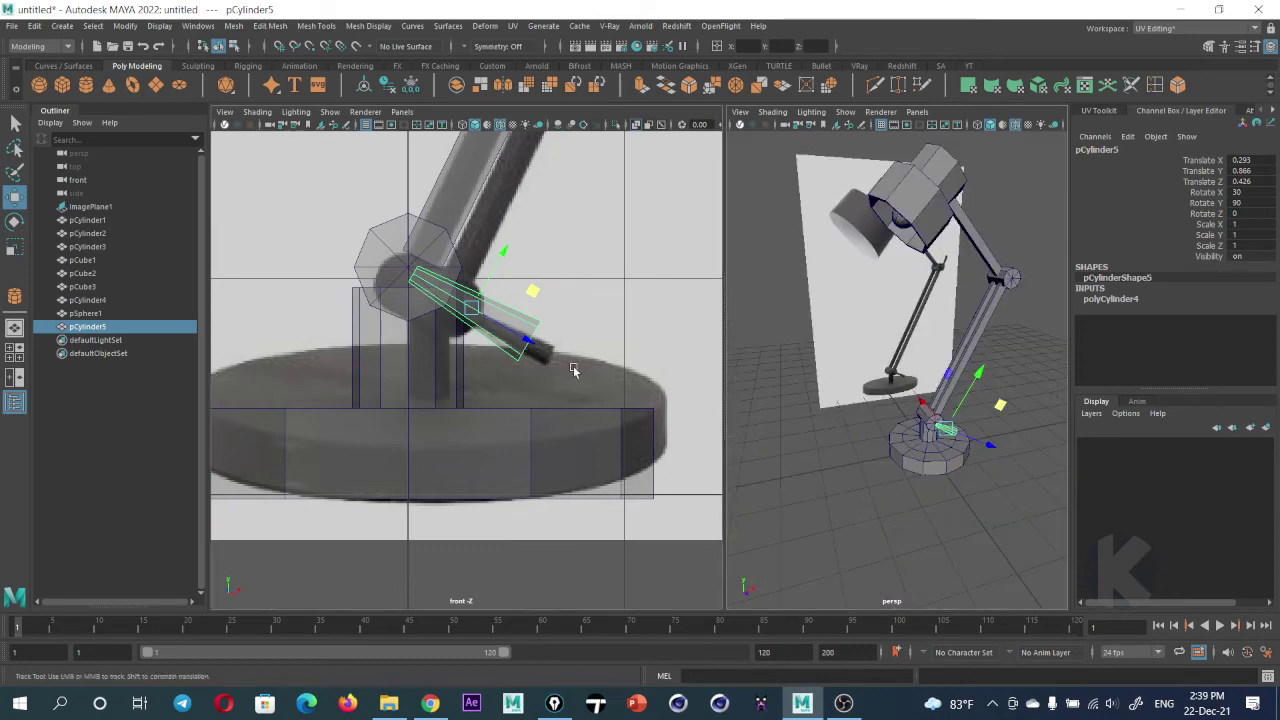
scroll(586, 437, "down", 5)
scroll(597, 434, "up", 1)
scroll(520, 415, "up", 2)
middle_click_drag(520, 415, 474, 487, "alt")
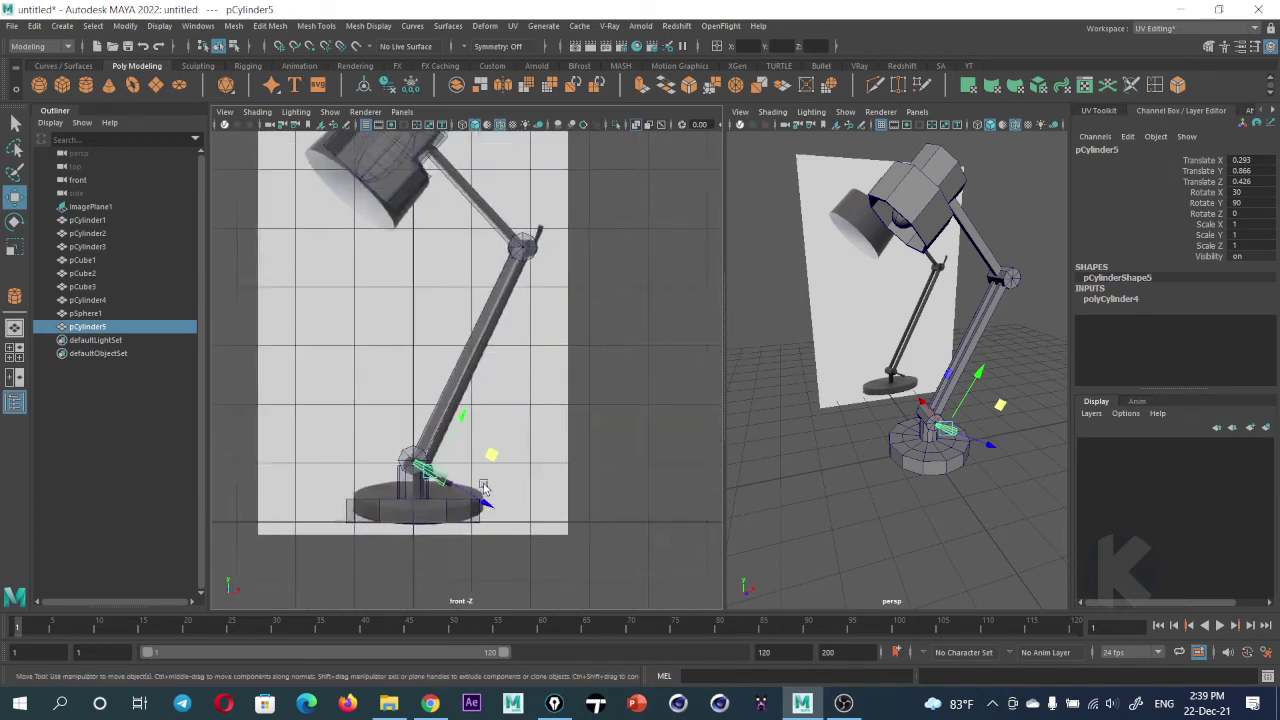
scroll(474, 487, "up", 1)
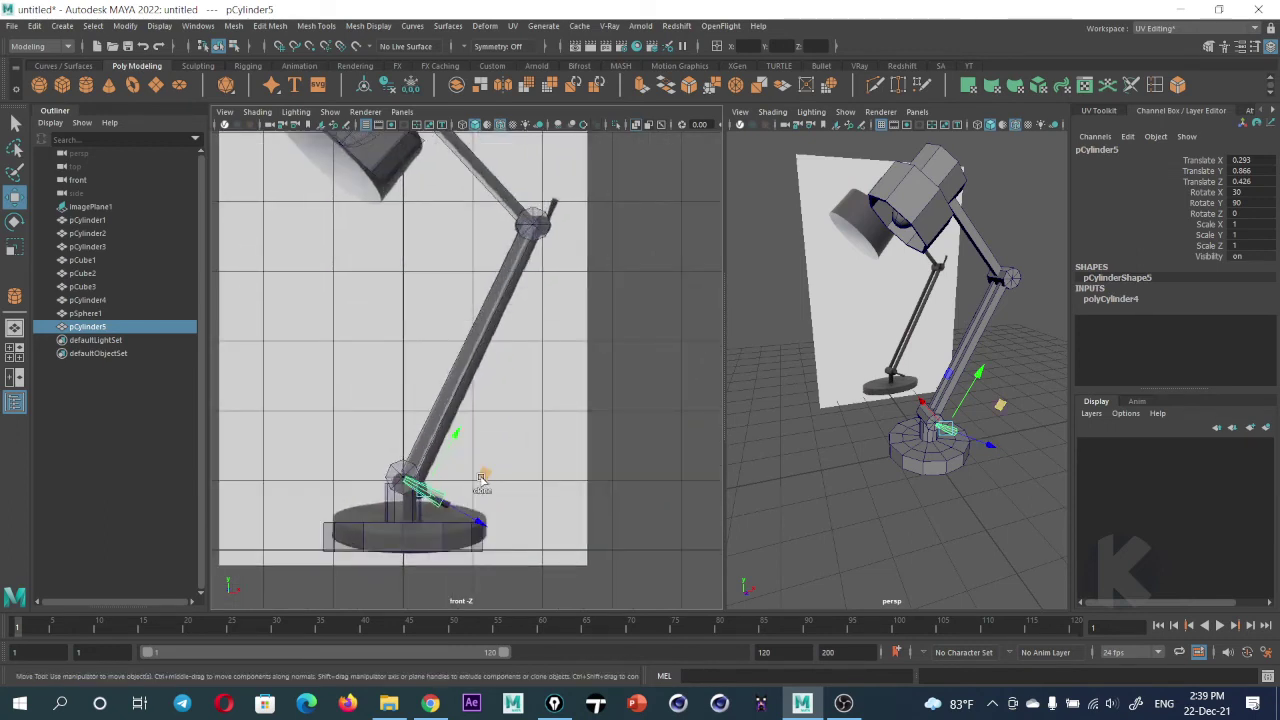
left_click_drag(482, 480, 642, 242, "ctrl+shift")
Rotate pCylinder6 to Rotate X -60, tilting it the opposite way
scroll(529, 429, "up", 2)
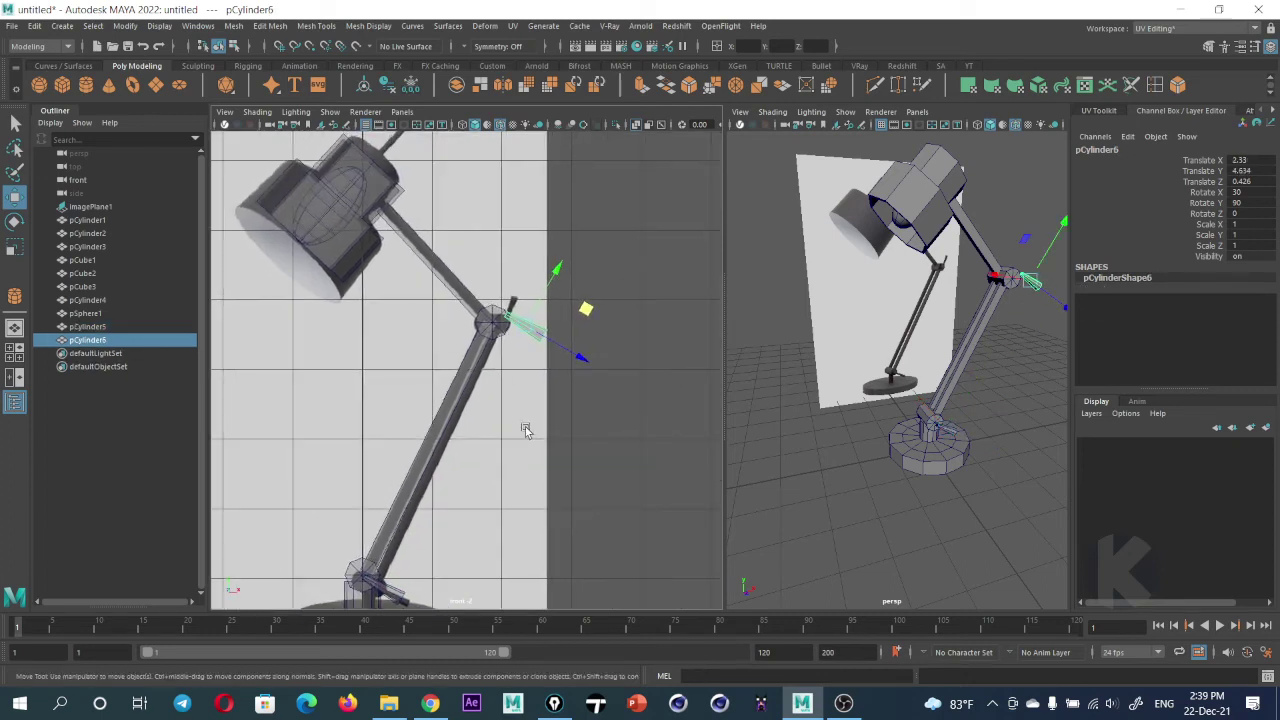
key("e")
mouse_move(586, 357)
left_mouse_down()
mouse_move(583, 260)
mouse_move(552, 230)
left_mouse_up()
Seat pCylinder6 on the elbow joint at Translate 2.139, 4.893, 0.398
key("w")
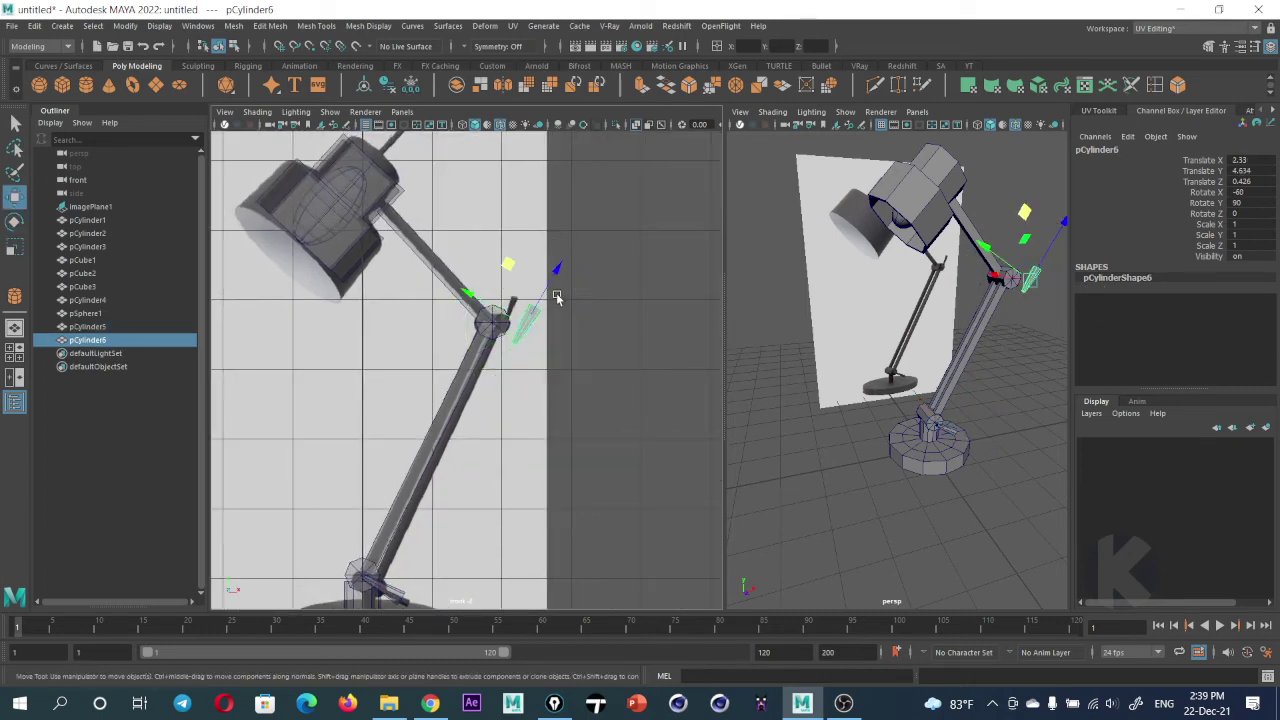
left_click_drag(507, 268, 493, 248)
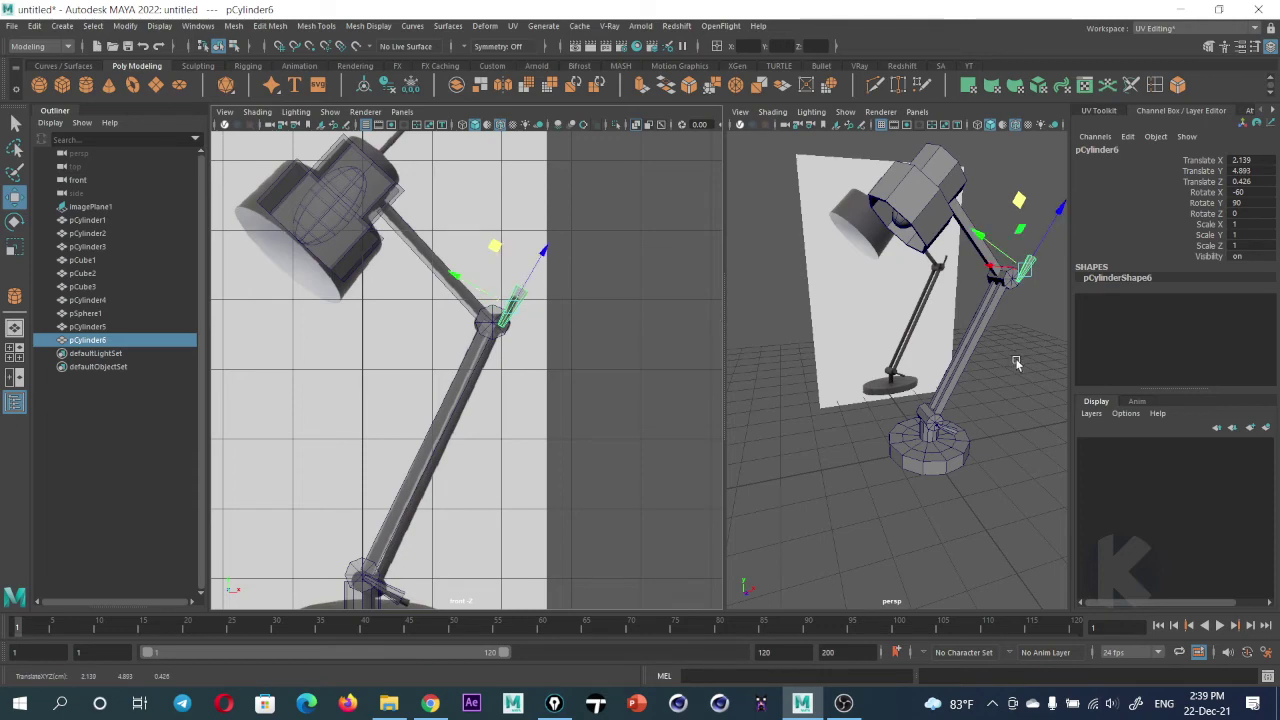
scroll(1010, 350, "up", 3)
scroll(960, 335, "down", 3)
mouse_move(926, 328)
left_mouse_down("alt")
mouse_move(950, 390)
mouse_move(929, 443)
mouse_move(905, 416)
mouse_move(938, 484)
left_mouse_up("alt")
scroll(966, 430, "up", 5)
scroll(966, 430, "down", 5)
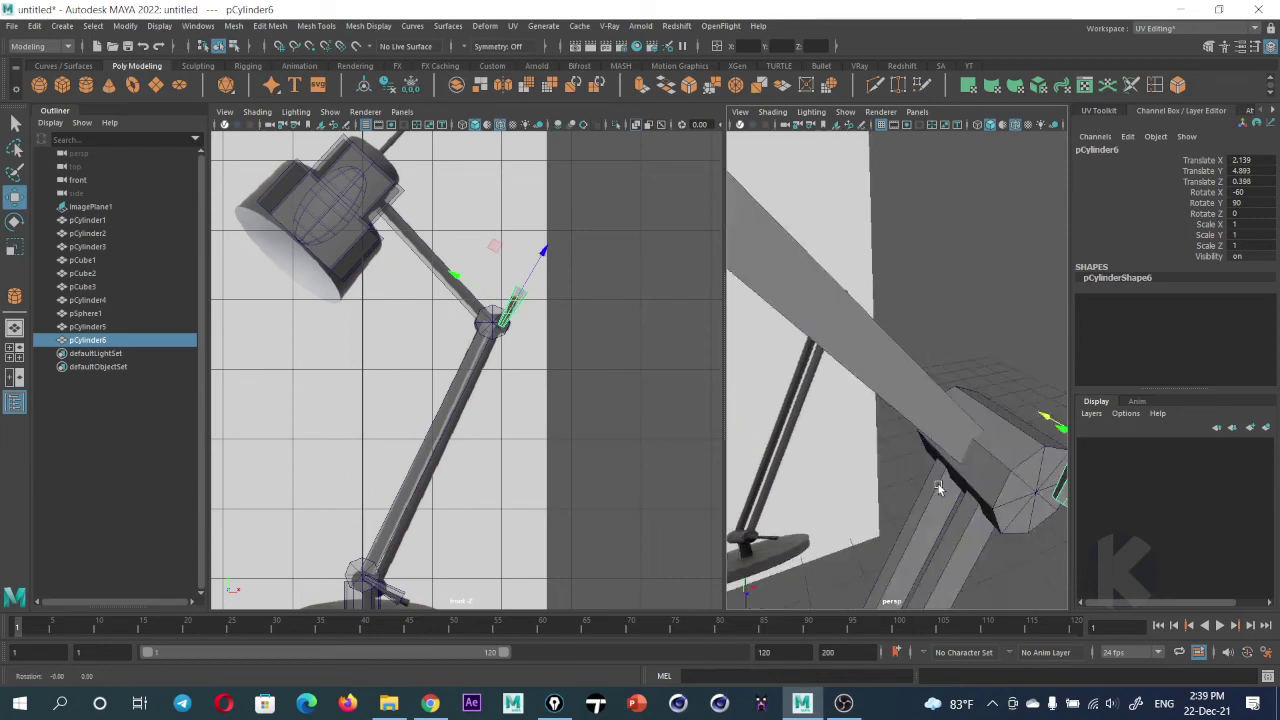
scroll(938, 484, "down", 5)
scroll(781, 417, "down", 2)
left_click_drag(781, 417, 880, 288, "alt")
scroll(880, 288, "up", 3)
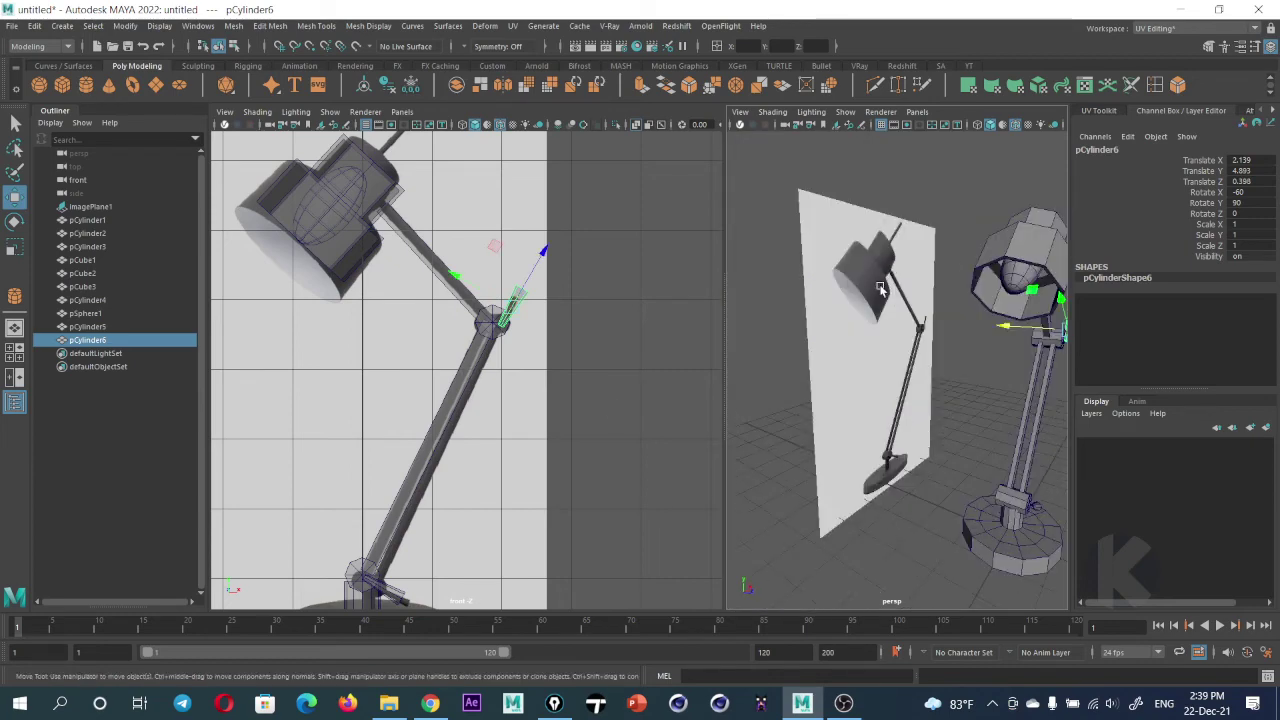
Clear the selection and inspect the lamp in a temporarily maximized perspective view
left_click(618, 313)
scroll(581, 336, "down", 3)
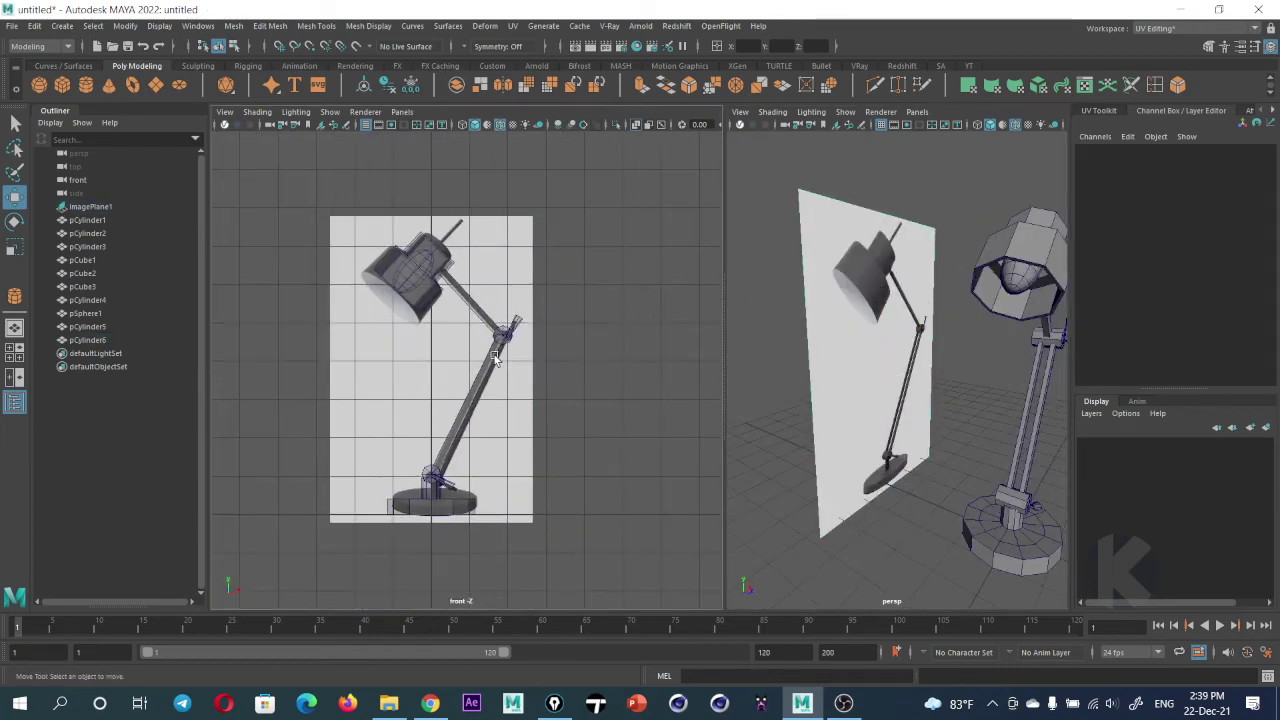
scroll(495, 358, "up", 1)
scroll(480, 357, "up", 2)
scroll(480, 357, "up", 2)
scroll(818, 353, "up", 3)
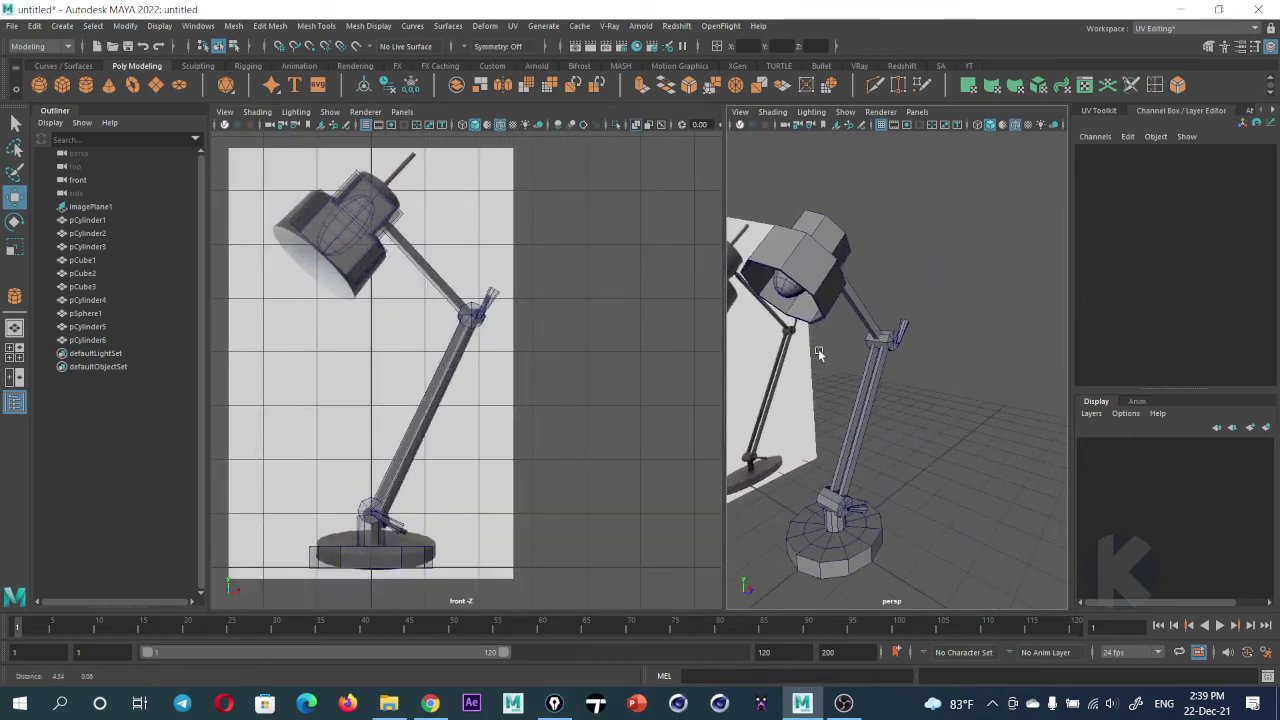
mouse_move(818, 353)
left_mouse_down("alt")
mouse_move(843, 380)
mouse_move(994, 386)
mouse_move(789, 394)
mouse_move(797, 387)
mouse_move(700, 375)
mouse_move(566, 414)
mouse_move(566, 429)
mouse_move(694, 386)
mouse_move(806, 371)
mouse_move(700, 392)
mouse_move(577, 391)
mouse_move(749, 375)
left_mouse_up("alt")
key("space")
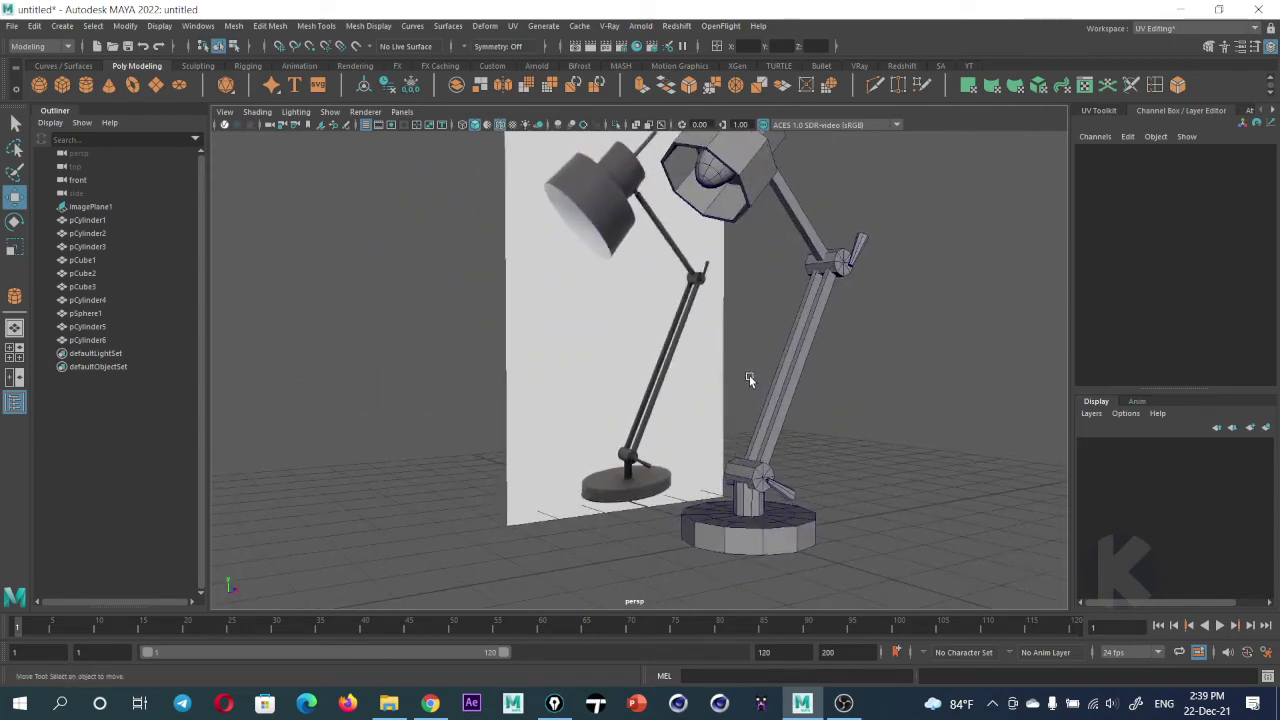
key("space")
Turn off Wireframe on Shaded in the front view panel
scroll(592, 378, "down", 3)
scroll(600, 380, "down", 1)
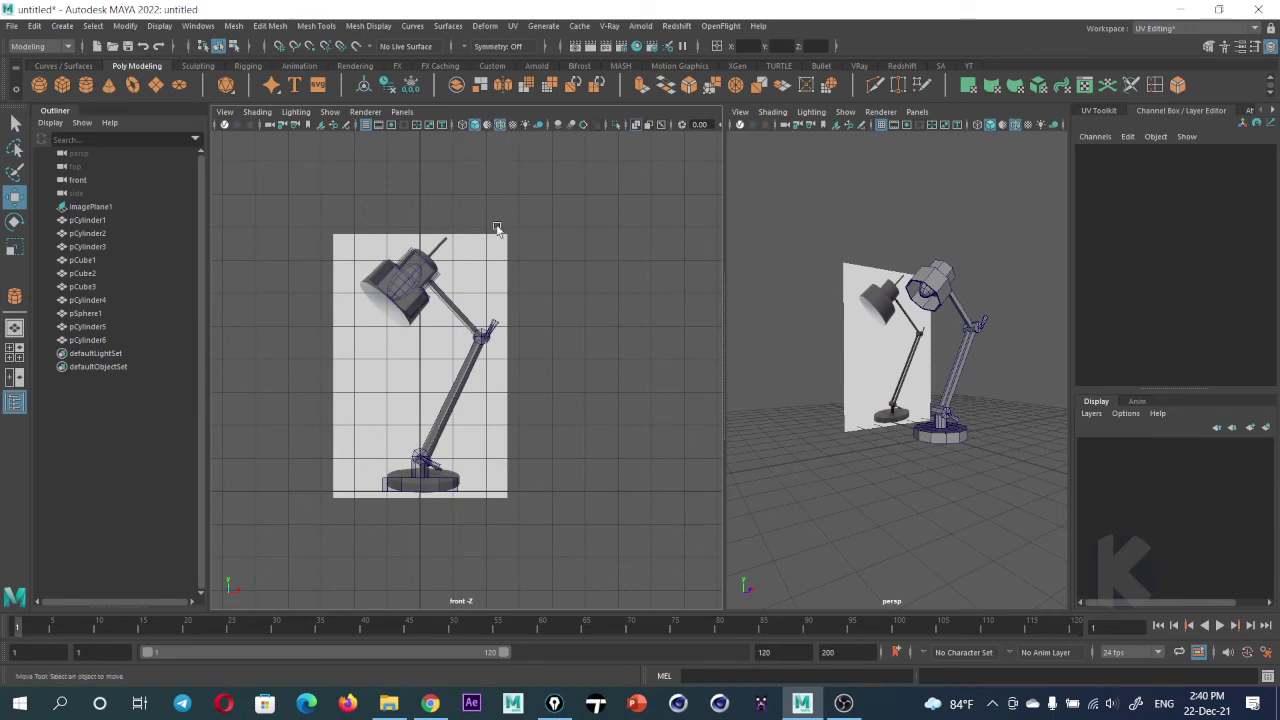
scroll(494, 247, "up", 2)
scroll(497, 266, "down", 1)
scroll(503, 266, "up", 2)
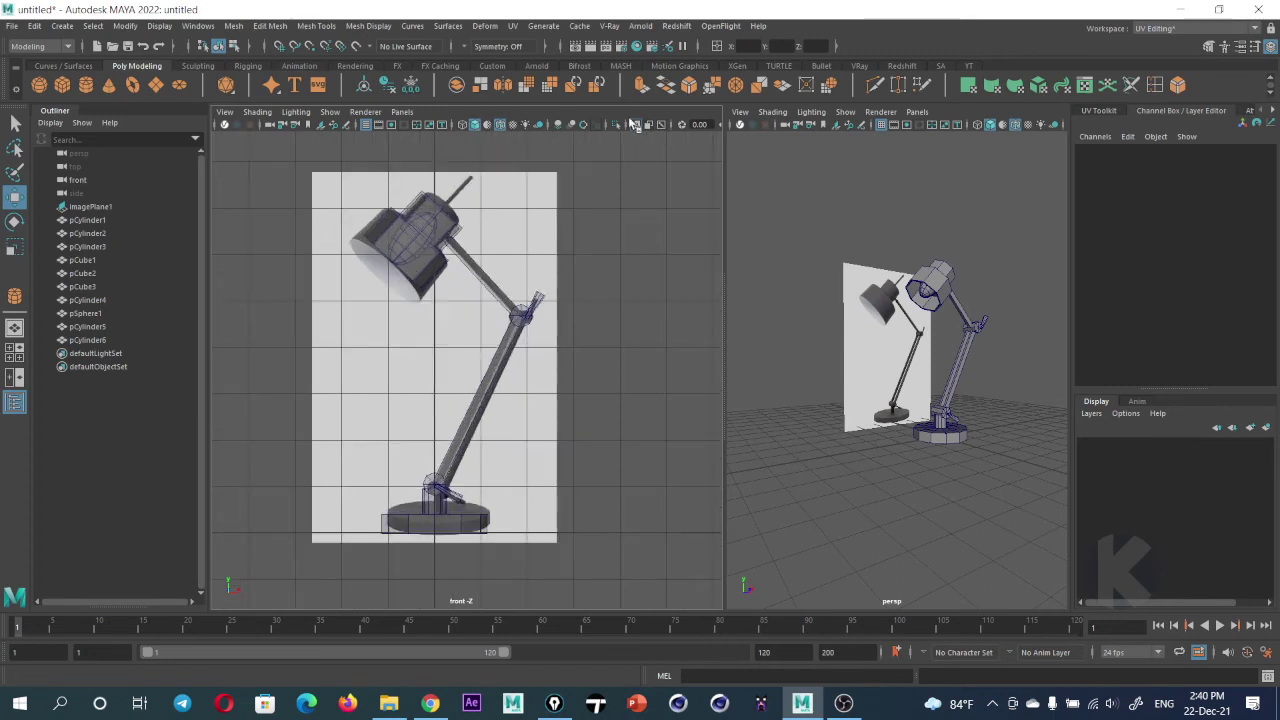
left_click(632, 122)
Drag the panel divider left so the perspective view gets more width
scroll(490, 266, "up", 2)
scroll(486, 268, "up", 1)
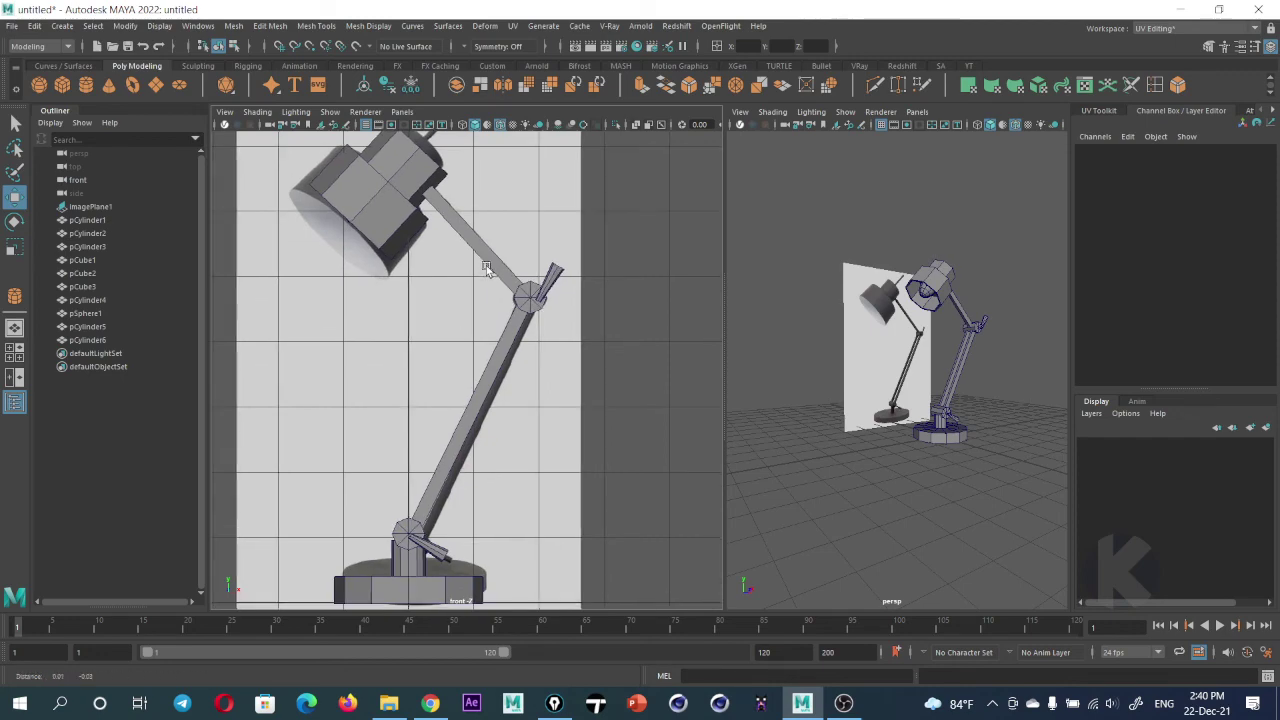
scroll(886, 318, "up", 1)
scroll(934, 410, "up", 3)
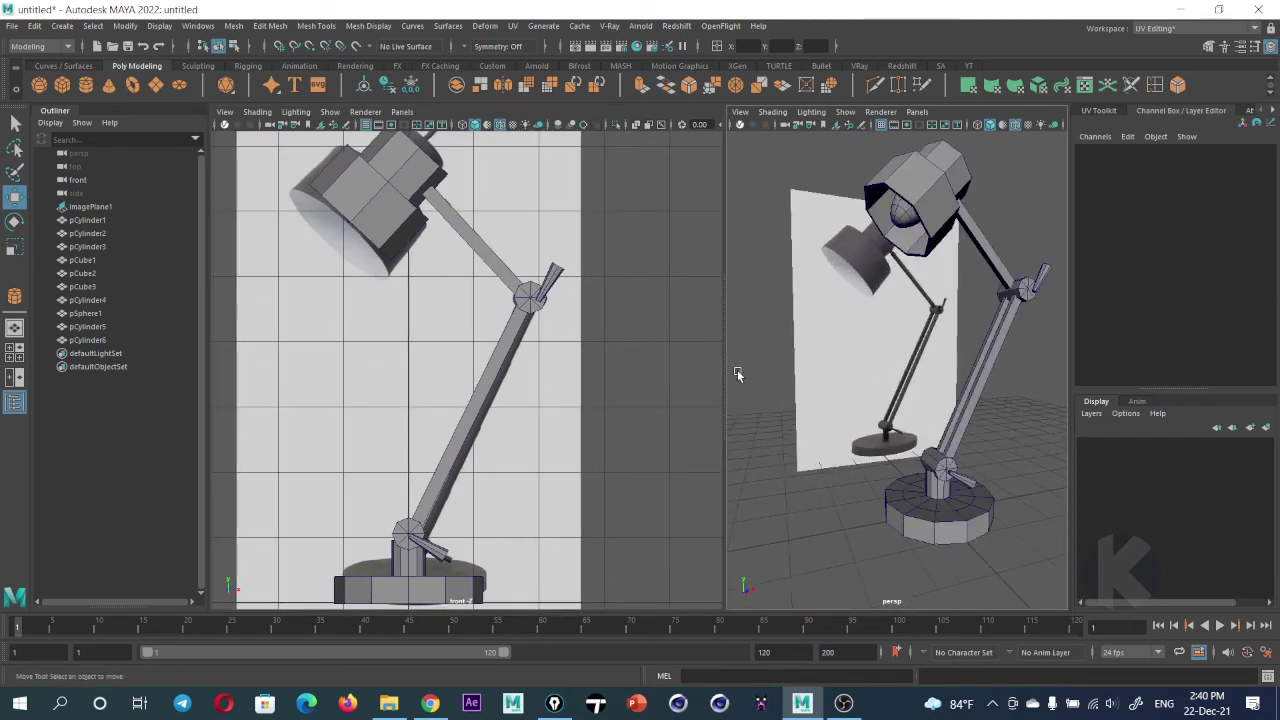
left_click_drag(724, 365, 569, 365)
scroll(691, 349, "down", 4)
scroll(851, 409, "up", 3)
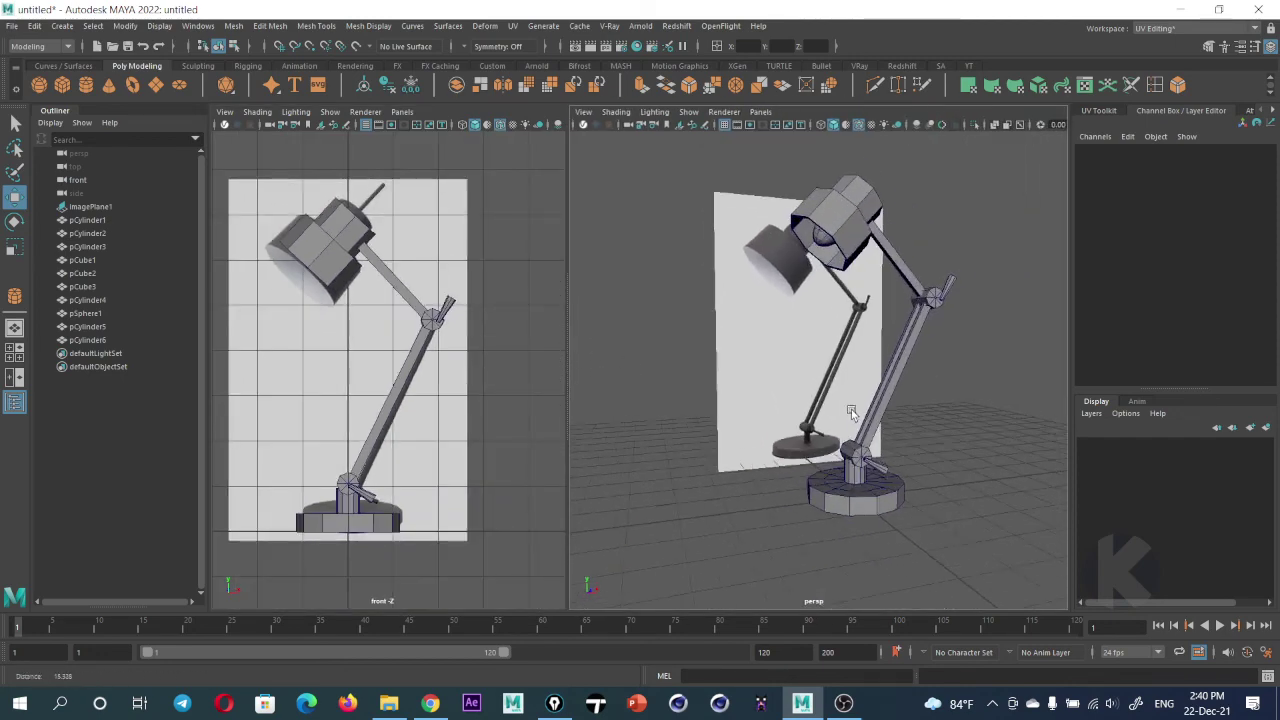
scroll(846, 398, "up", 1)
mouse_move(846, 398)
left_mouse_down("alt")
mouse_move(731, 363)
mouse_move(805, 582)
left_mouse_up("alt")
left_click(788, 532)
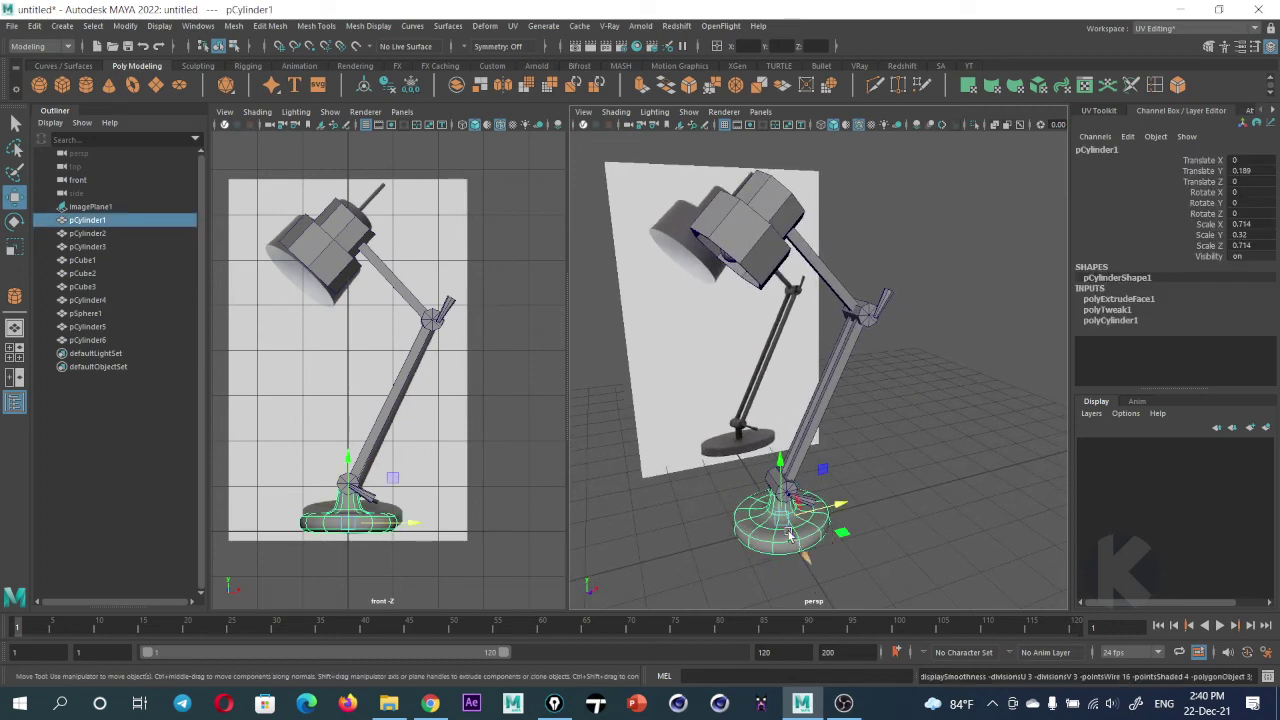
scroll(790, 530, "up", 5)
scroll(790, 530, "down", 5)
key("f")
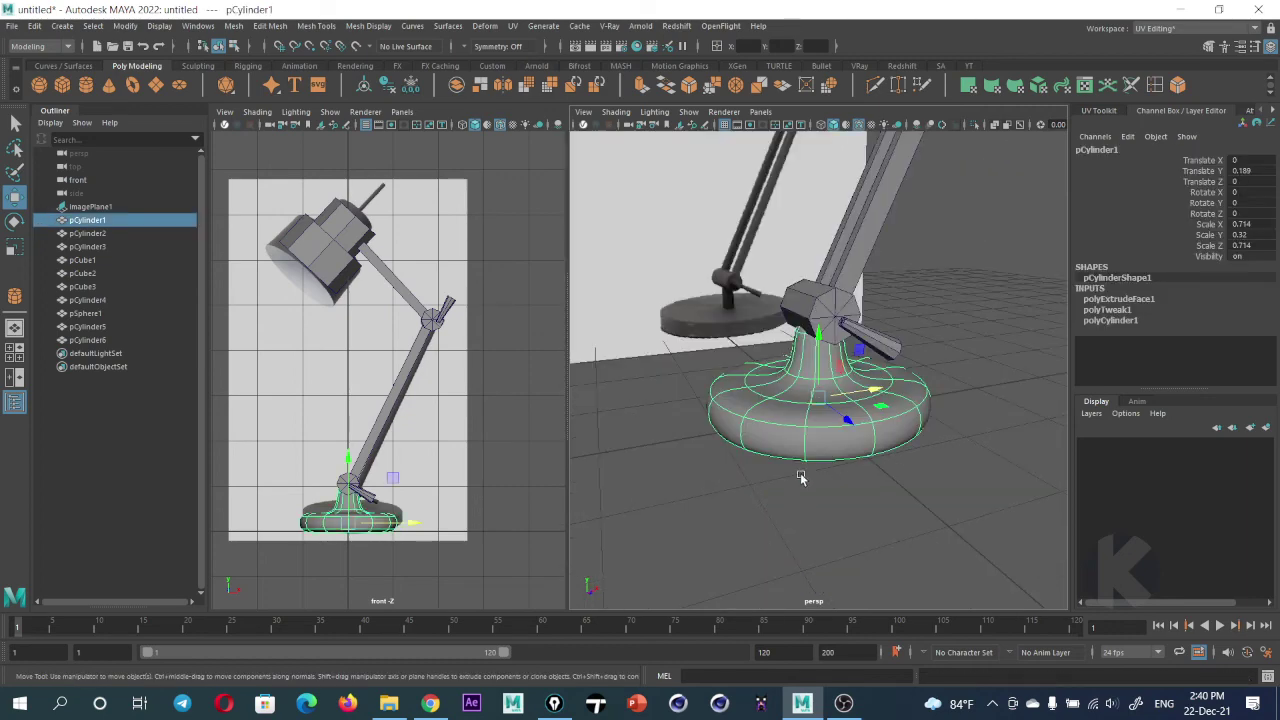
middle_click_drag(801, 478, 796, 527)
key("ctrl+z")
left_click_drag(800, 514, 786, 268, "alt")
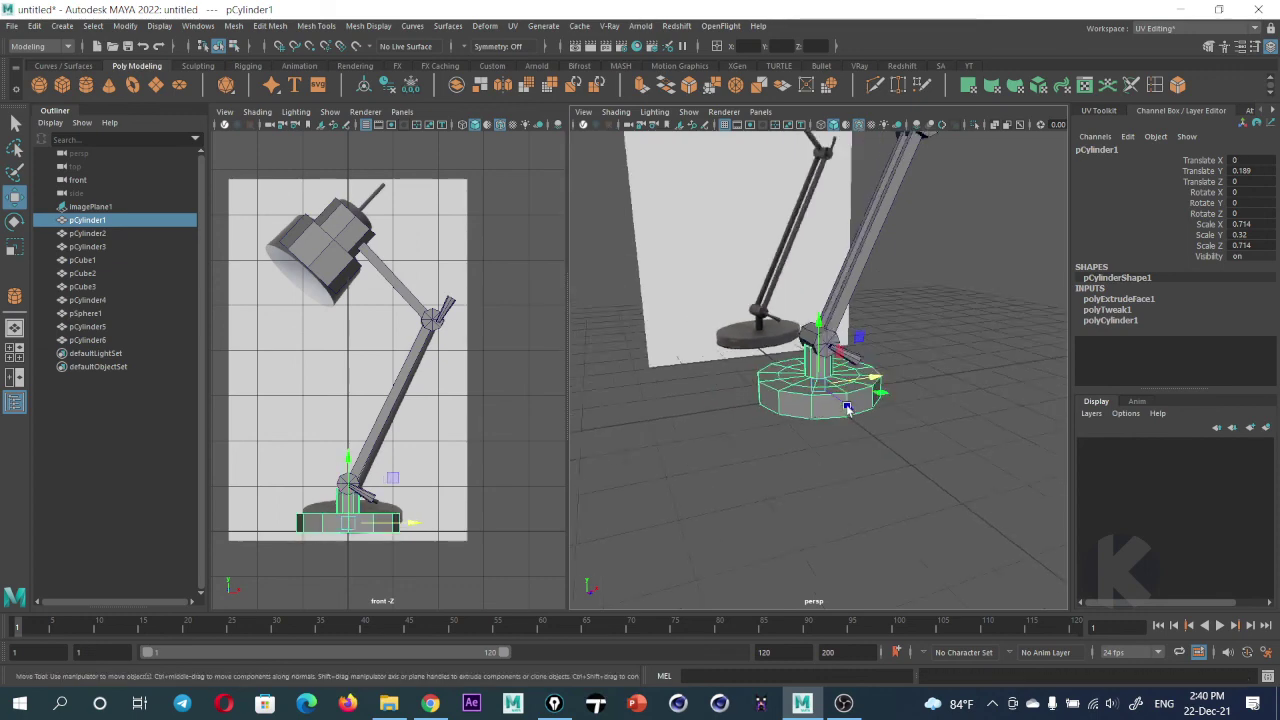
left_click(786, 268)
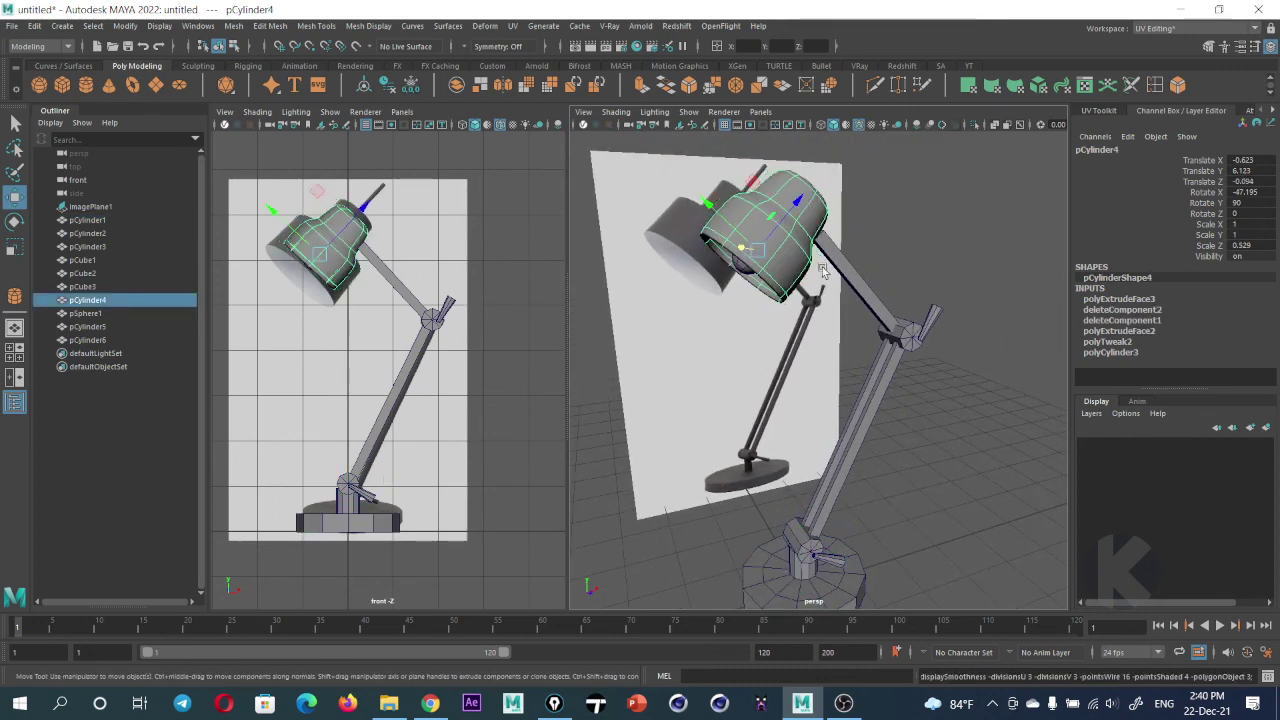
mouse_move(800, 272)
left_mouse_down("alt")
mouse_move(812, 265)
mouse_move(846, 318)
mouse_move(906, 297)
mouse_move(849, 263)
mouse_move(741, 307)
mouse_move(777, 320)
mouse_move(795, 310)
left_mouse_up("alt")
left_click(870, 302)
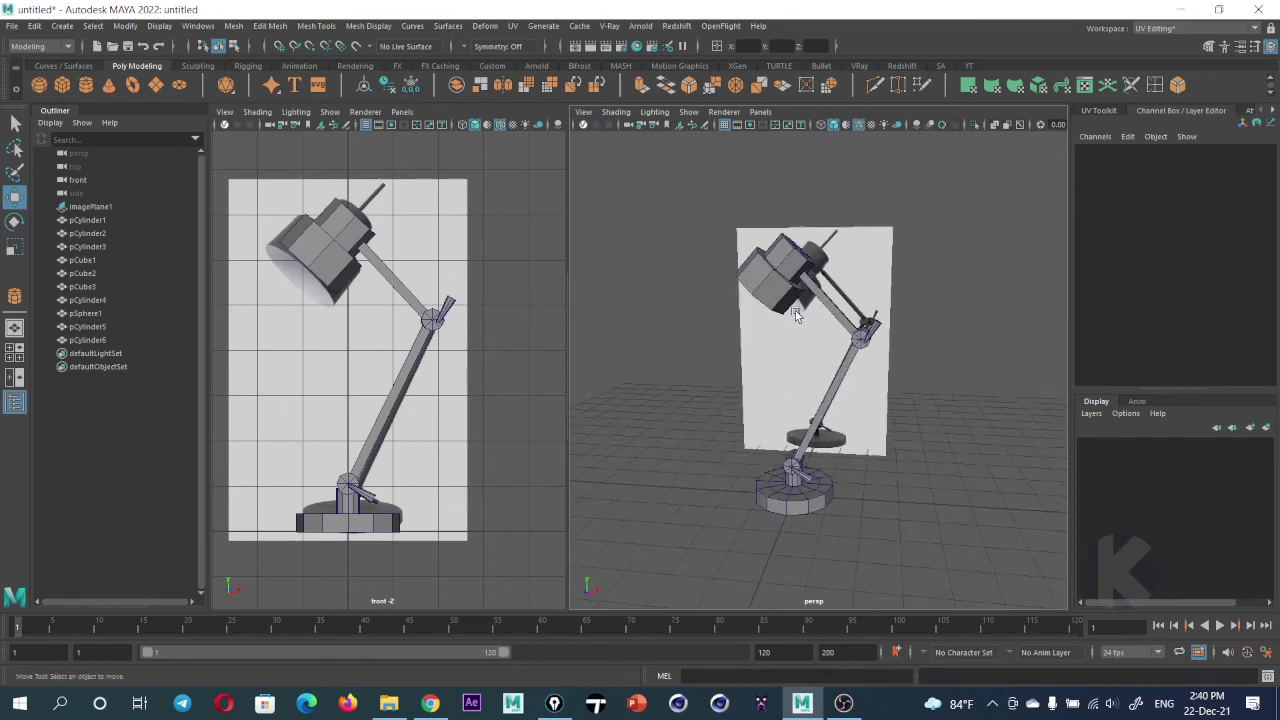